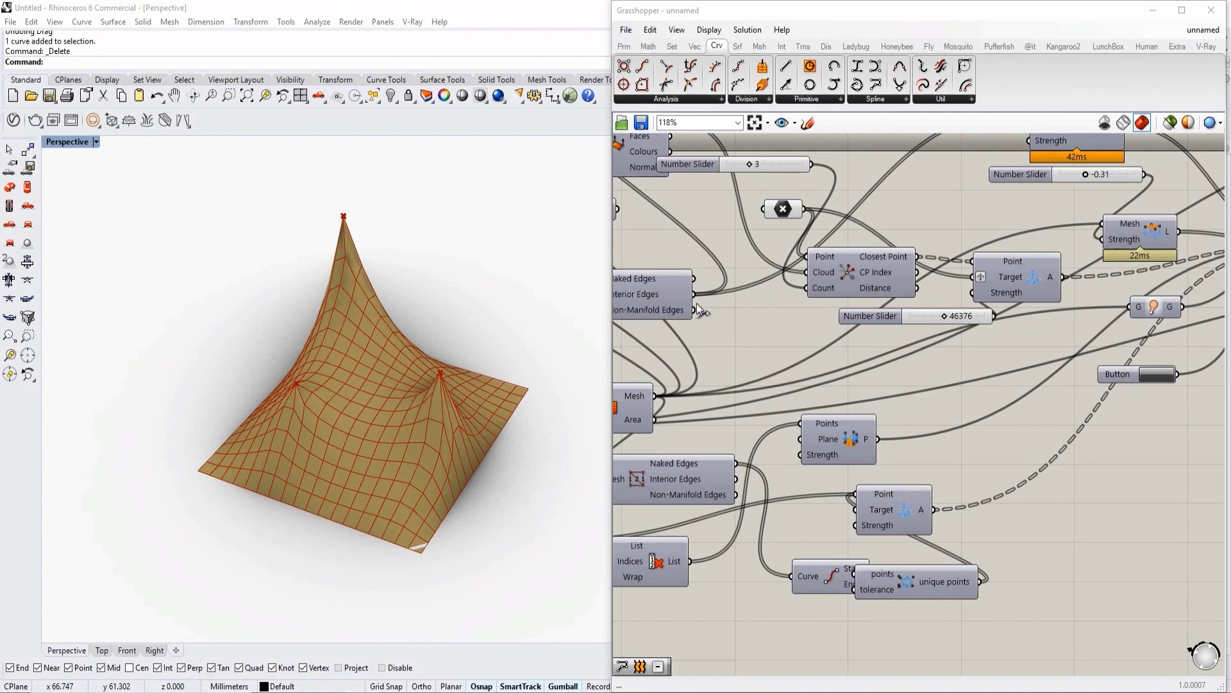
Select the anchor Point parameter in the definition and move one of its three points in the viewport to reshape the tent mesh
right_click_drag(622, 367, 845, 414)
scroll(864, 394, "down", 2)
scroll(810, 401, "up", 4)
scroll(810, 402, "down", 3)
left_click(950, 271)
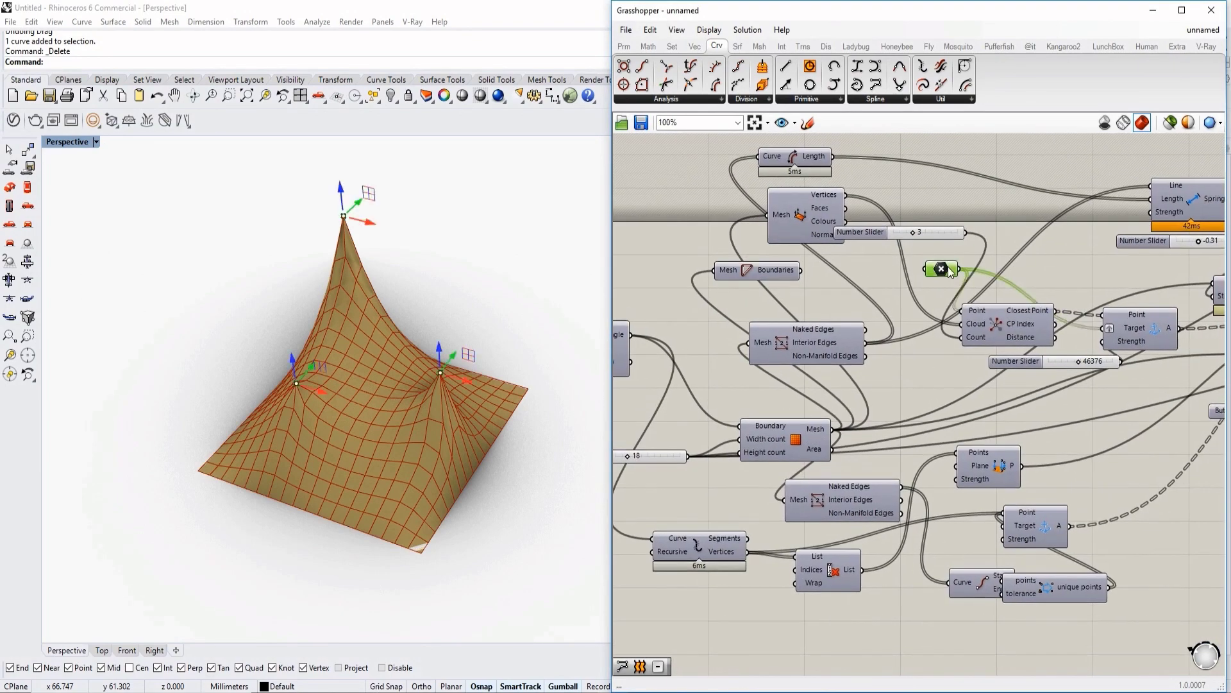
right_click_drag(527, 317, 453, 355)
scroll(449, 355, "up", 2)
left_click_drag(426, 368, 422, 396)
right_click_drag(350, 417, 358, 382)
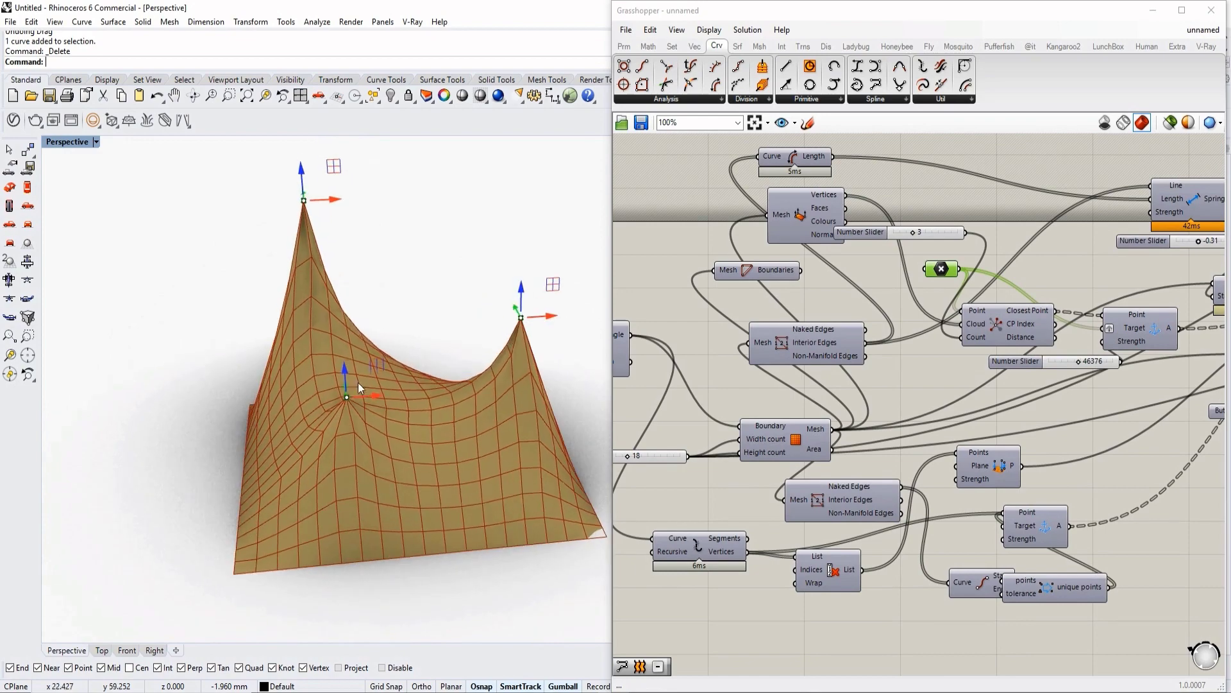
Move the anchor points further across the viewport to stretch the mesh into a new form
left_click_drag(361, 398, 145, 409)
right_click_drag(218, 404, 321, 428)
left_click_drag(442, 262, 406, 327)
right_click_drag(293, 312, 404, 316)
Redefine the anchor Point parameter with four new points picked in the viewport
left_click(941, 269)
right_click(942, 270)
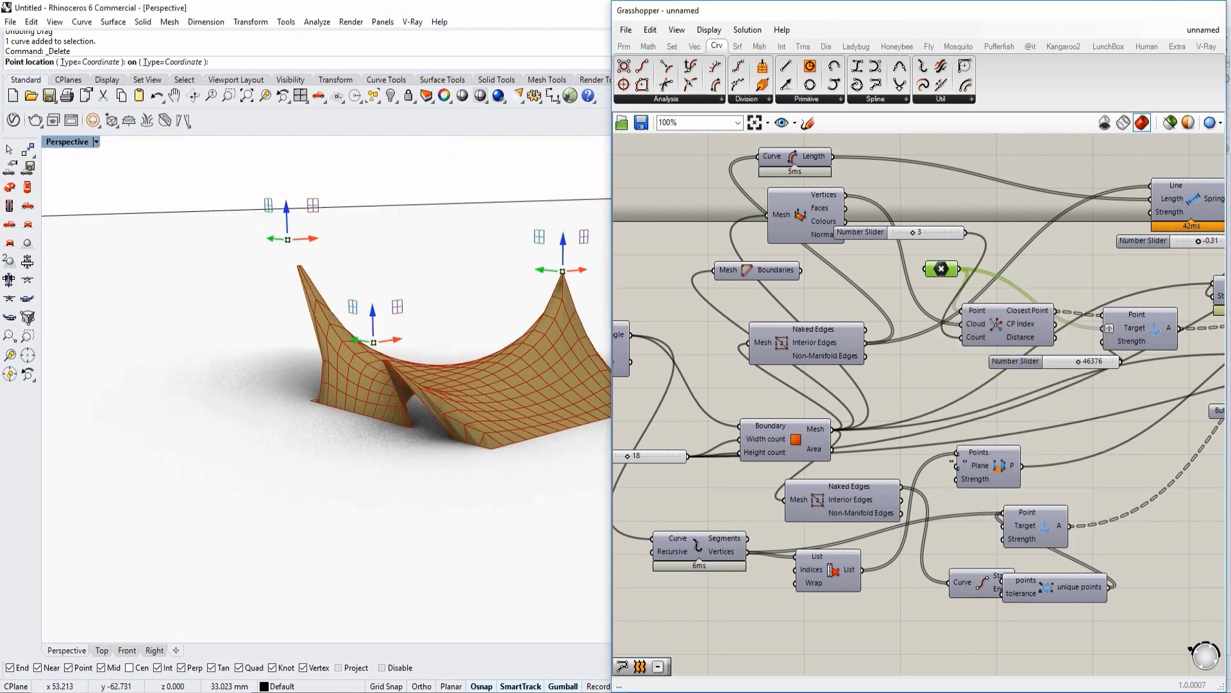
left_click(1014, 460)
left_click(343, 512)
left_click(611, 498)
left_click(477, 360)
key("Return")
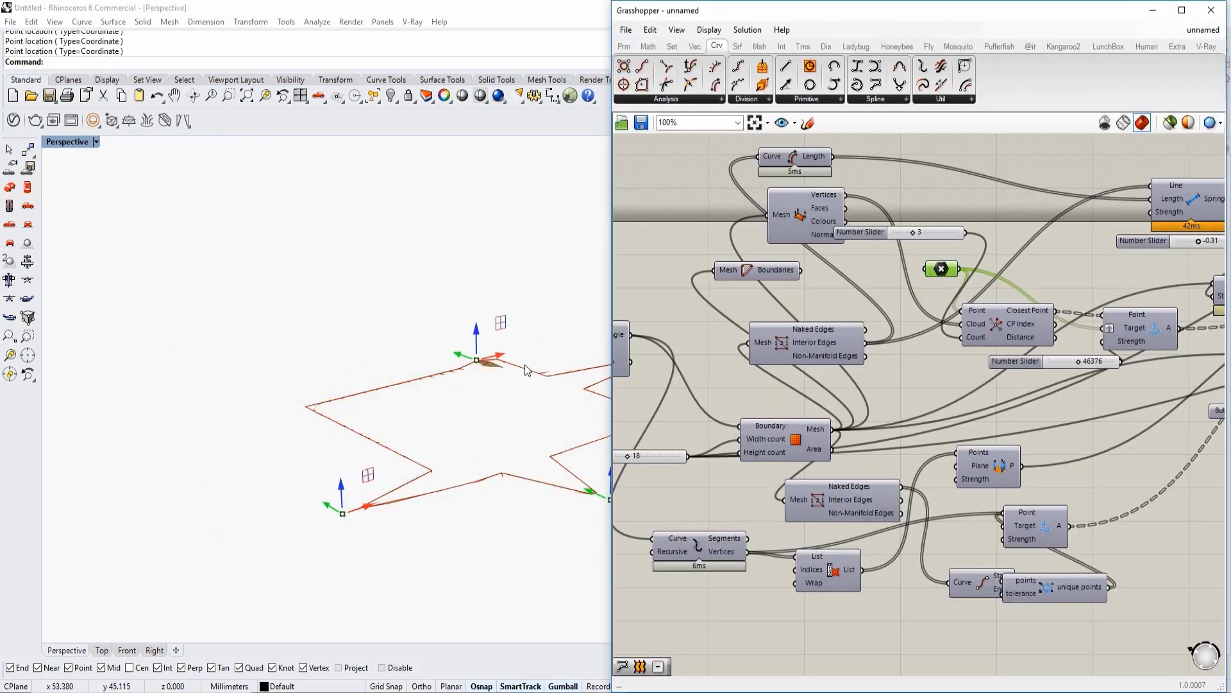
Raise the four new anchor points off the ground and shift one sideways to pull the mesh into peaks
left_click_drag(477, 329, 460, 214)
right_click_drag(511, 460, 365, 461, "shift")
left_click_drag(434, 460, 423, 355)
left_click_drag(555, 314, 555, 277)
left_click_drag(159, 490, 158, 354)
right_click_drag(159, 354, 221, 480)
left_click_drag(220, 483, 279, 366)
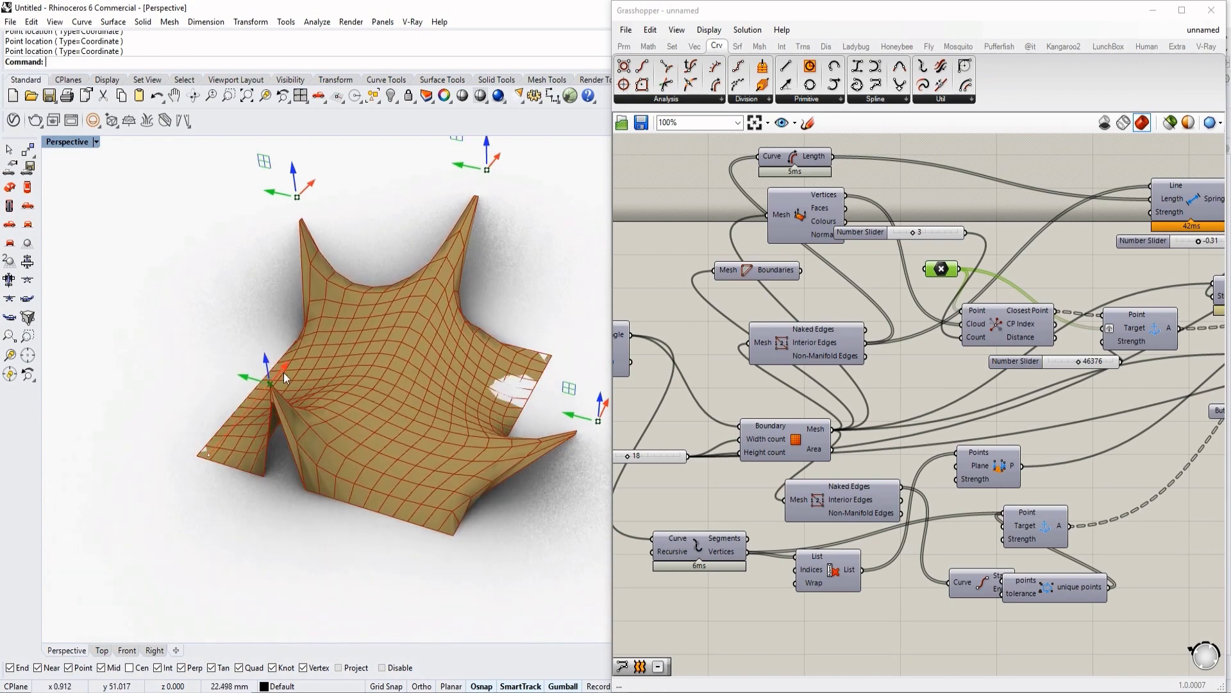
right_click_drag(409, 400, 270, 308)
left_click_drag(258, 282, 333, 270)
right_click_drag(333, 271, 367, 326)
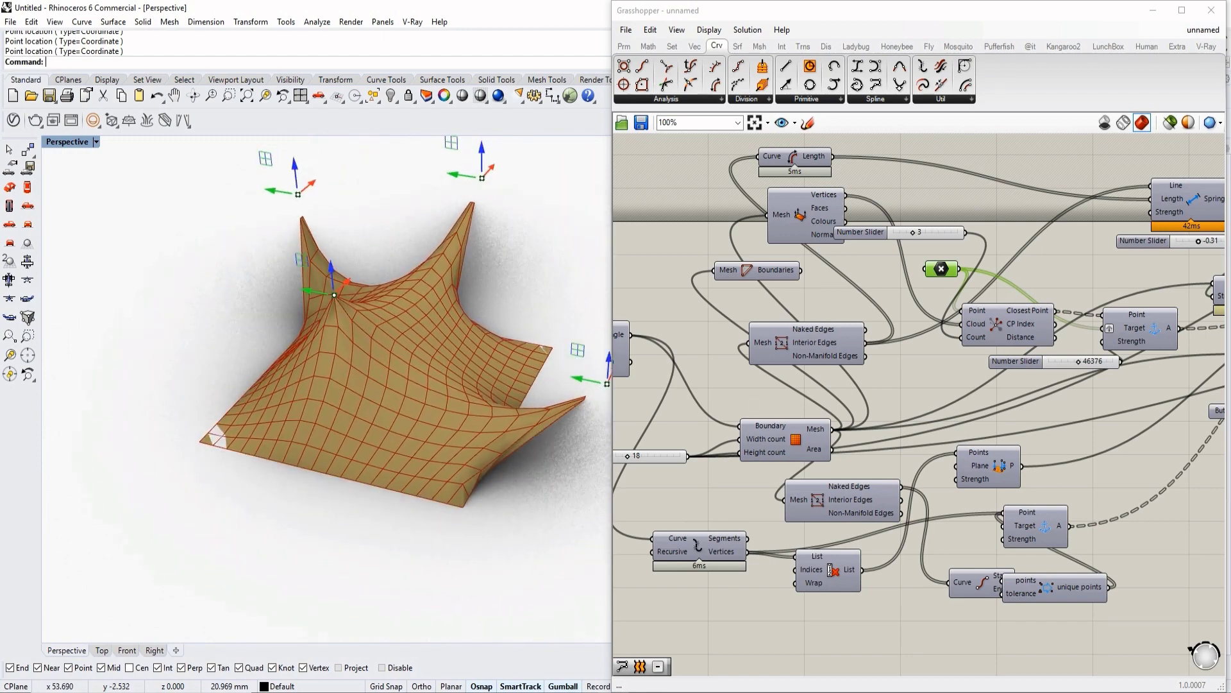
Start a new blank Grasshopper definition
scroll(991, 388, "down", 2)
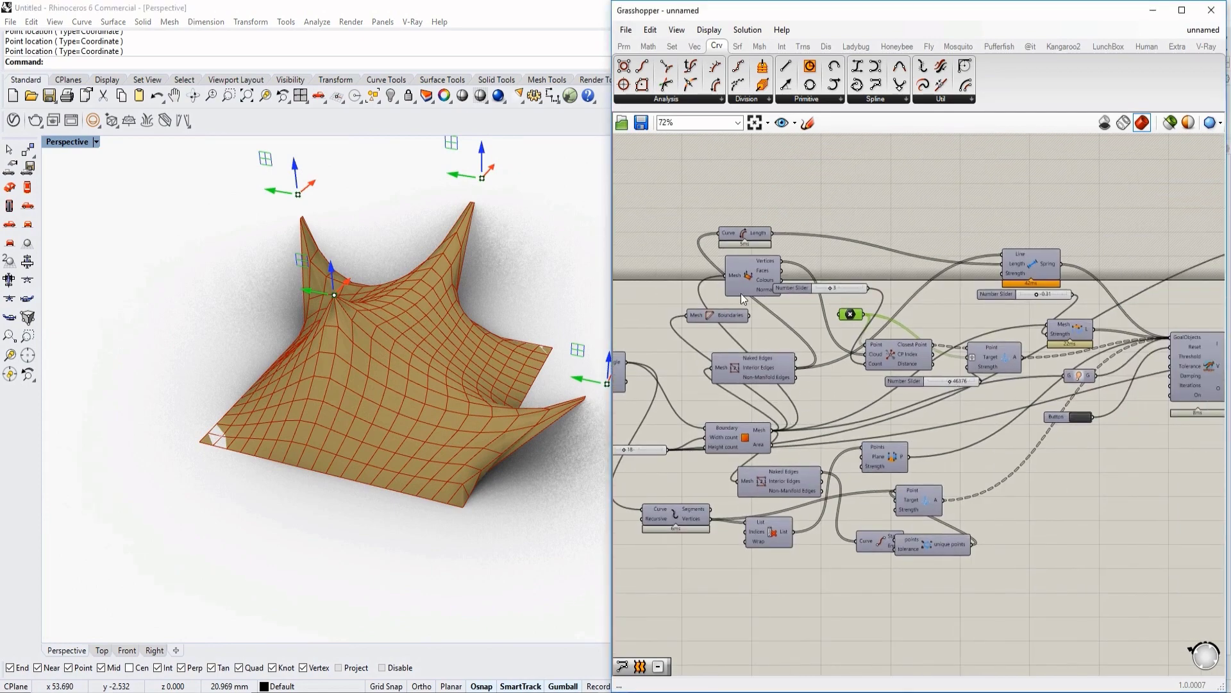
left_click(626, 52)
left_click(625, 30)
left_click(729, 45)
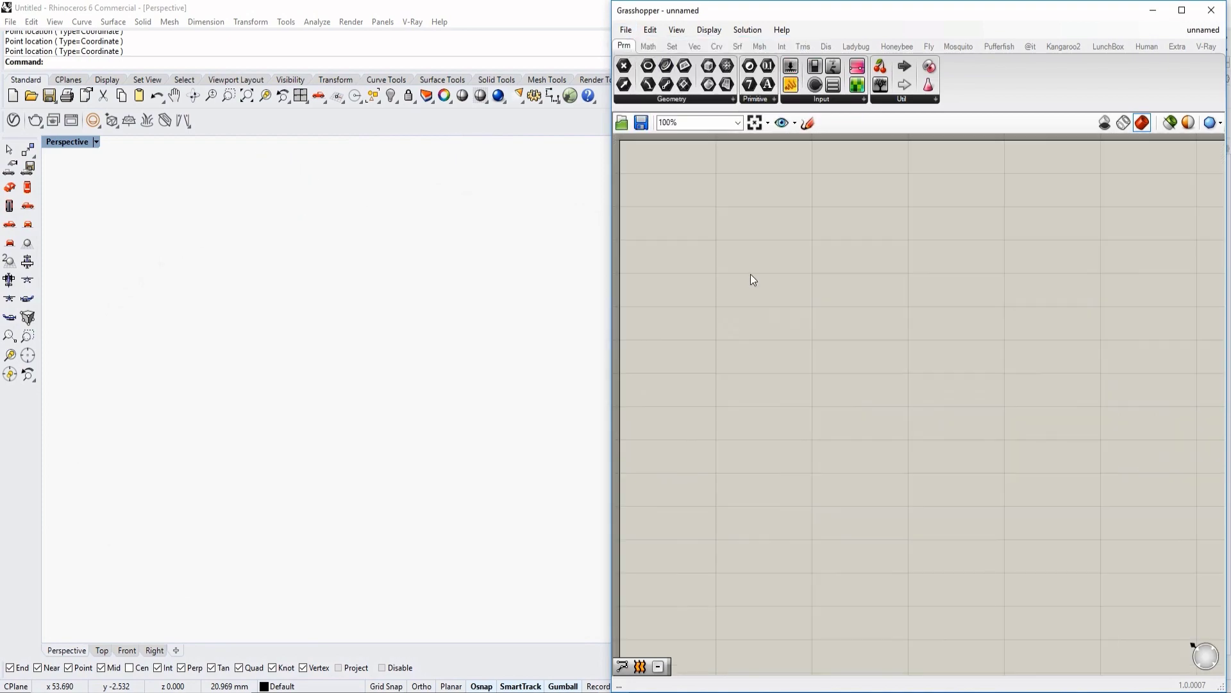
double_click(739, 358)
type("plane")
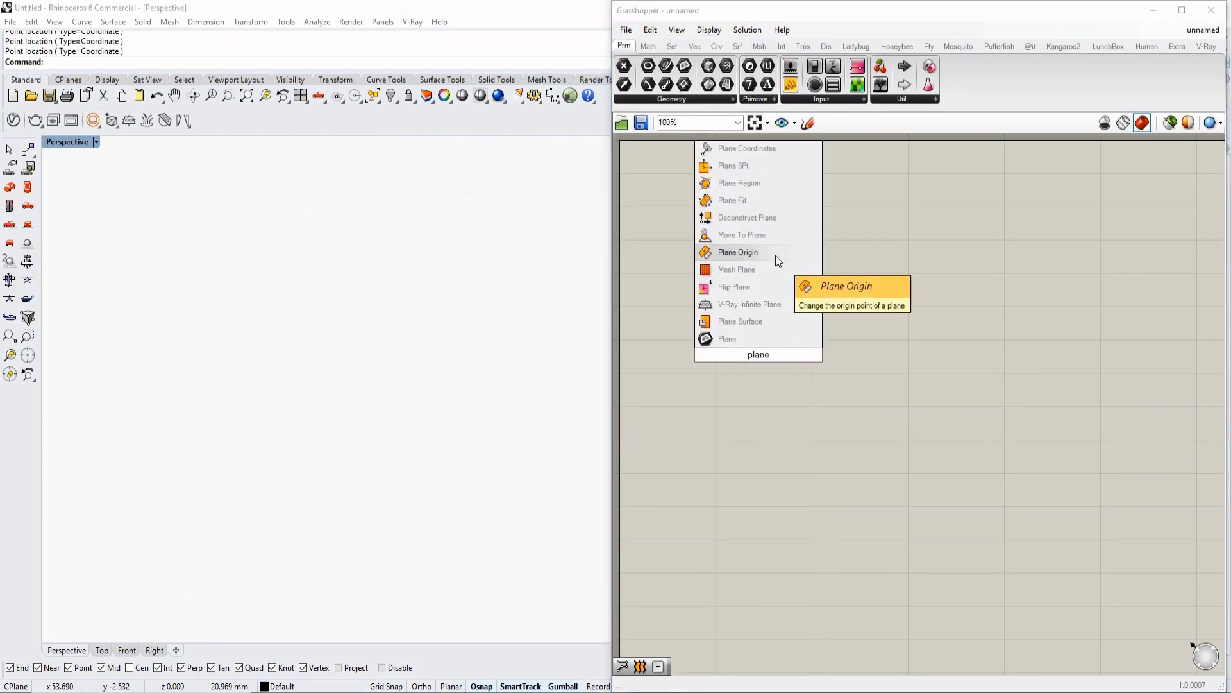
double_click(761, 403)
type("mesh")
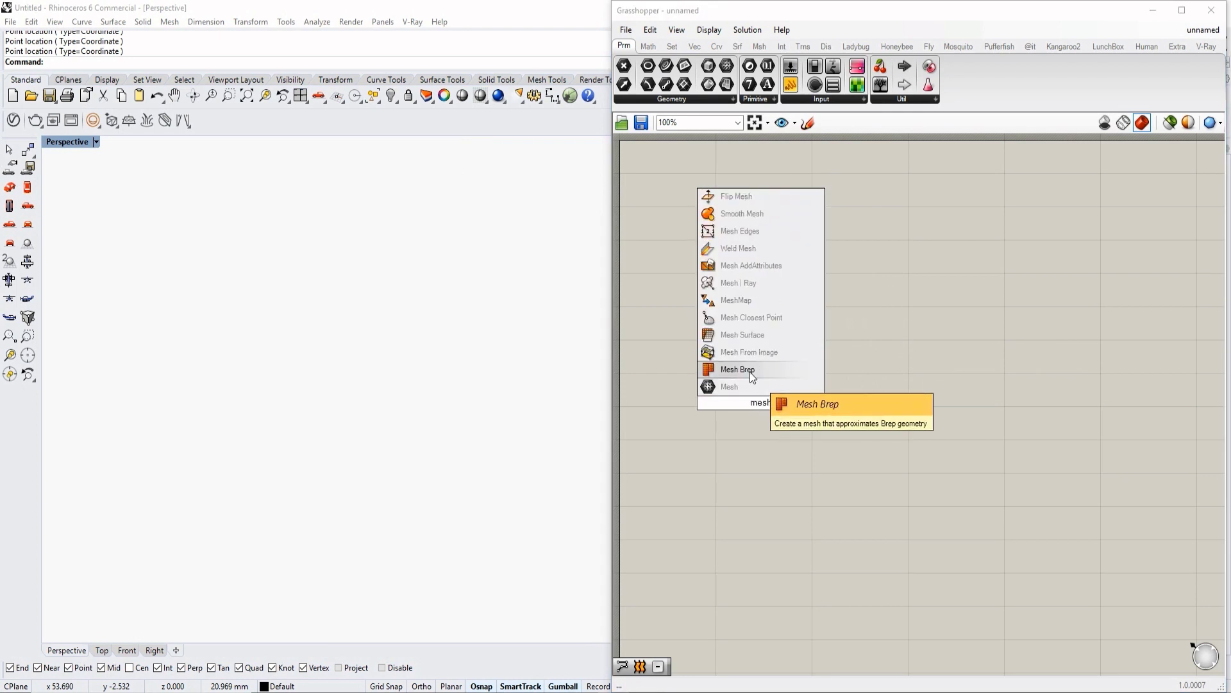
Add a Mesh Plane component to the canvas
left_click(759, 46)
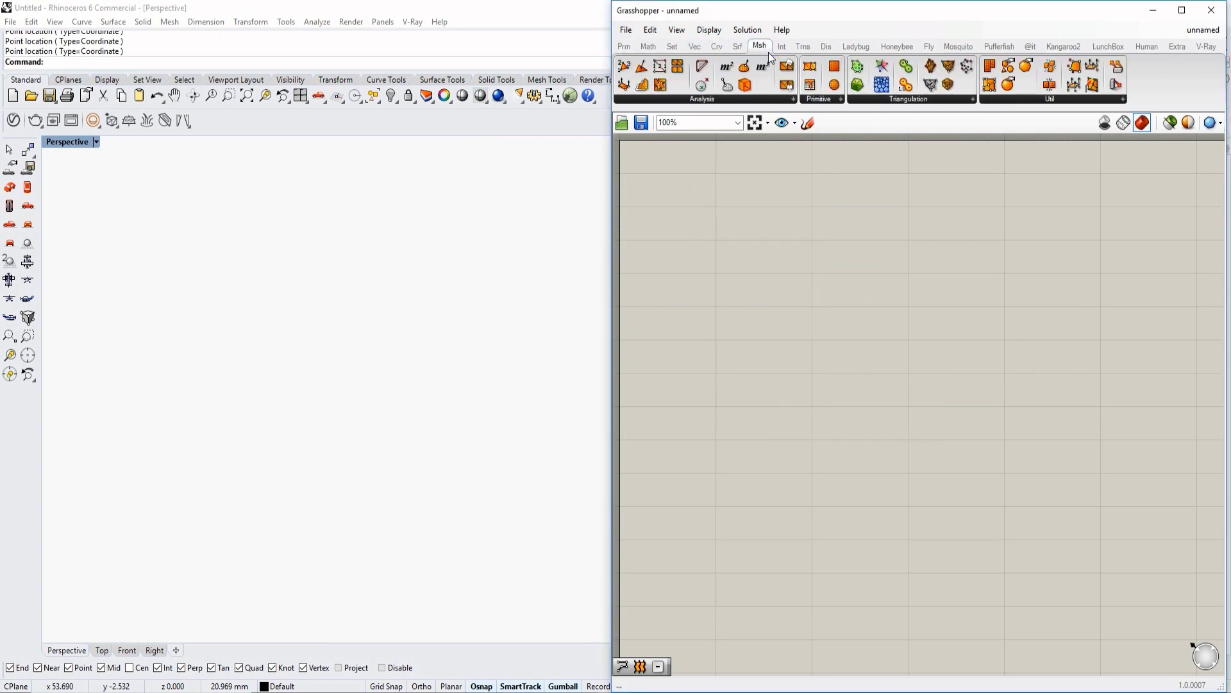
left_click(823, 100)
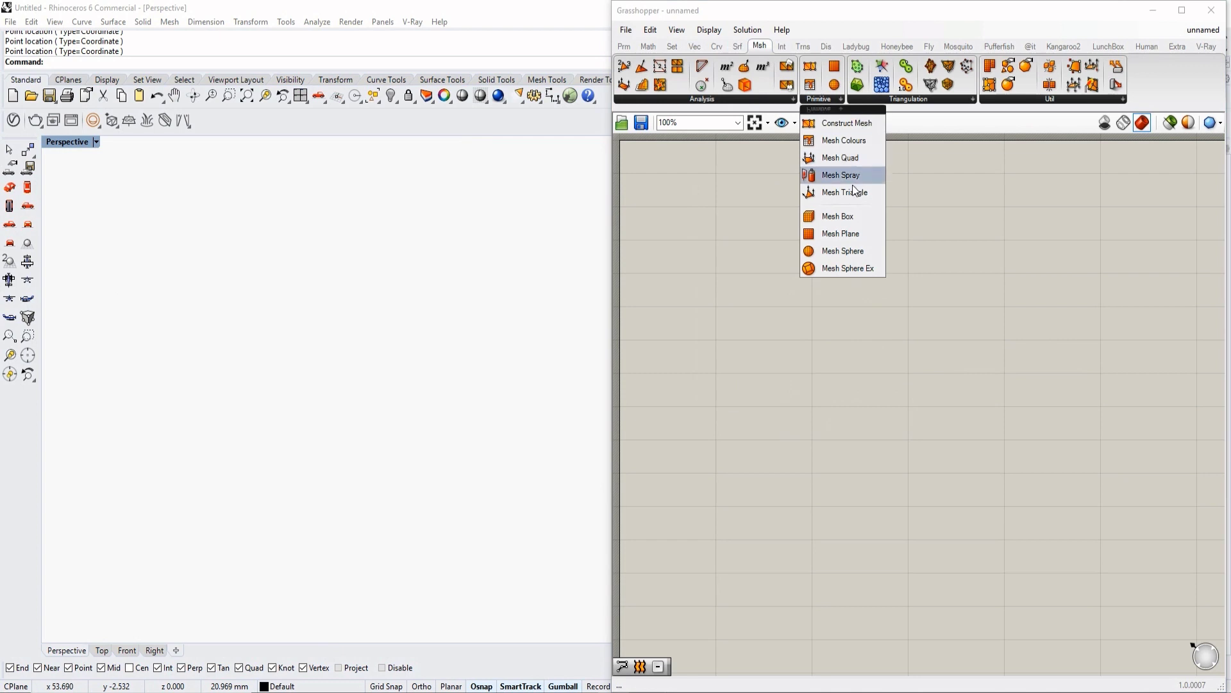
left_click_drag(832, 234, 797, 360)
scroll(797, 361, "up", 2)
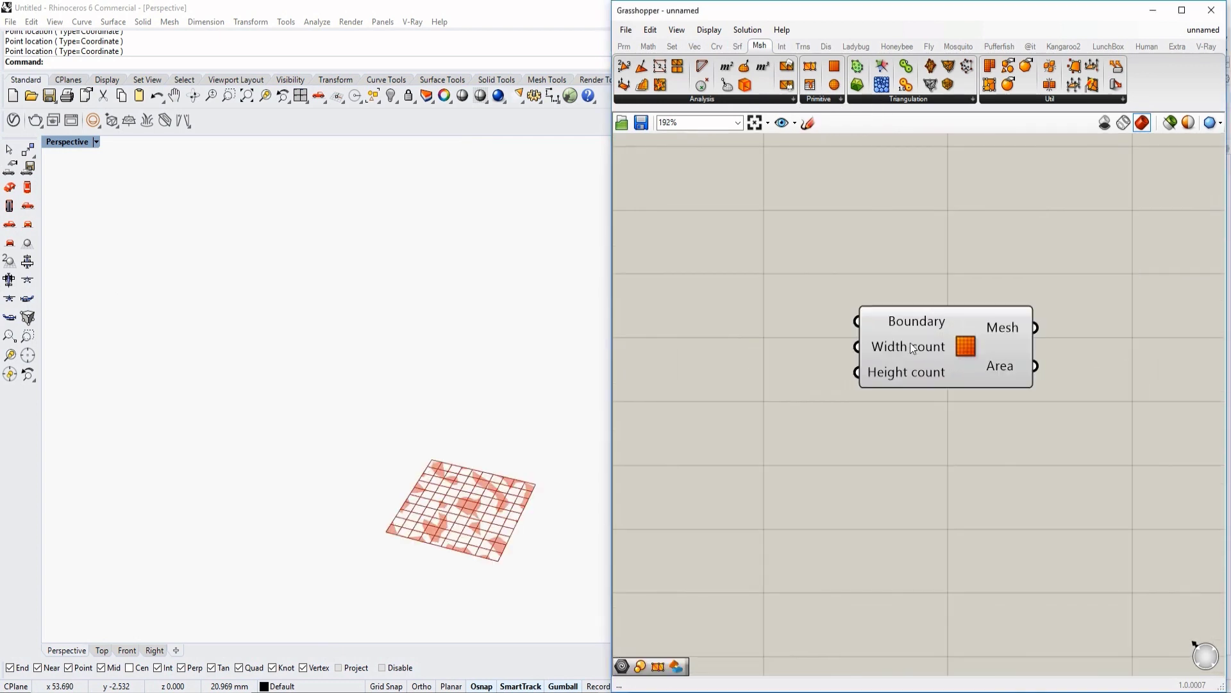
Add a Rectangle parameter beside the Mesh Plane component
double_click(710, 339)
type("rec")
left_click(706, 316)
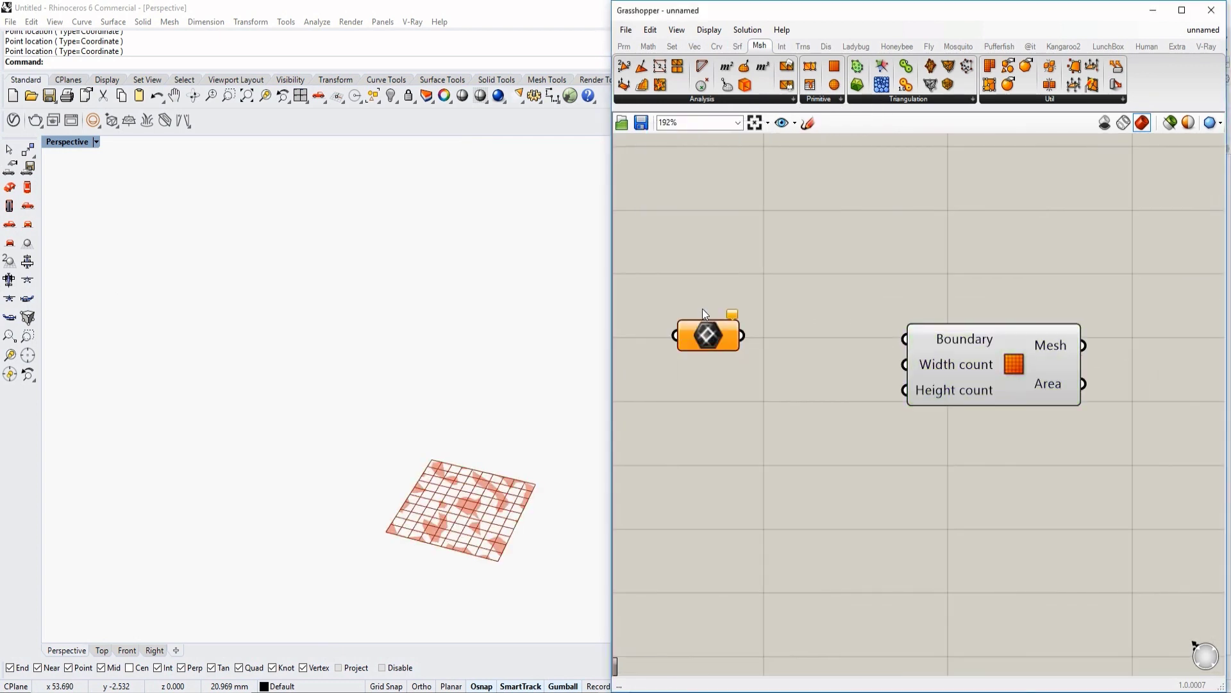
Add a Rectangle component with X Size and Y Size inputs ahead of the Mesh Plane component
double_click(702, 279)
type("rec")
left_click(703, 247)
right_click_drag(707, 262, 821, 260)
left_click_drag(821, 260, 928, 246)
Create a number slider with value 22 and connect it to the rectangle's X Size and Y Size inputs
double_click(728, 236)
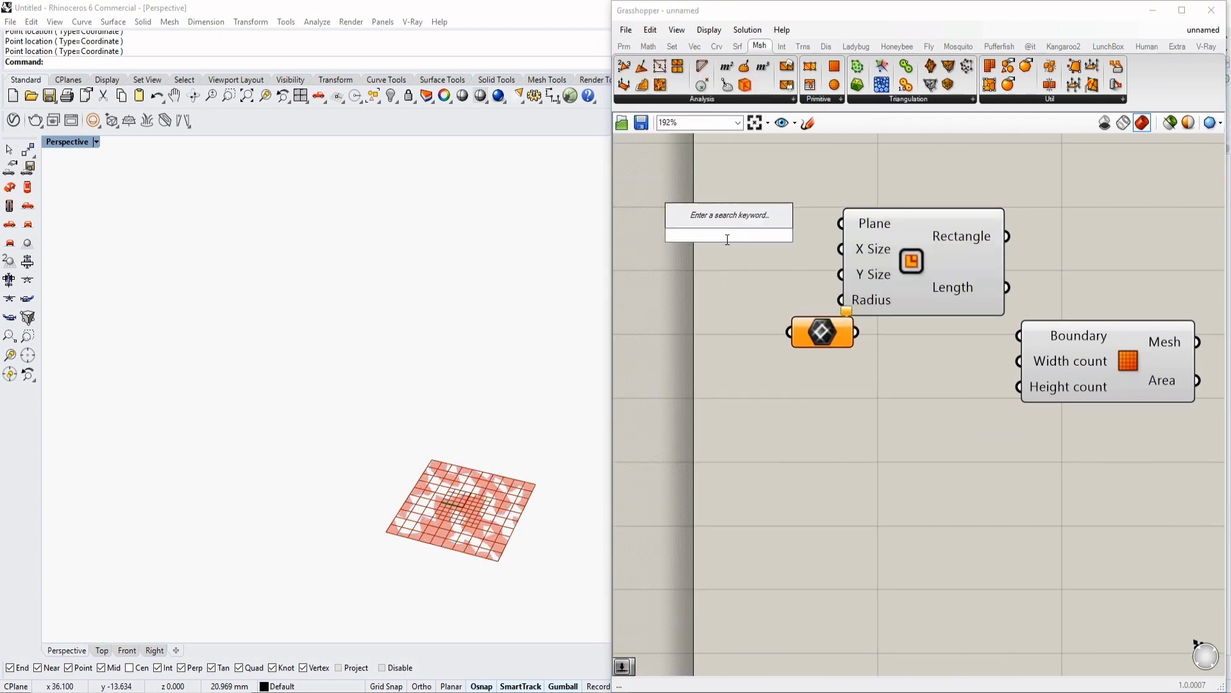
type("22")
key("Return")
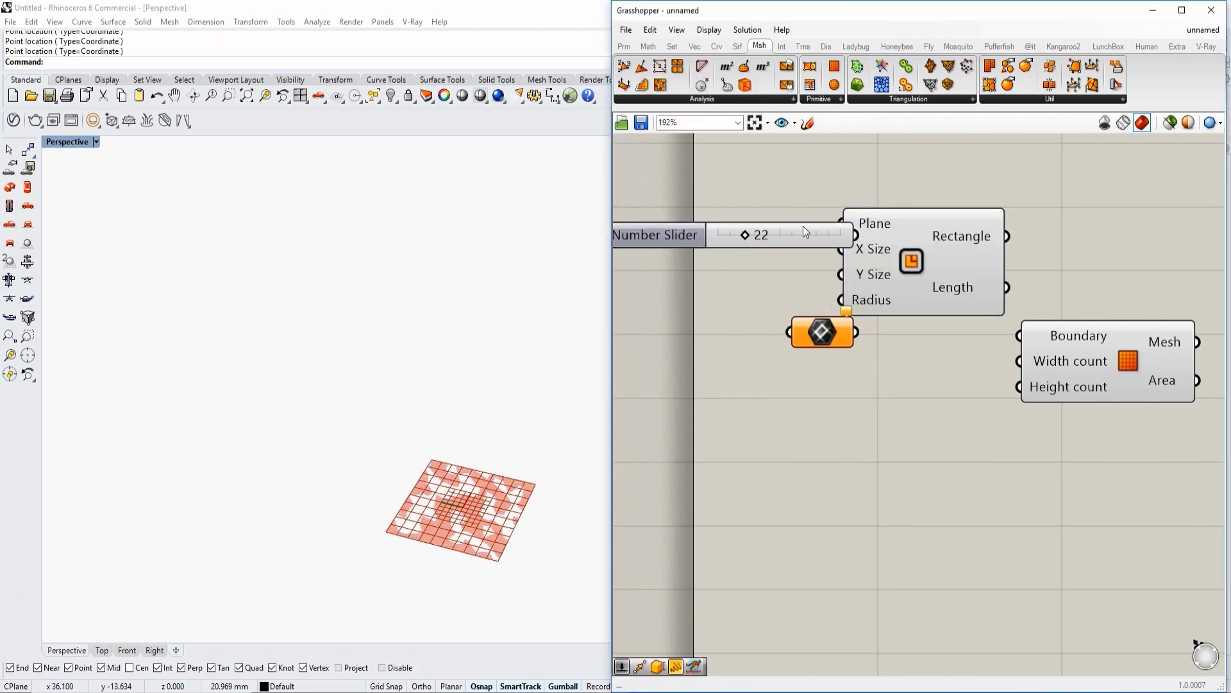
left_click_drag(803, 226, 701, 231)
left_click_drag(827, 250, 839, 249)
left_click_drag(839, 275, 734, 236)
Set the rectangle's size slider to 46
right_click_drag(1060, 234, 1003, 233)
right_click_drag(630, 242, 729, 245)
left_click_drag(685, 243, 713, 243)
Delete the unconnected Rectangle parameter
right_click_drag(946, 314, 876, 334)
left_click(800, 337)
key("Delete")
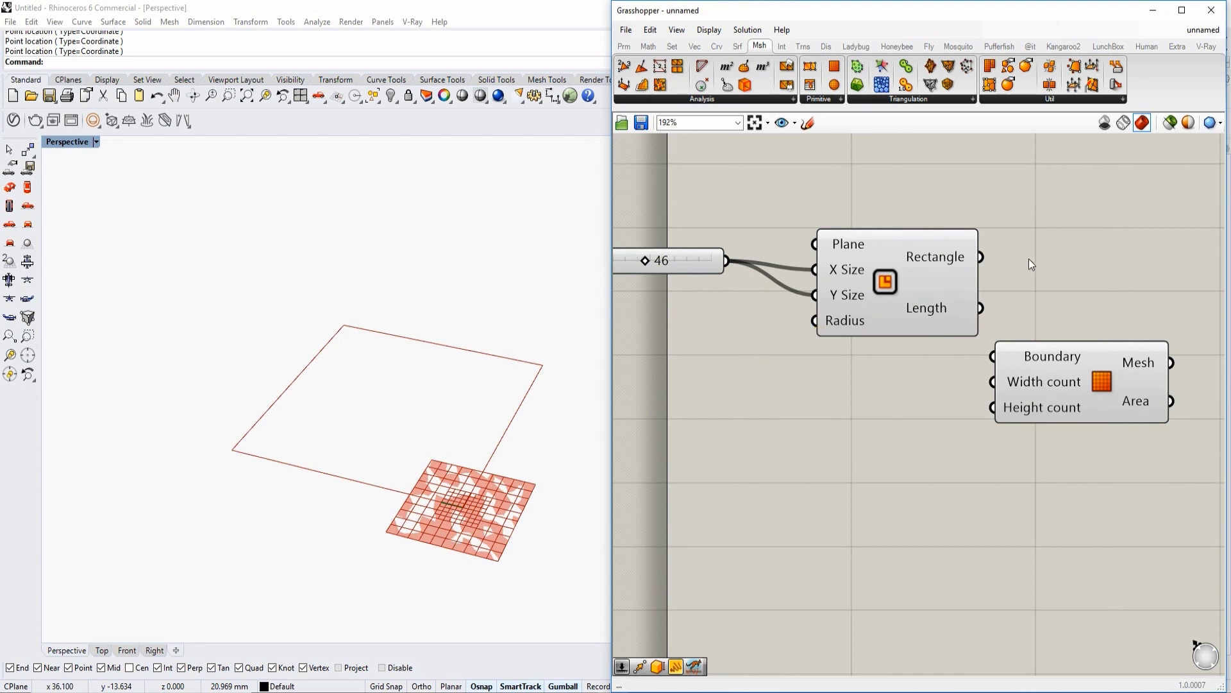
Connect the Rectangle output to the Boundary input of the Mesh Plane component
left_click_drag(996, 277, 997, 370)
right_click_drag(504, 447, 539, 468)
scroll(519, 467, "down", 2)
scroll(514, 449, "up", 4)
Switch the Perspective viewport to Shaded display and hide the existing Rhino curve and surface
left_click(90, 148)
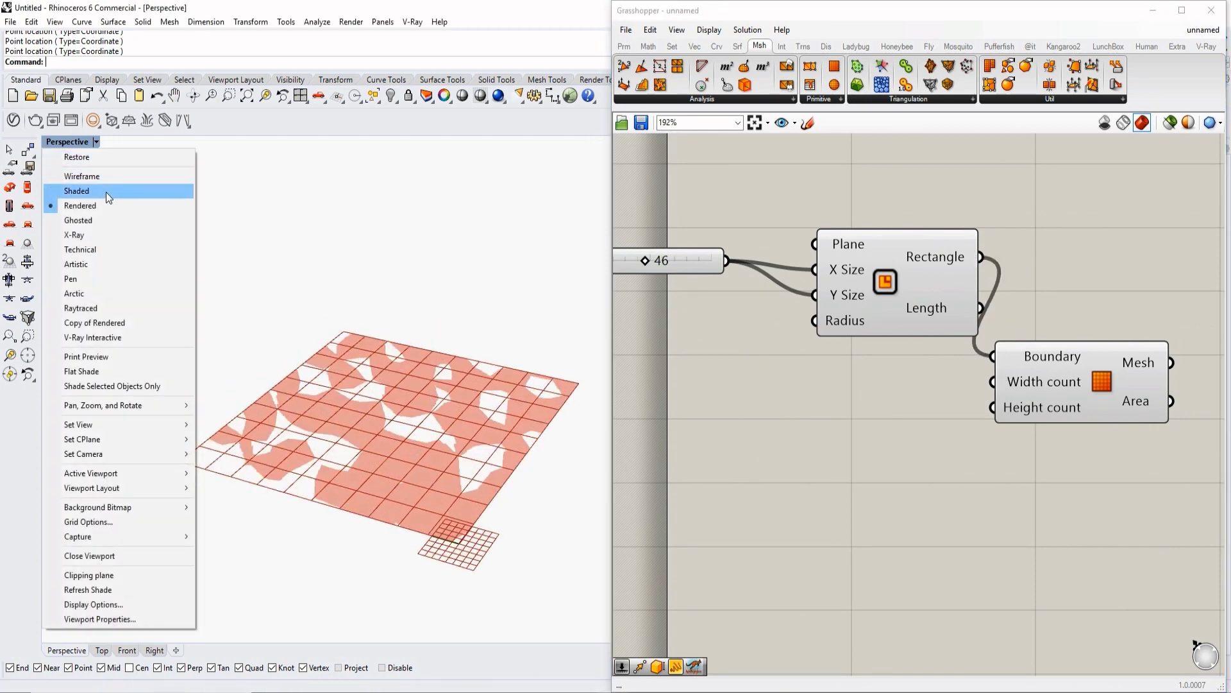
left_click(105, 191)
mouse_move(424, 420)
right_mouse_down()
mouse_move(429, 407)
mouse_move(385, 407)
mouse_move(413, 378)
mouse_move(383, 326)
right_mouse_up()
scroll(413, 378, "down", 2)
left_click_drag(345, 210, 319, 263)
right_click_drag(353, 269, 468, 351)
key("ctrl+h")
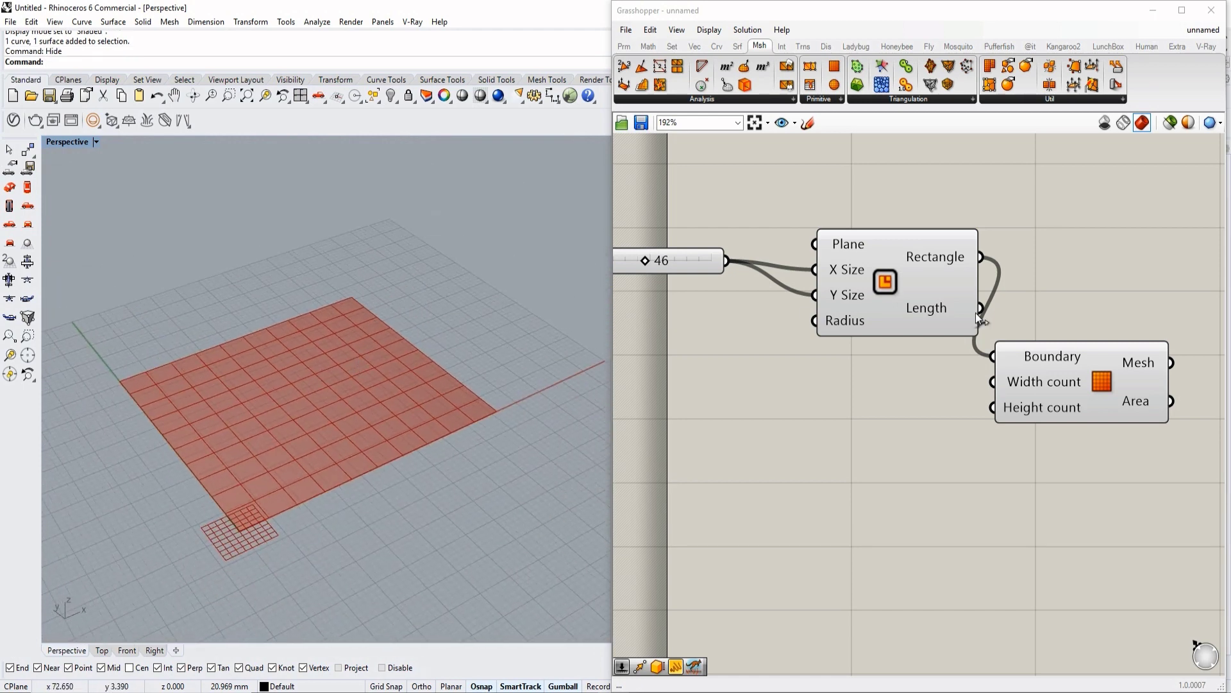
Move the Mesh Plane component so it sits beside the Rectangle component, leaving a clear gap for the wire
right_click_drag(1032, 462, 917, 488)
scroll(917, 489, "down", 1)
left_click_drag(974, 415, 1042, 366)
scroll(1042, 366, "down", 2)
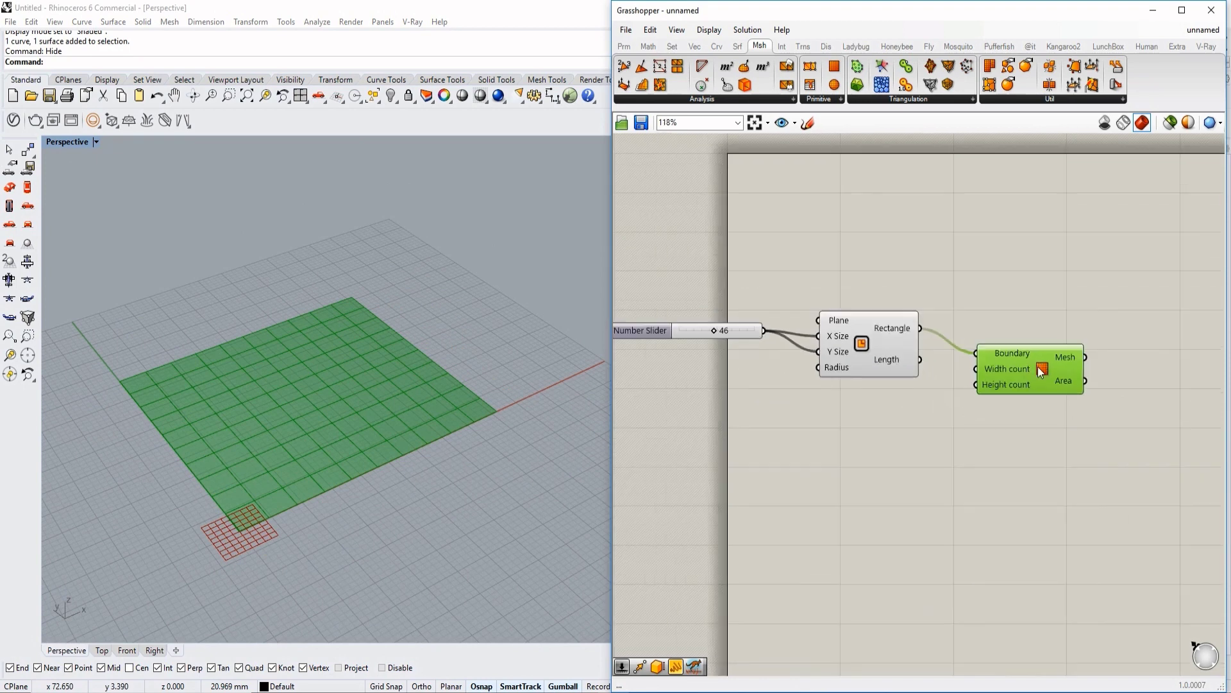
right_click_drag(1043, 366, 1011, 389)
scroll(1064, 380, "up", 1)
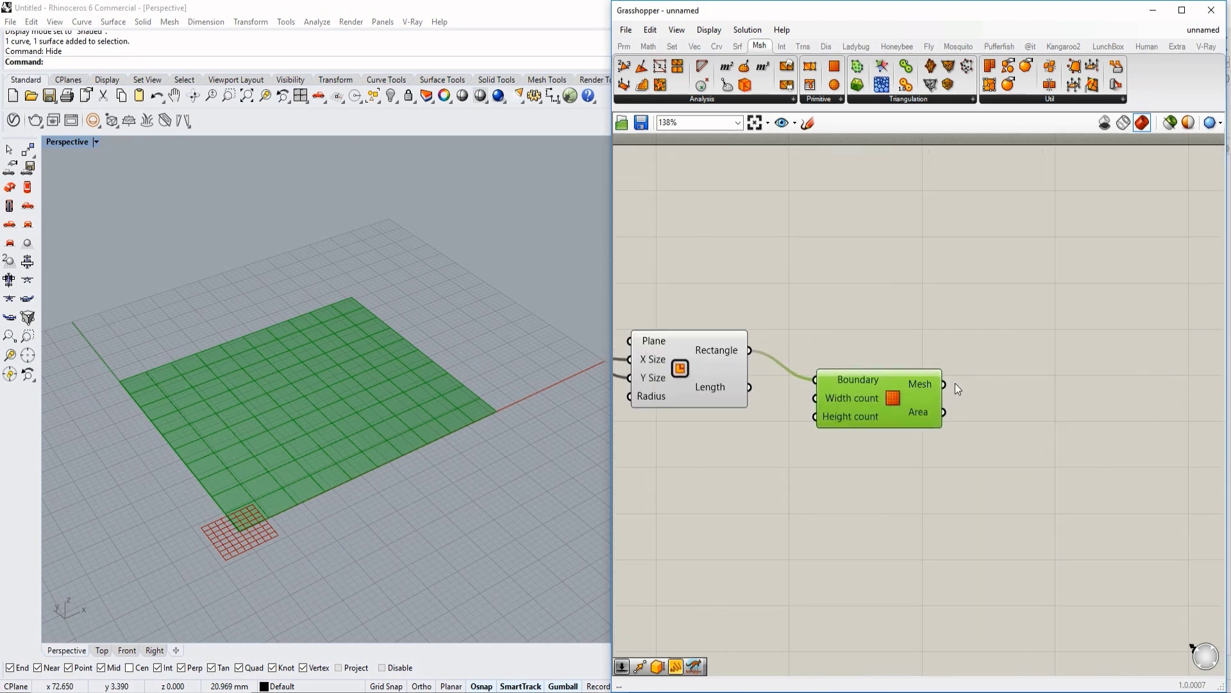
Add Kangaroo2's BouncySolver component and place it well beyond the Mesh Plane component
left_click(1072, 47)
left_click(1082, 100)
left_click_drag(1084, 123, 1159, 437)
right_click_drag(1136, 431, 861, 411)
left_click_drag(864, 395, 998, 429)
scroll(933, 405, "down", 1)
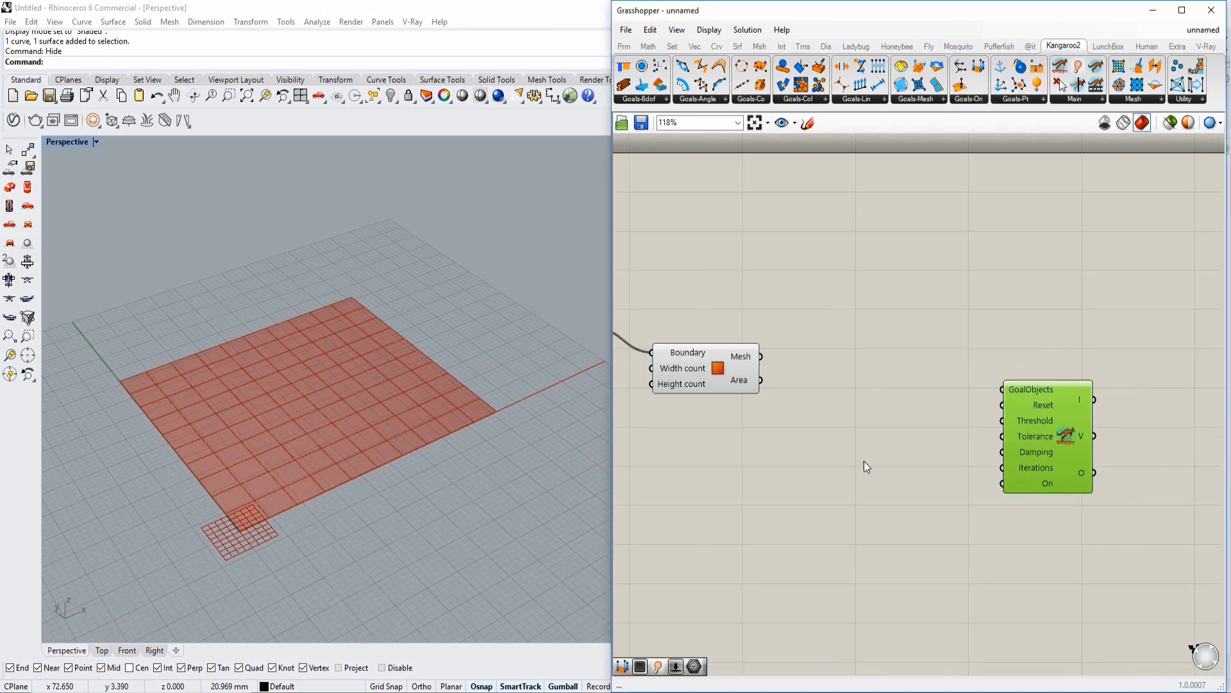
Add a Button and connect it to the solver's Reset input
double_click(828, 463)
type("button")
key("Return")
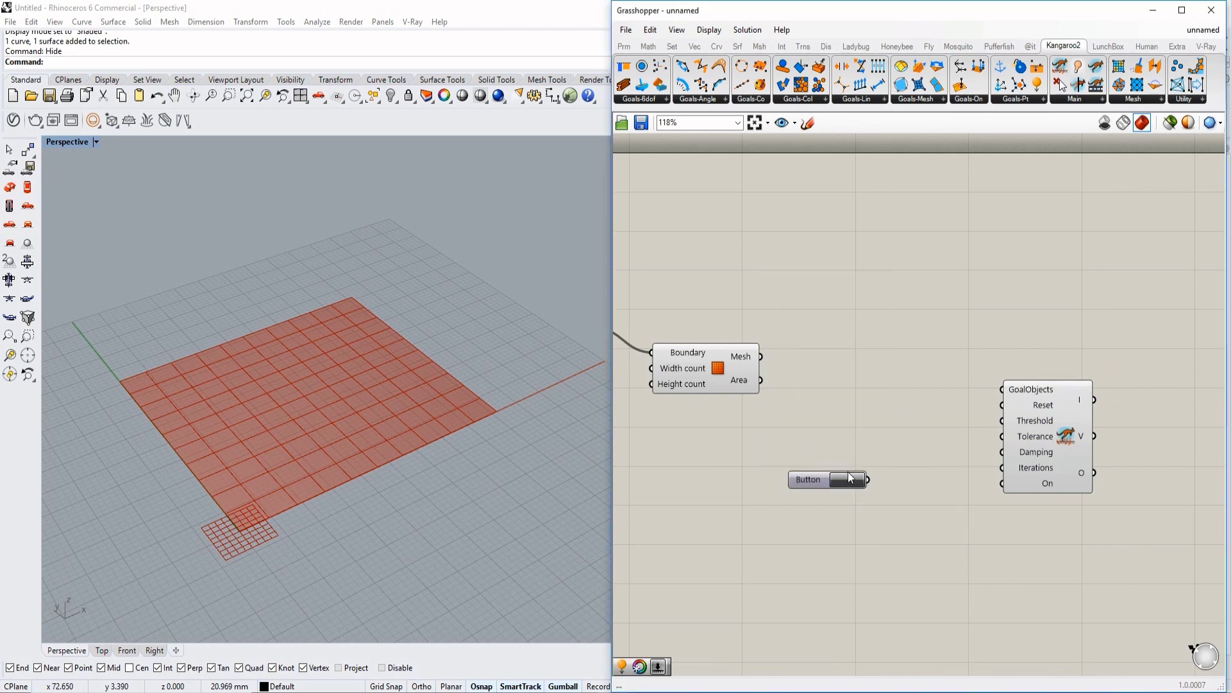
scroll(829, 479, "up", 2)
mouse_move(855, 497)
left_mouse_down()
mouse_move(1063, 372)
mouse_move(845, 491)
mouse_move(869, 482)
left_mouse_up()
scroll(868, 481, "down", 3)
Add a Boolean Toggle, connect it to the solver's On input and set it to True
double_click(874, 542)
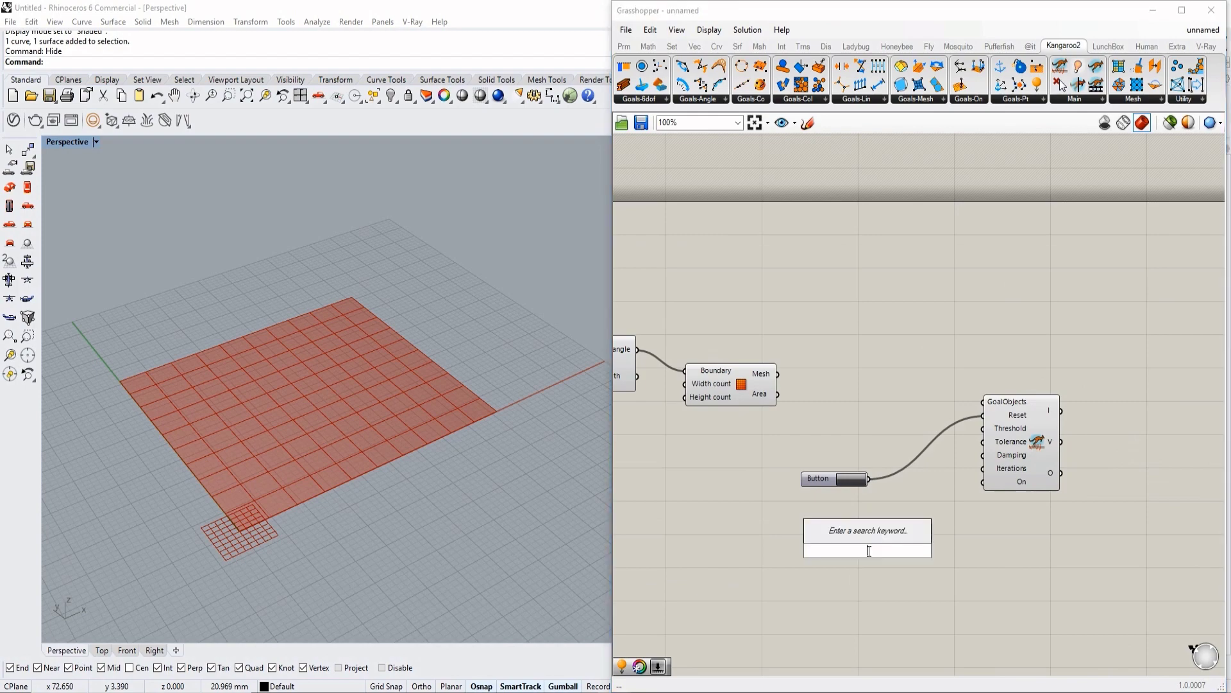
type("togg")
key("Return")
scroll(1065, 551, "up", 1)
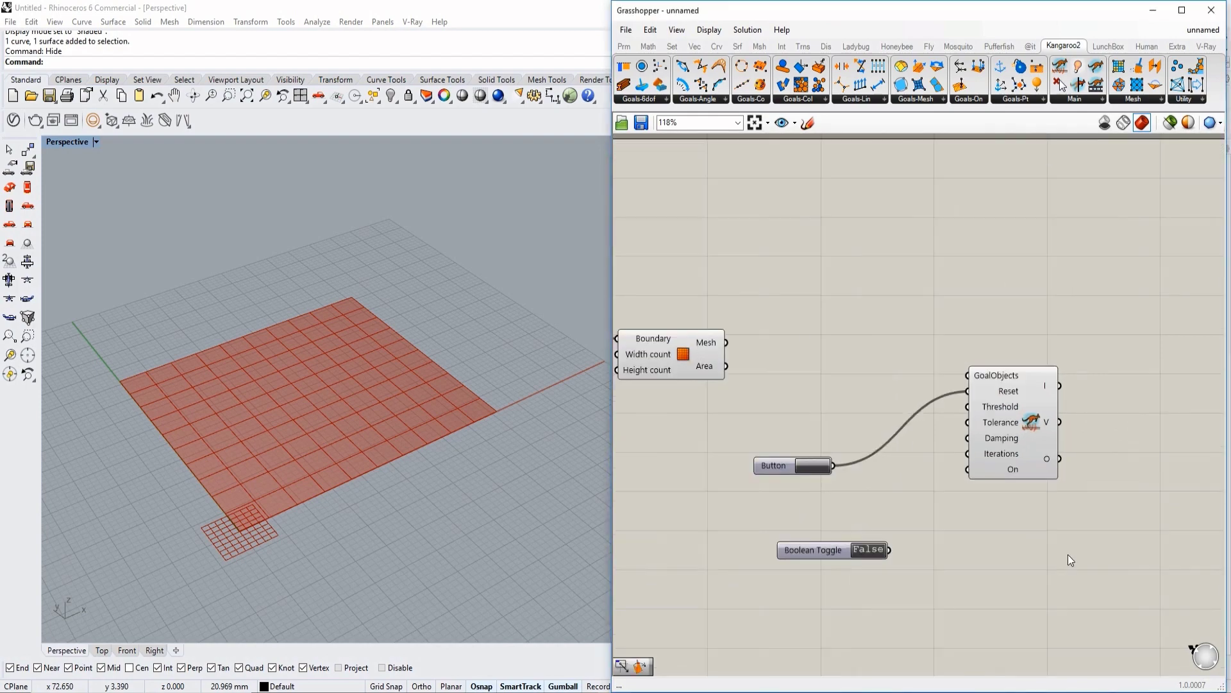
scroll(1067, 554, "up", 2)
left_click_drag(820, 549, 929, 437)
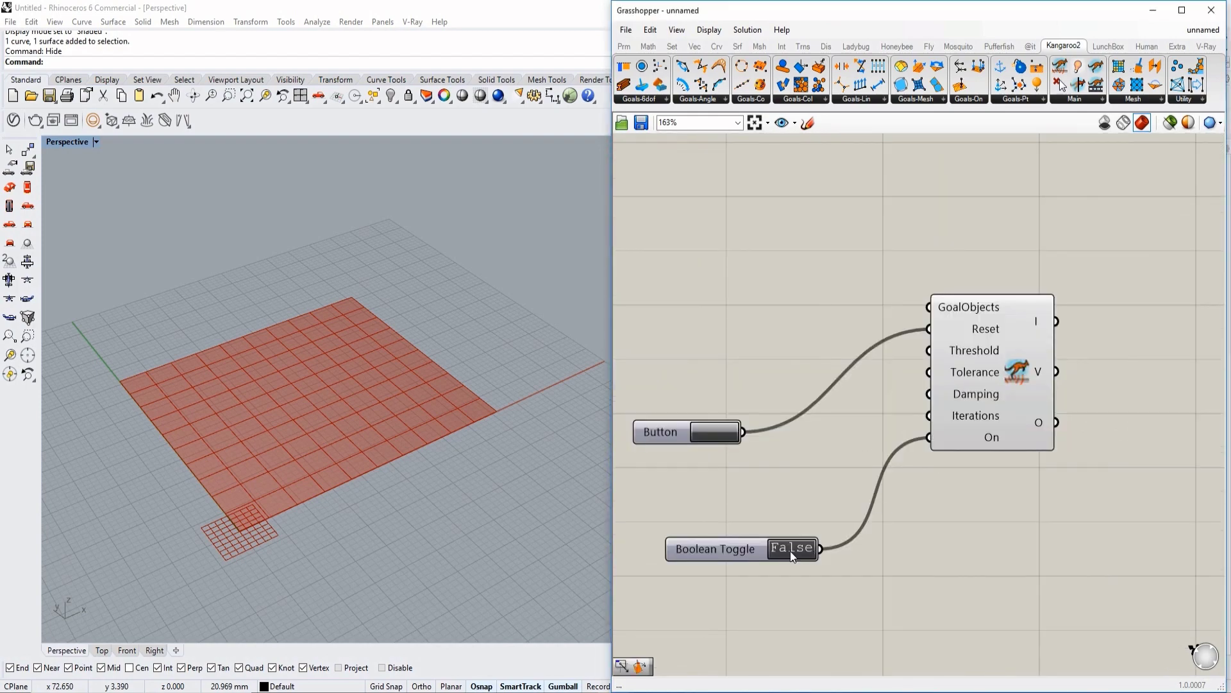
scroll(983, 228, "down", 4)
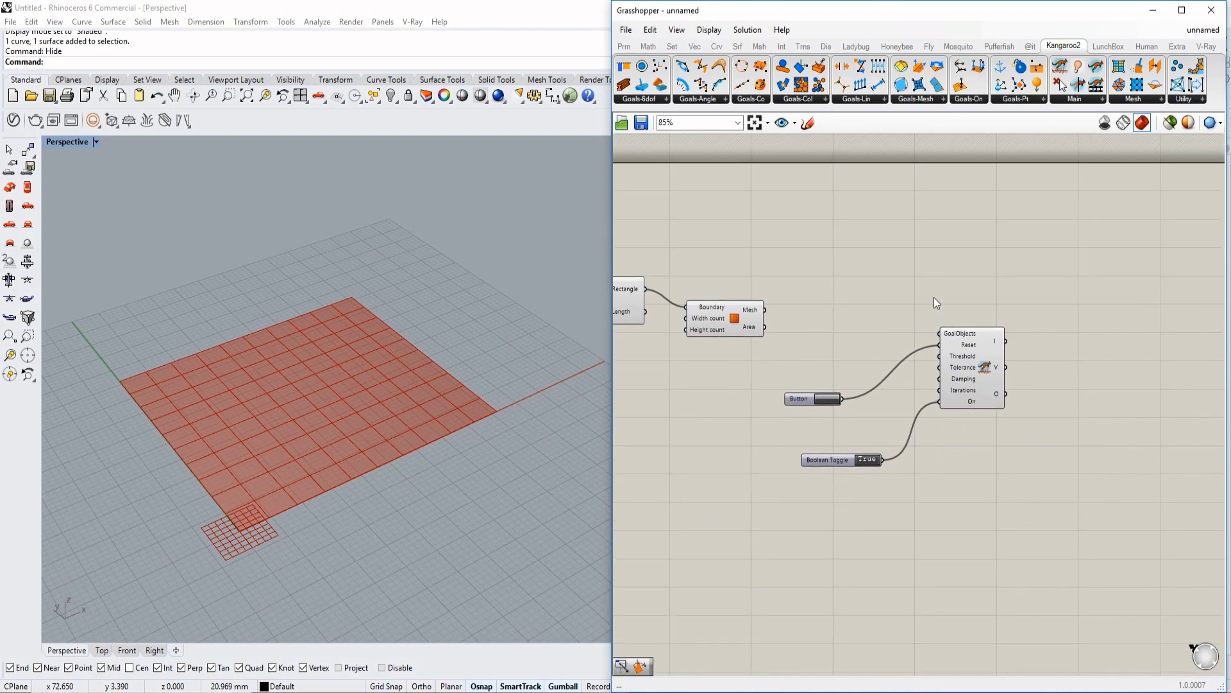
Add Kangaroo2's VertexLoads goal component above the solver
scroll(486, 424, "down", 2)
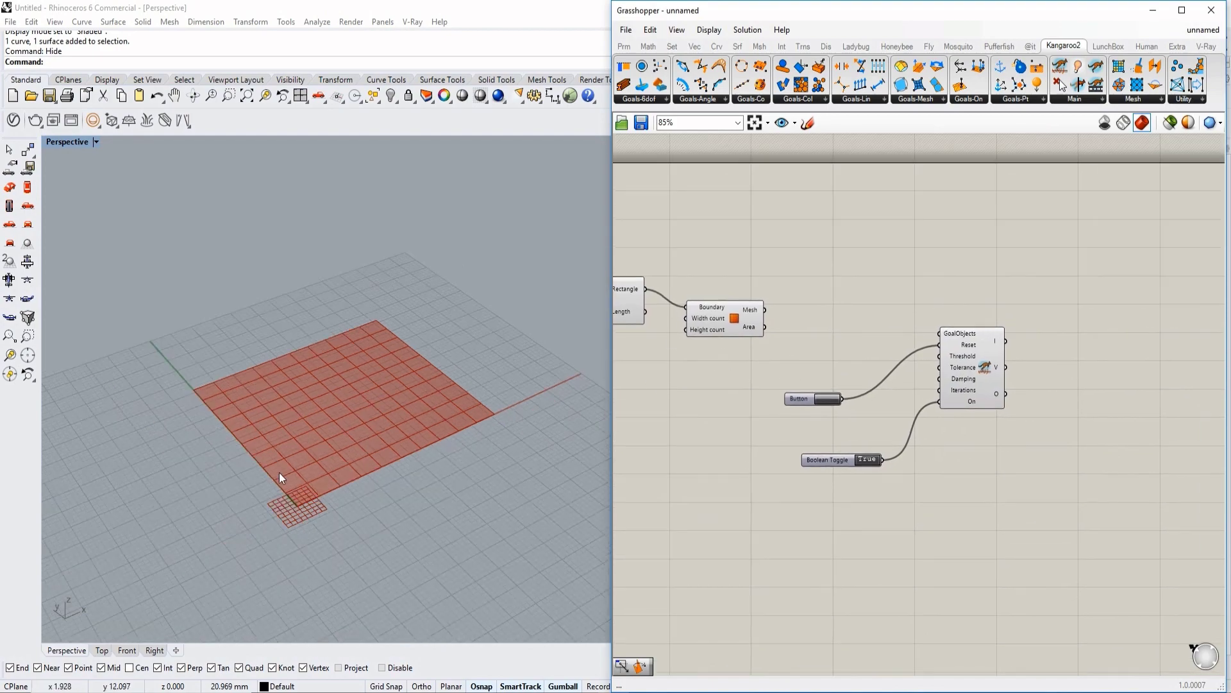
scroll(323, 470, "up", 1)
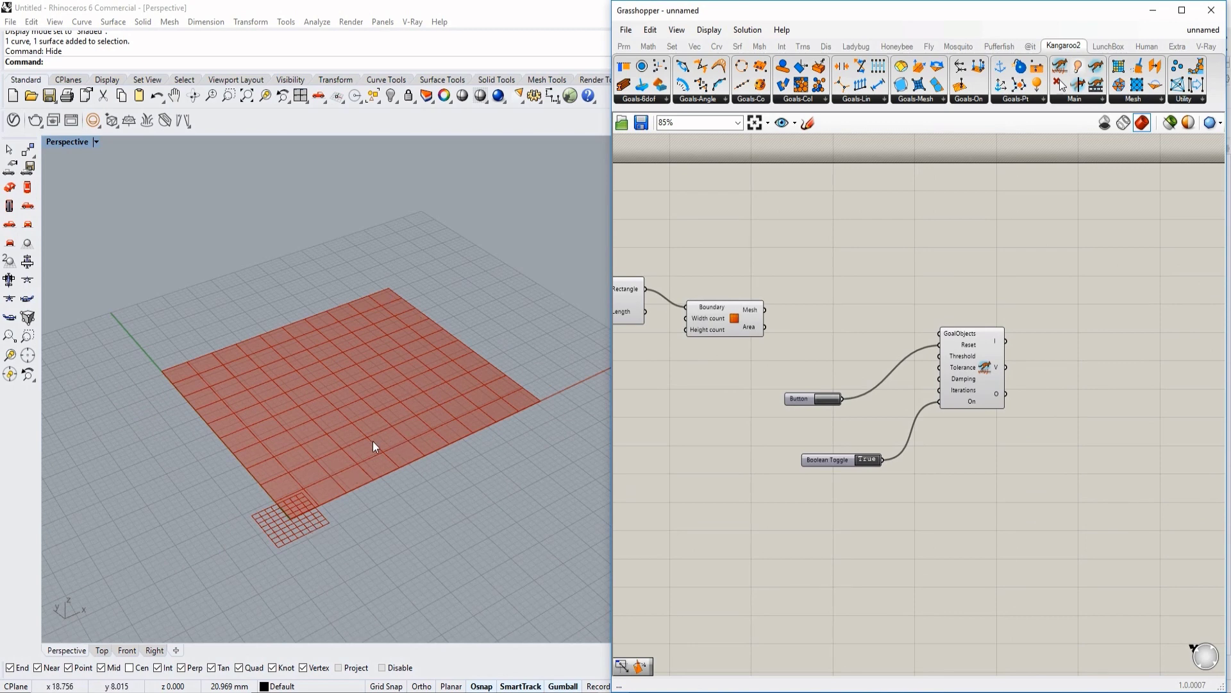
scroll(803, 426, "up", 3)
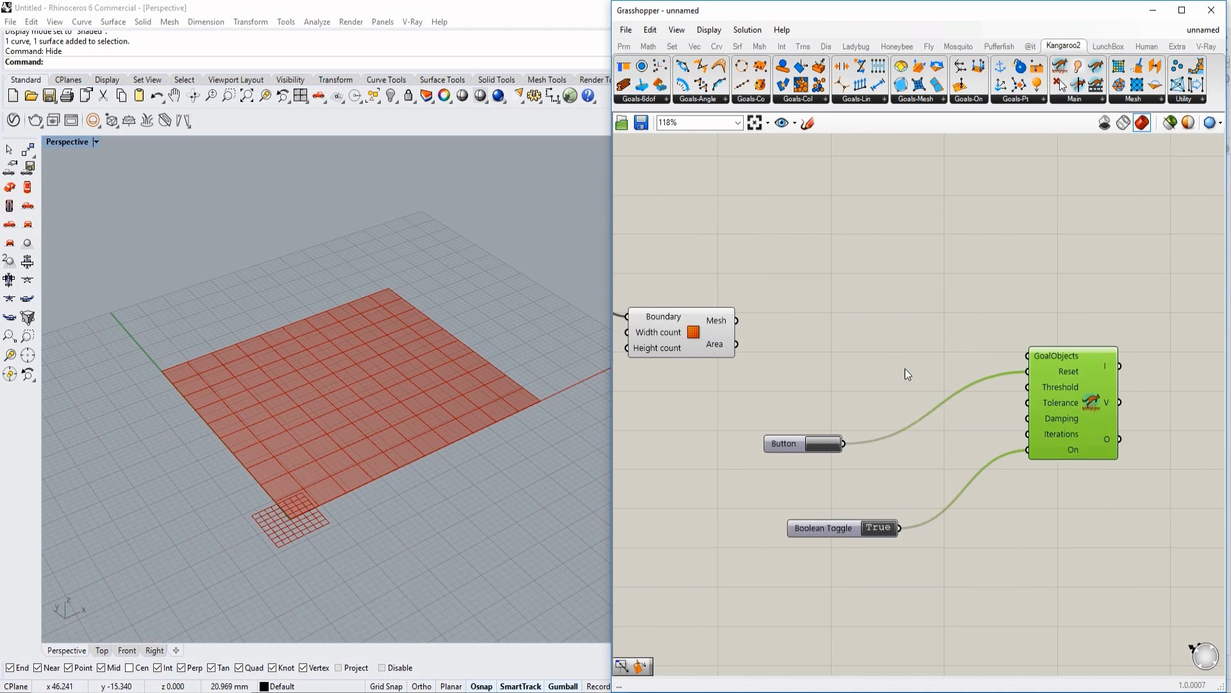
left_click(920, 100)
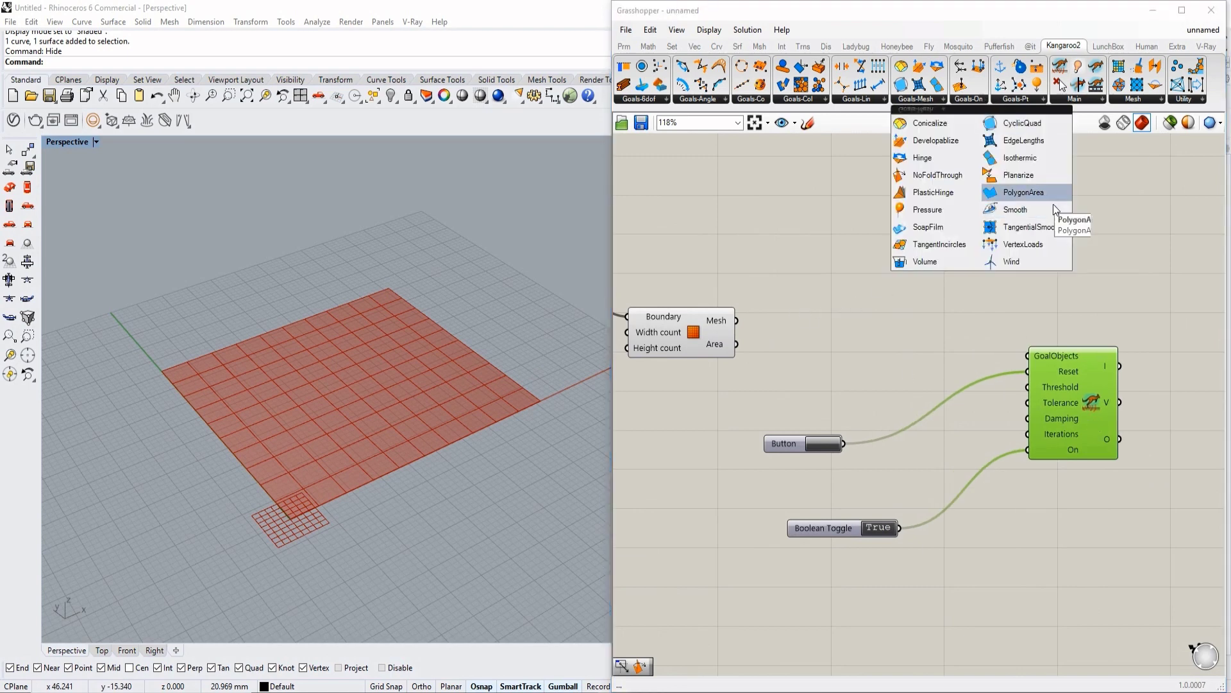
left_click(1018, 245)
left_click(922, 260)
scroll(891, 280, "up", 3)
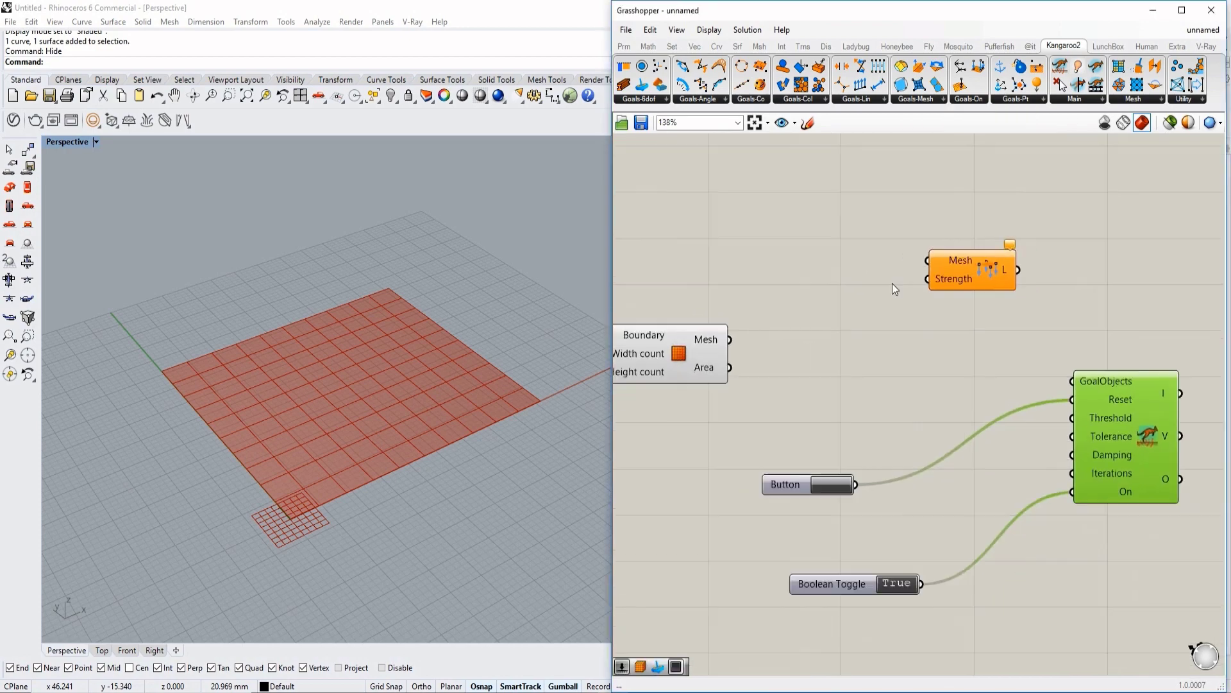
Create a decimal number slider with value 1.00 near the VertexLoads component
scroll(891, 280, "down", 3)
left_click(815, 295)
double_click(760, 259)
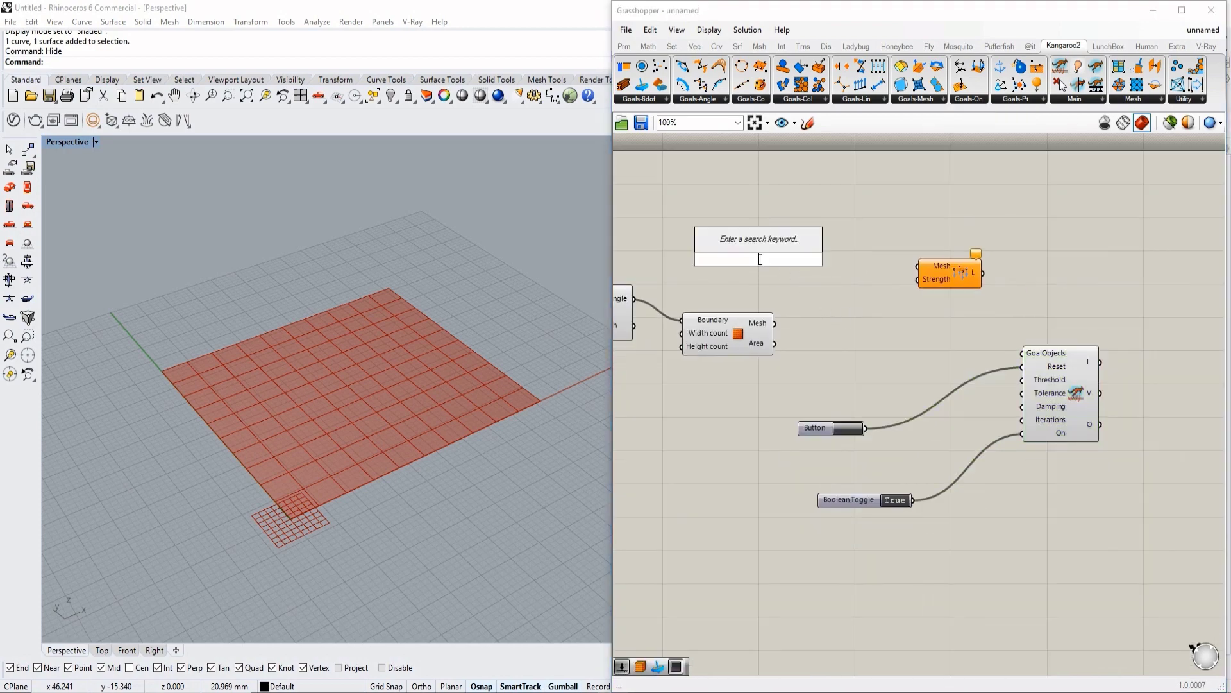
type("1.")
key("Return")
Give the number slider a negative minimum and connect it to the VertexLoads component's Strength input
double_click(713, 256)
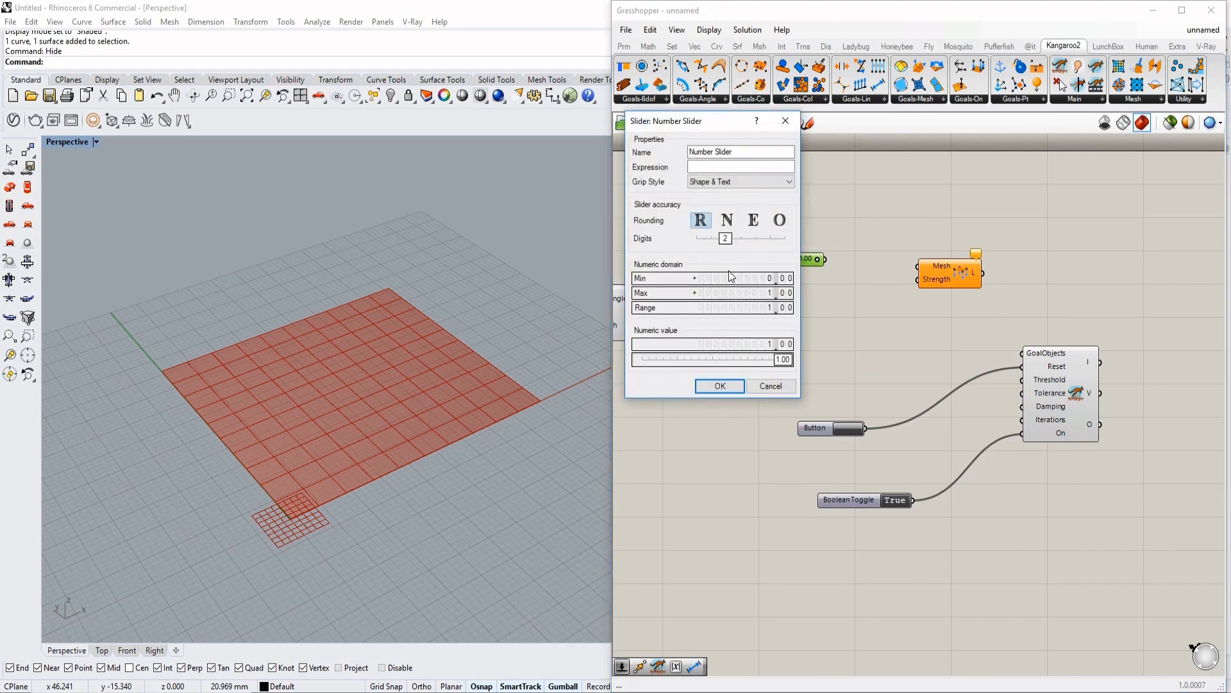
double_click(738, 274)
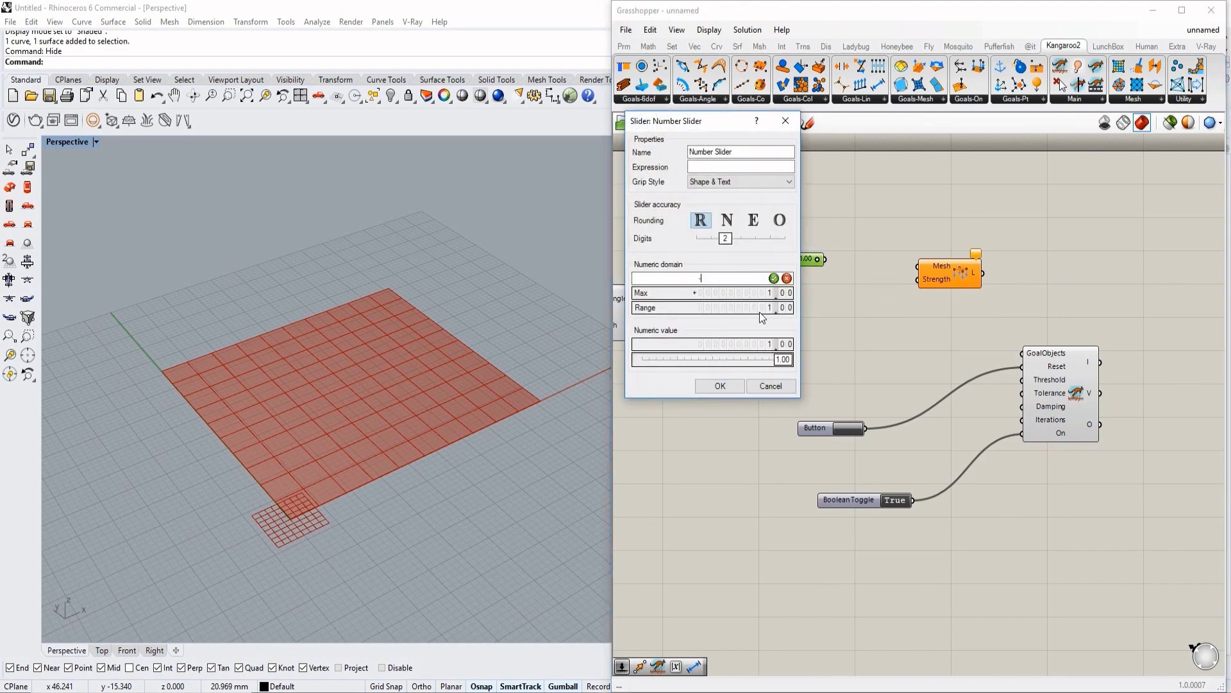
left_click(721, 386)
scroll(820, 270, "up", 3)
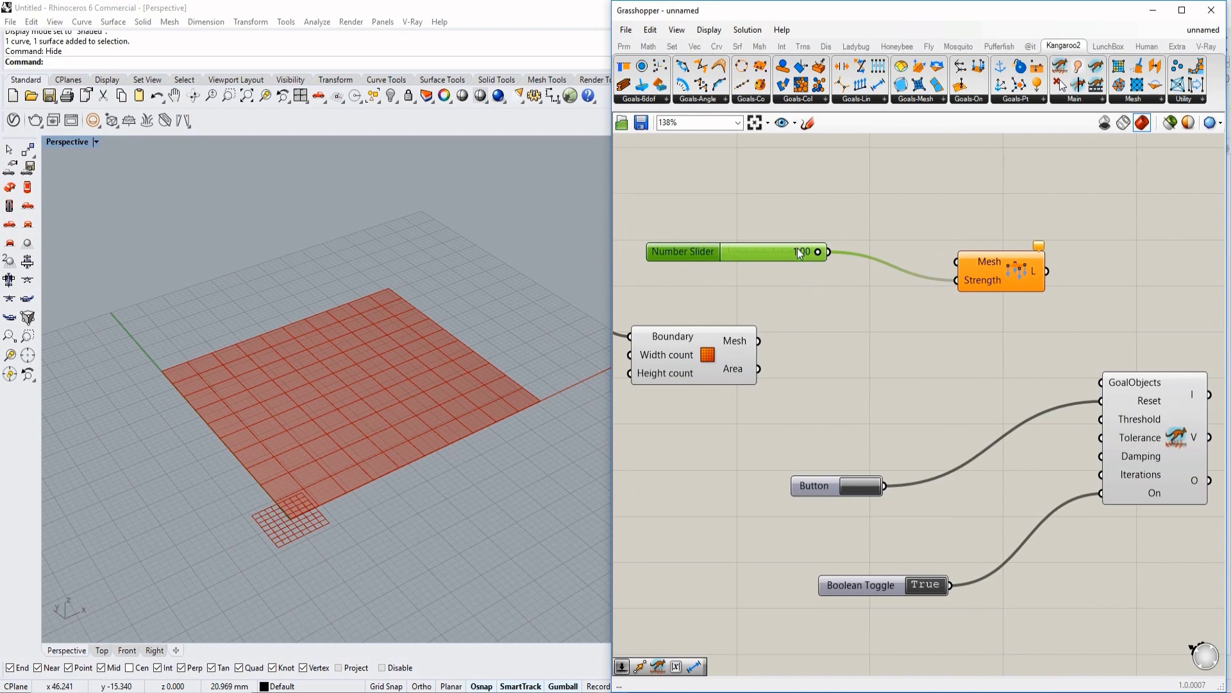
Connect the plane mesh to the VertexLoads Mesh input and the VertexLoads output to the solver's GoalObjects input
left_click_drag(758, 339, 759, 340)
right_click_drag(972, 301, 883, 302)
left_click_drag(967, 275, 1030, 372)
left_click_drag(964, 278, 1017, 372)
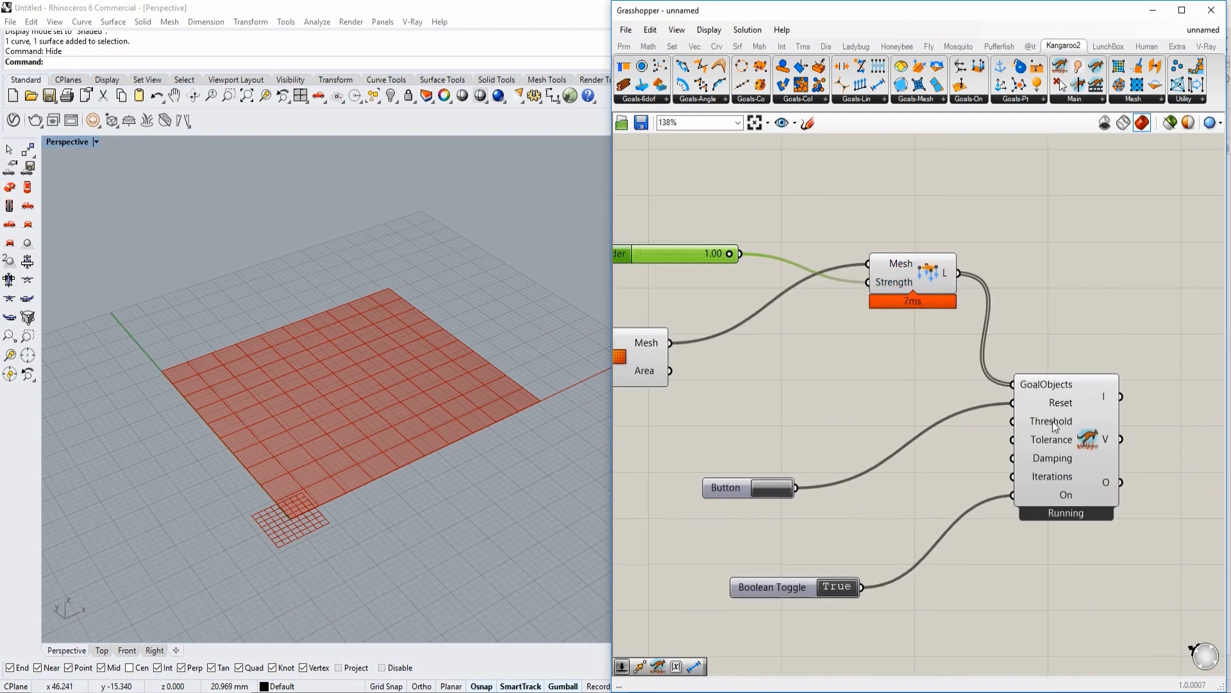
Set the load strength slider to -0.05 and reset the simulation
scroll(991, 417, "down", 3)
right_click_drag(799, 359, 963, 379)
scroll(421, 400, "down", 8)
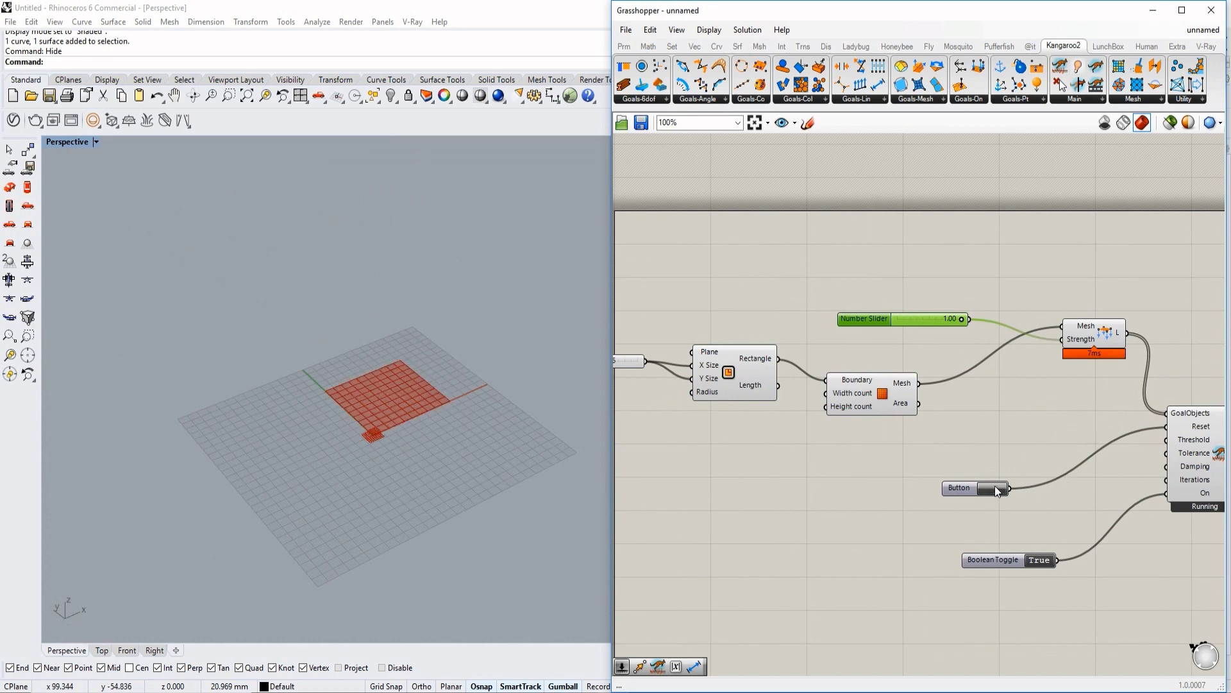
scroll(901, 316, "up", 3)
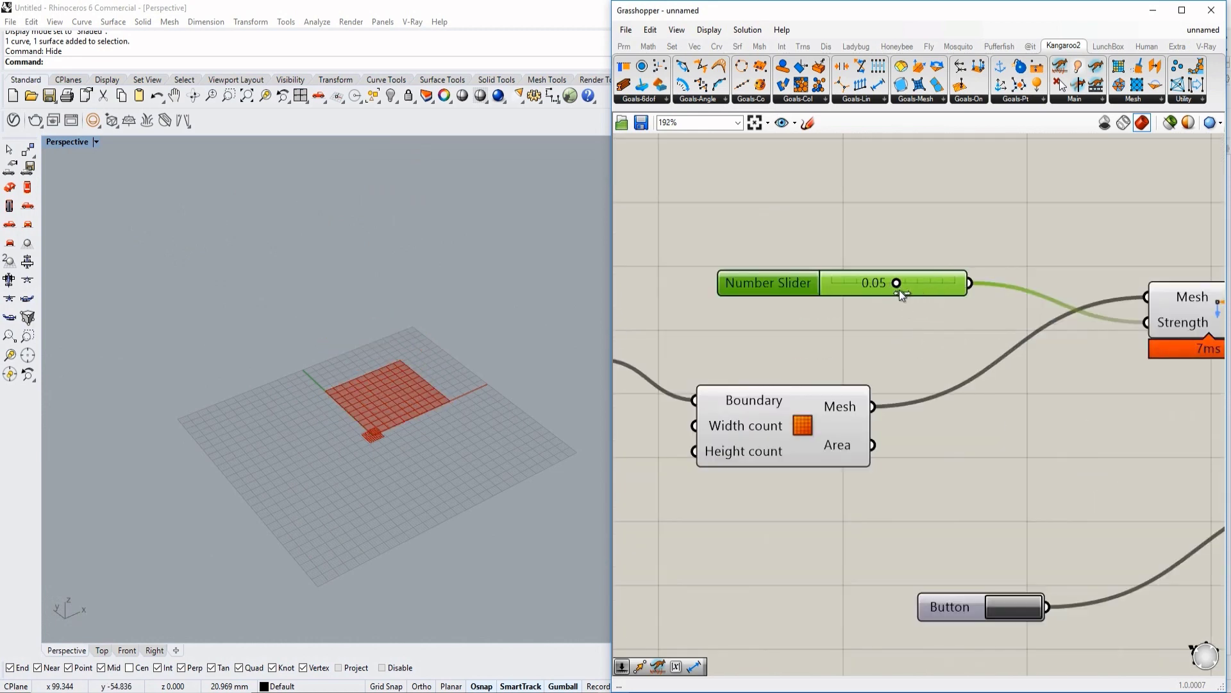
left_click(1034, 610)
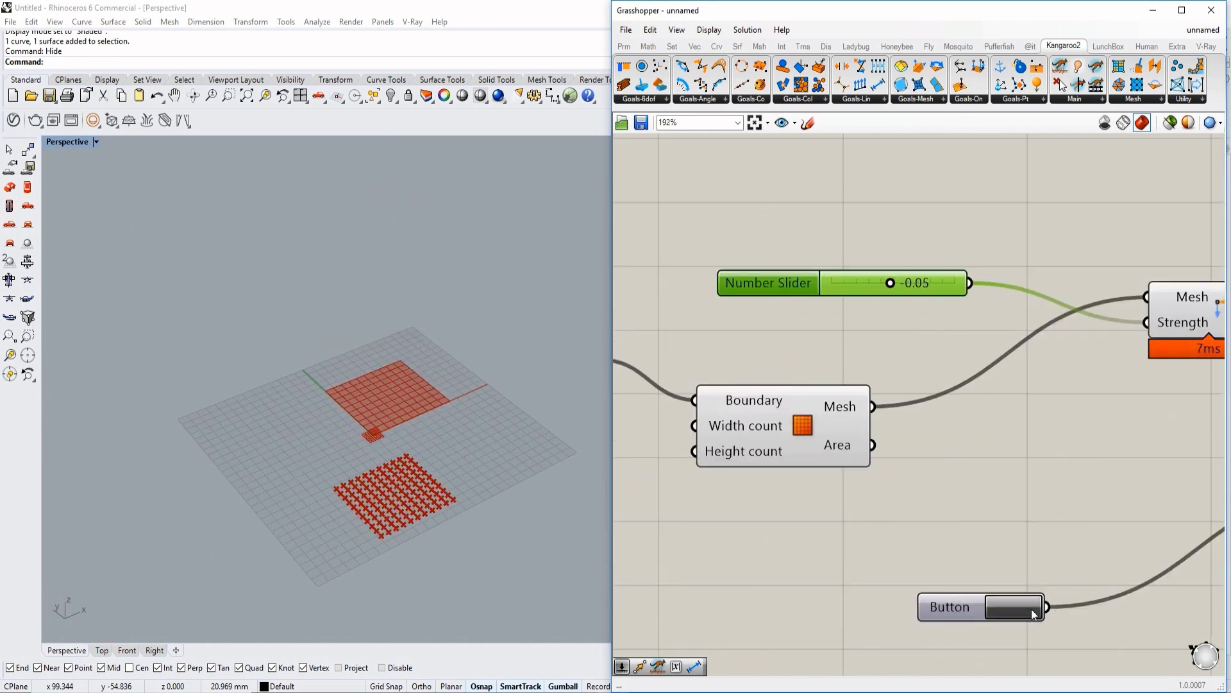
Examine how the mesh behaves under the vertex loads in the Perspective viewport
scroll(379, 379, "up", 5)
scroll(301, 374, "down", 3)
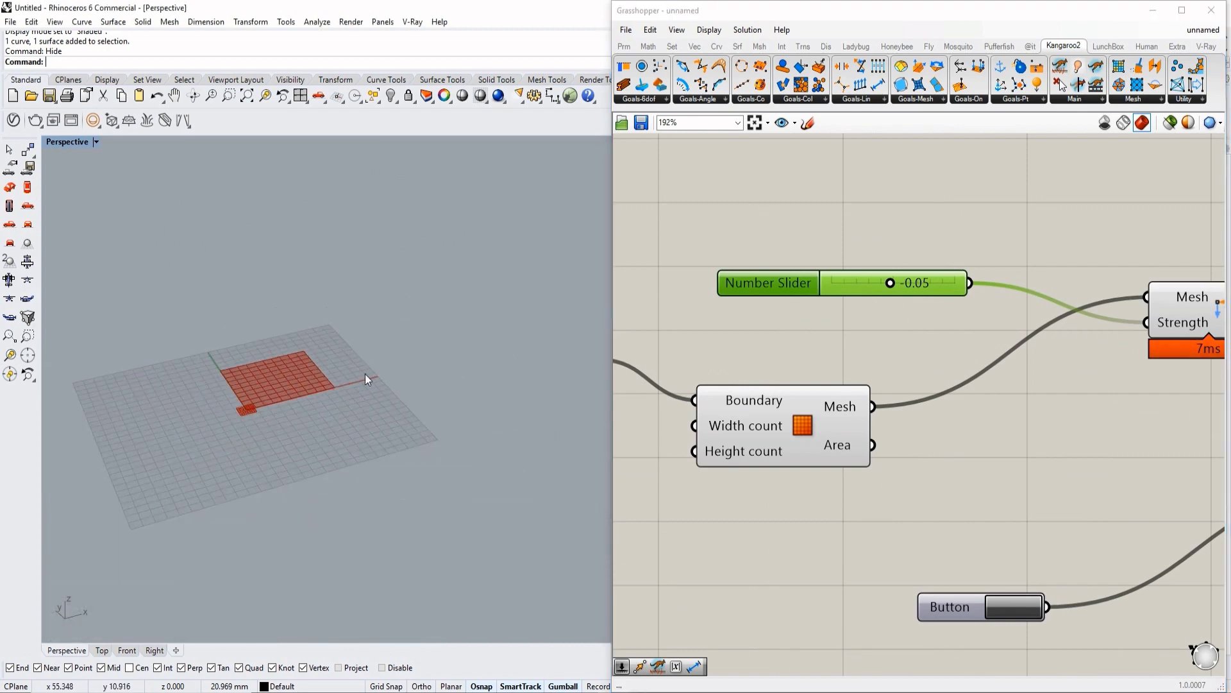
scroll(816, 384, "down", 3)
scroll(898, 355, "up", 3)
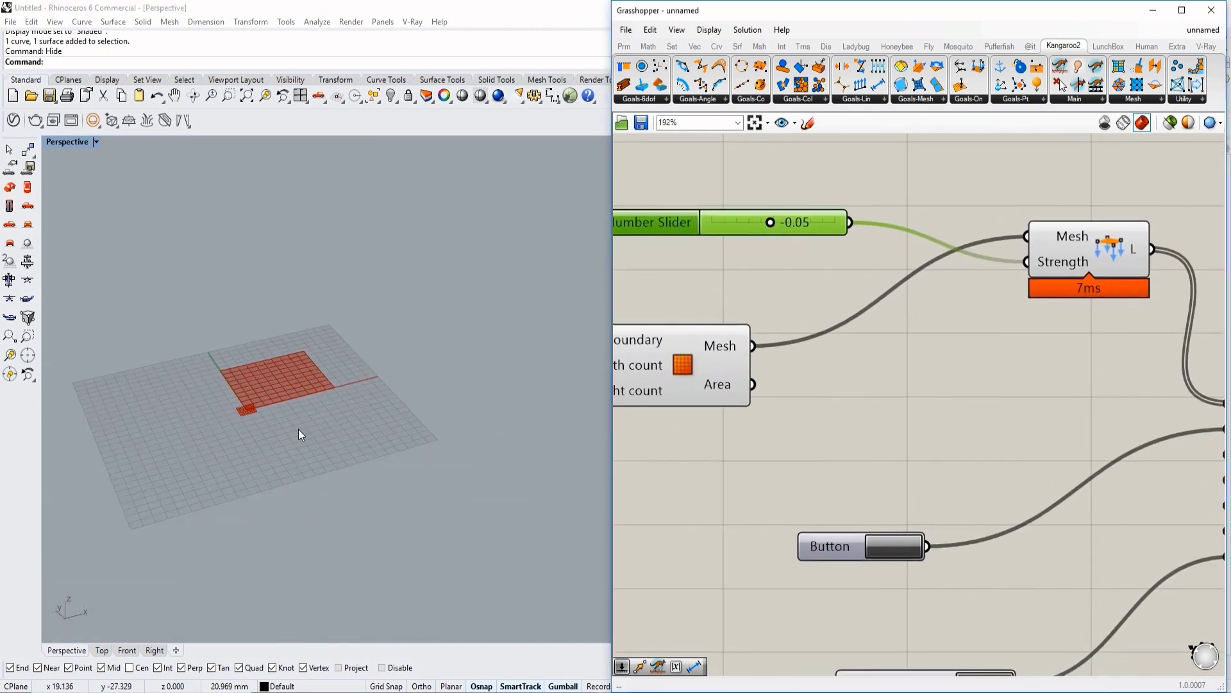
scroll(310, 425, "up", 5)
scroll(885, 404, "down", 2)
right_click_drag(926, 343, 856, 383)
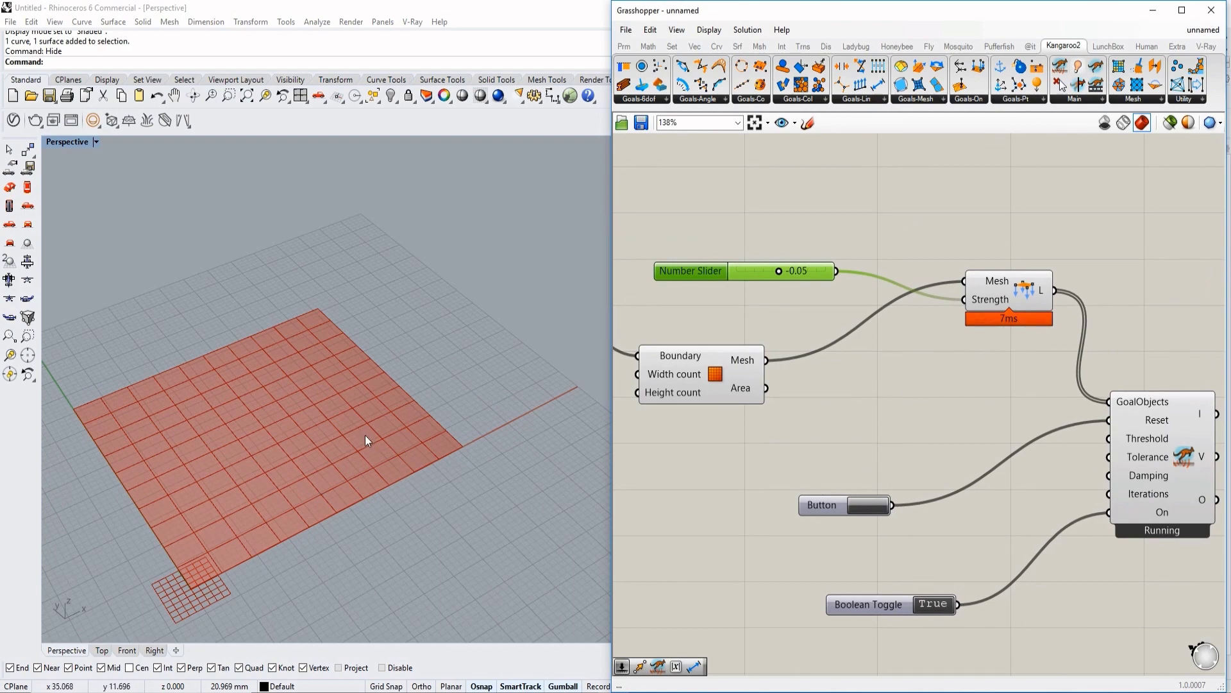
Move the VertexLoads component down and toward the mesh component, between the mesh and the solver
scroll(907, 307, "down", 3)
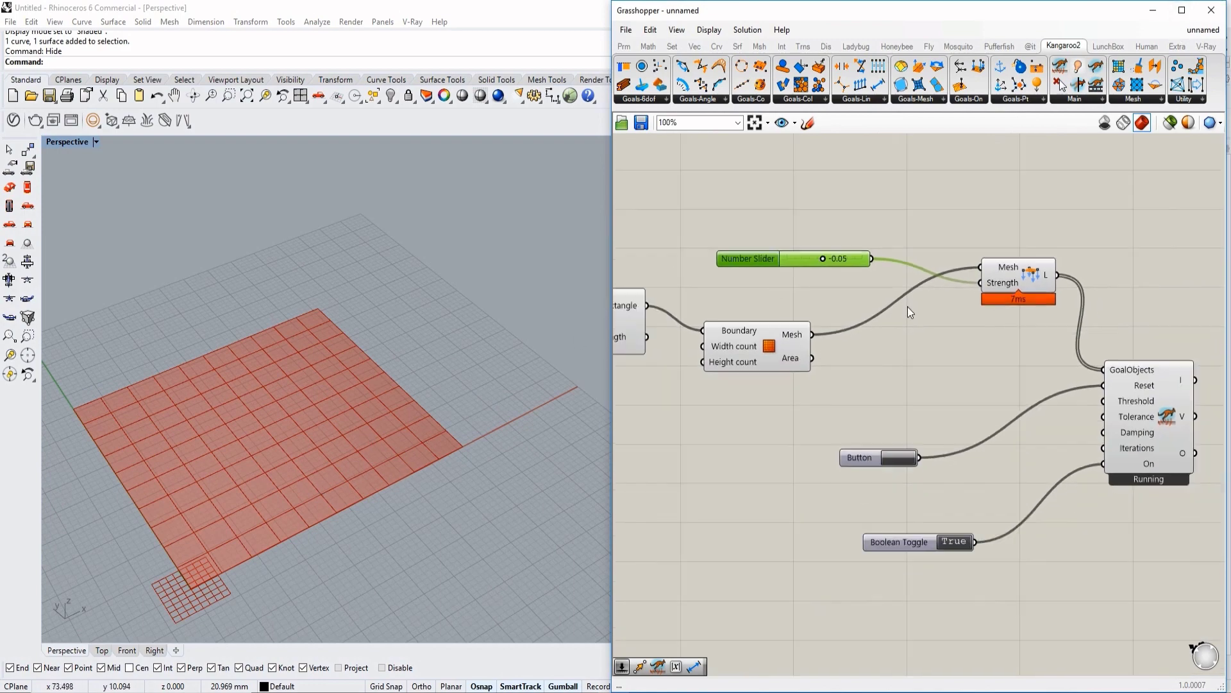
left_click(910, 371)
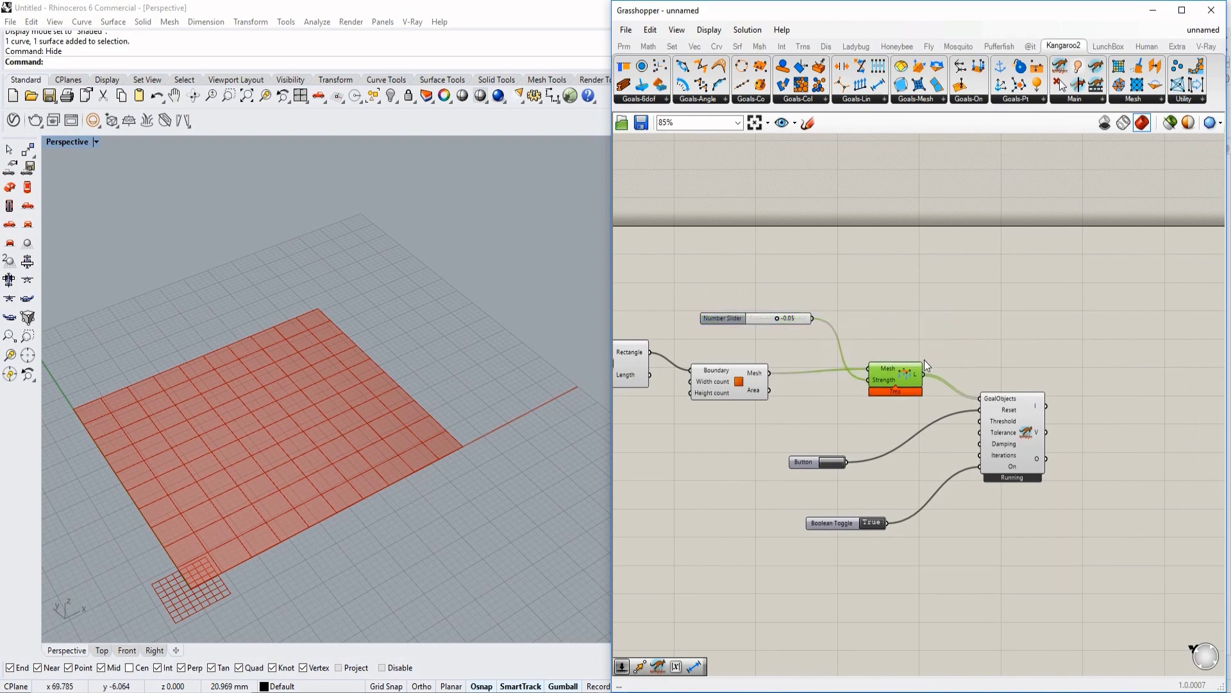
scroll(921, 361, "up", 2)
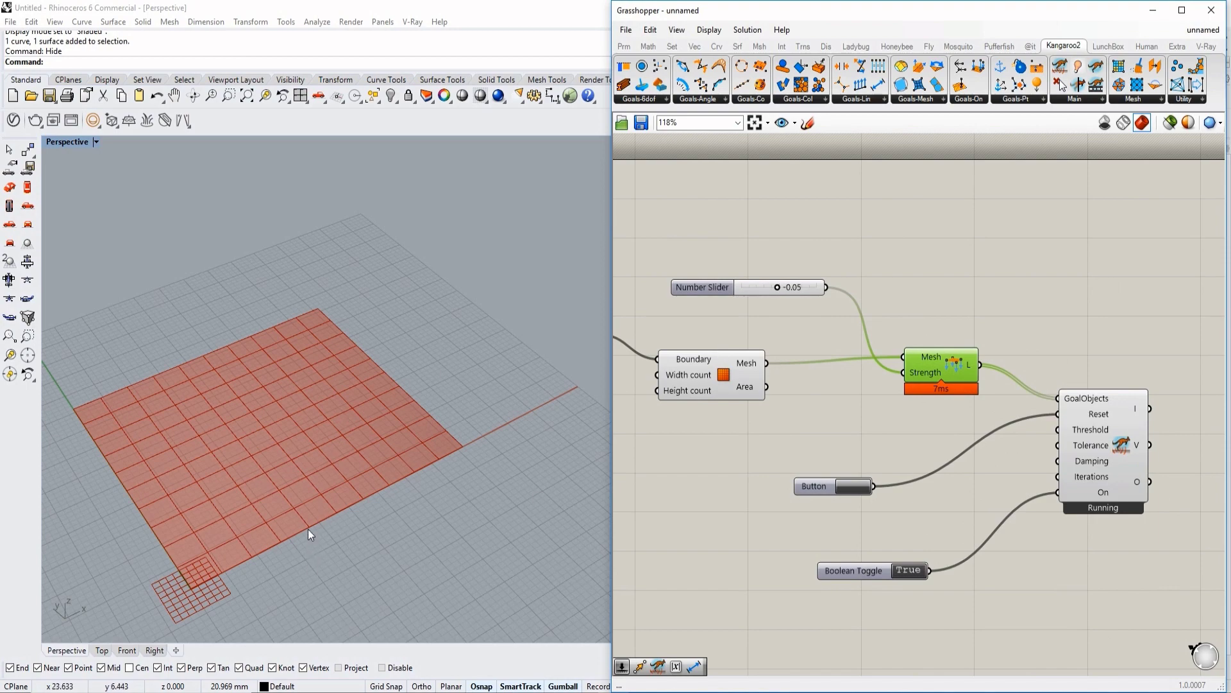
right_click_drag(361, 440, 360, 408)
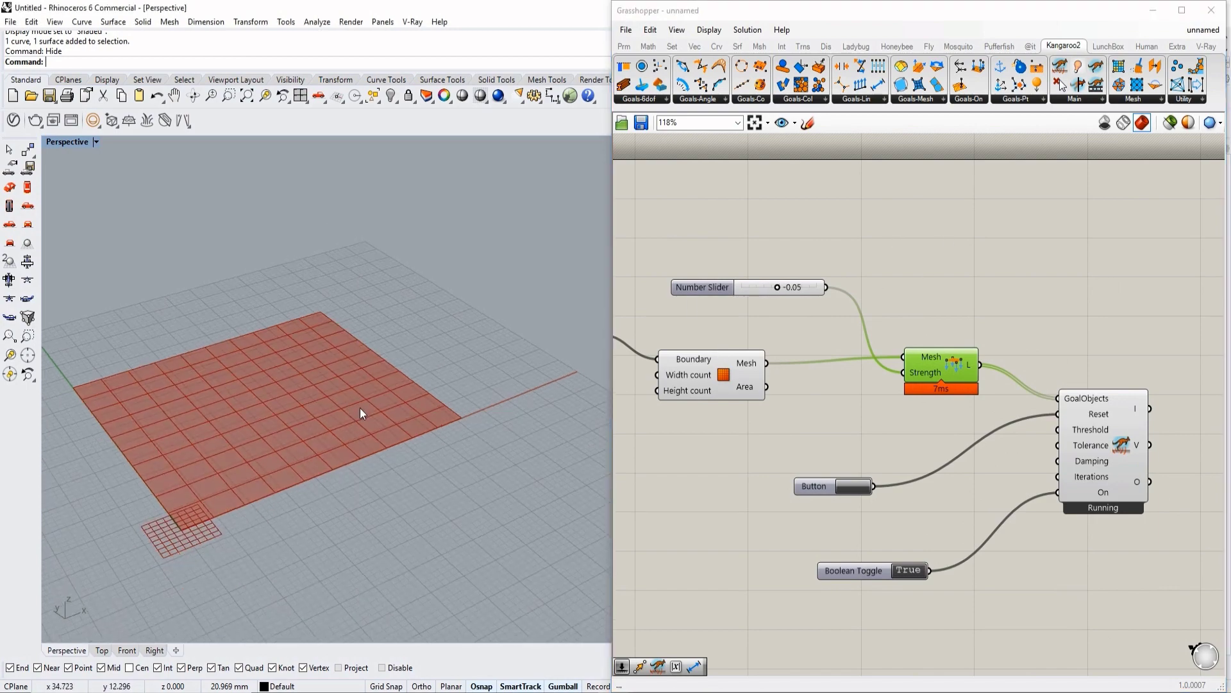
left_click(924, 282)
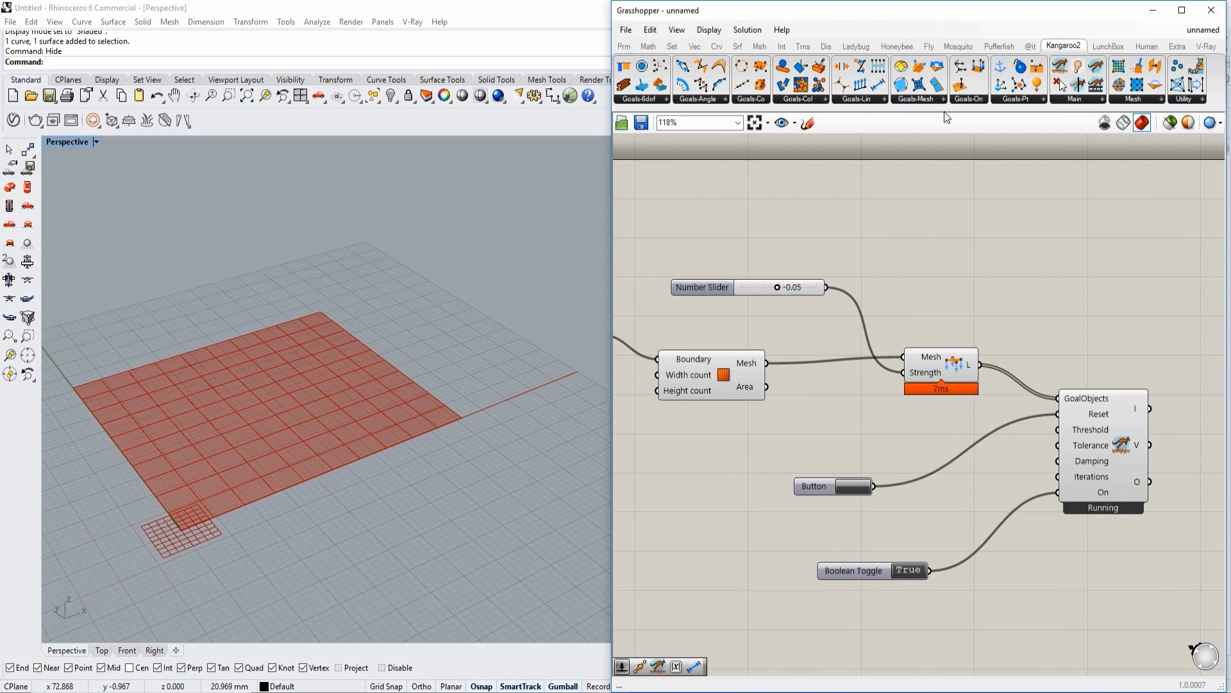
Add Kangaroo2's Length(Line) goal component above the VertexLoads component
left_click(872, 99)
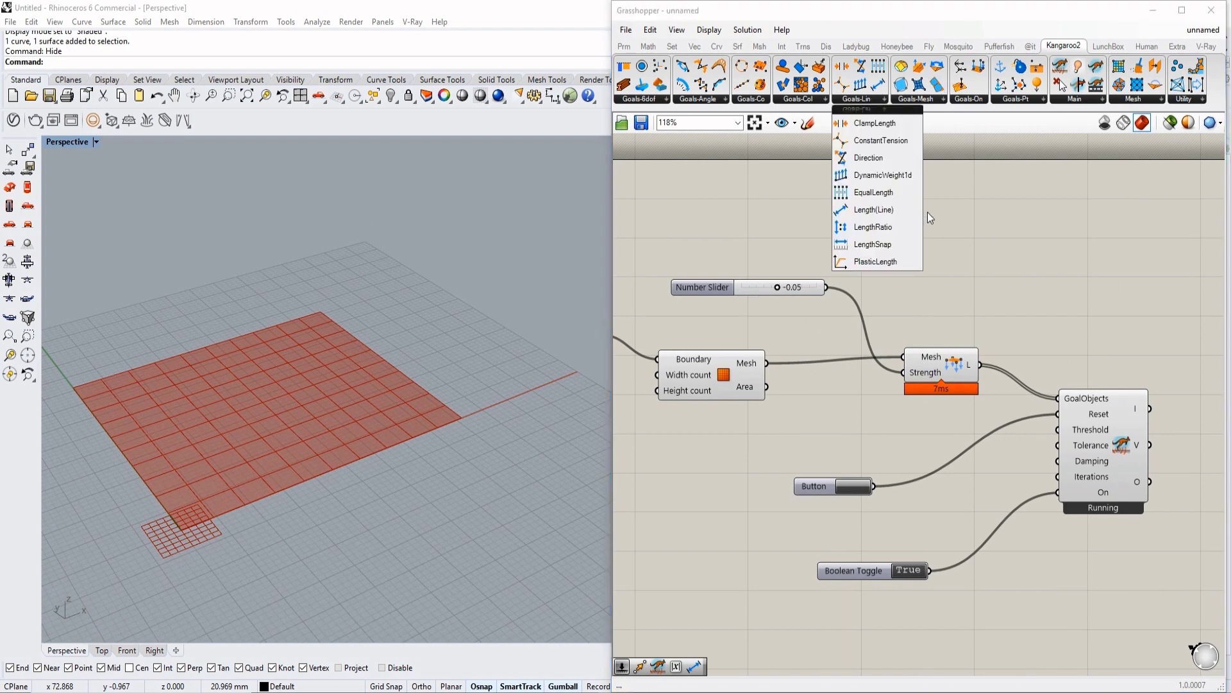
left_click_drag(888, 214, 956, 239)
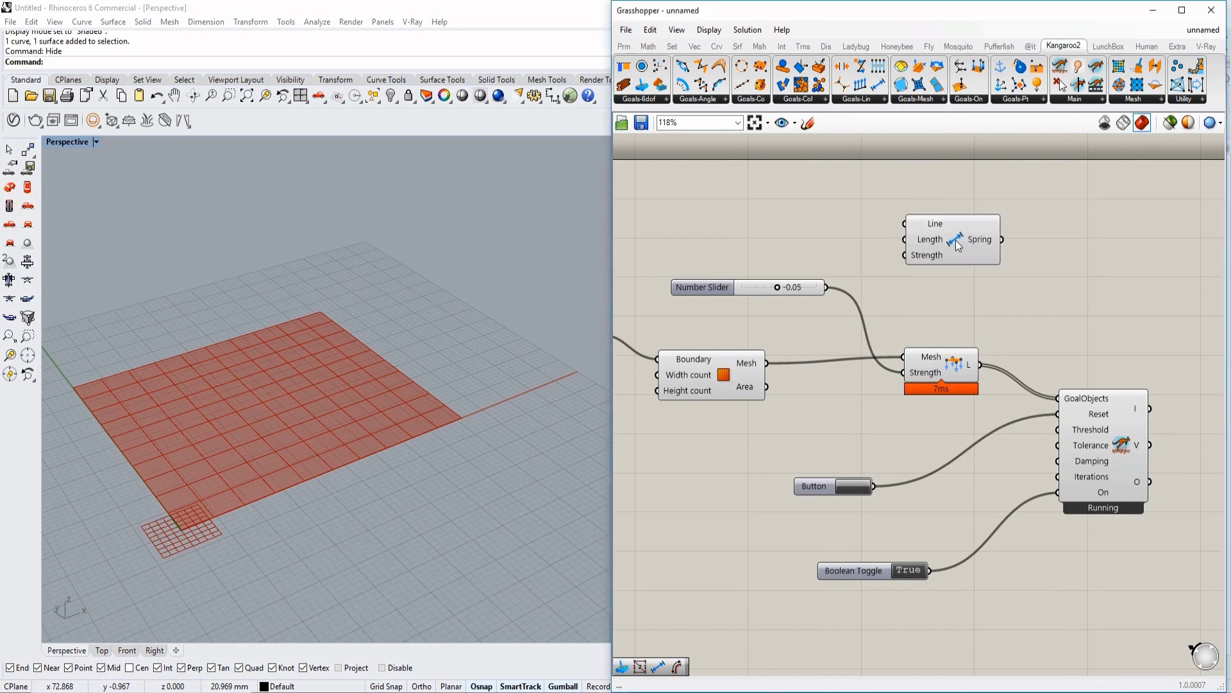
scroll(962, 241, "up", 2)
right_click_drag(752, 237, 794, 239)
scroll(794, 239, "down", 2)
Add a Mesh Edges component above the number slider, beside the Length(Line) goal
double_click(784, 237)
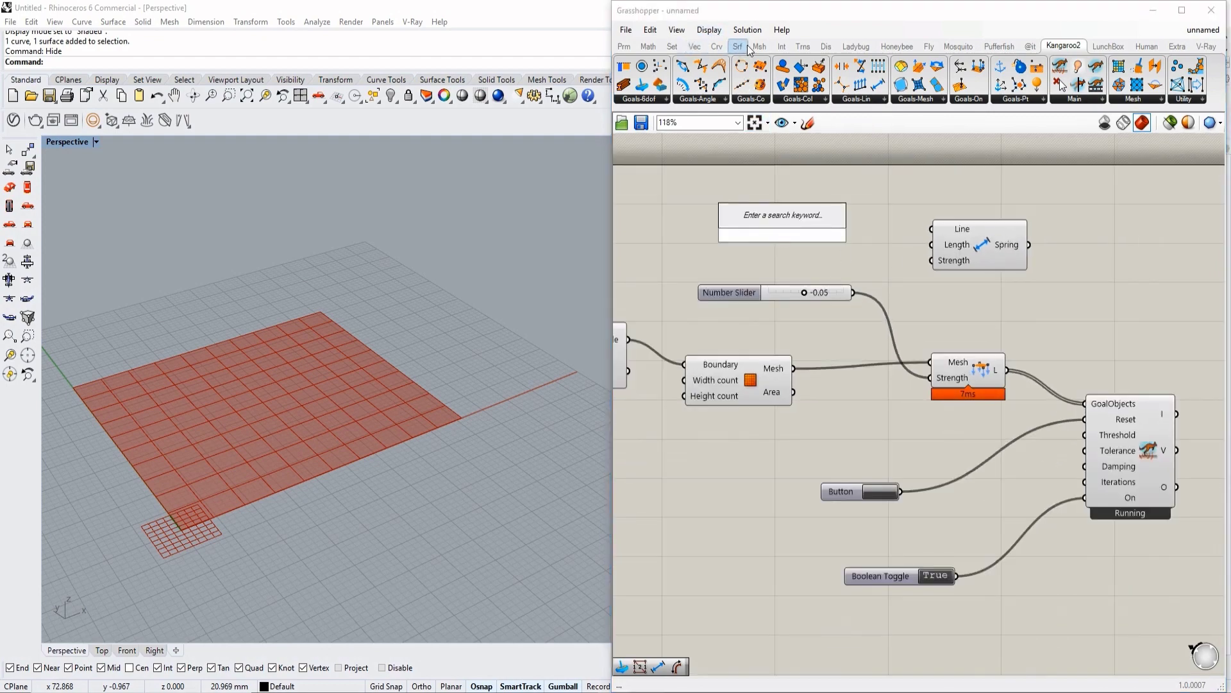
left_click(412, 422)
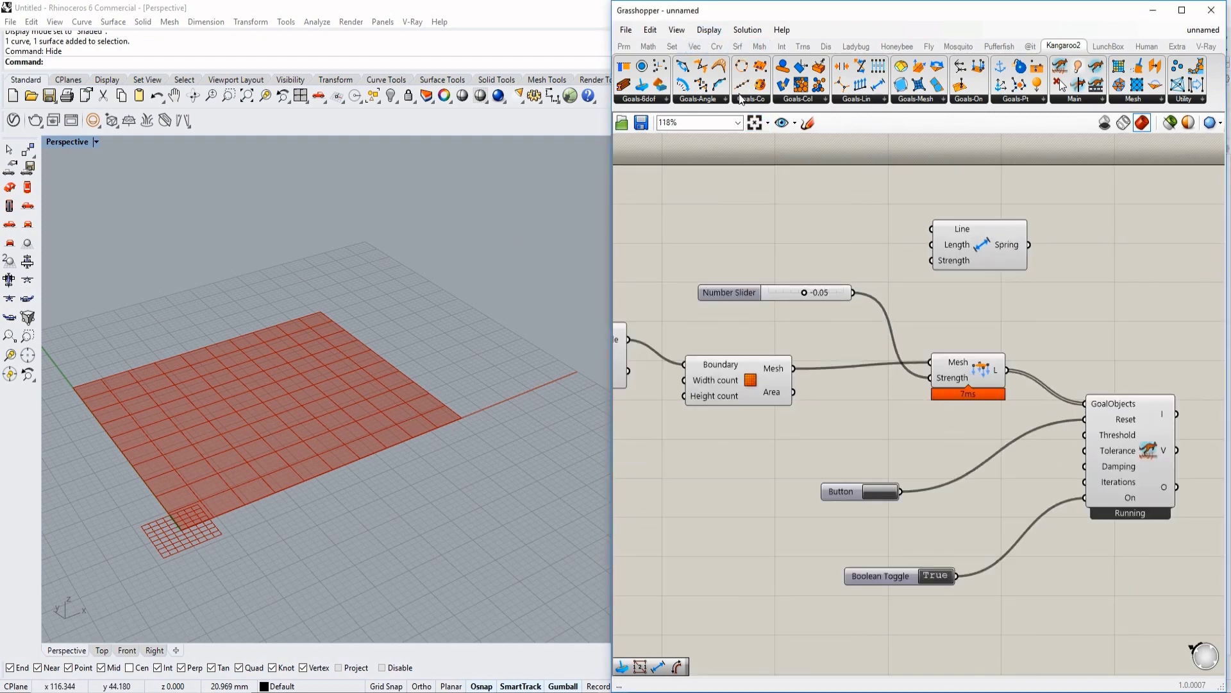
left_click(657, 50)
left_click(695, 48)
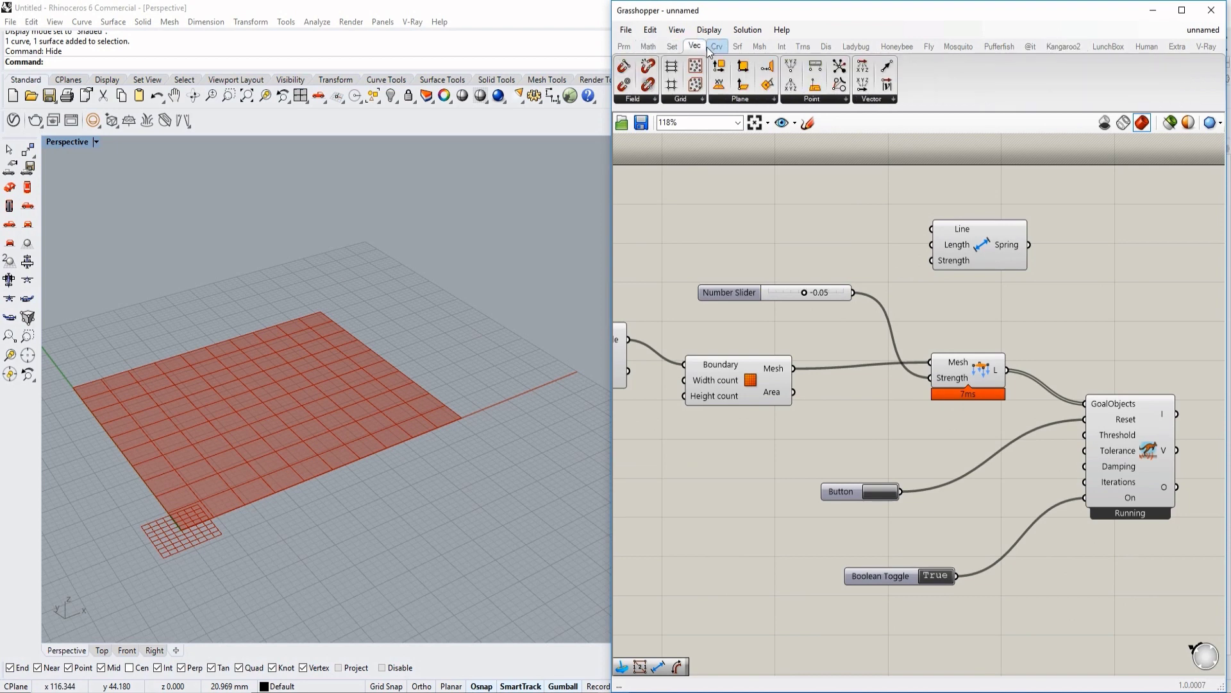
left_click(759, 46)
left_click(691, 98)
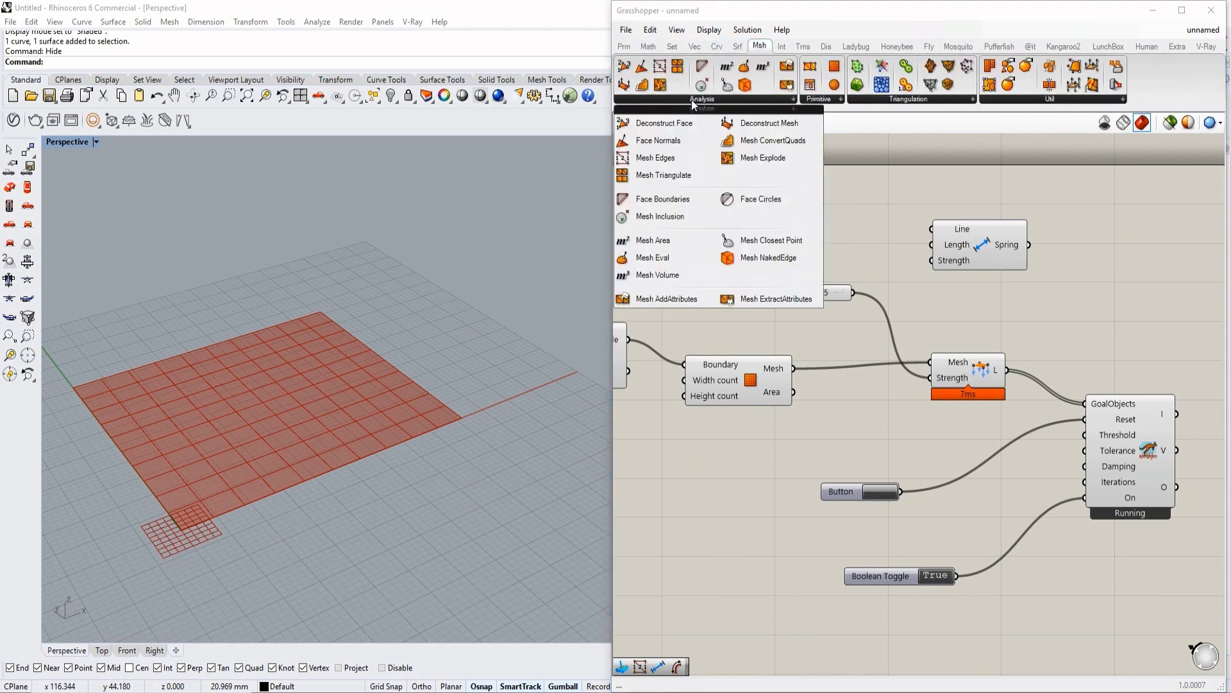
left_click(656, 157)
left_click(817, 243)
Connect the plane mesh to Mesh Edges and its Interior Edges output to the Length(Line) goal's Line input
scroll(821, 270, "up", 5)
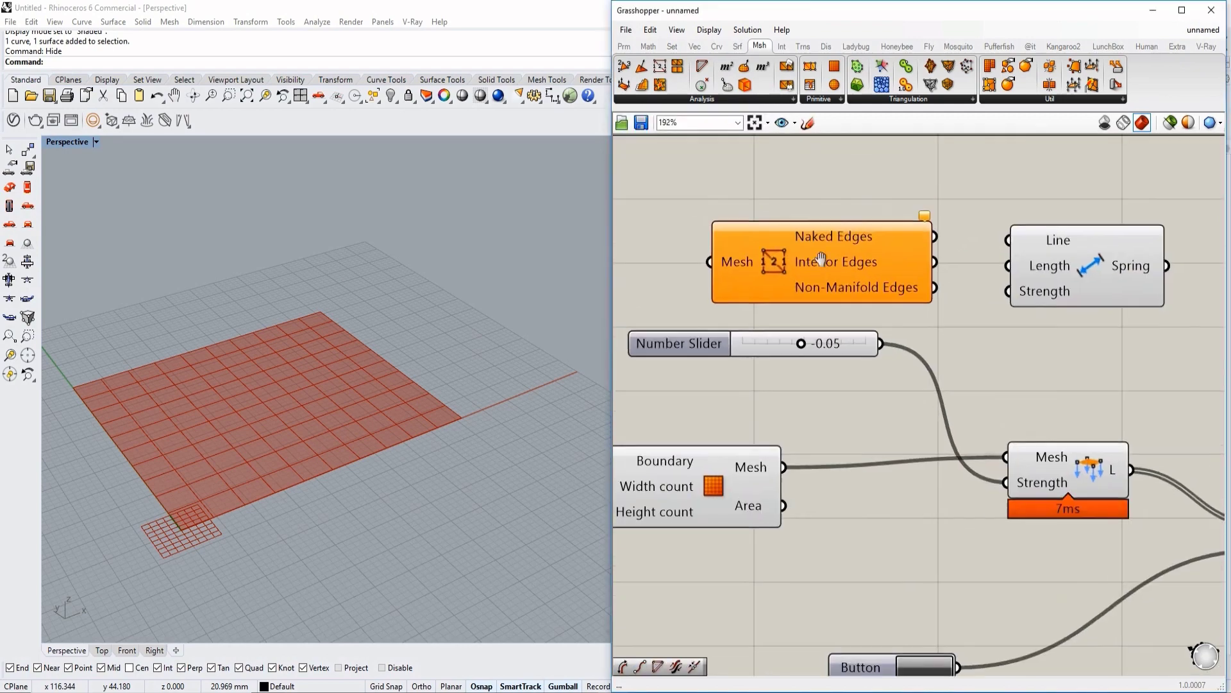
left_click_drag(710, 285, 714, 284)
right_click_drag(864, 281, 806, 312)
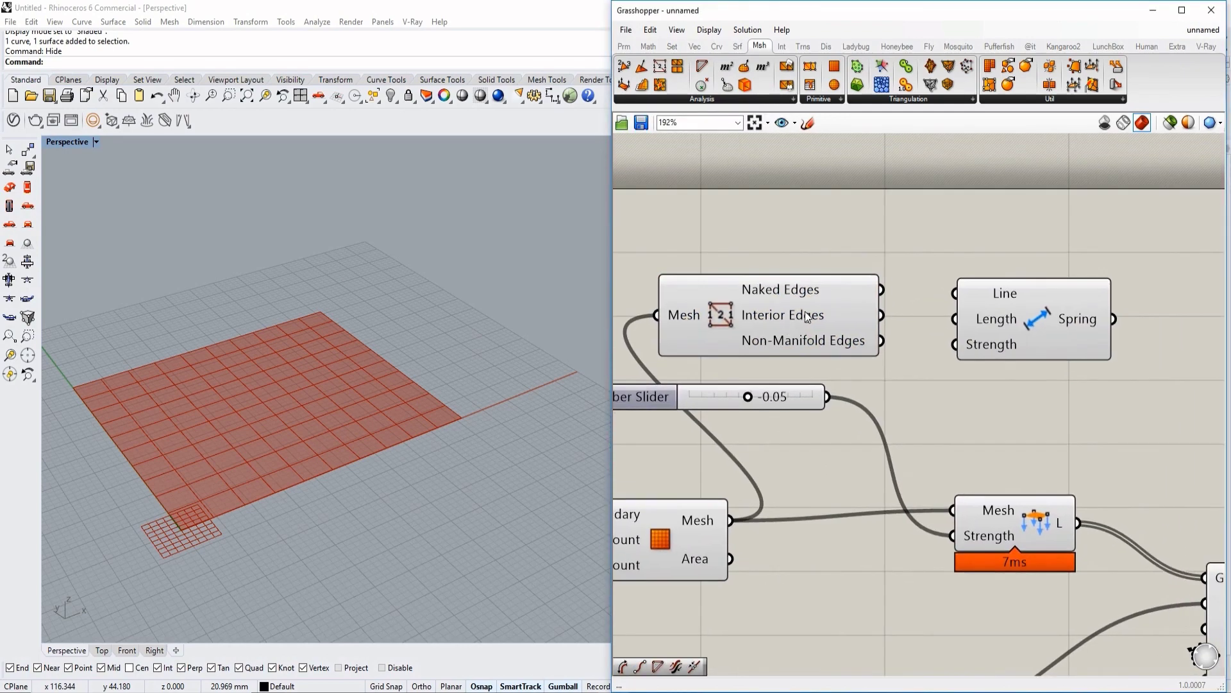
left_click_drag(956, 299, 1029, 290)
Add a curve Length component above the wire between Mesh Edges and the Length(Line) goal
double_click(984, 240)
type("distance")
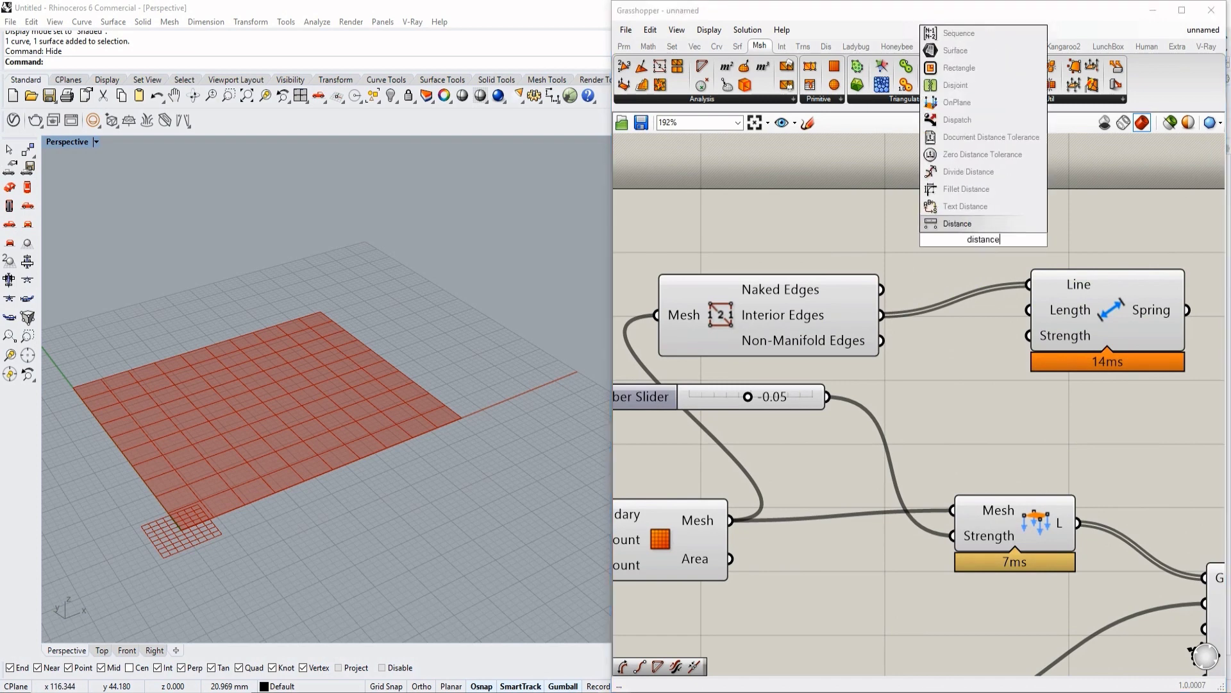
key("BackSpace")
key("BackSpace")
key("BackSpace")
type("len")
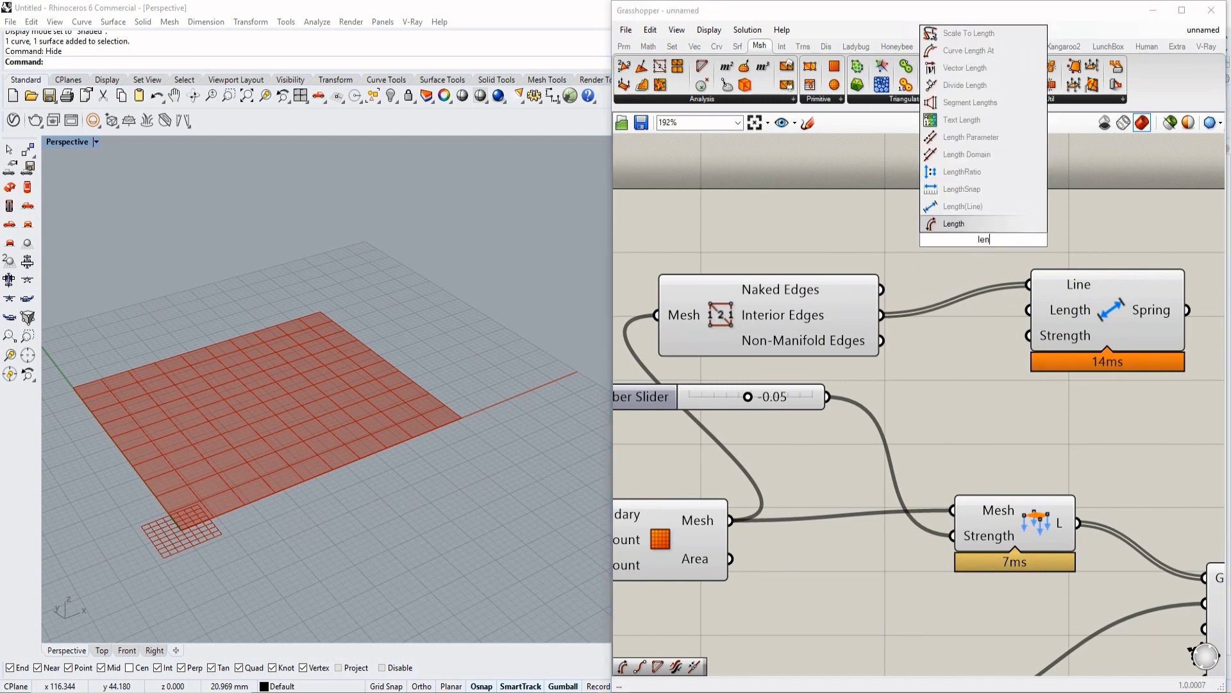
left_click(977, 225)
Connect Interior Edges to the curve Length component and its output to the Length(Line) goal's Length input
left_click_drag(882, 314, 924, 241)
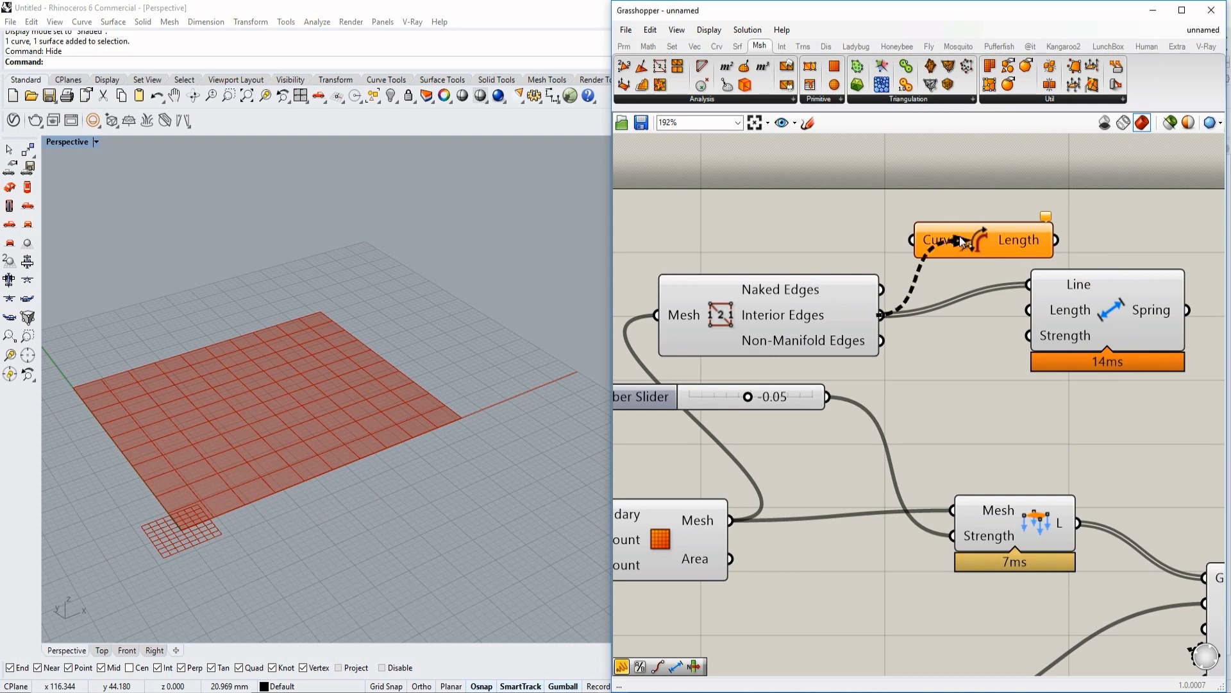
left_click(1087, 240)
left_click_drag(1056, 239, 1028, 309)
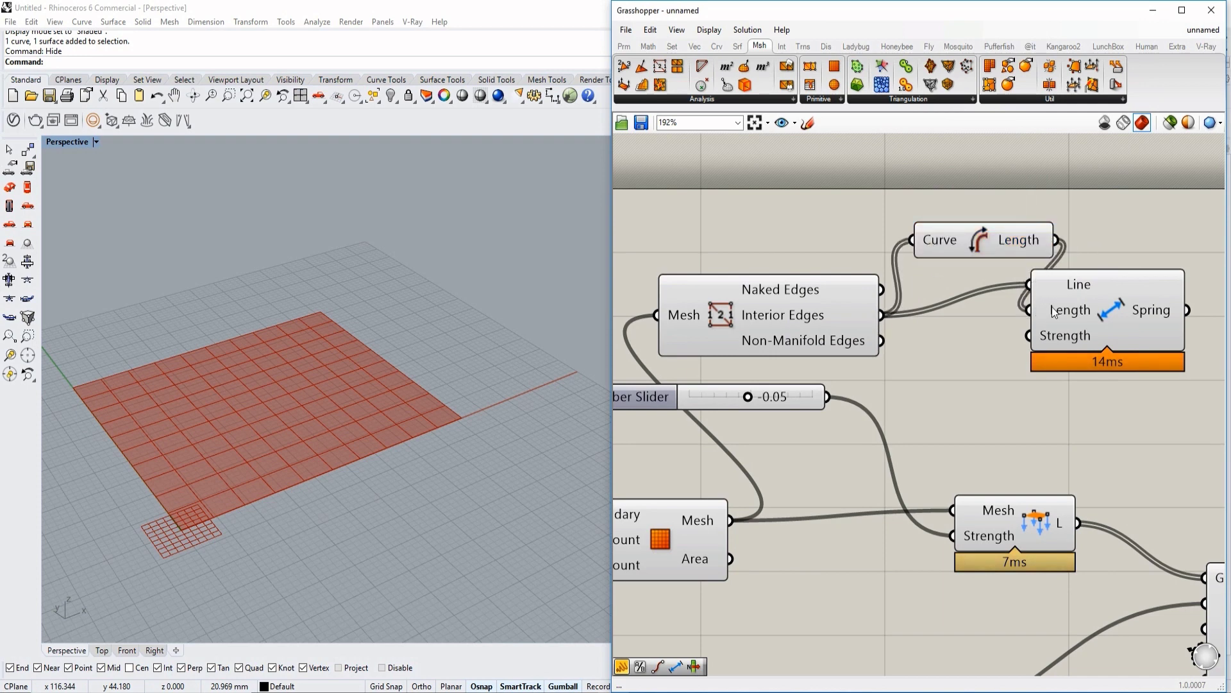
Connect the Length(Line) goal's Spring output to the solver's GoalObjects alongside the vertex loads, and give the solver more space
right_click_drag(1116, 312, 942, 323)
left_click_drag(942, 324, 1010, 324)
right_click_drag(1087, 309, 1048, 304)
left_click_drag(1041, 311, 995, 574)
left_click_drag(1044, 621, 1129, 538)
scroll(1122, 500, "down", 2)
right_click_drag(1122, 500, 1036, 420)
Examine the simulated mesh and the original mesh plane in the Perspective viewport, checking where the mesh moves and its corners
right_click_drag(780, 588, 840, 558)
right_click_drag(463, 521, 406, 535)
scroll(377, 489, "down", 6)
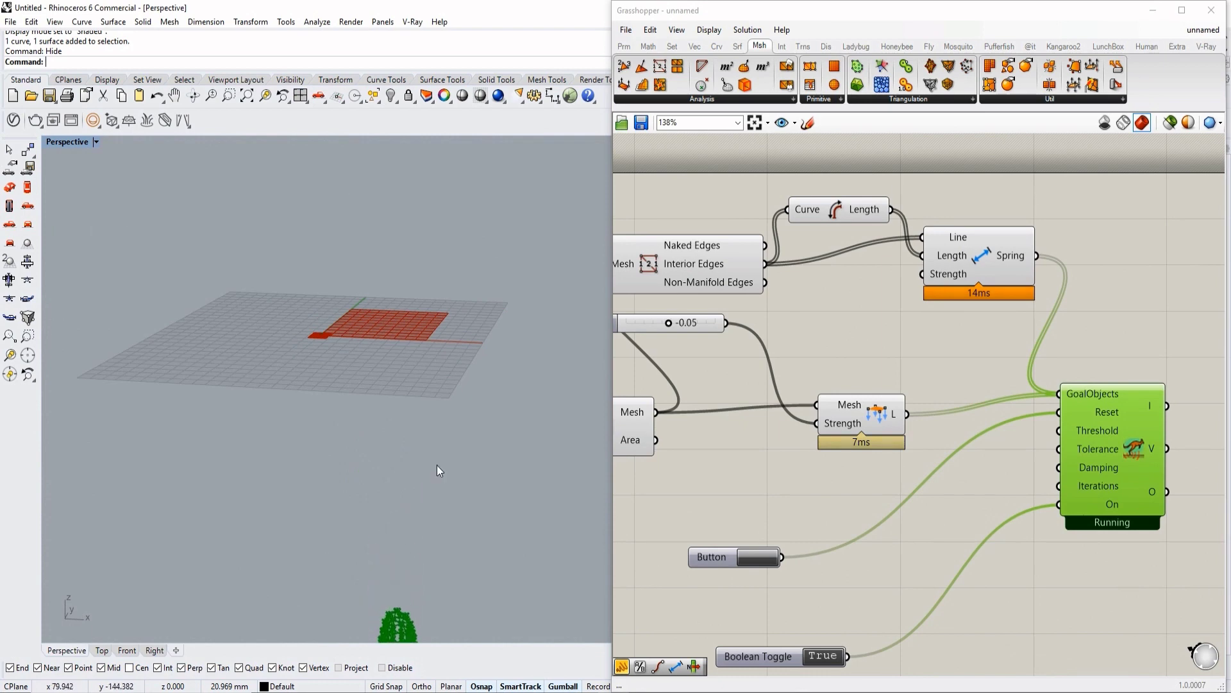
right_click_drag(436, 465, 424, 514)
scroll(417, 581, "up", 5)
scroll(437, 556, "down", 6)
right_click_drag(404, 372, 436, 454, "shift")
scroll(414, 464, "up", 4)
right_click_drag(876, 301, 966, 344)
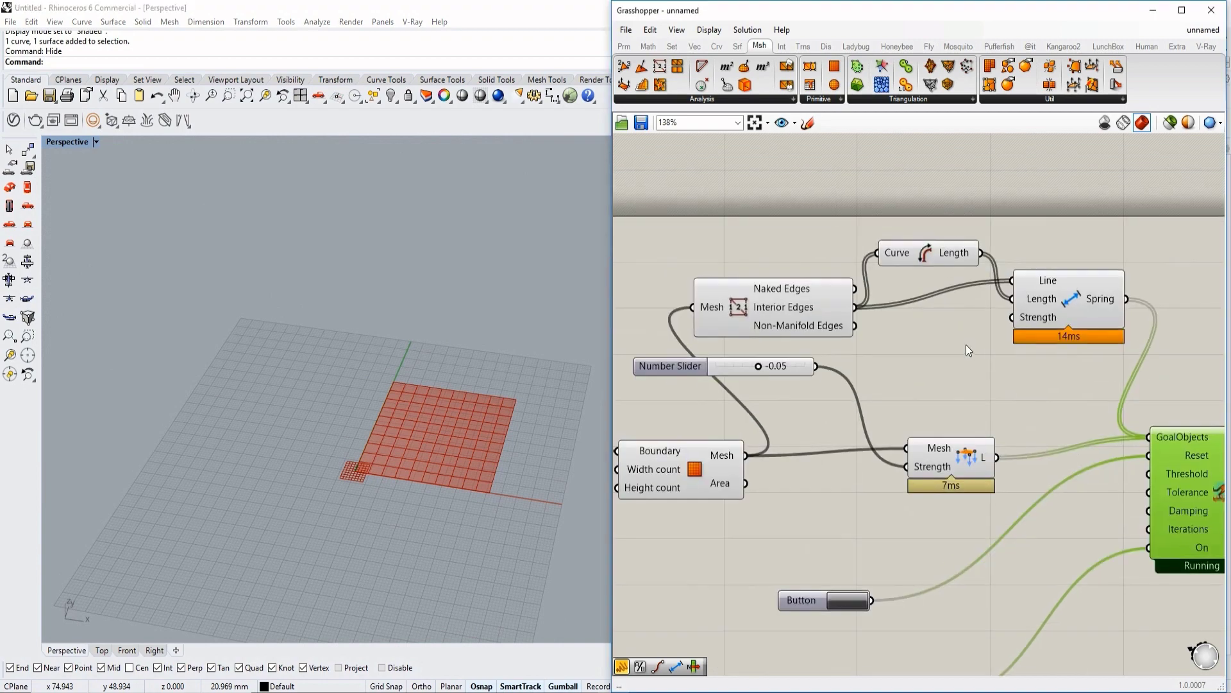
scroll(475, 496, "up", 4)
scroll(493, 453, "down", 4)
right_click_drag(494, 468, 497, 437)
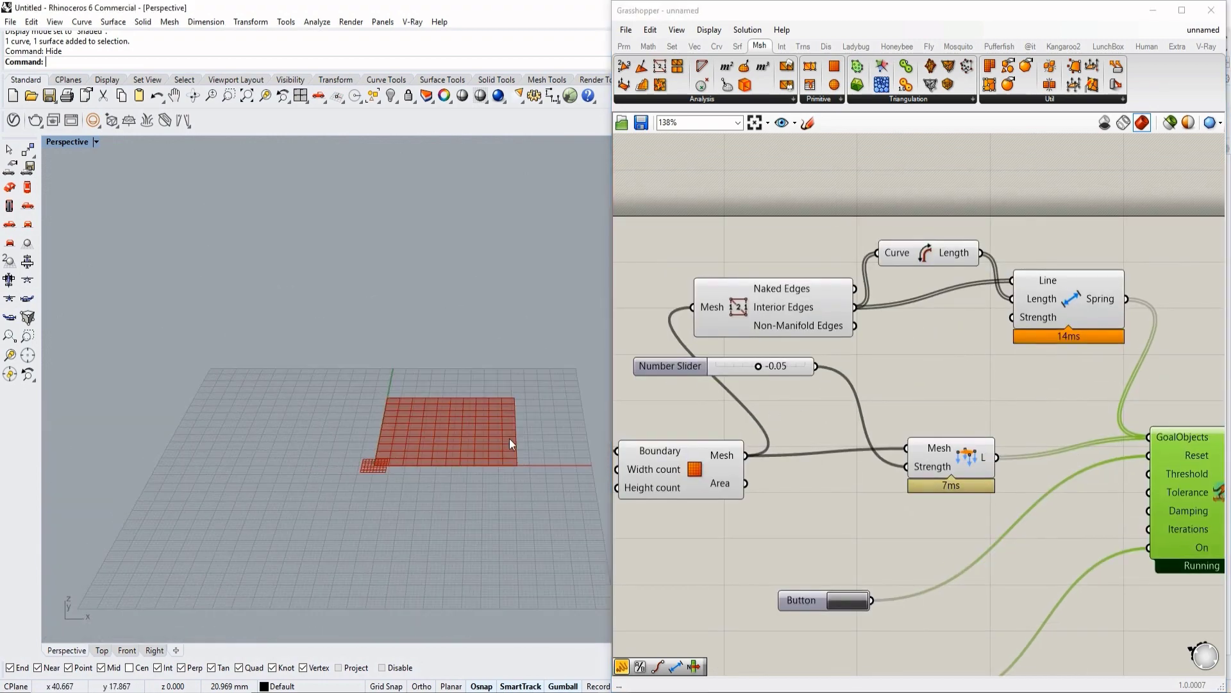
scroll(497, 438, "up", 6)
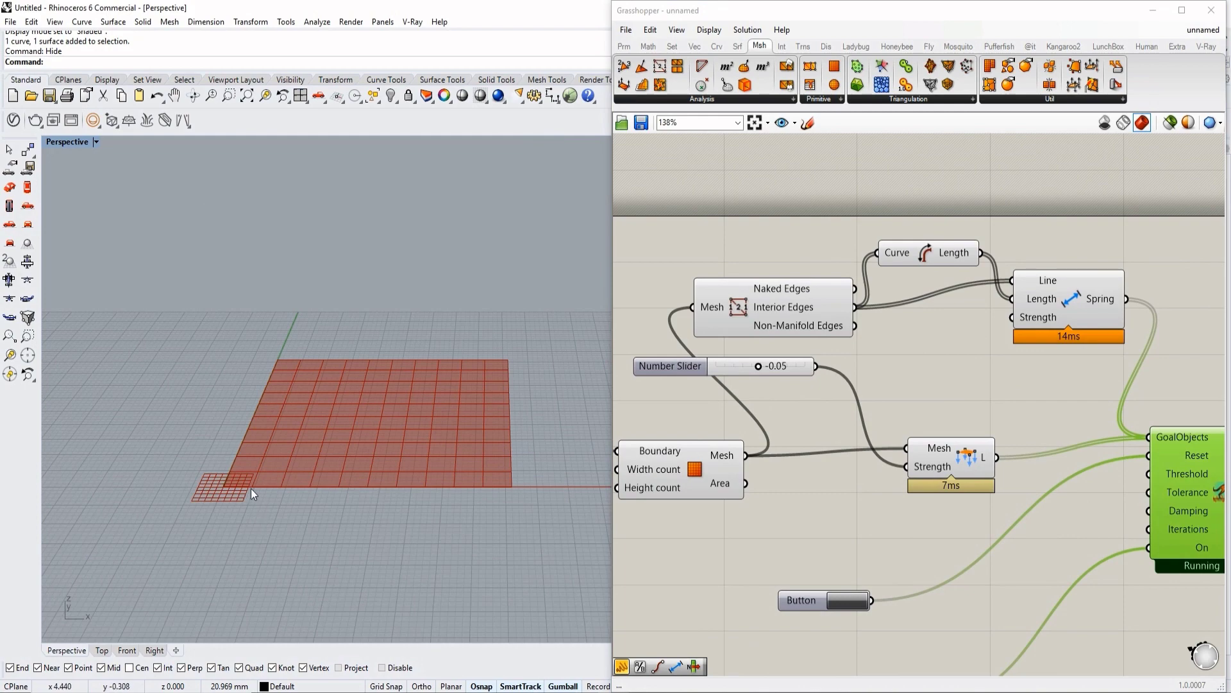
Move the solver component farther away from the goal components to free up canvas space
right_click_drag(1017, 337, 861, 363)
scroll(874, 354, "down", 2)
left_click_drag(1004, 468, 1104, 465)
double_click(1025, 333)
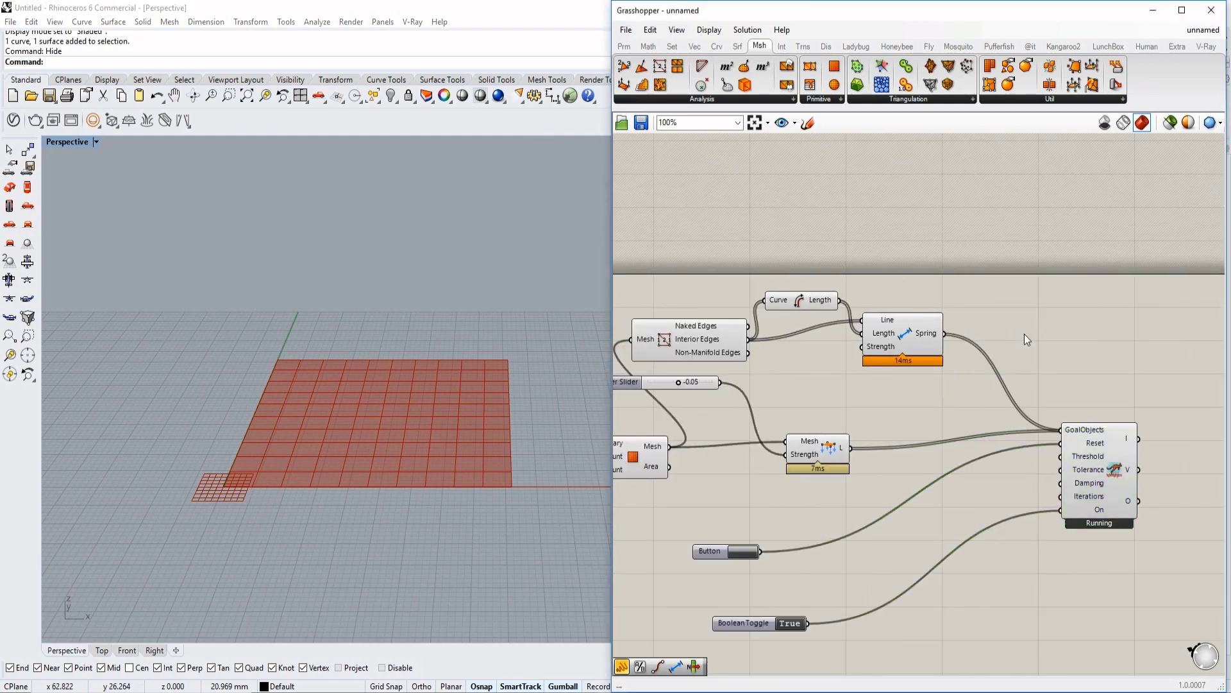
Add an End Points component above the curve Length and Length(Line) components
scroll(745, 336, "up", 2)
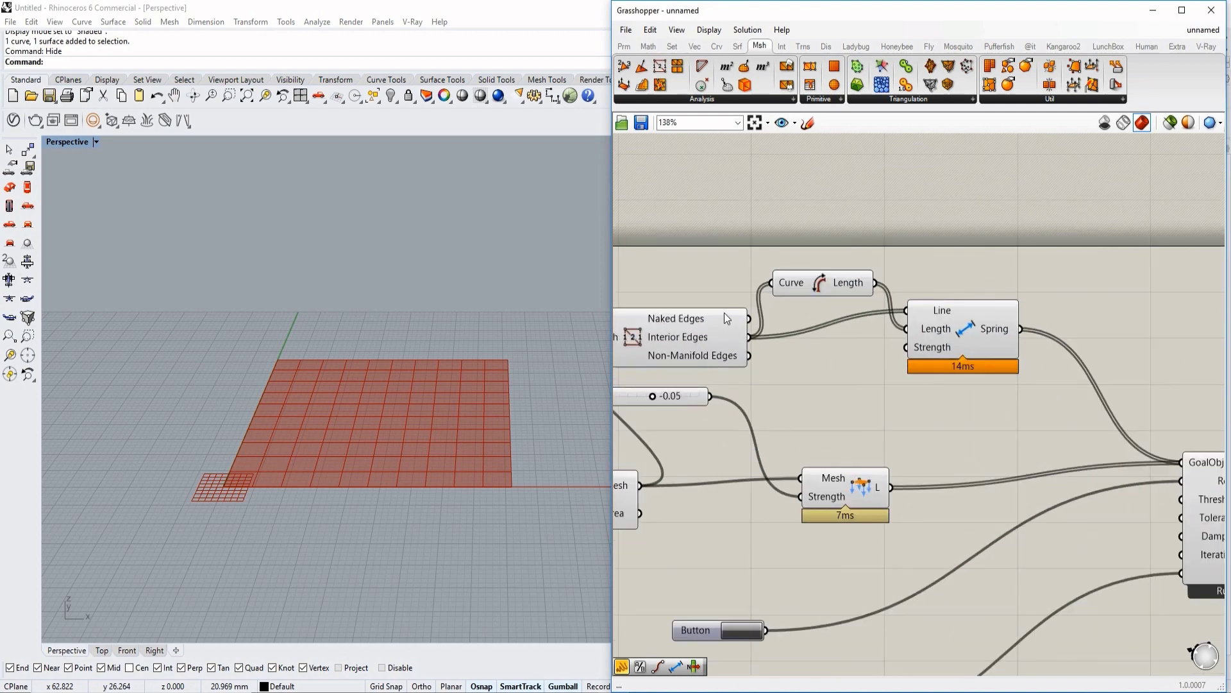
mouse_move(725, 315)
right_click_drag(929, 194, 914, 230)
double_click(914, 231)
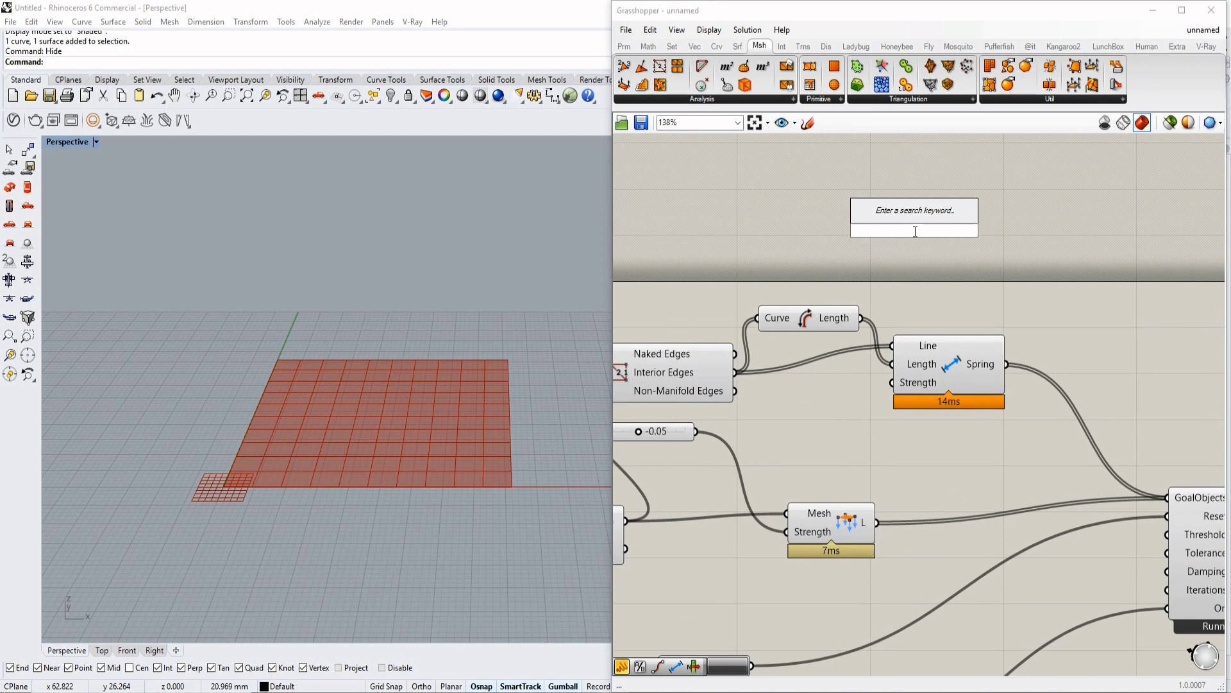
type("end")
left_click(911, 220)
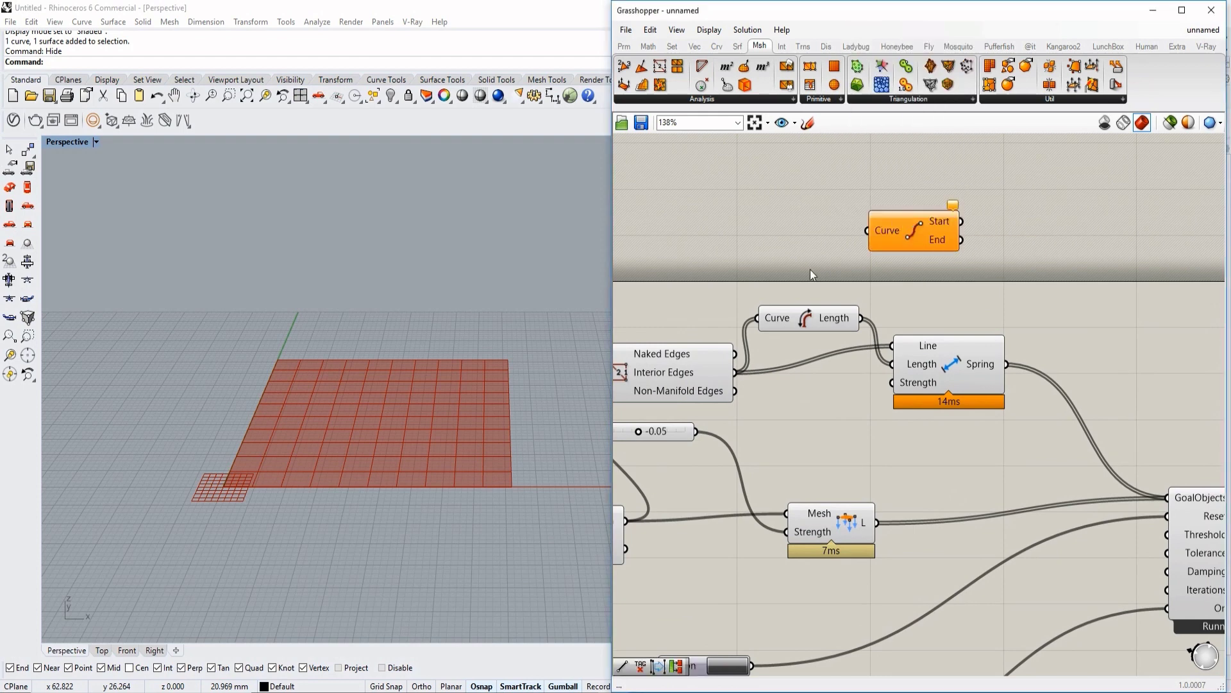
Connect the Naked Edges output of the mesh edges component to the Curve input of End Points
left_click_drag(736, 356, 867, 231)
double_click(1084, 220)
scroll(484, 466, "up", 5)
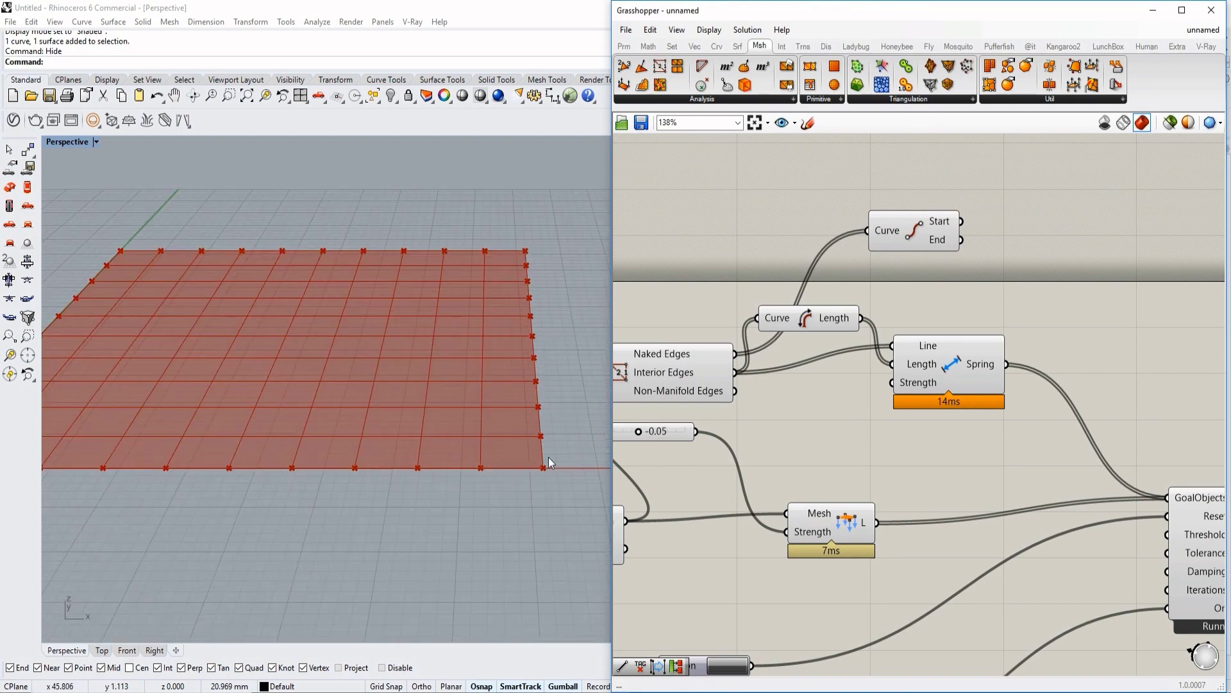
Add a Kangaroo2 removeDuplicatePts component beside End Points and feed the Start points into its points input
left_click(1064, 46)
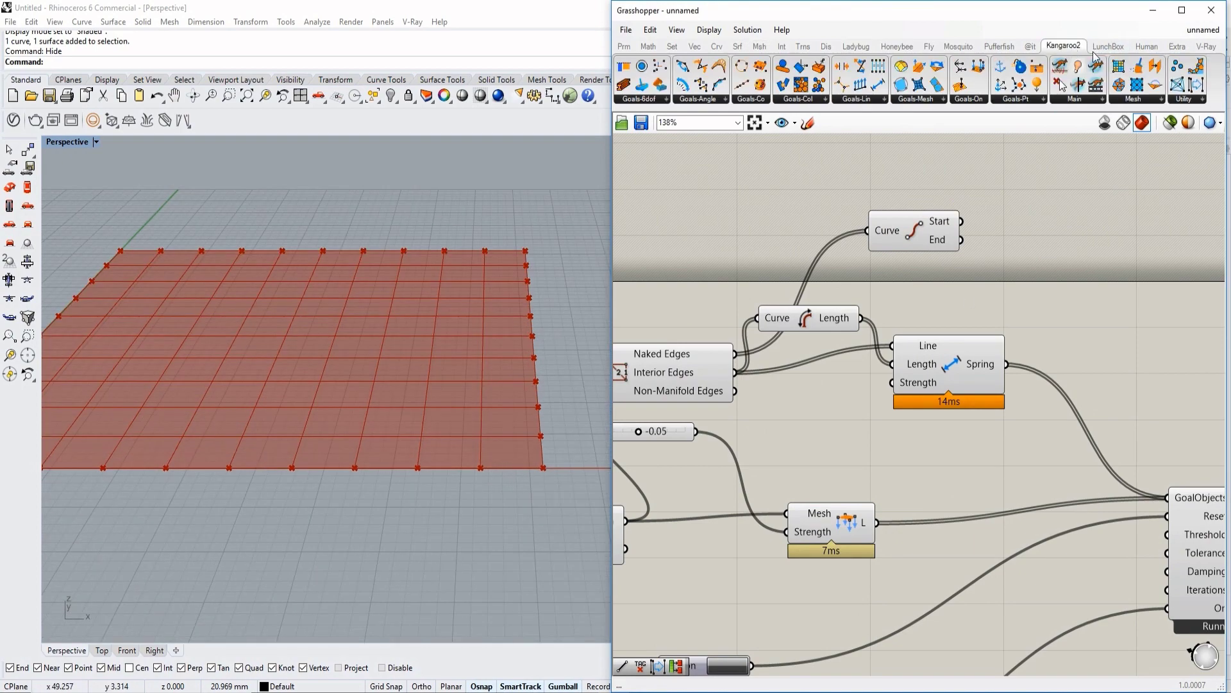
left_click(1180, 100)
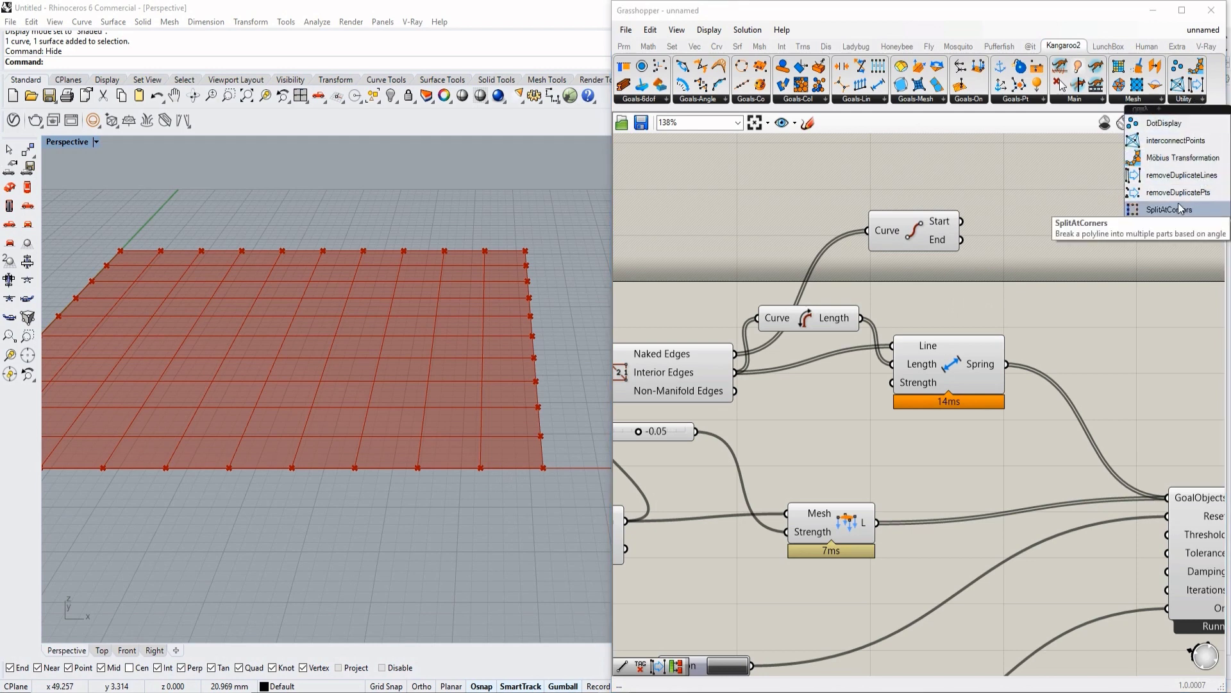
left_click_drag(1177, 191, 1015, 272)
left_click_drag(967, 225, 1024, 243)
left_click(1089, 252)
right_click_drag(1089, 252, 989, 264)
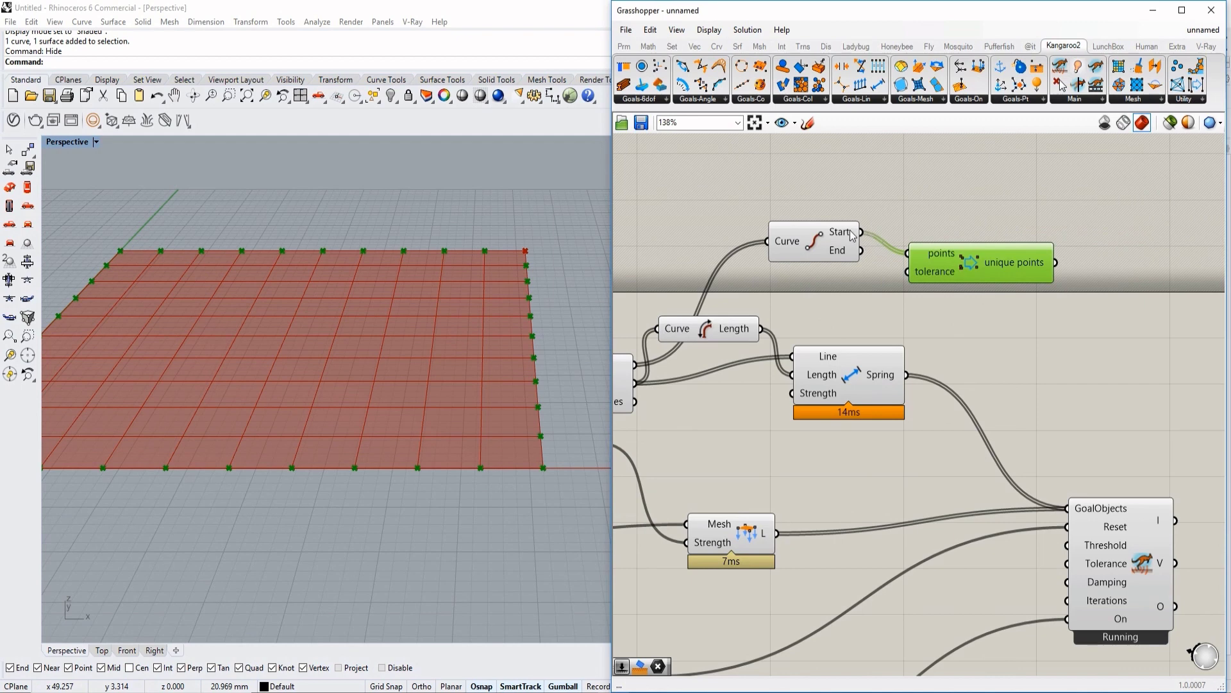
mouse_move(850, 231)
mouse_move(1046, 263)
mouse_move(924, 276)
Add a Kangaroo2 Anchor goal and place it just after the removeDuplicatePts component
right_click_drag(834, 267, 851, 292)
left_click(734, 359)
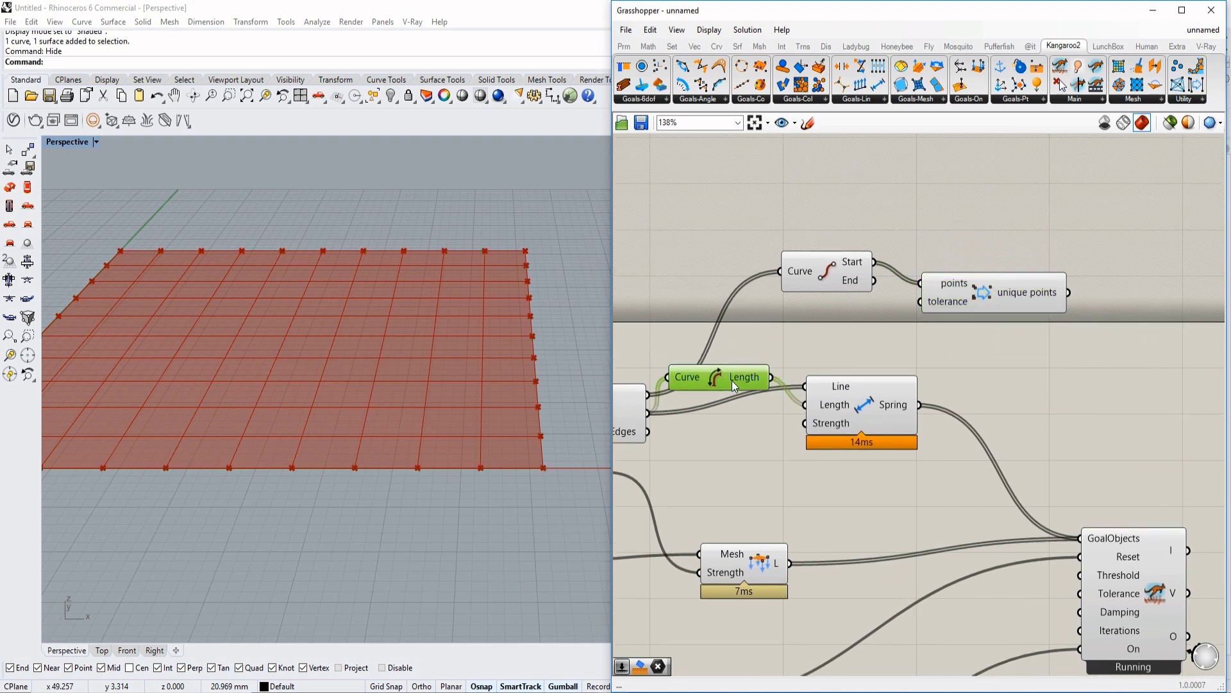
scroll(845, 306, "down", 2)
double_click(966, 387)
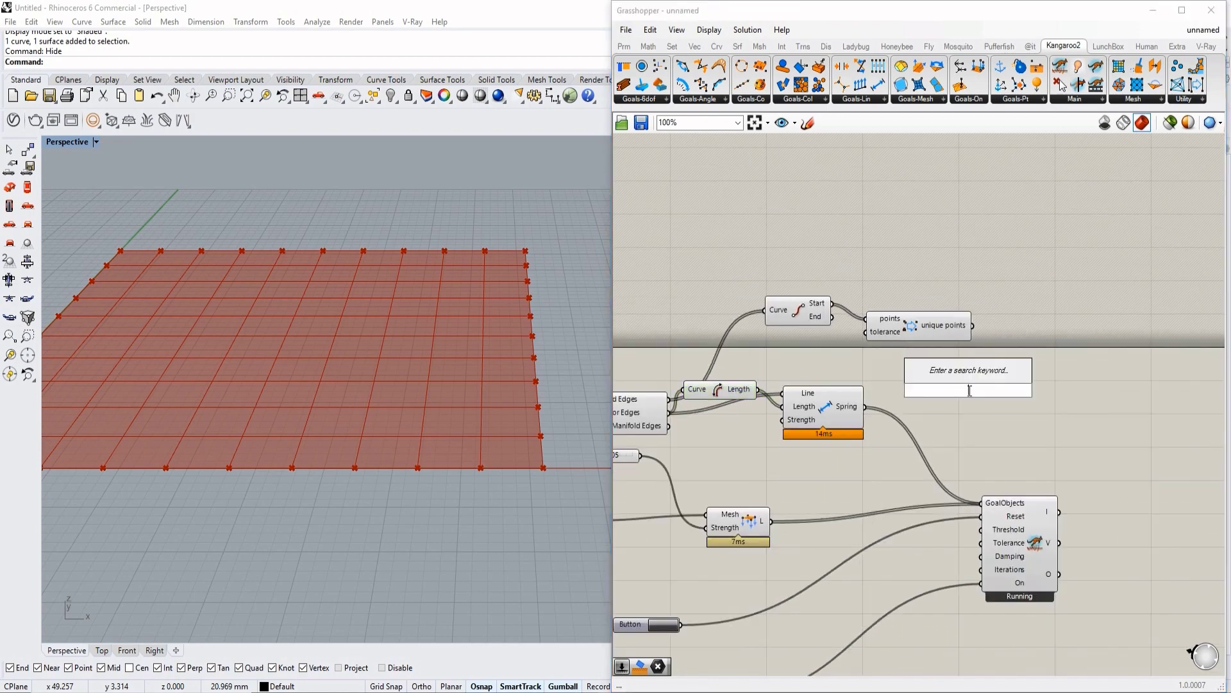
type("anch")
key("Return")
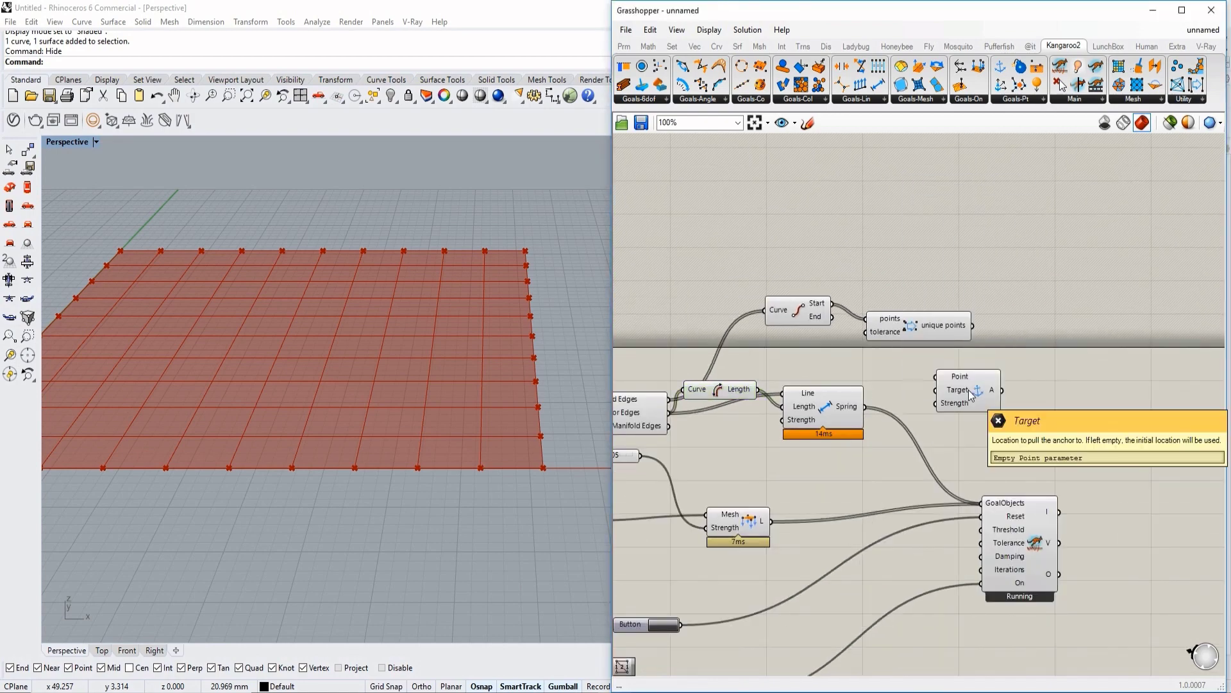
scroll(966, 385, "up", 4)
left_click(951, 379)
left_click_drag(950, 380, 1058, 332)
Connect the unique points to the Anchor's Point input and the Anchor's output to the solver's GoalObjects
left_click_drag(978, 270, 1014, 320)
scroll(520, 429, "down", 2)
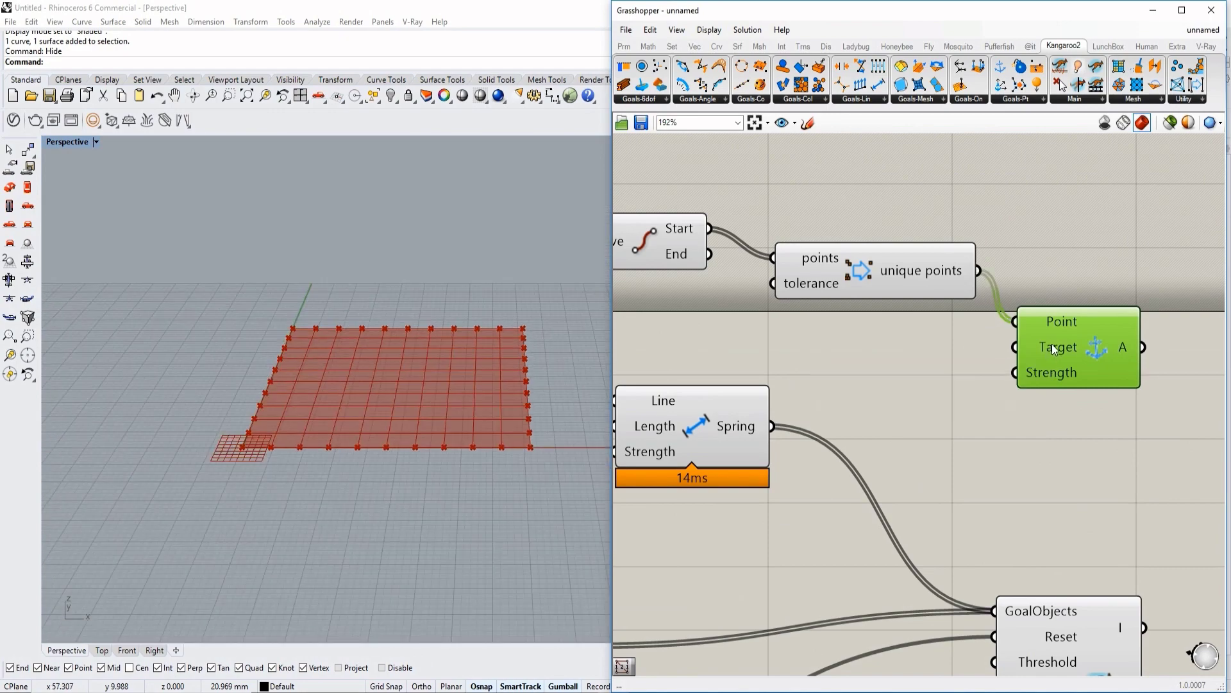
right_click_drag(1052, 344, 968, 341)
mouse_move(1076, 346)
left_mouse_down()
mouse_move(927, 609)
mouse_move(1005, 587)
left_mouse_up()
right_click_drag(488, 449, 431, 375)
scroll(410, 436, "up", 5)
scroll(692, 414, "down", 3)
Set the vertex load strength slider to -0.45
right_click_drag(691, 415, 882, 428)
right_click_drag(699, 471, 864, 459)
right_click_drag(755, 510, 833, 499)
scroll(821, 501, "up", 4)
left_click_drag(838, 445, 814, 444)
Examine how the anchored mesh sags between its fixed edges in the Perspective viewport
scroll(448, 428, "down", 4)
right_click_drag(448, 429, 431, 444)
scroll(429, 443, "up", 5)
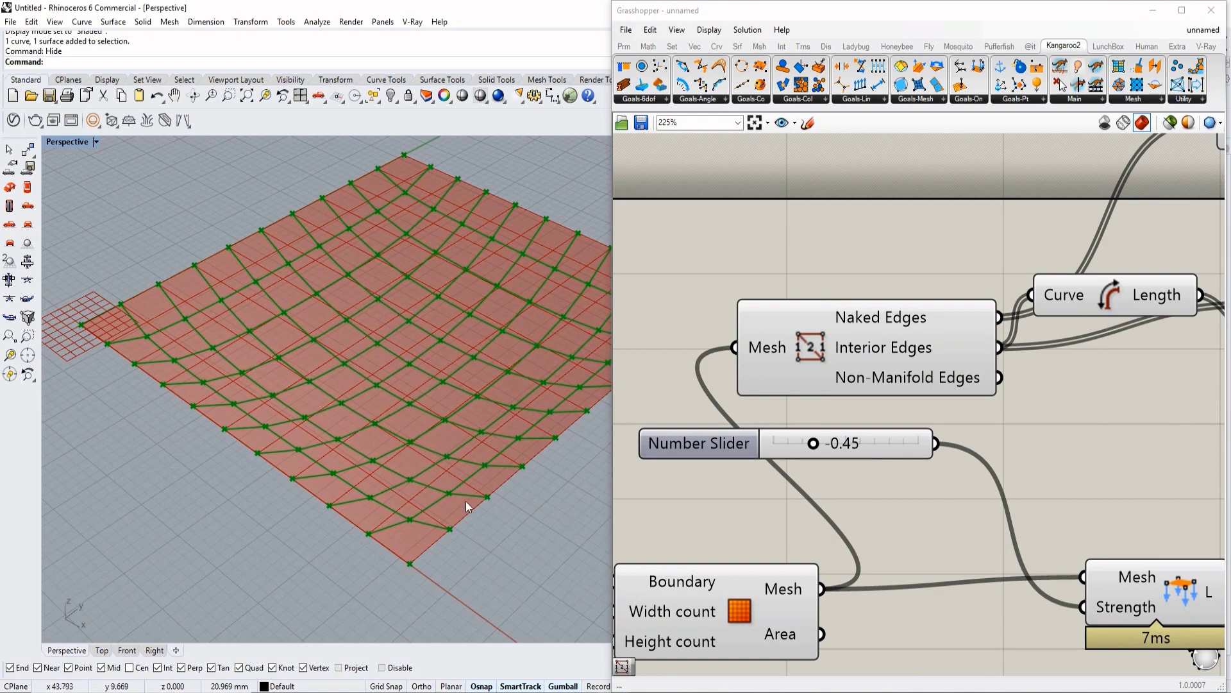
scroll(941, 432, "down", 4)
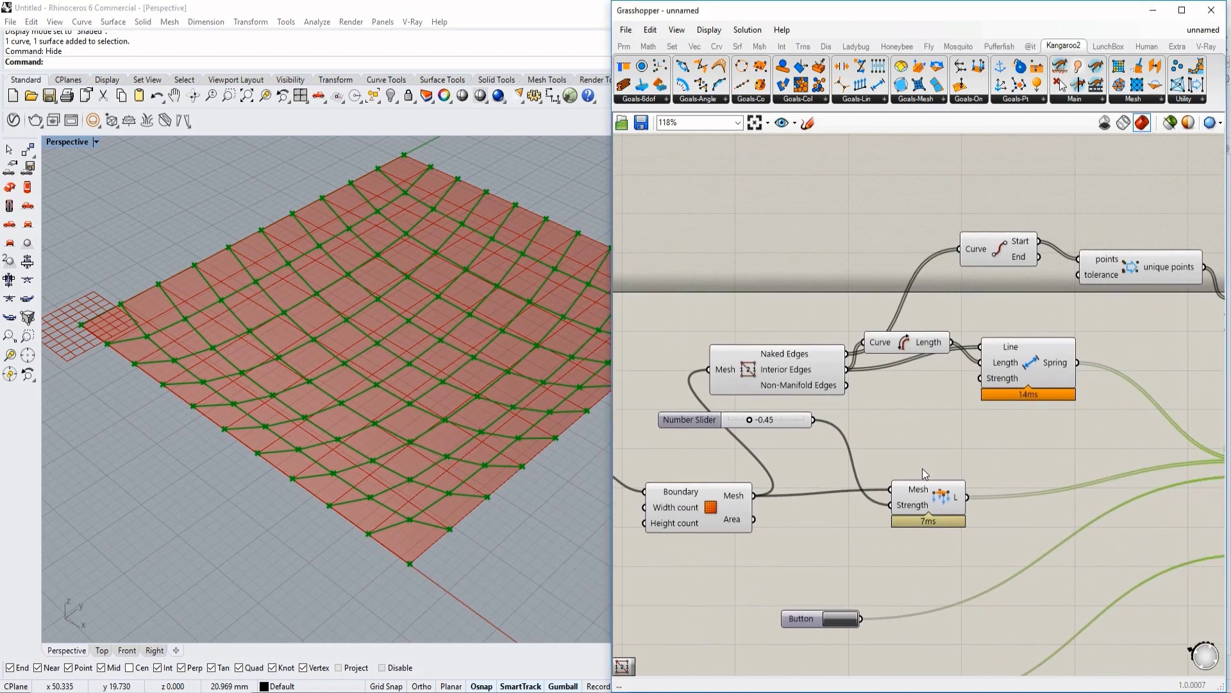
right_click_drag(1002, 477, 896, 508)
right_click_drag(481, 557, 512, 501)
scroll(497, 417, "up", 4)
right_click_drag(497, 417, 165, 304)
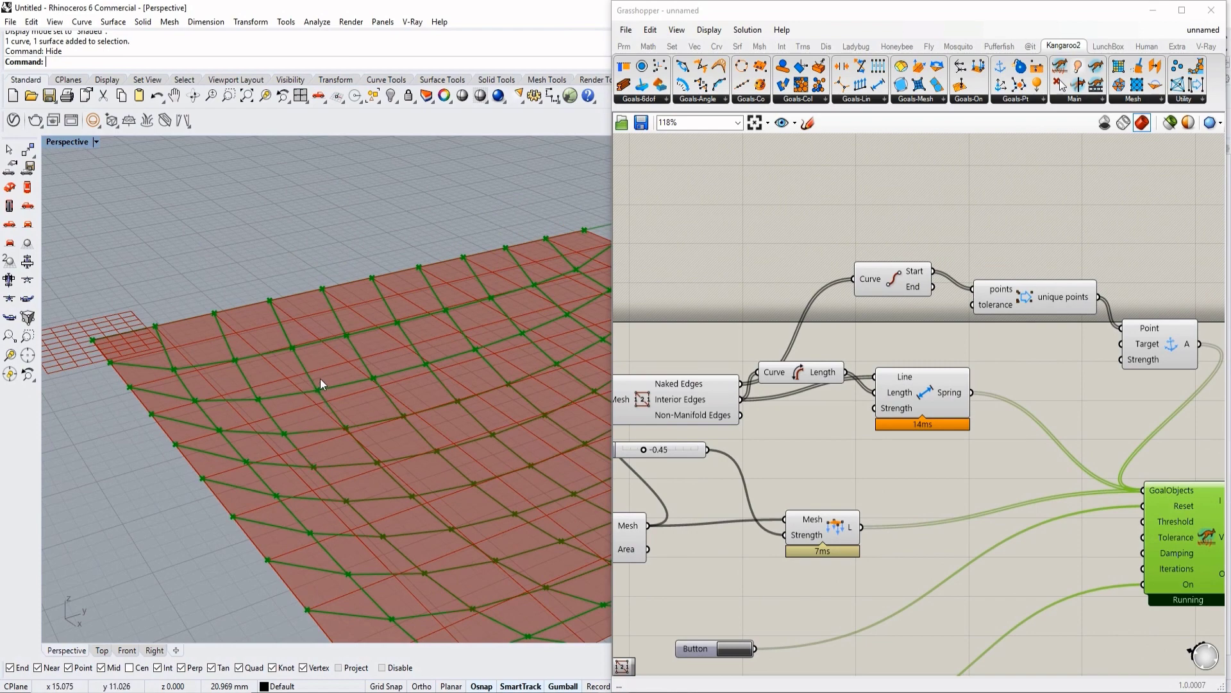
scroll(320, 379, "down", 3)
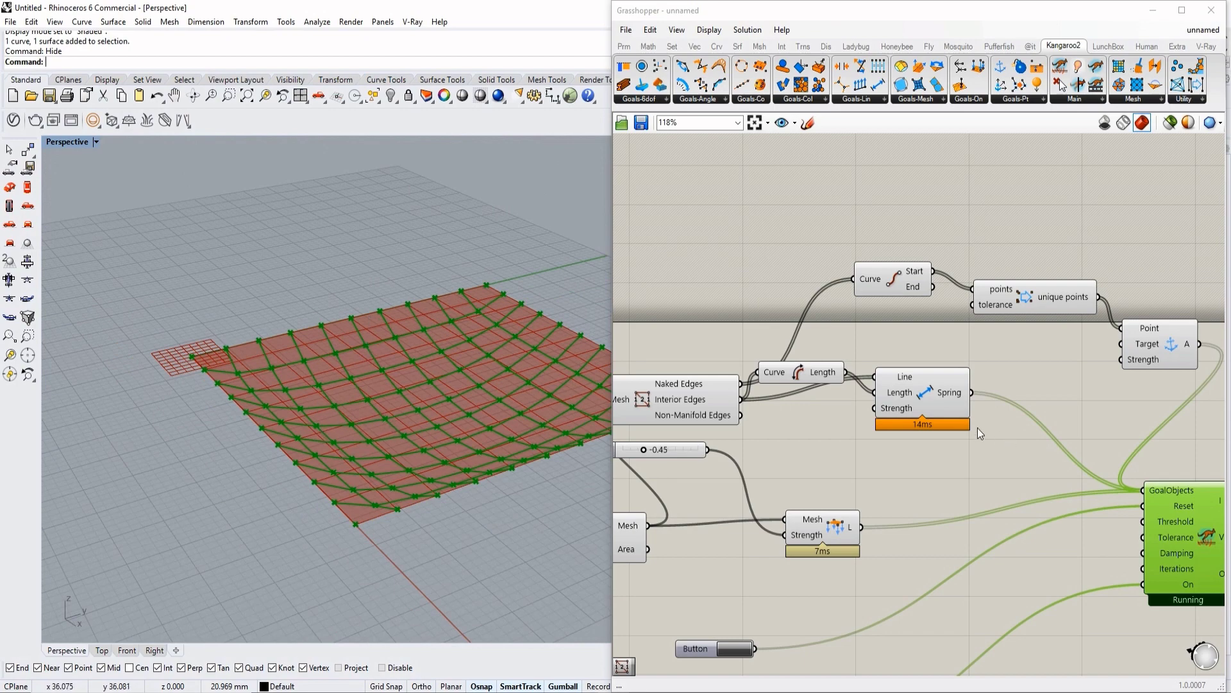
Add a Point parameter in the free space between the Length(Line) and vertex load goals
right_click_drag(966, 463, 847, 446)
double_click(848, 445)
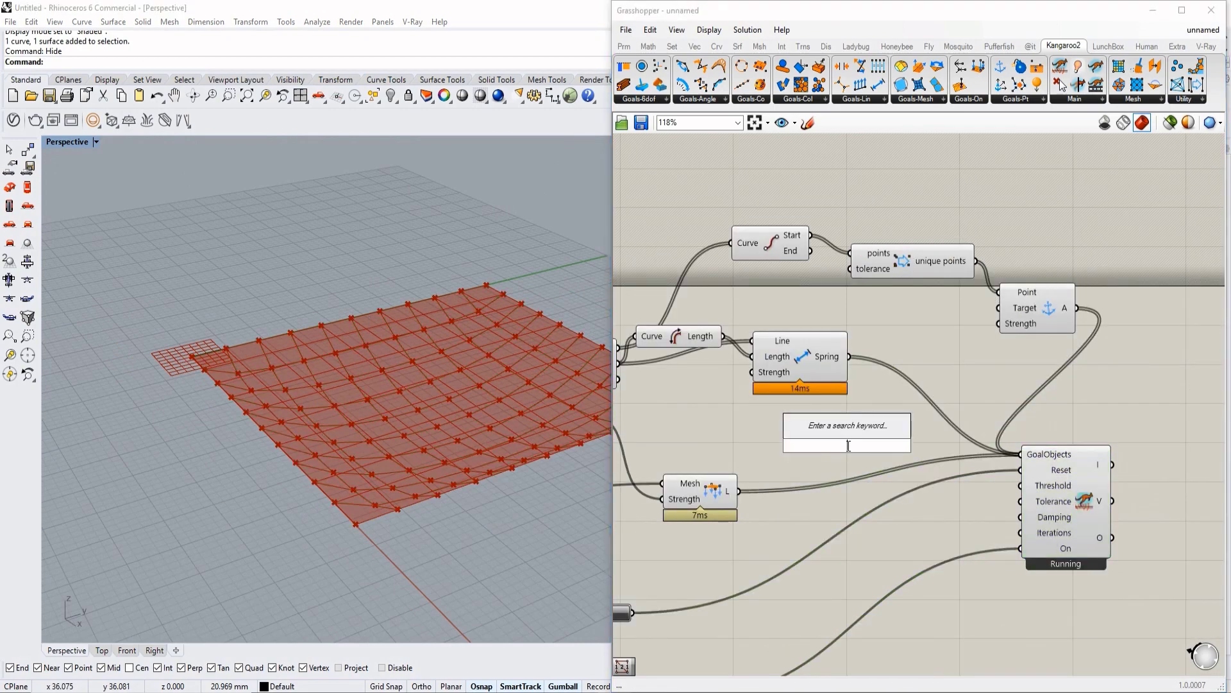
type("point")
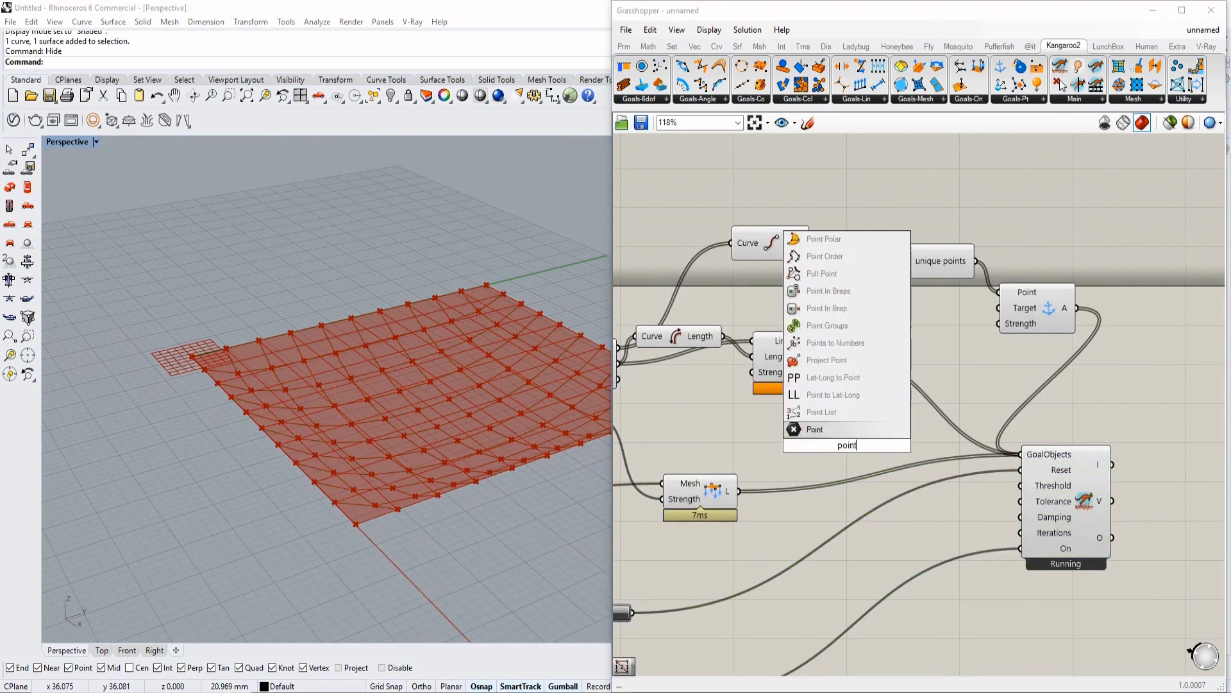
left_click(875, 426)
Set multiple points in the Point parameter by picking six locations on and around the mesh in the Perspective viewport
right_click(856, 448)
left_click(937, 606)
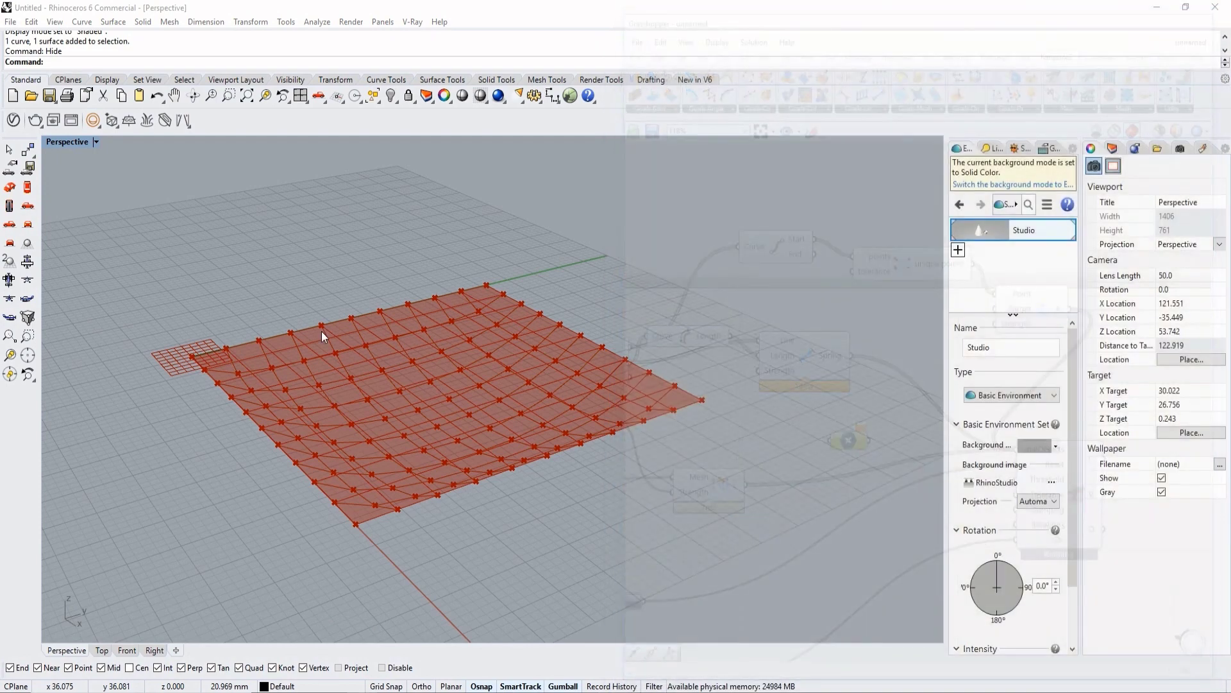
left_click(430, 363)
left_click(588, 374)
left_click(393, 434)
left_click(309, 377)
left_click(447, 462)
left_click(465, 552)
key("Return")
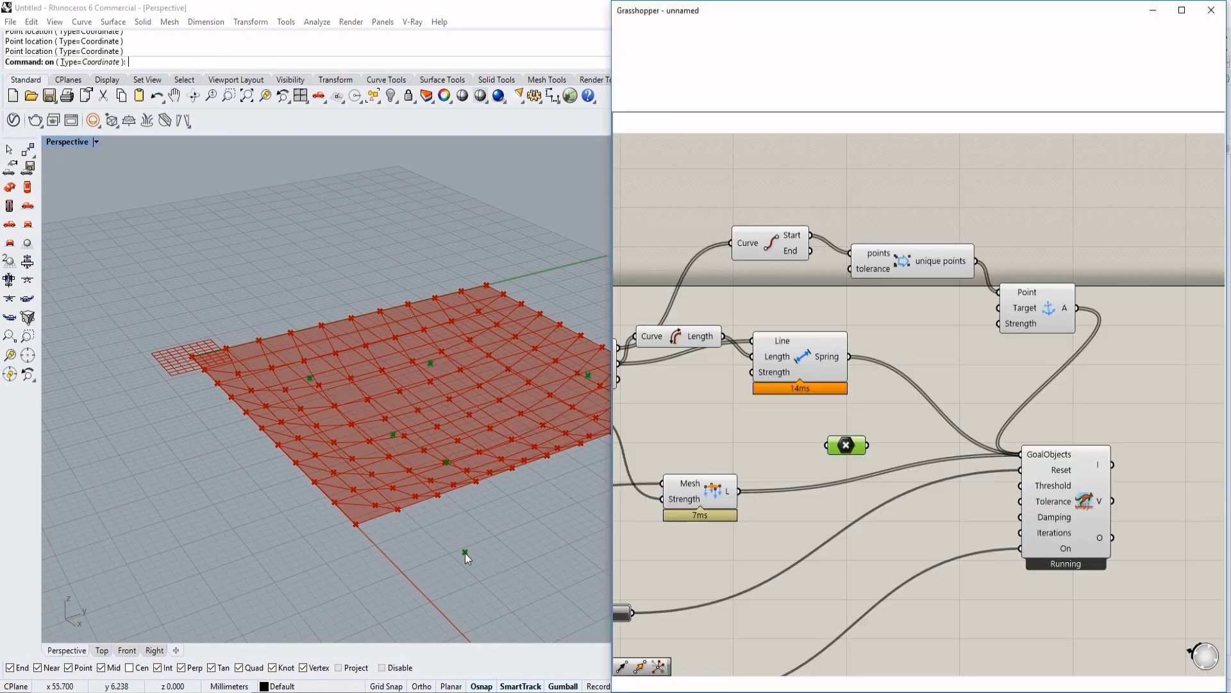
Raise the points stored in the Point parameter vertically above the mesh with their gumballs
right_click_drag(479, 449, 453, 352)
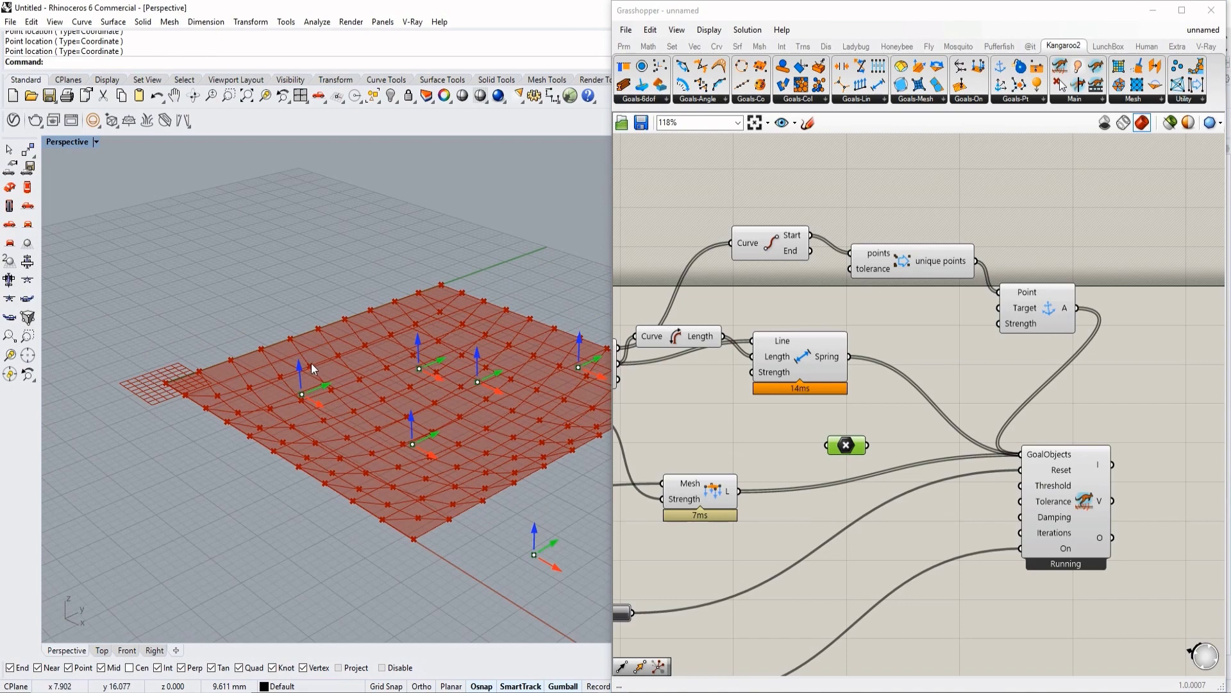
left_click_drag(299, 368, 329, 293)
left_click_drag(415, 338, 422, 309)
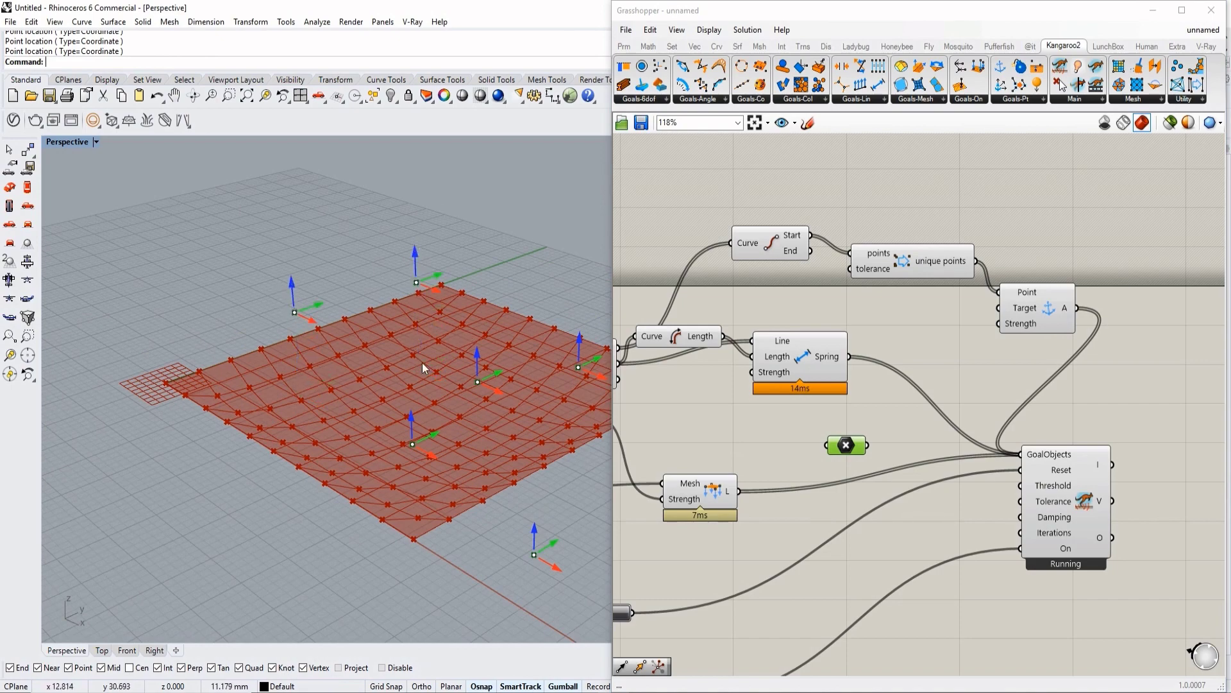
left_click_drag(421, 418, 422, 365)
right_click_drag(459, 376, 367, 398, "shift")
left_click_drag(395, 560, 408, 391)
Examine the positions of the raised points relative to the mesh in the Perspective viewport
scroll(408, 392, "down", 5)
right_click_drag(408, 391, 428, 495)
left_click(772, 429)
scroll(415, 417, "up", 4)
right_click_drag(414, 417, 400, 391)
left_click(840, 448)
left_click(719, 441)
scroll(452, 455, "up", 3)
right_click_drag(452, 455, 502, 392)
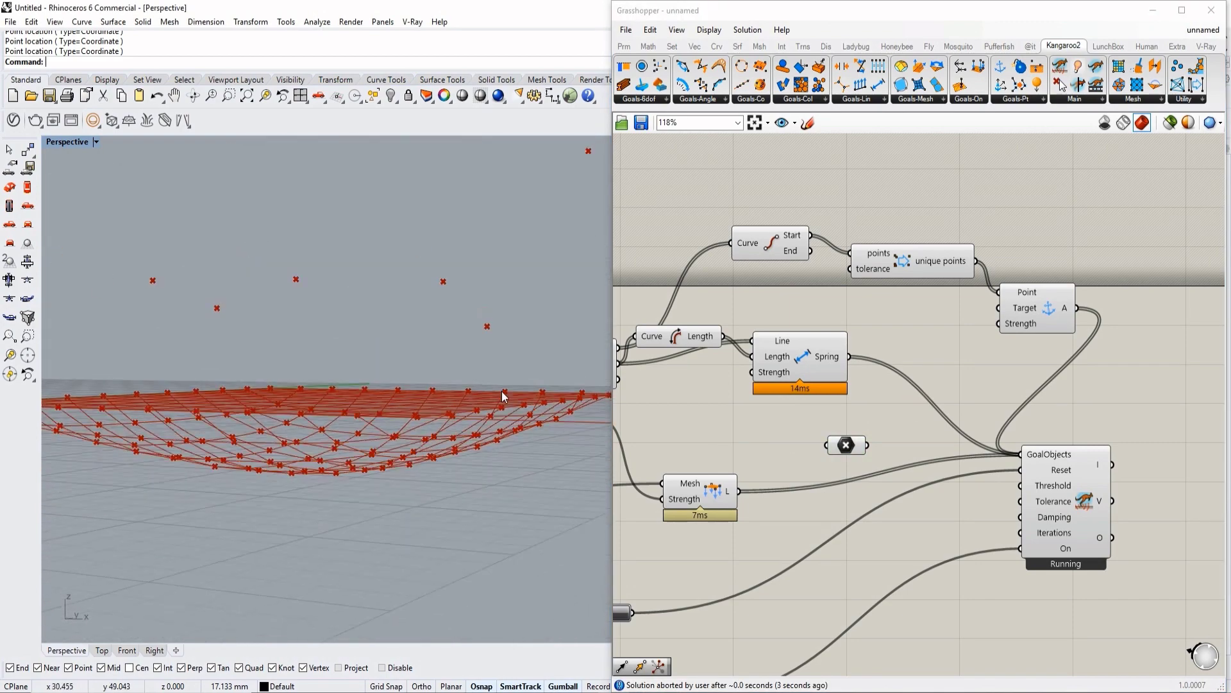
right_click_drag(455, 426, 594, 451)
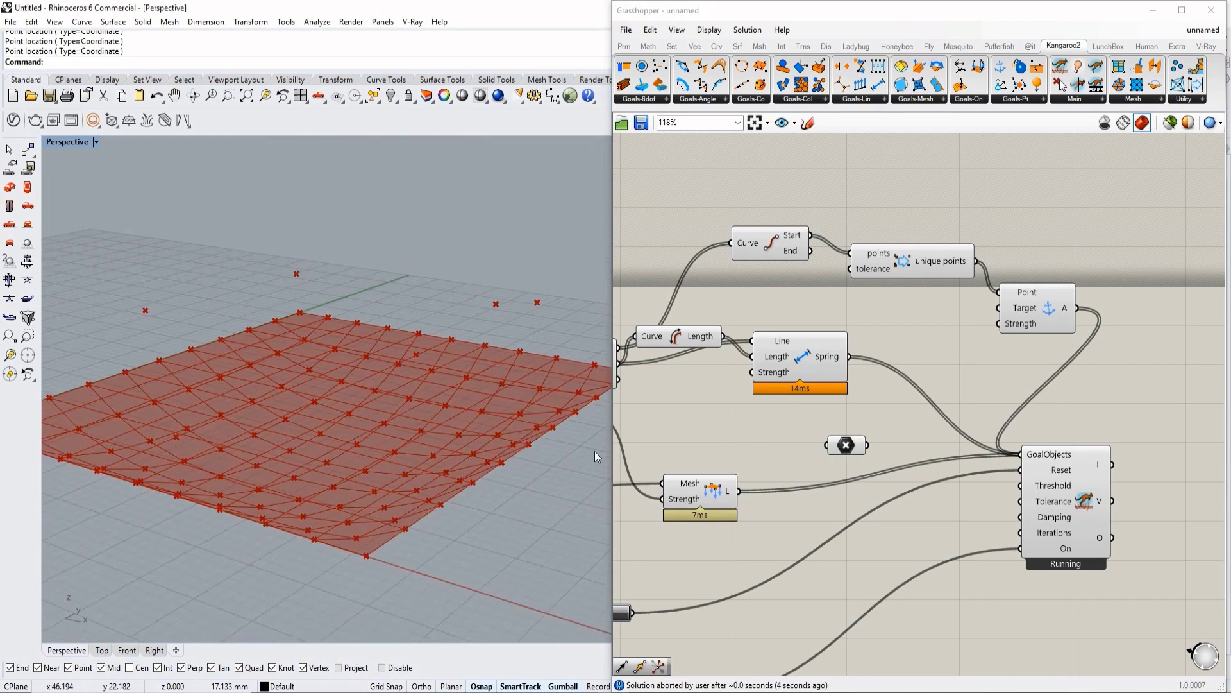
double_click(731, 421)
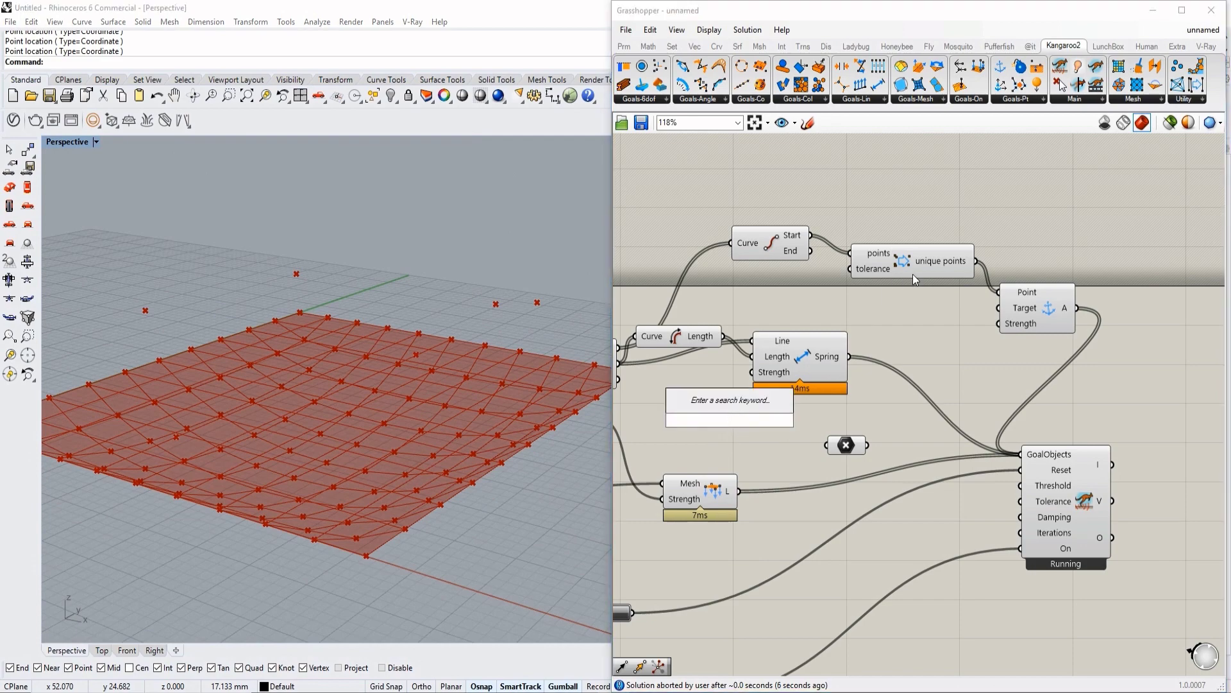
left_click(672, 47)
left_click(715, 47)
left_click(699, 47)
left_click(717, 46)
left_click(737, 46)
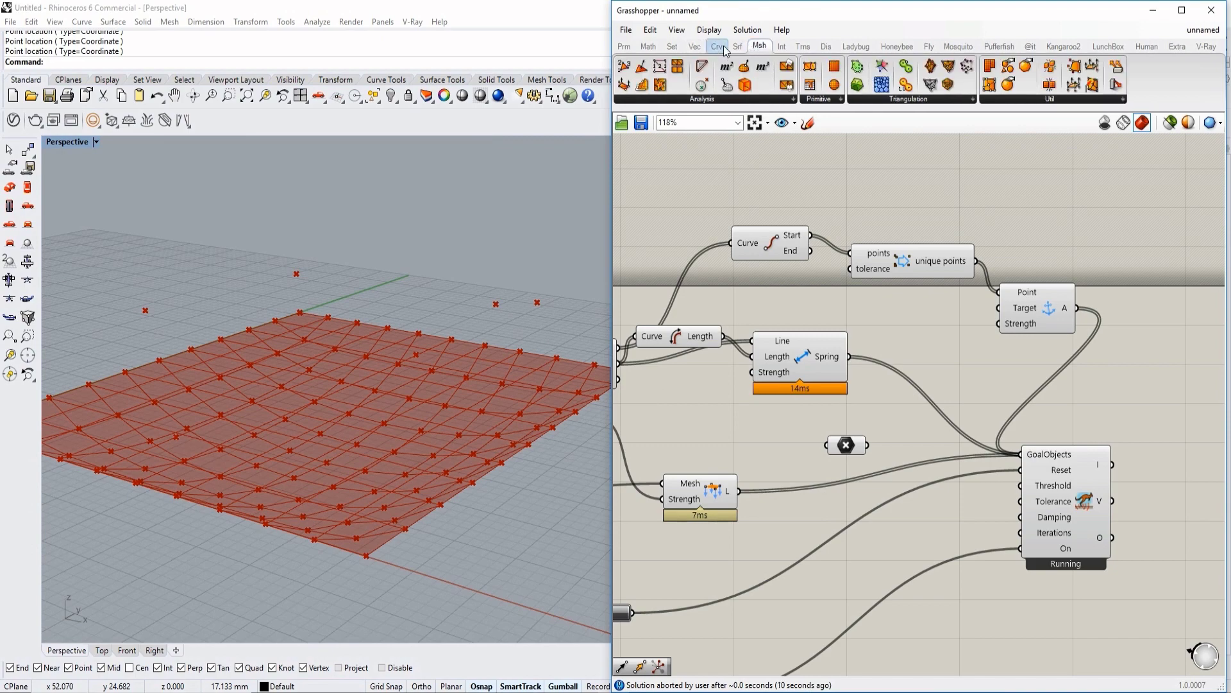
left_click(717, 47)
Search for "closest" and add a Closest Points component between the Point parameter and the solver
double_click(724, 442)
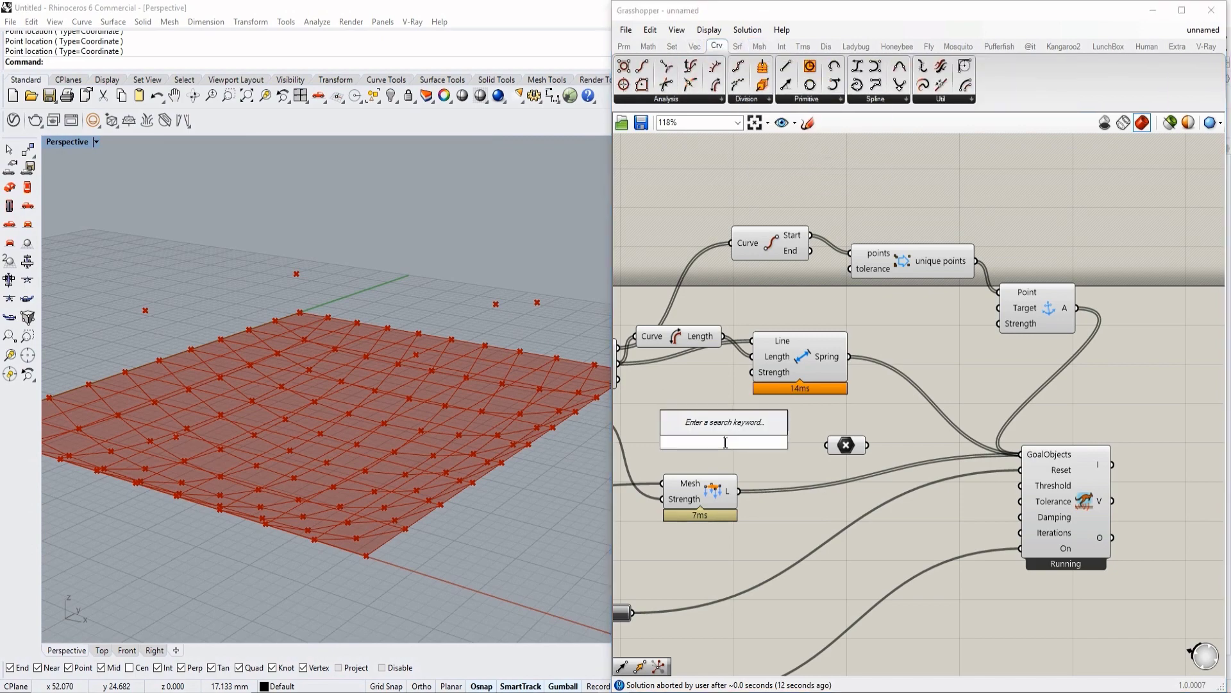
type("point")
key("BackSpace")
key("BackSpace")
key("BackSpace")
key("BackSpace")
key("BackSpace")
type("cloest")
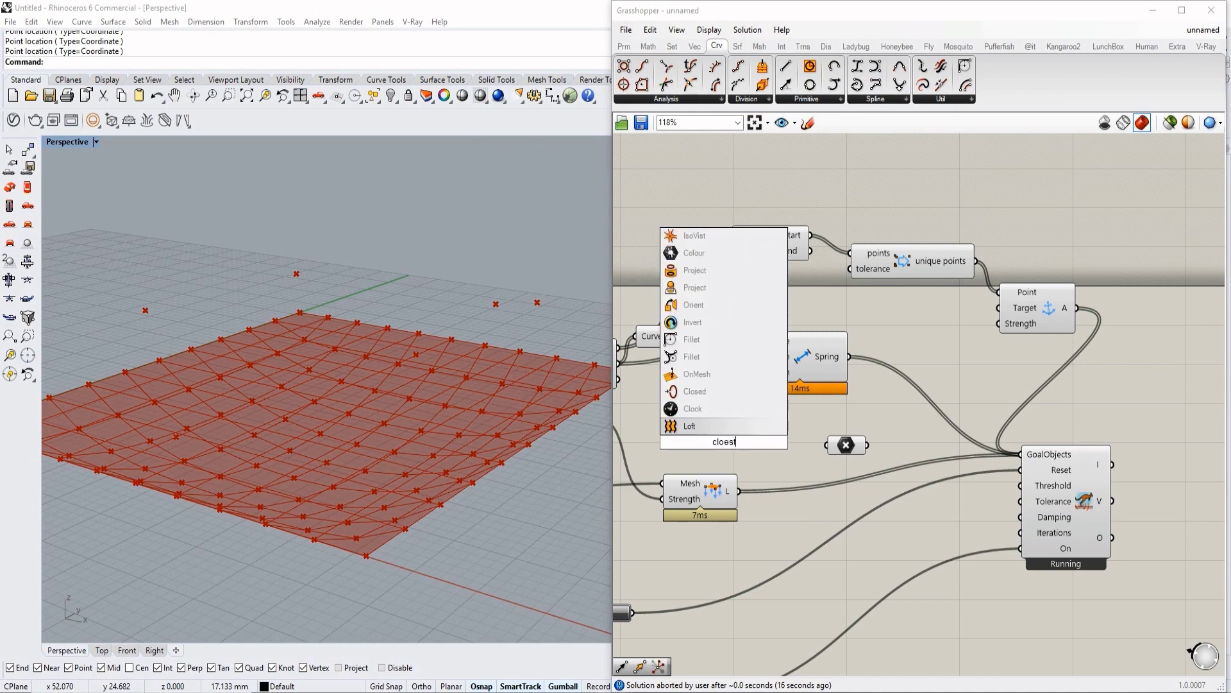
type("s")
key("BackSpace")
key("BackSpace")
key("BackSpace")
key("BackSpace")
type("sest")
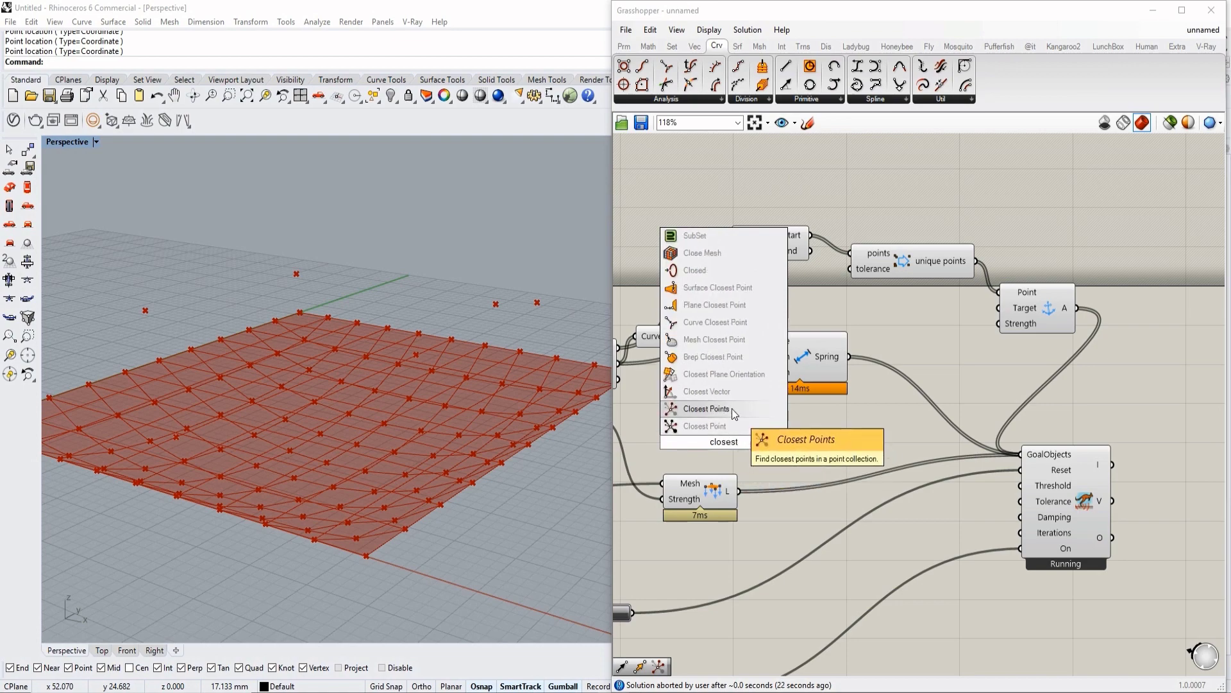
left_click(732, 409)
scroll(906, 448, "up", 3)
scroll(827, 436, "down", 5)
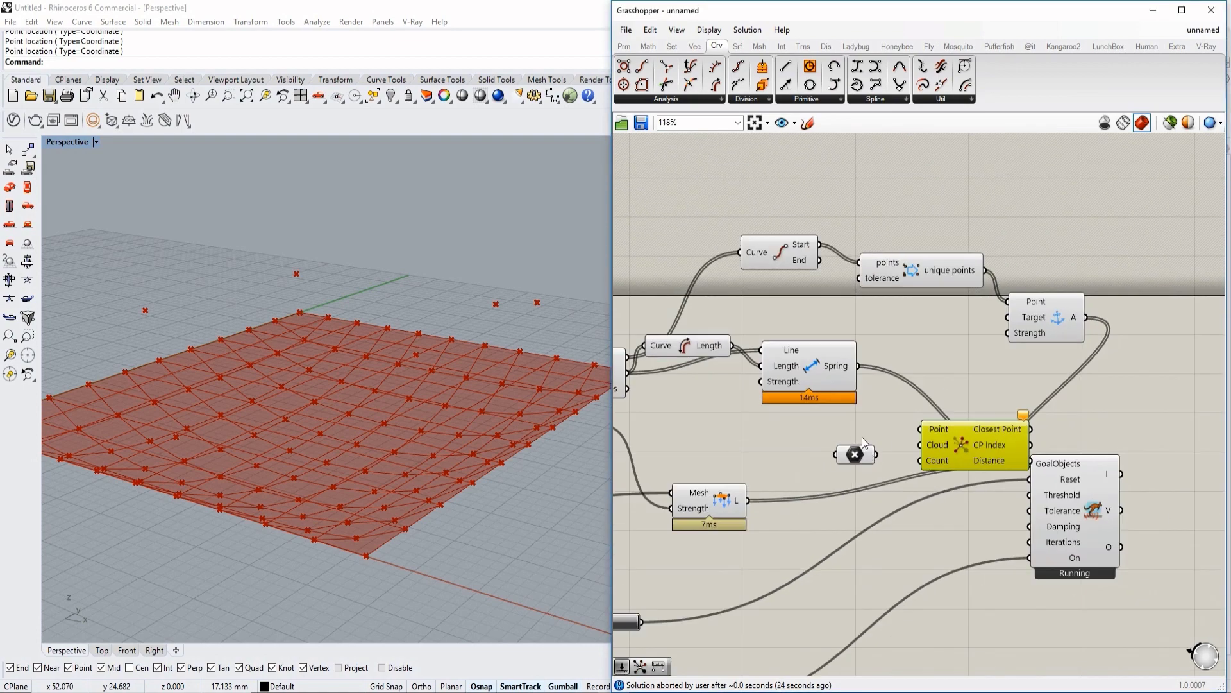
scroll(744, 449, "up", 2)
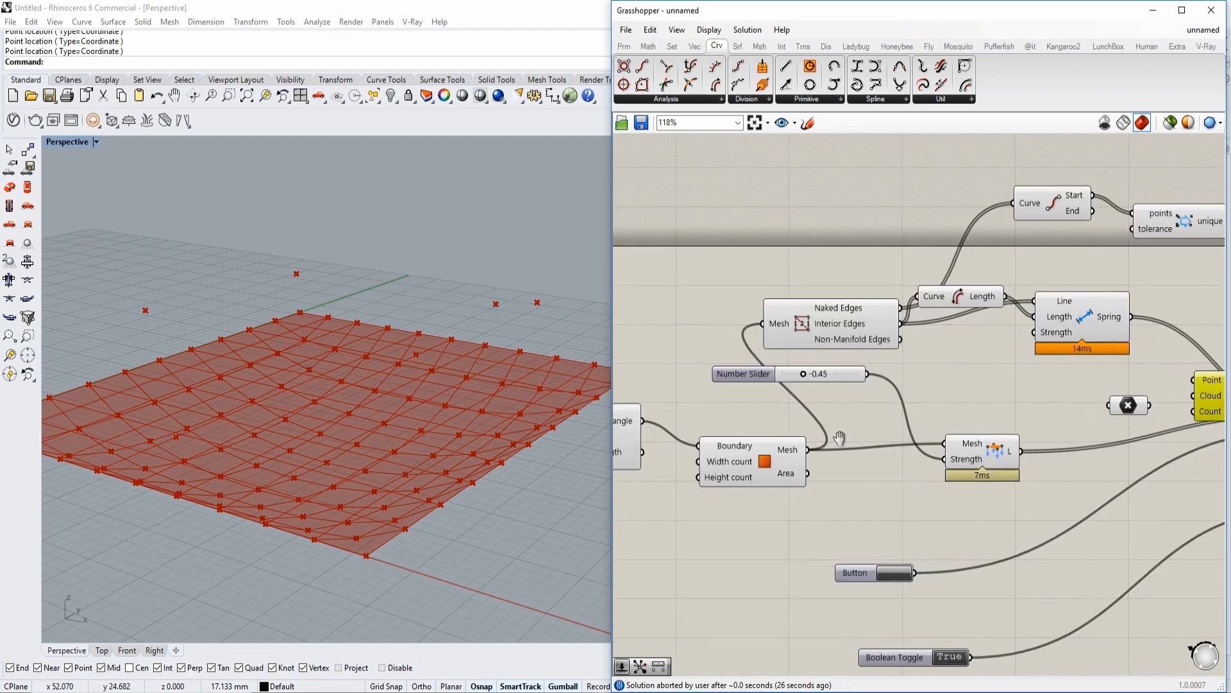
double_click(924, 513)
type("explode mesh")
key("Escape")
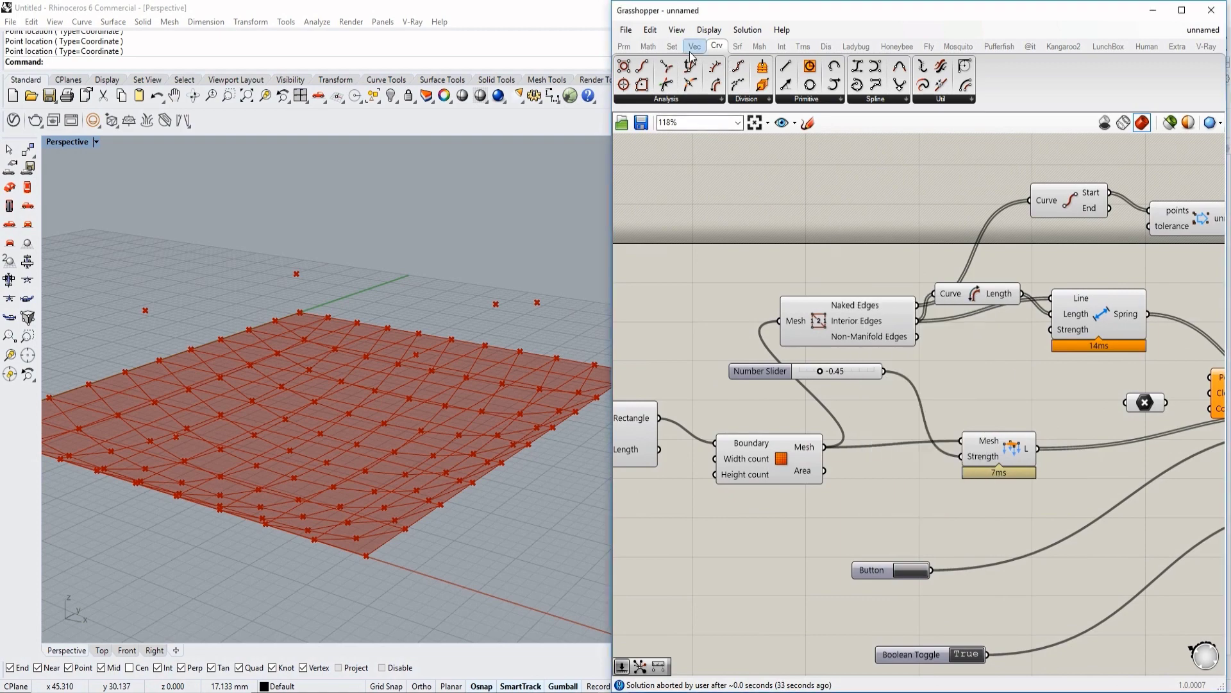
Add a Deconstruct Mesh component below the vertex load goal and connect the rectangular mesh plane's Mesh output to it
left_click(760, 50)
left_click(705, 103)
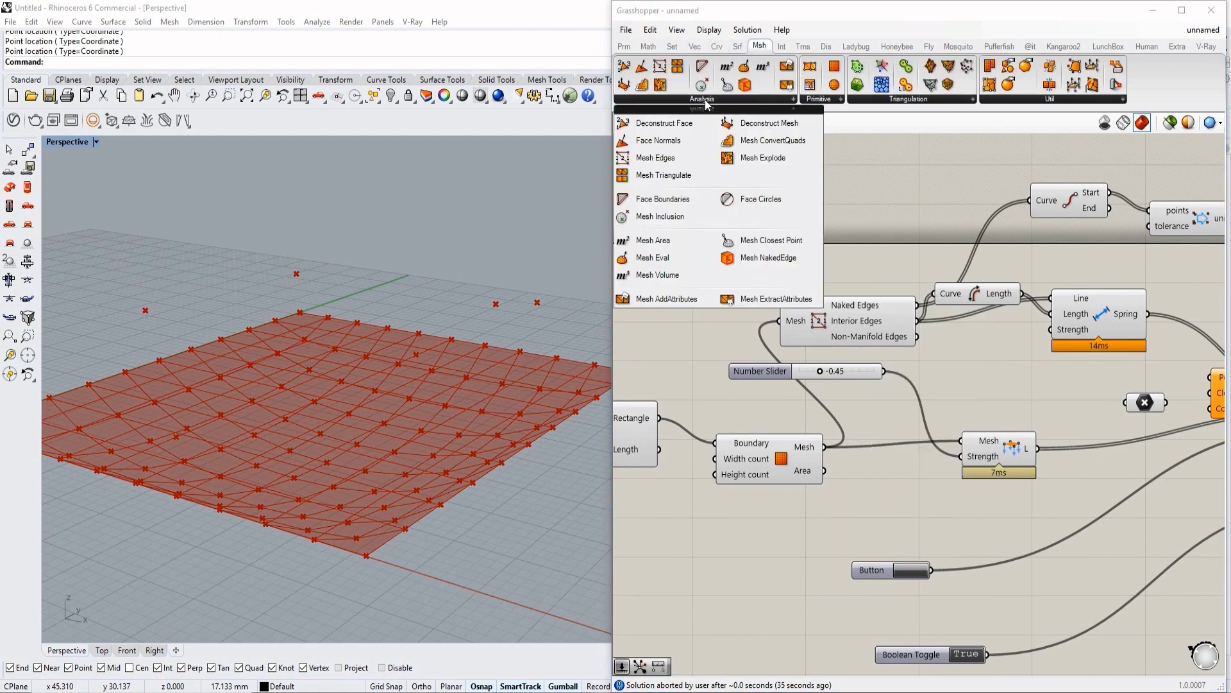
left_click_drag(781, 123, 982, 570)
left_click_drag(824, 447, 903, 509)
right_click_drag(903, 508, 794, 508)
Feed the deconstructed mesh's Vertices into a second Point parameter placed below the first one
left_click_drag(863, 487, 1018, 401)
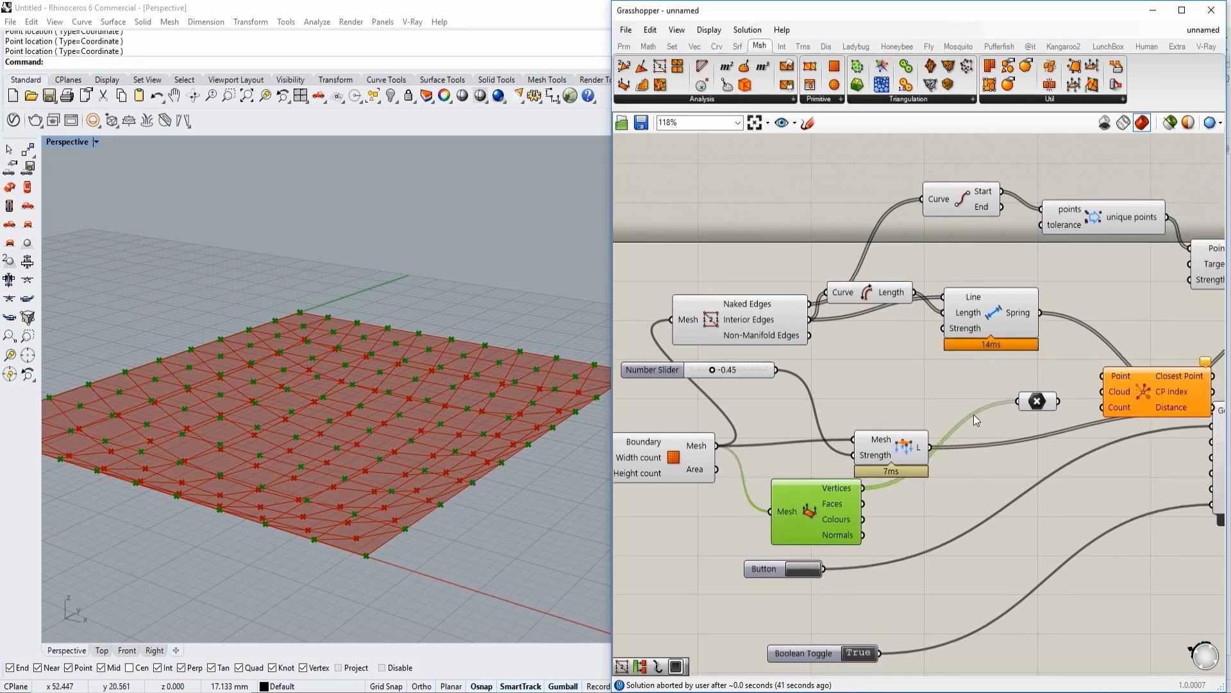
left_click(1036, 402)
left_click_drag(1037, 400, 1025, 465)
left_click_drag(862, 488, 980, 514)
Connect the raised points to the Point input of Closest Points and the vertex points to its Cloud input
right_click_drag(395, 497, 447, 501)
right_click_drag(902, 516, 757, 517)
scroll(757, 517, "up", 1)
right_click_drag(1006, 491, 982, 479)
left_click_drag(1022, 363, 1006, 411)
left_click_drag(864, 495, 909, 342)
right_click_drag(311, 423, 314, 452)
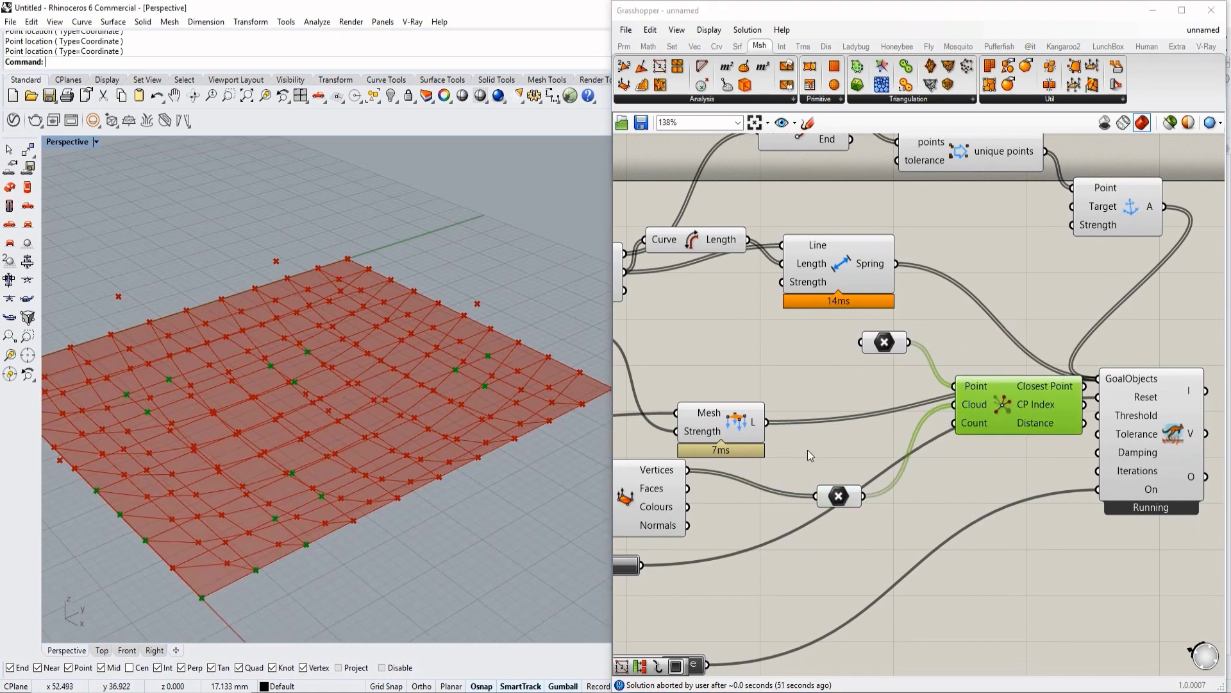
Add a number slider with the value 4, connect it to the Count input of Closest Points, and reduce it to 3
double_click(804, 448)
type("4")
key("Return")
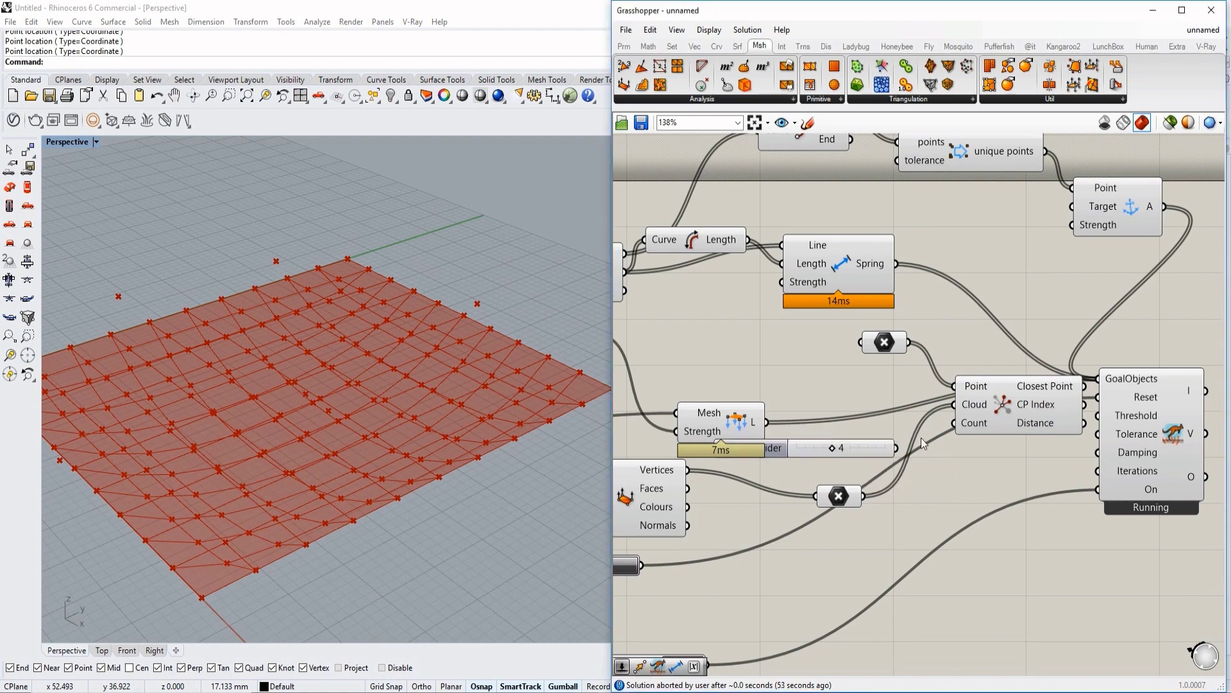
left_click_drag(902, 449, 937, 425)
left_click(982, 416)
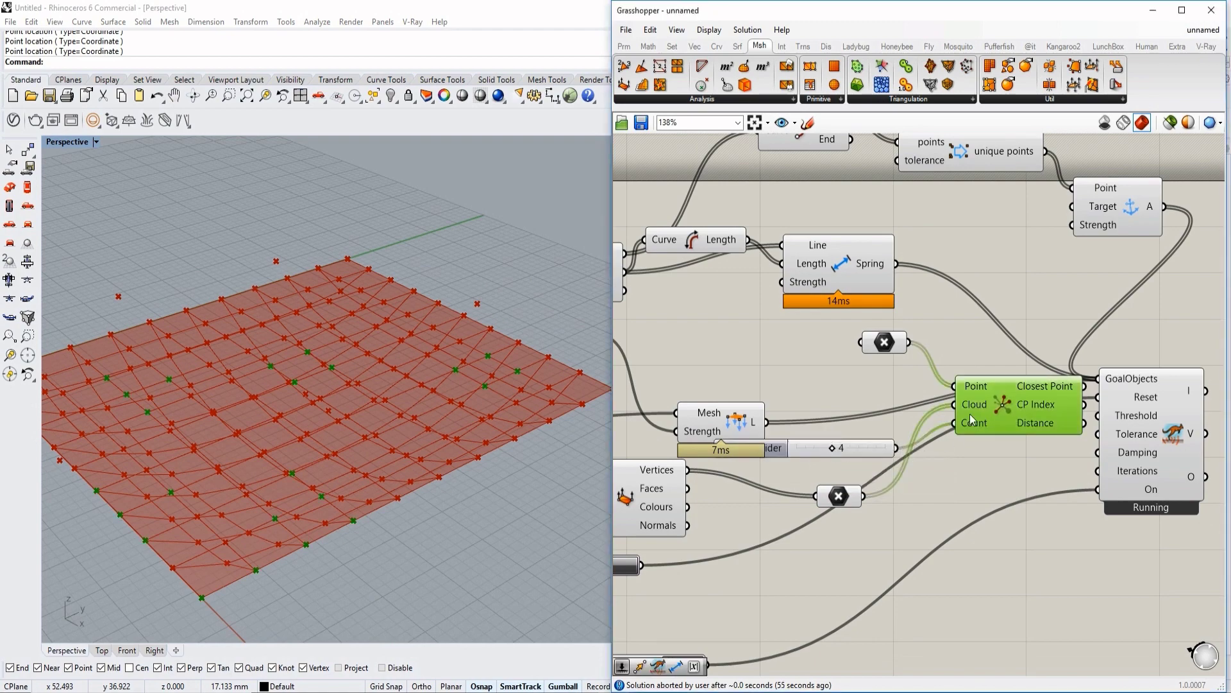
mouse_move(833, 449)
left_mouse_down()
mouse_move(885, 442)
mouse_move(884, 455)
mouse_move(830, 459)
left_mouse_up()
Move Closest Points below the goal components and shift the solver farther away to clear space between them
scroll(852, 453, "down", 5)
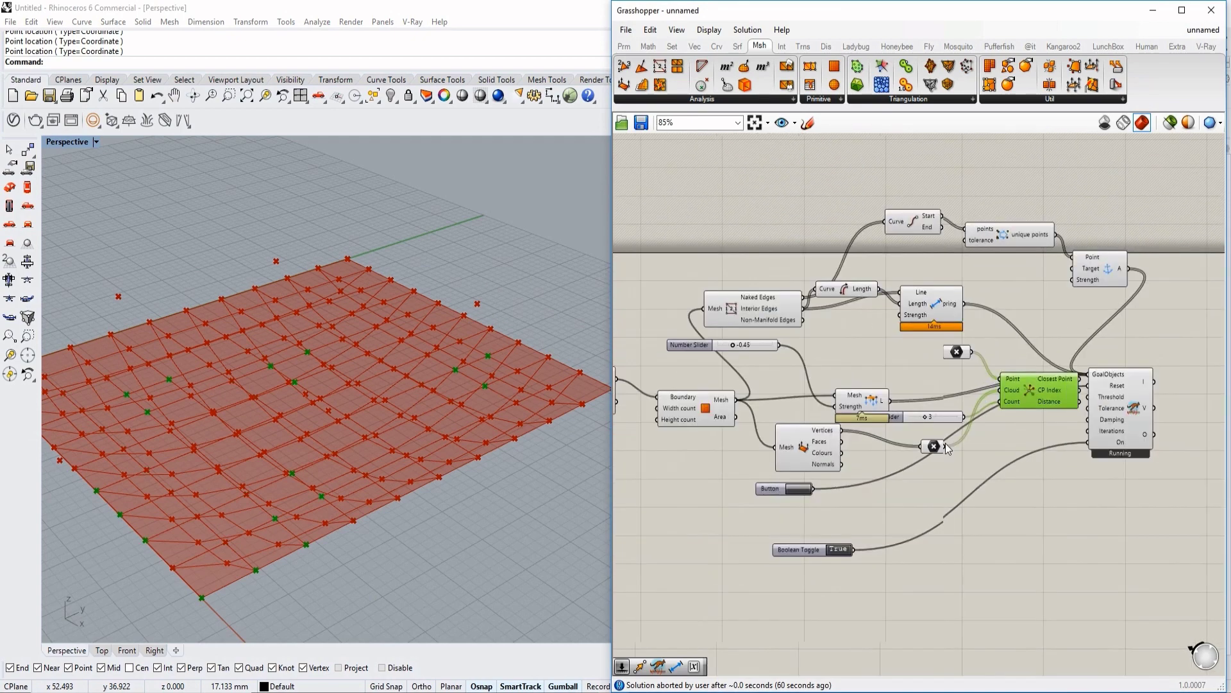
left_click_drag(998, 413, 1014, 506)
scroll(1015, 506, "up", 3)
right_click_drag(1174, 404, 1011, 436)
left_click_drag(962, 384, 1173, 383)
right_click_drag(1008, 414, 1013, 382)
scroll(960, 475, "down", 1)
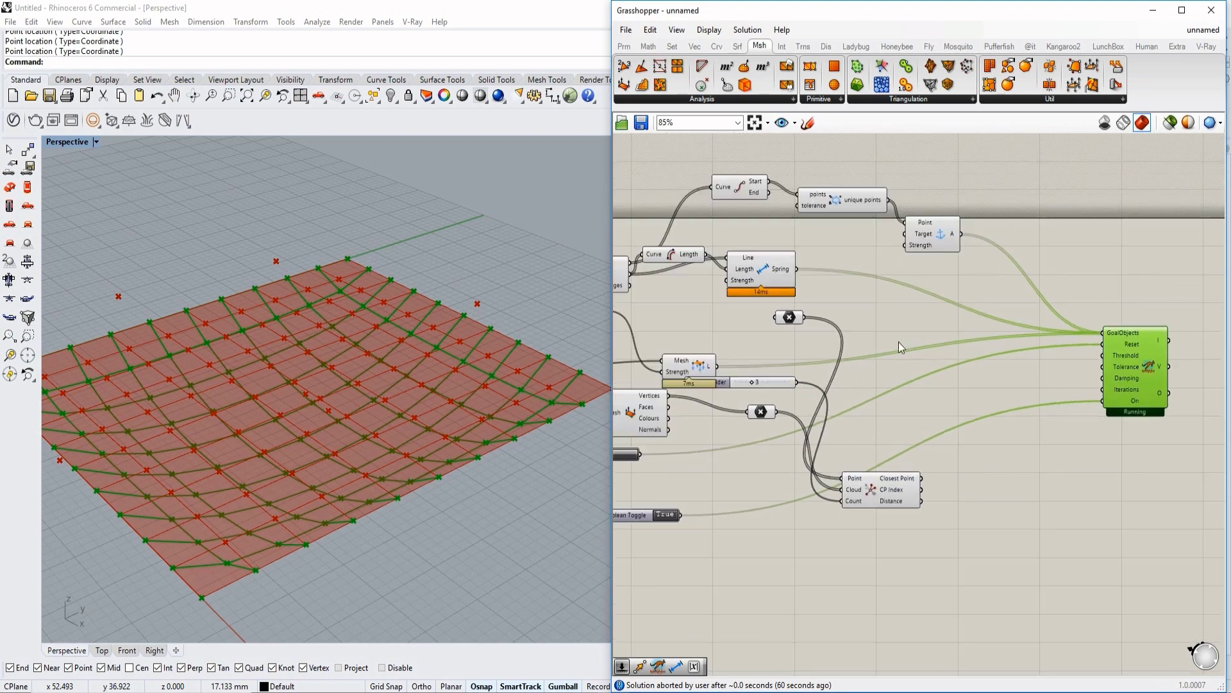
Add a Kangaroo2 Anchor goal beside Closest Points and connect the Closest Point output to its Point input
left_click(1063, 46)
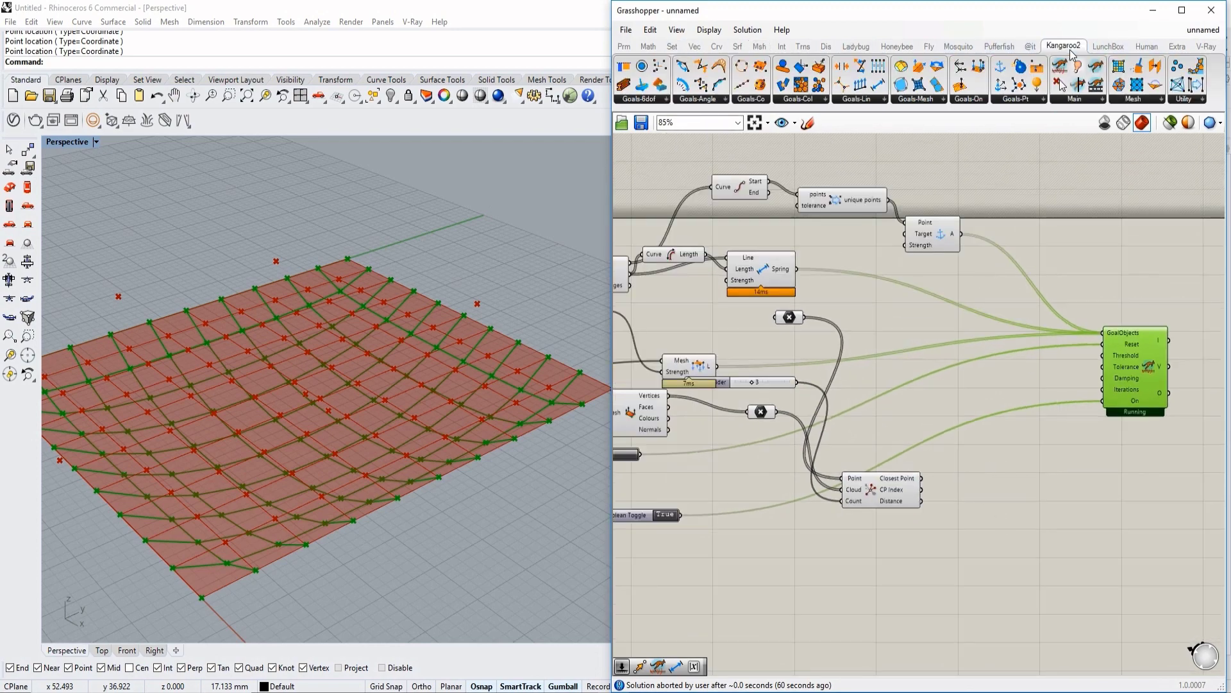
left_click(1017, 102)
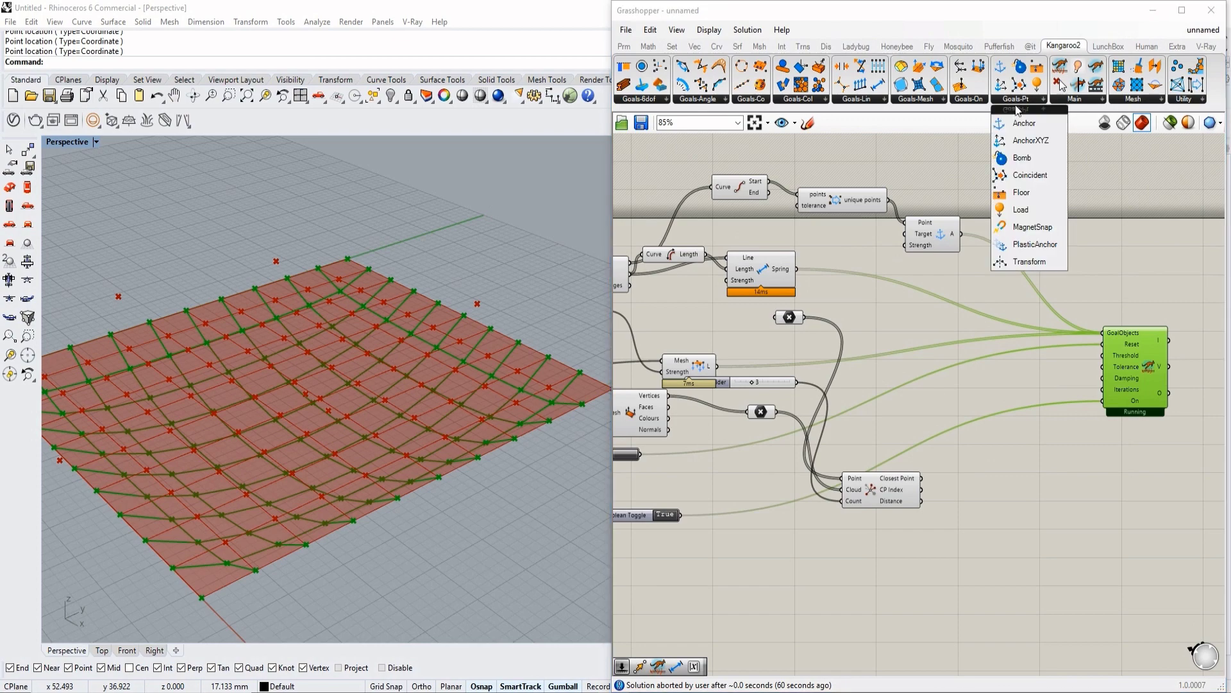
left_click_drag(1022, 122, 1019, 420)
scroll(1019, 442, "up", 3)
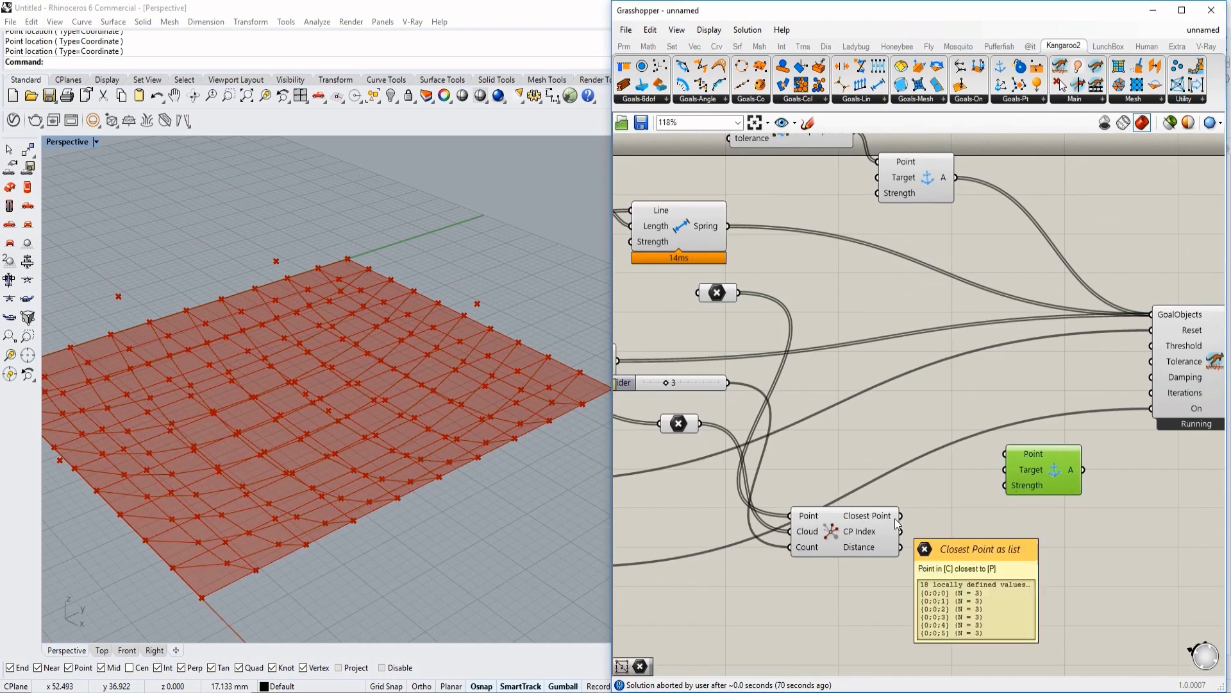
left_click_drag(895, 518, 999, 456)
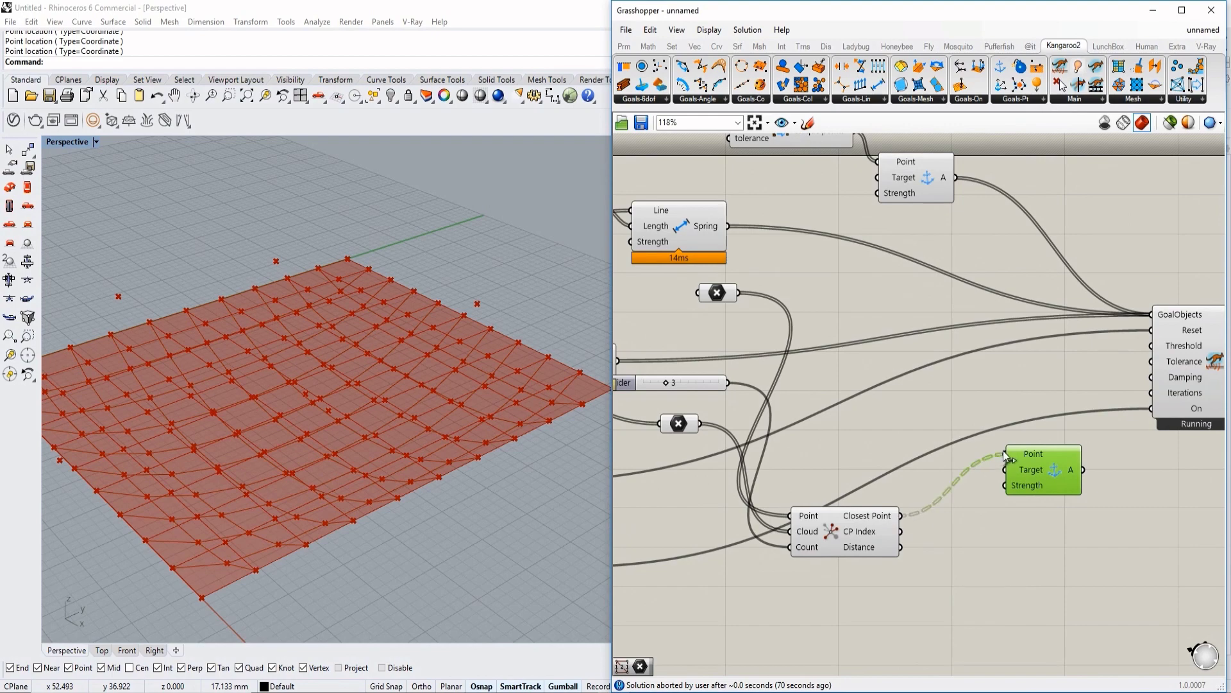
Connect the raised points to the new anchor's Target input and the anchor's output to the solver's GoalObjects
right_click_drag(998, 455, 1008, 471)
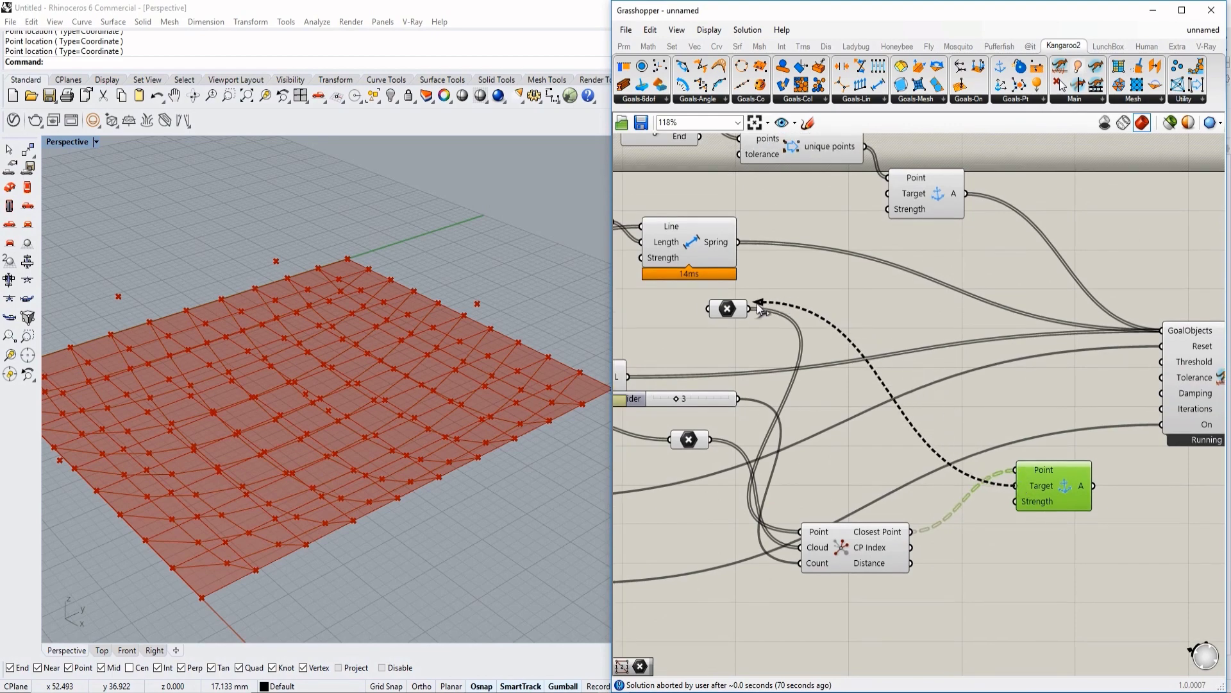
right_click_drag(1097, 529, 1029, 510)
mouse_move(1044, 492)
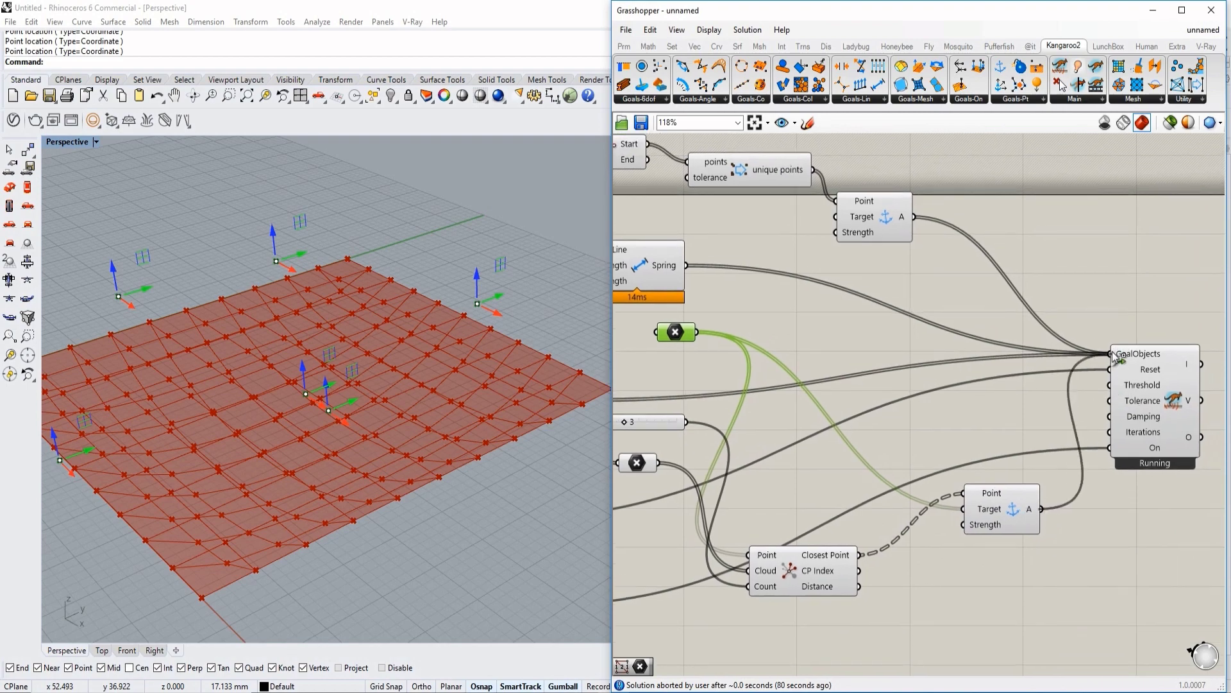
left_click_drag(1114, 350, 1114, 353, "shift")
right_click_drag(909, 424, 967, 407)
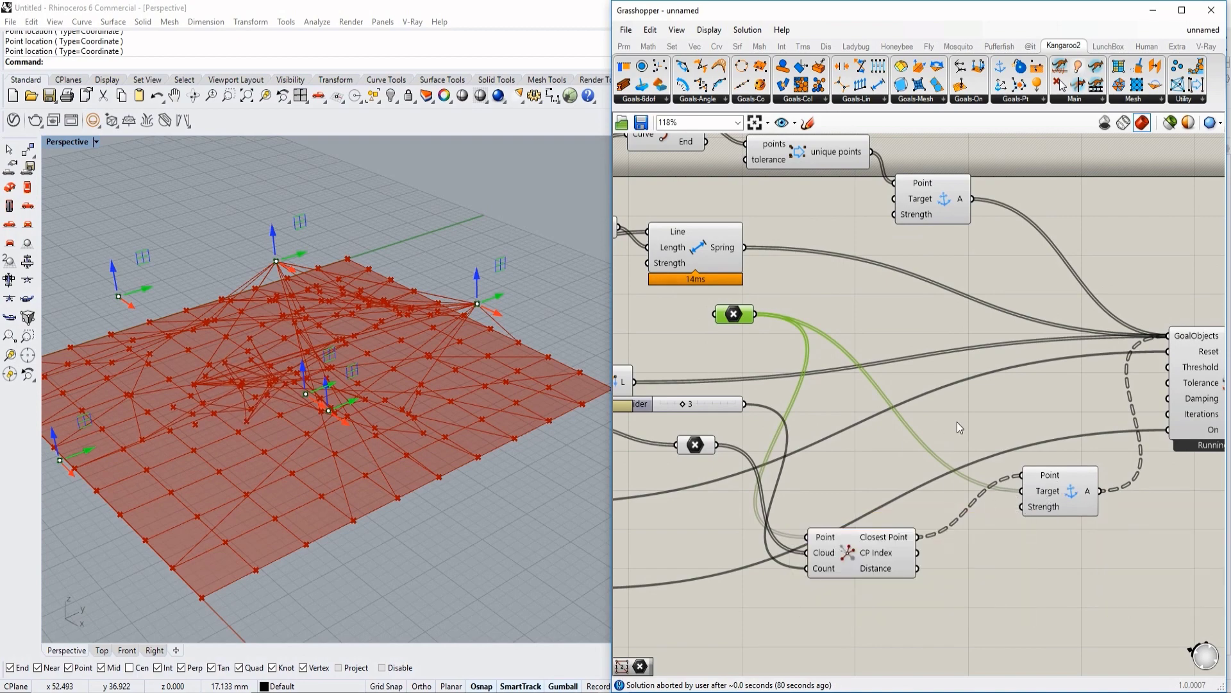
Graft the Target input of the new anchor goal
scroll(1040, 484, "up", 2)
right_click(1047, 490)
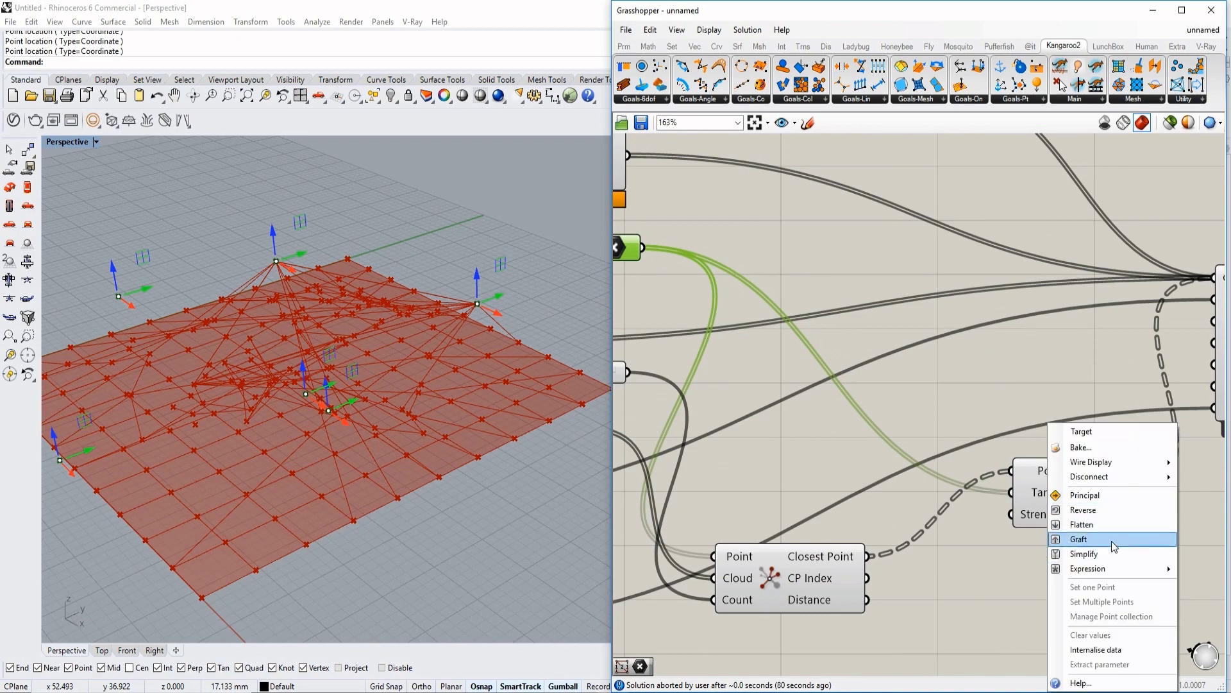
left_click(1113, 543)
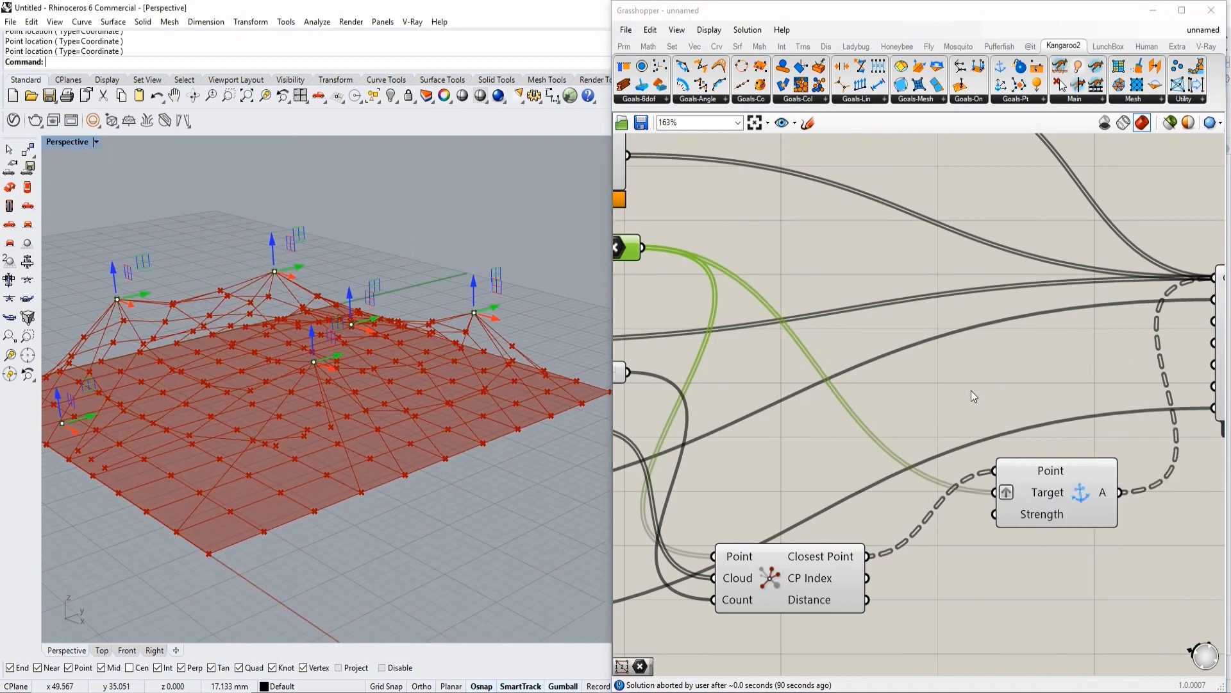
Highlight the solver's result and examine how the relaxed mesh is pulled up to the raised points
left_click(966, 391)
scroll(1002, 405, "down", 2)
right_click_drag(1130, 459, 965, 513)
scroll(965, 513, "down", 2)
right_click_drag(898, 490, 1000, 452)
scroll(1099, 420, "up", 3)
left_click(1090, 408)
right_click_drag(1090, 408, 1132, 394)
scroll(1133, 394, "down", 3)
right_click_drag(974, 401, 1015, 427)
right_click_drag(425, 456, 436, 447)
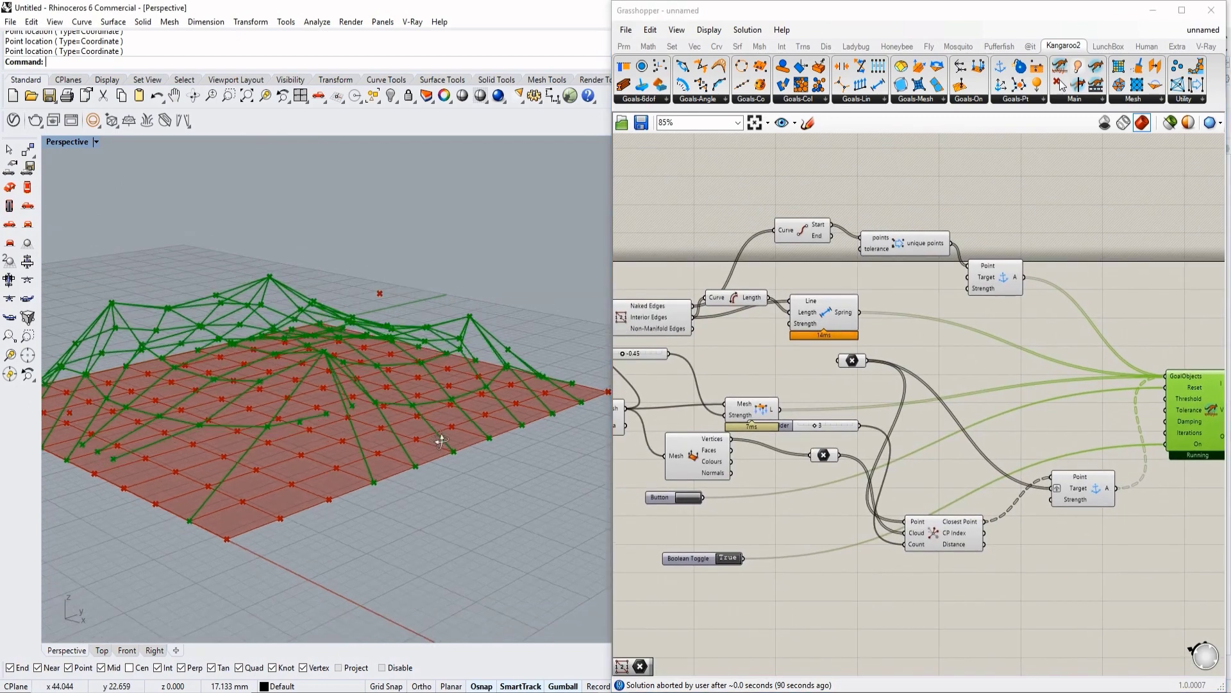
Add a number slider with the value 22 and connect it to the mesh plane's Width count and Height count
scroll(928, 438, "up", 3)
right_click_drag(863, 423, 1021, 434)
scroll(965, 420, "down", 2)
right_click_drag(817, 414, 955, 420)
scroll(931, 424, "up", 3)
left_click(817, 544)
double_click(817, 545)
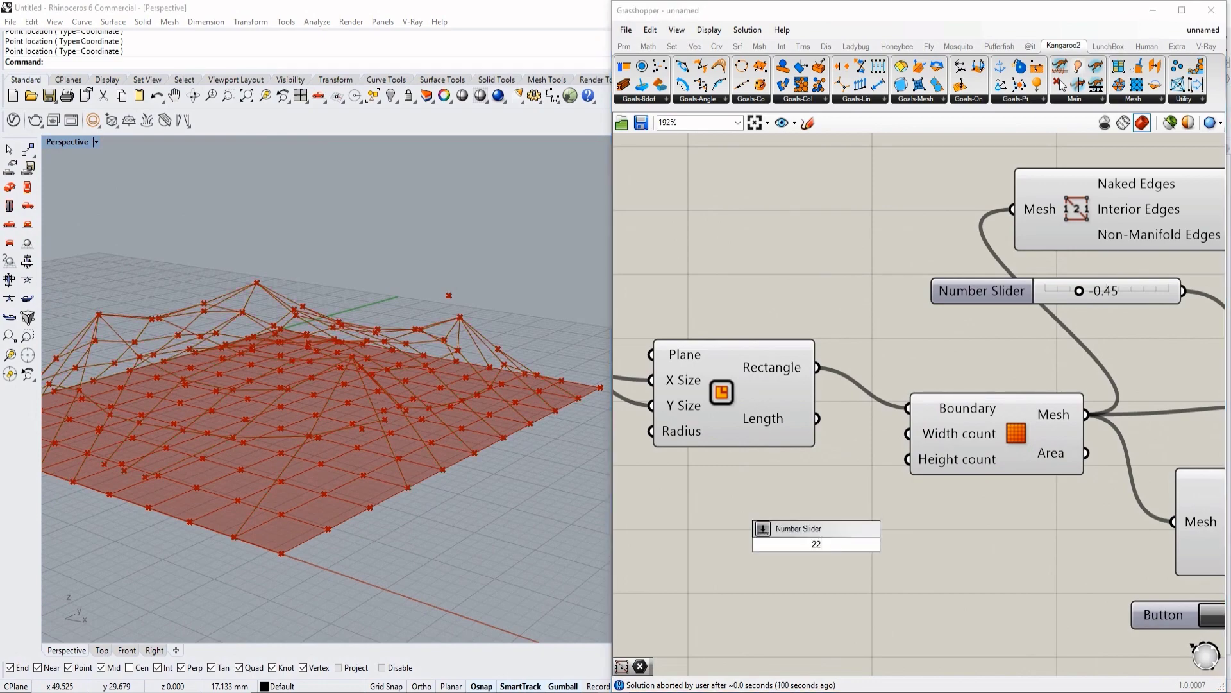
key("Return")
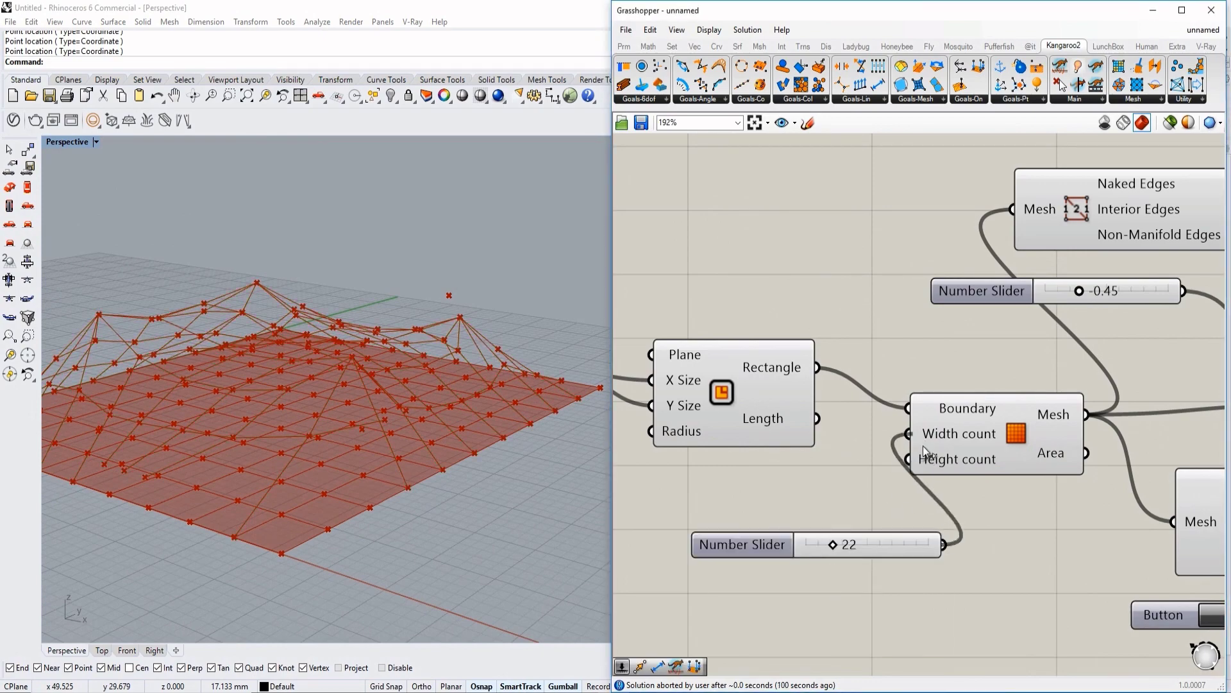
left_click_drag(944, 543, 908, 460)
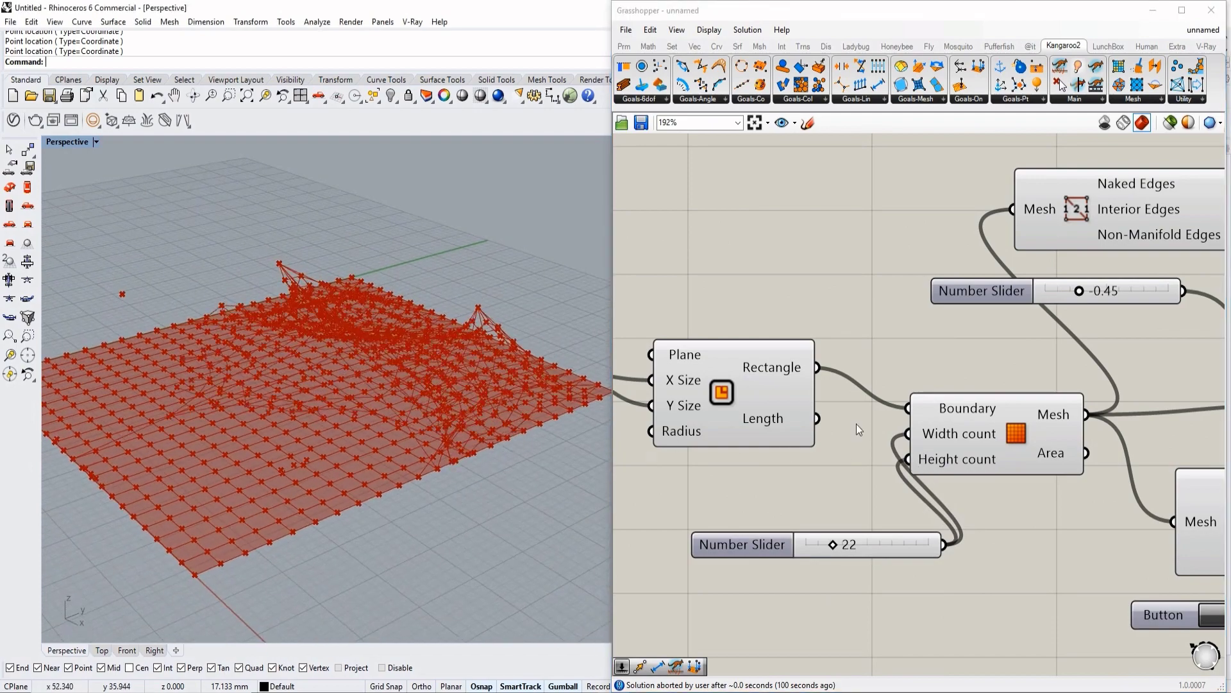
Reset the solver and examine the relaxation of the denser mesh from several angles
scroll(656, 444, "down", 3)
right_click_drag(1147, 387, 999, 386)
left_click(754, 541)
right_click_drag(462, 436, 341, 454)
scroll(342, 454, "down", 3)
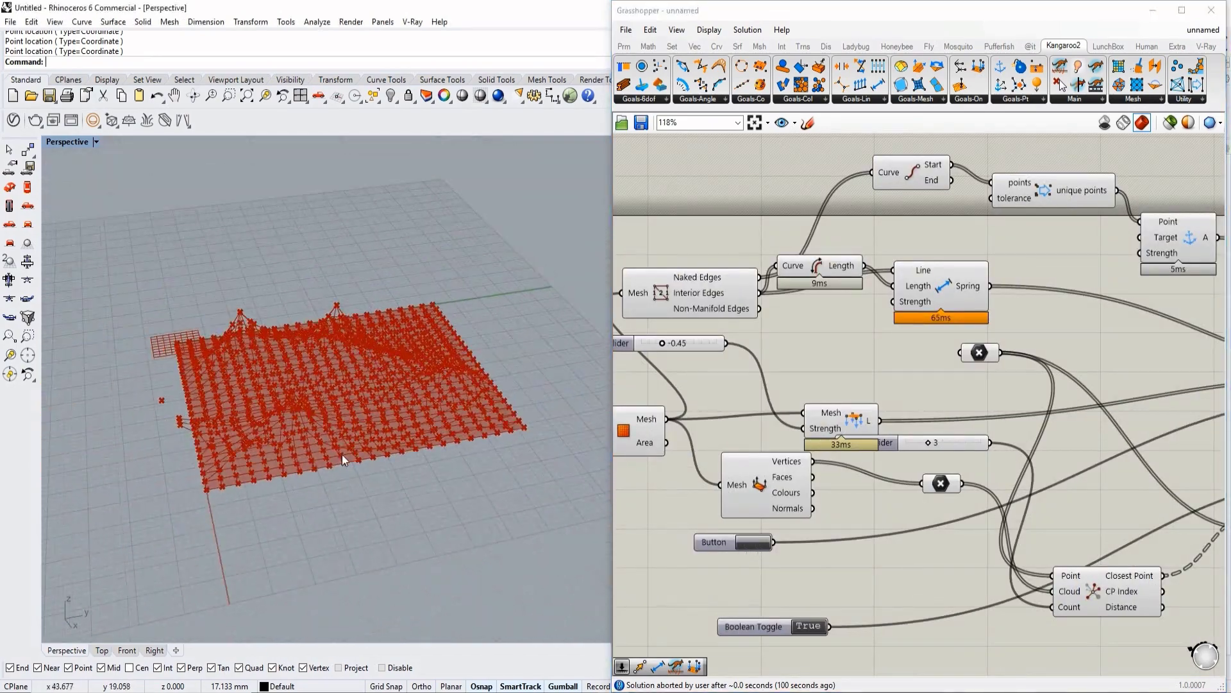
scroll(1071, 418, "down", 5)
scroll(319, 447, "up", 5)
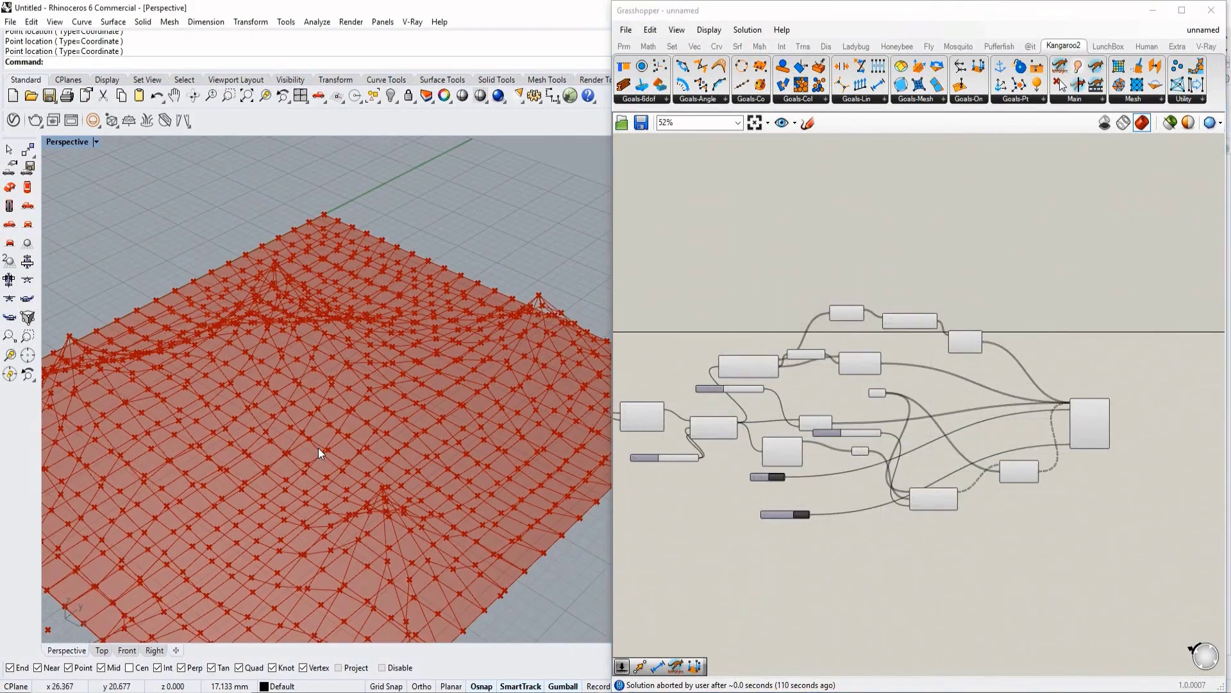
scroll(318, 447, "down", 5)
scroll(1029, 413, "up", 4)
Add a Kangaroo2 Show component above the solver
left_click_drag(1083, 411, 1094, 411)
left_click(1025, 268)
left_click_drag(1072, 101, 1002, 266)
scroll(1003, 266, "up", 2)
left_click(1076, 102)
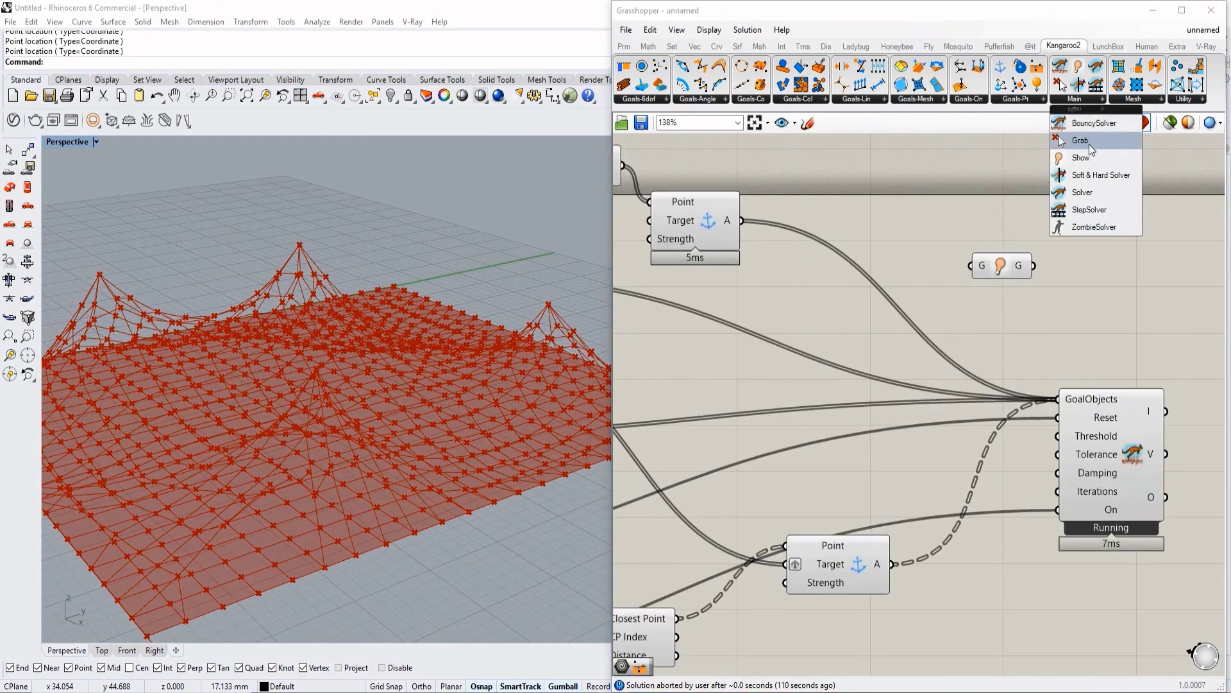
left_click(982, 238)
Feed the mesh plane's Mesh output into Show and connect Show's output to the solver's GoalObjects
scroll(1084, 268, "down", 5)
left_click_drag(1079, 263, 698, 370)
scroll(738, 301, "up", 5)
right_click_drag(888, 285, 397, 364)
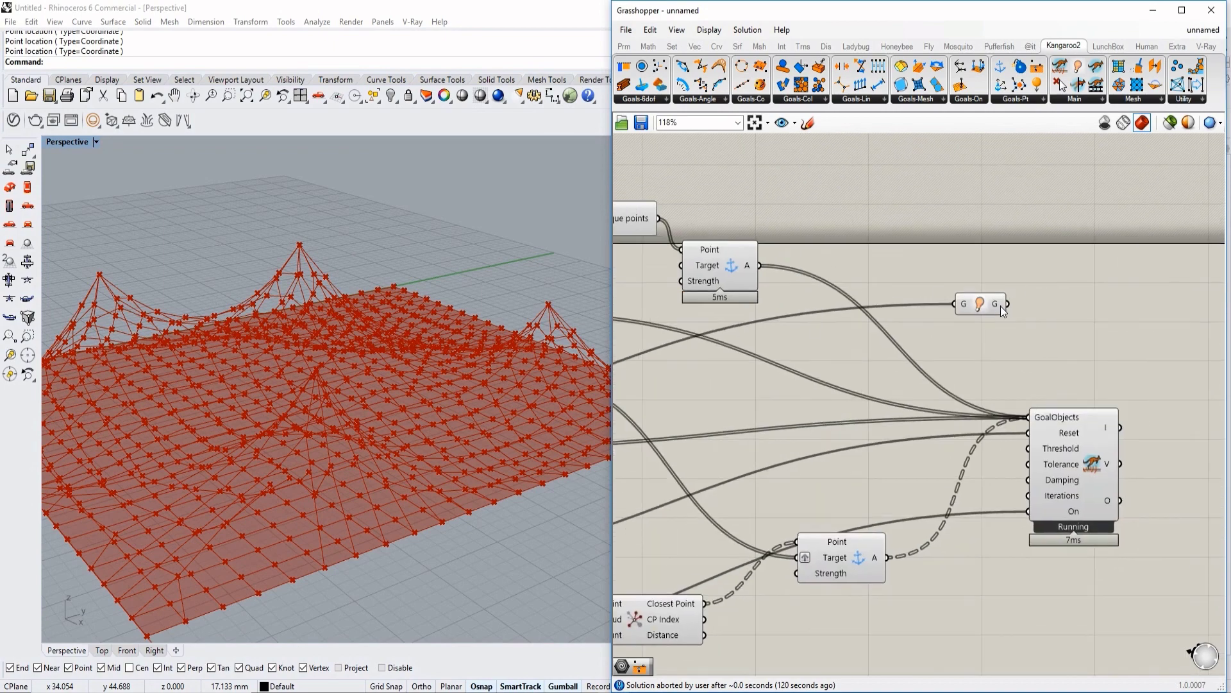
left_click(1039, 420)
scroll(990, 419, "down", 4)
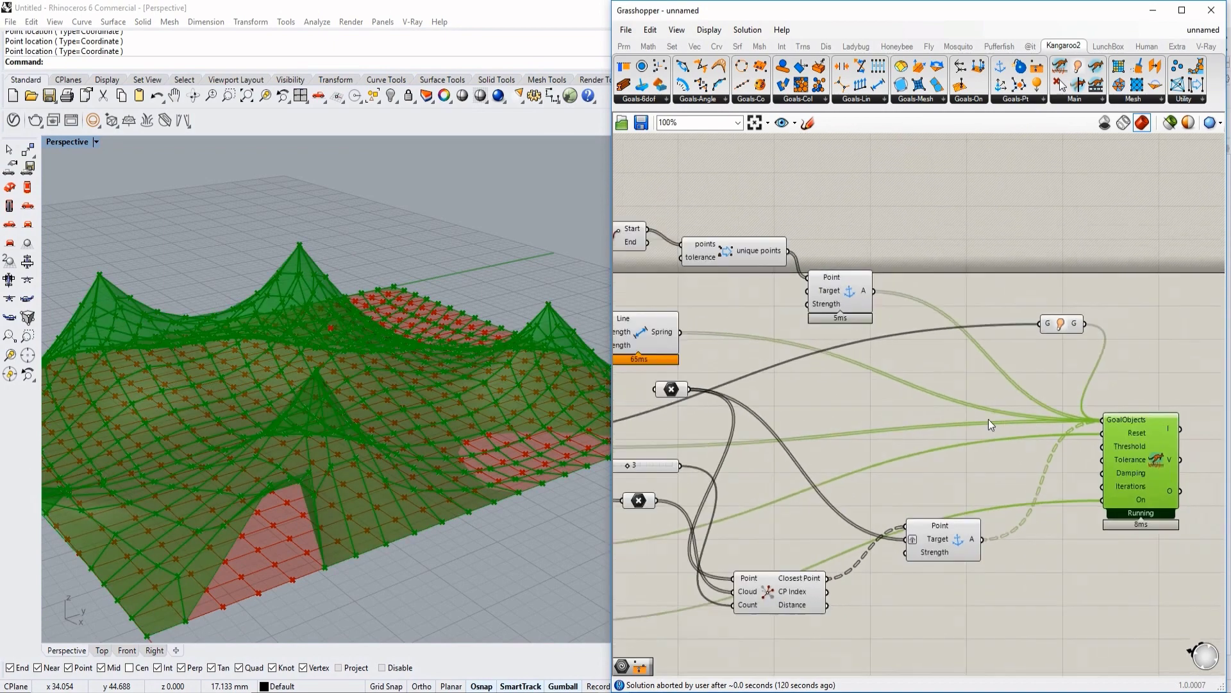
scroll(973, 384, "down", 5)
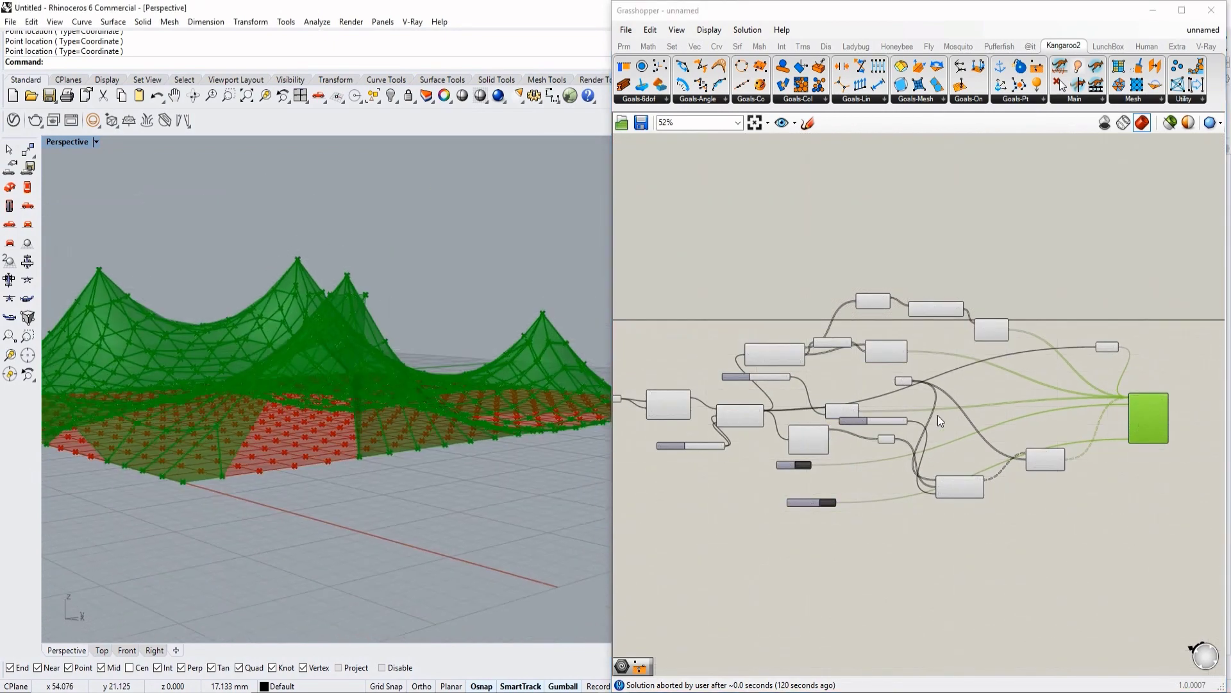
Select the raised points parameter and move the point nearest the mesh corner out to that corner
scroll(858, 504, "up", 6)
right_click_drag(975, 176, 946, 206)
left_click(947, 206)
right_click_drag(359, 308, 376, 352)
scroll(480, 383, "down", 3)
scroll(382, 385, "up", 3)
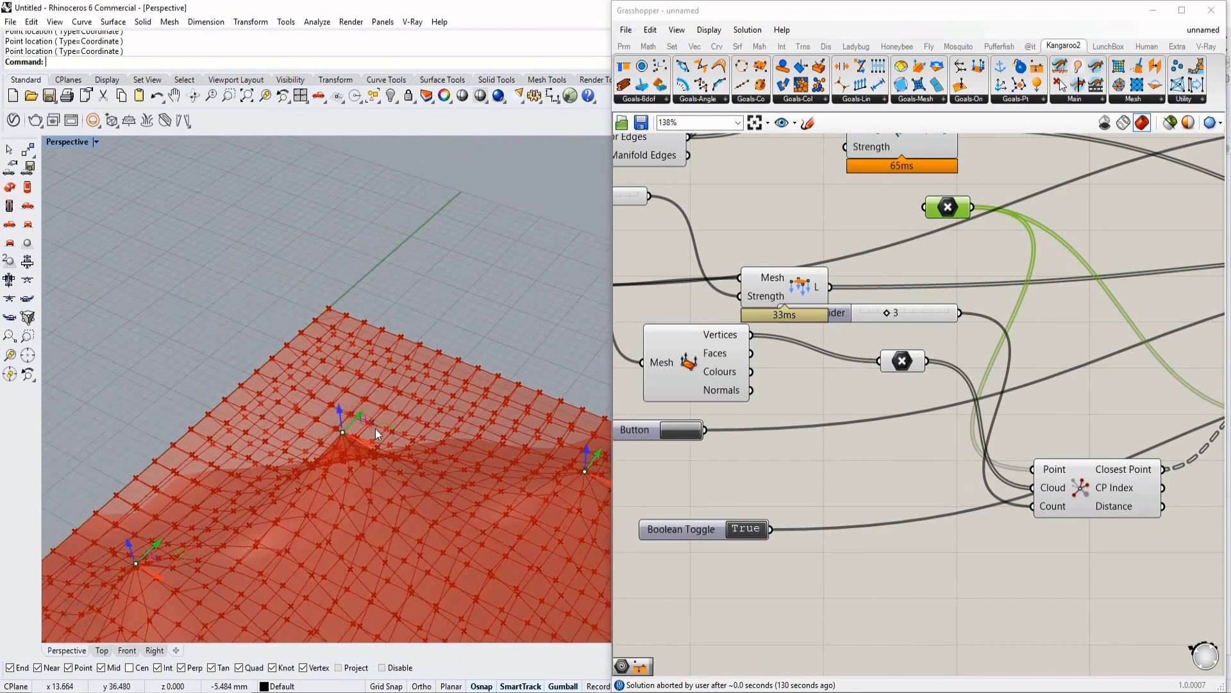
left_click_drag(364, 445, 319, 306)
scroll(917, 396, "down", 3)
Set the vertex load's Strength slider to 1.00
right_click_drag(1032, 299, 914, 390)
scroll(914, 390, "up", 6)
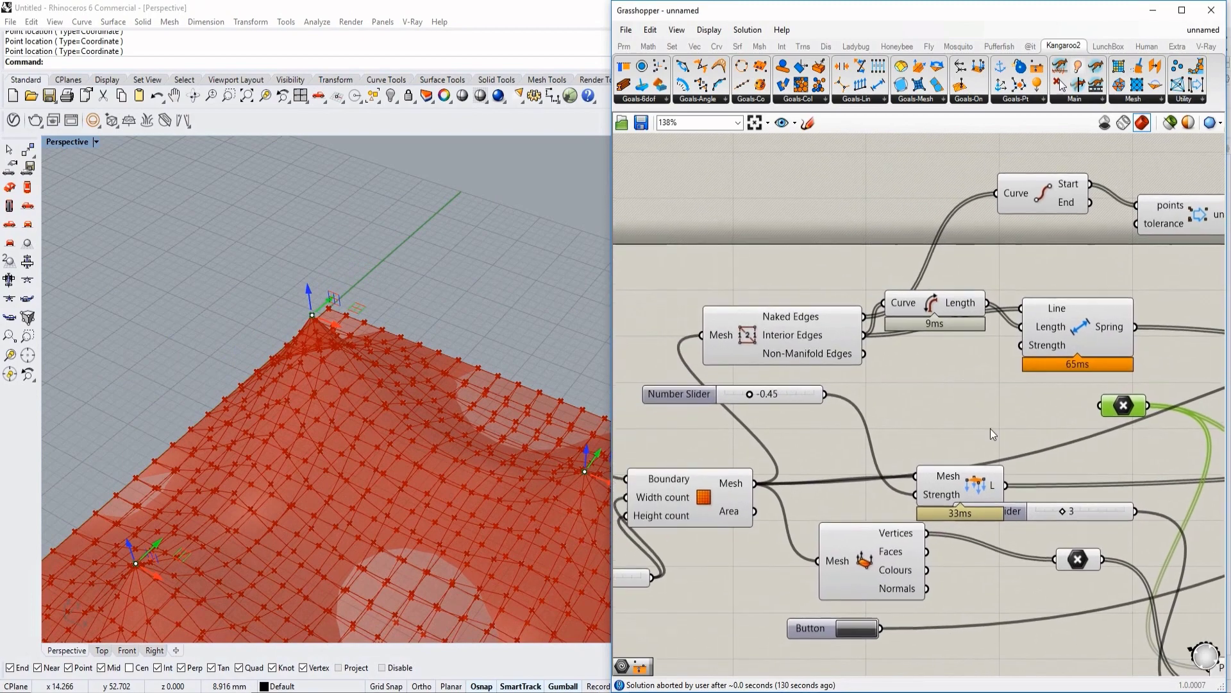
left_click_drag(725, 399, 886, 399)
Examine the mesh from several sides, especially the strip stretching away from its corner
right_click_drag(406, 397, 250, 345)
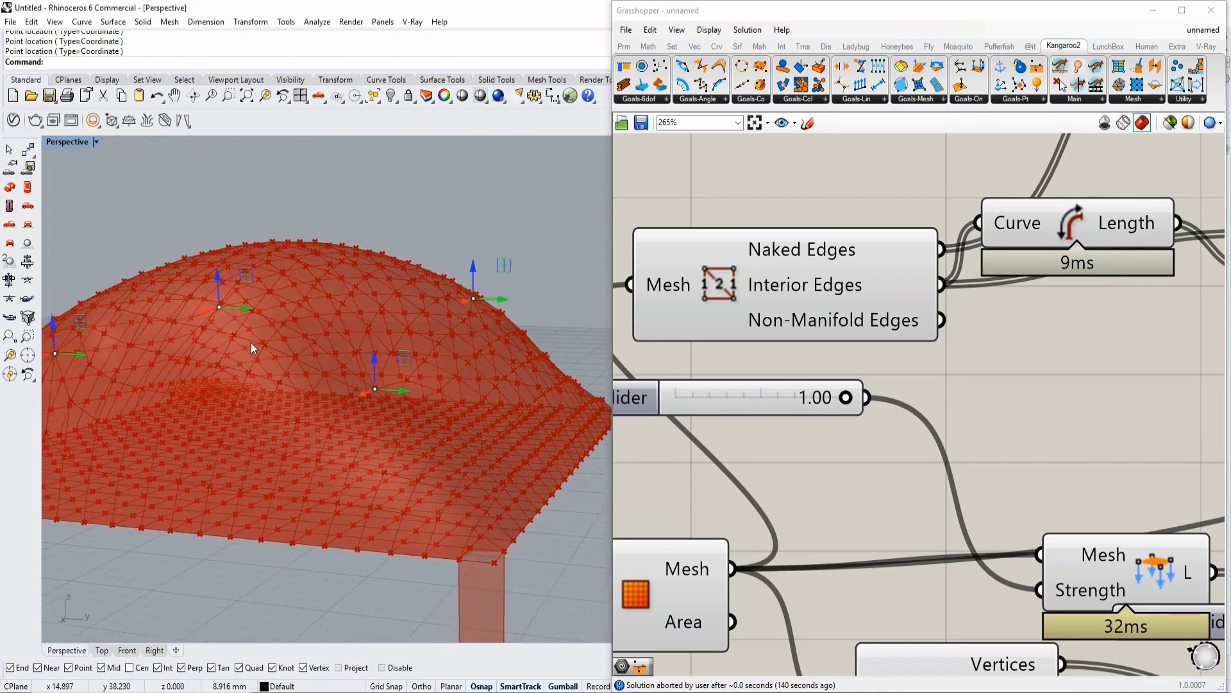
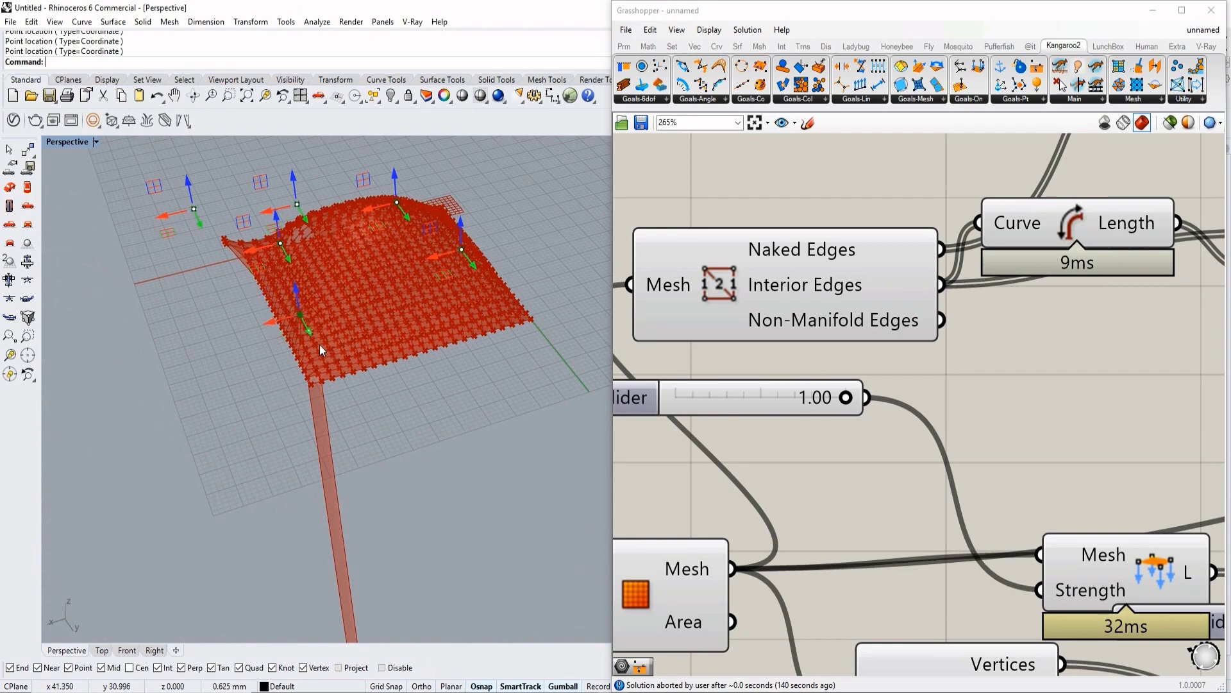
right_click_drag(343, 378, 391, 391)
scroll(345, 425, "up", 4)
scroll(417, 310, "down", 8)
scroll(930, 346, "down", 4)
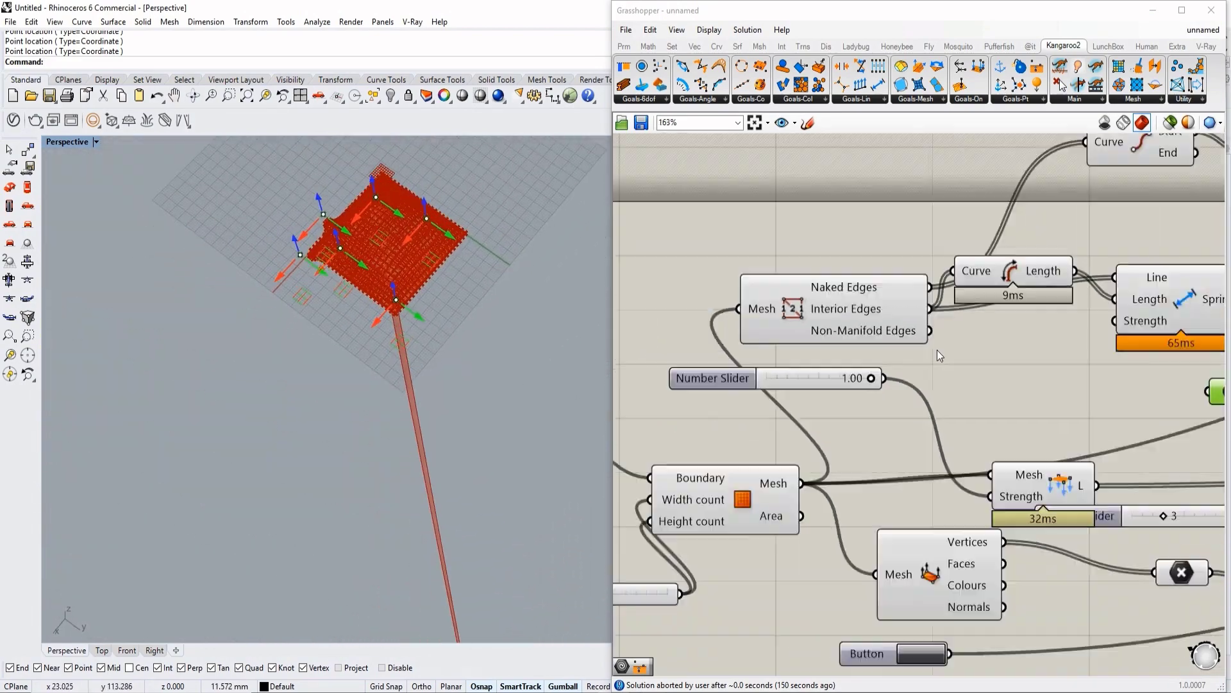
right_click_drag(1144, 476, 921, 447)
right_click_drag(487, 448, 390, 415)
scroll(390, 416, "down", 6)
scroll(392, 398, "up", 6)
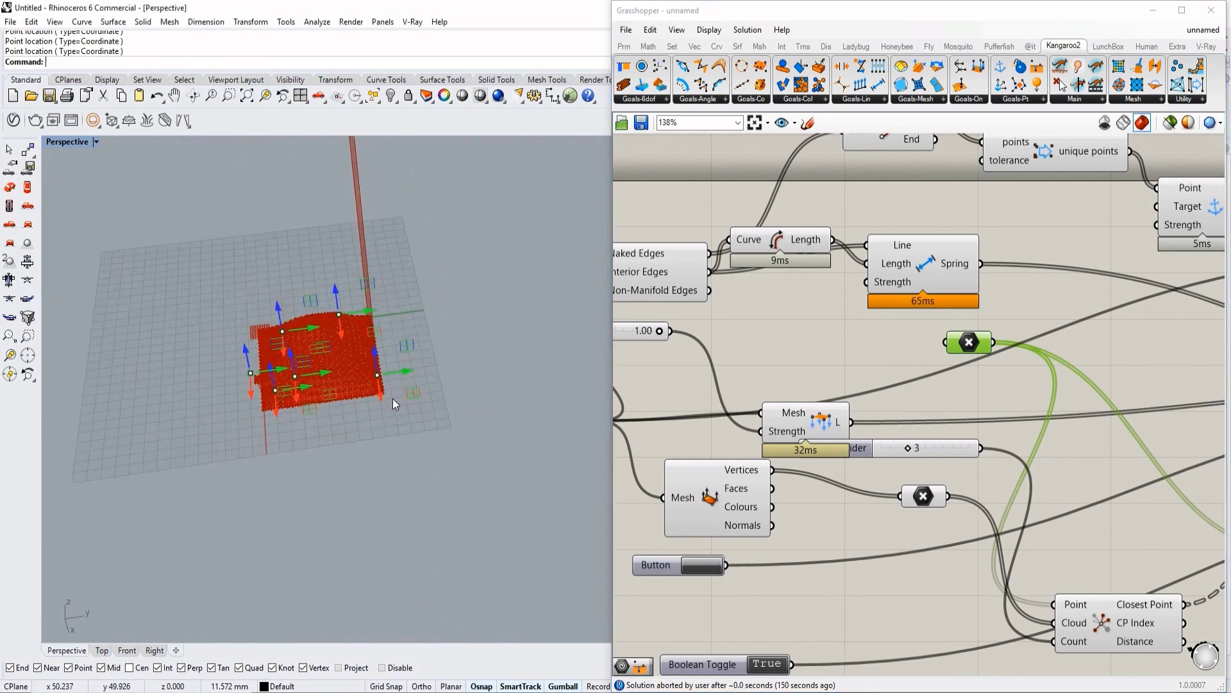
Try to feed the mesh's Naked Edges directly into the unique points component, and undo that connection
right_click_drag(715, 430, 834, 457)
scroll(929, 452, "down", 2)
right_click_drag(1021, 465, 954, 401)
scroll(901, 443, "up", 1)
scroll(898, 443, "down", 2)
right_click_drag(1059, 337, 914, 390)
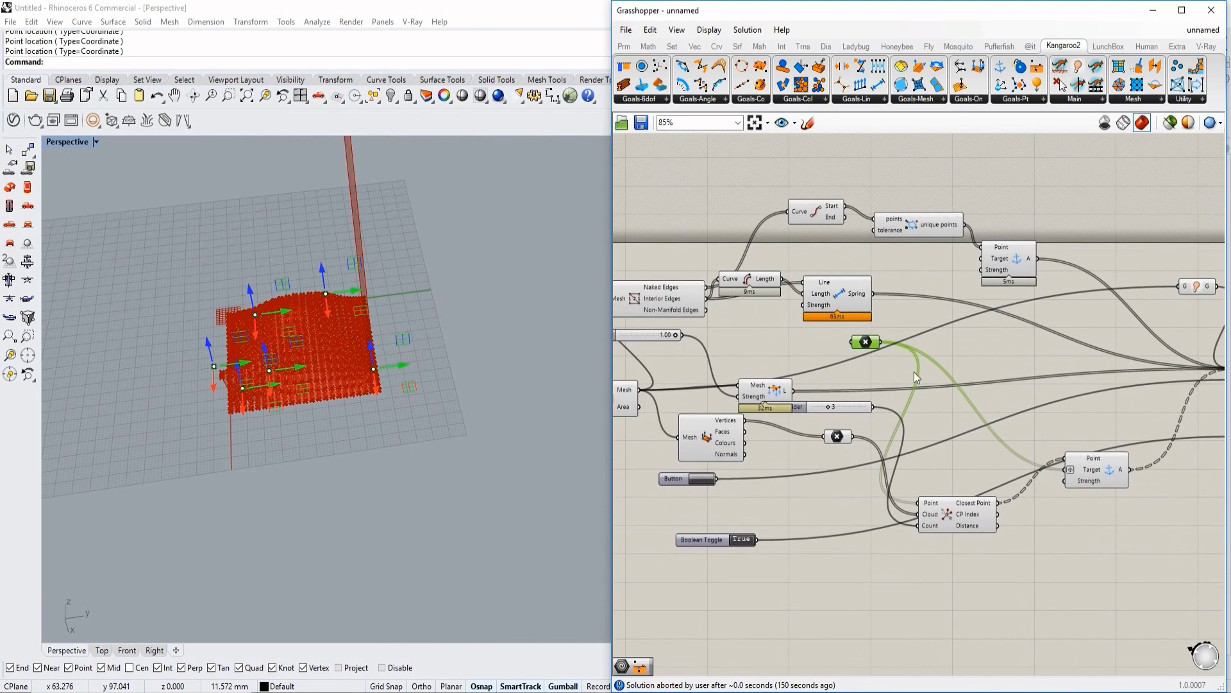
scroll(868, 305, "up", 3)
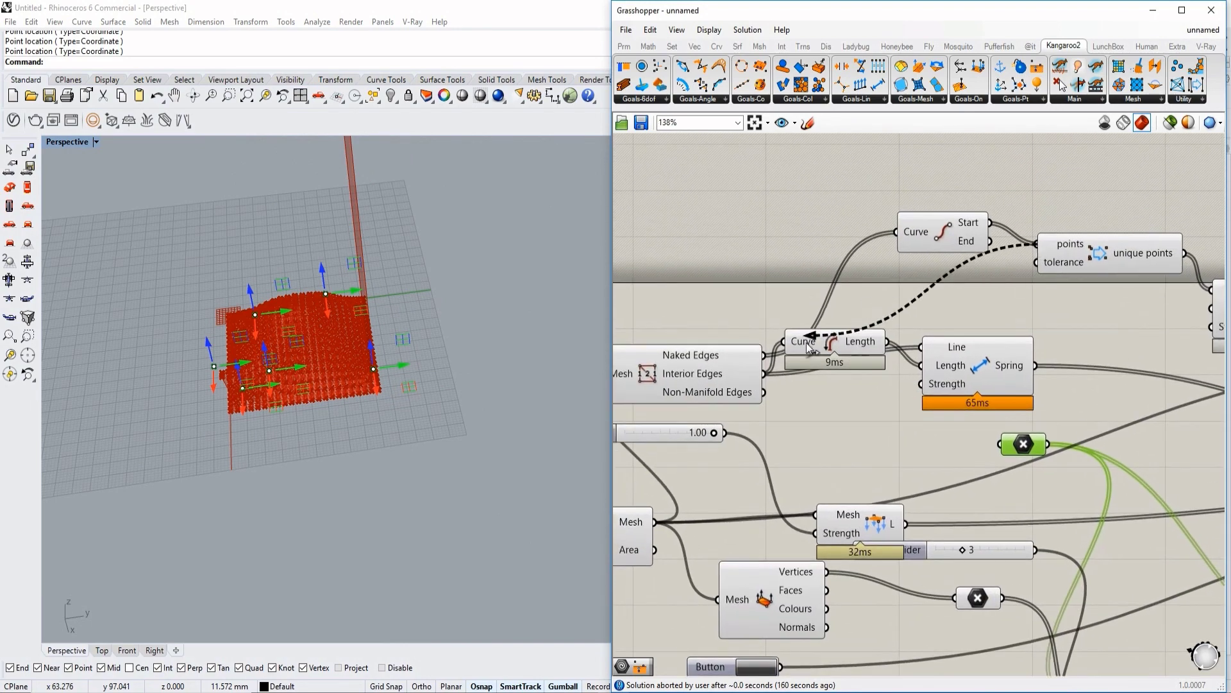
left_click_drag(808, 347, 764, 352)
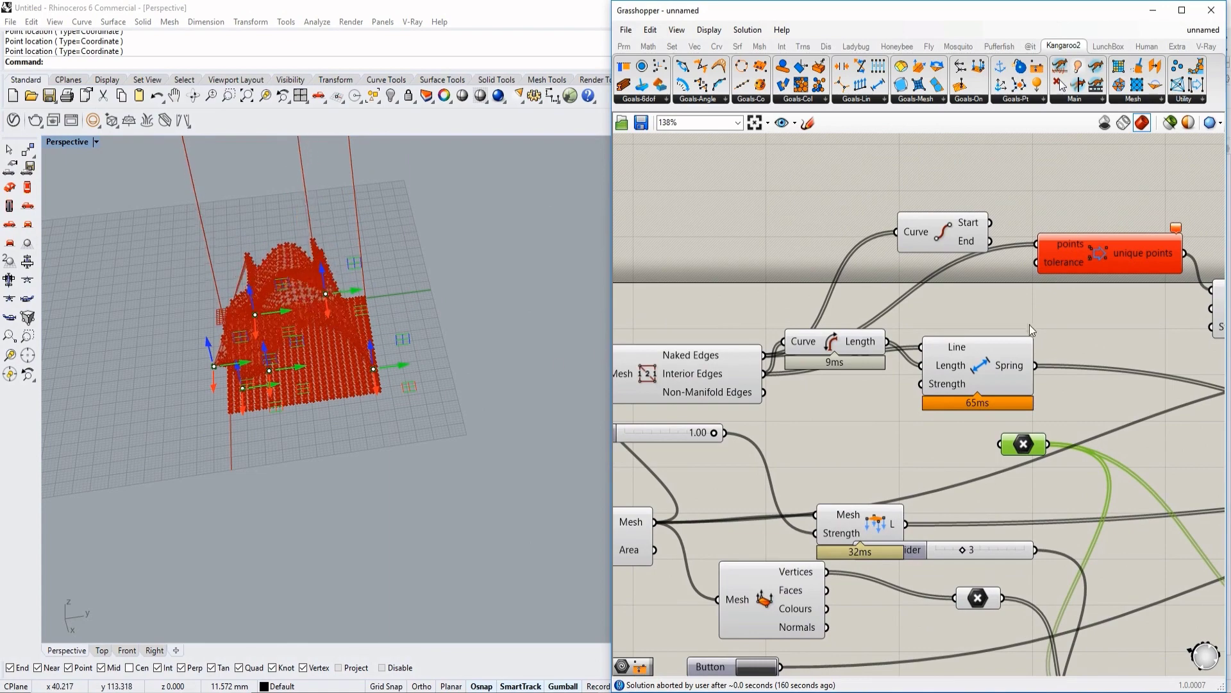
right_click_drag(1051, 428, 957, 426)
scroll(887, 534, "down", 2)
right_click_drag(887, 534, 1002, 380)
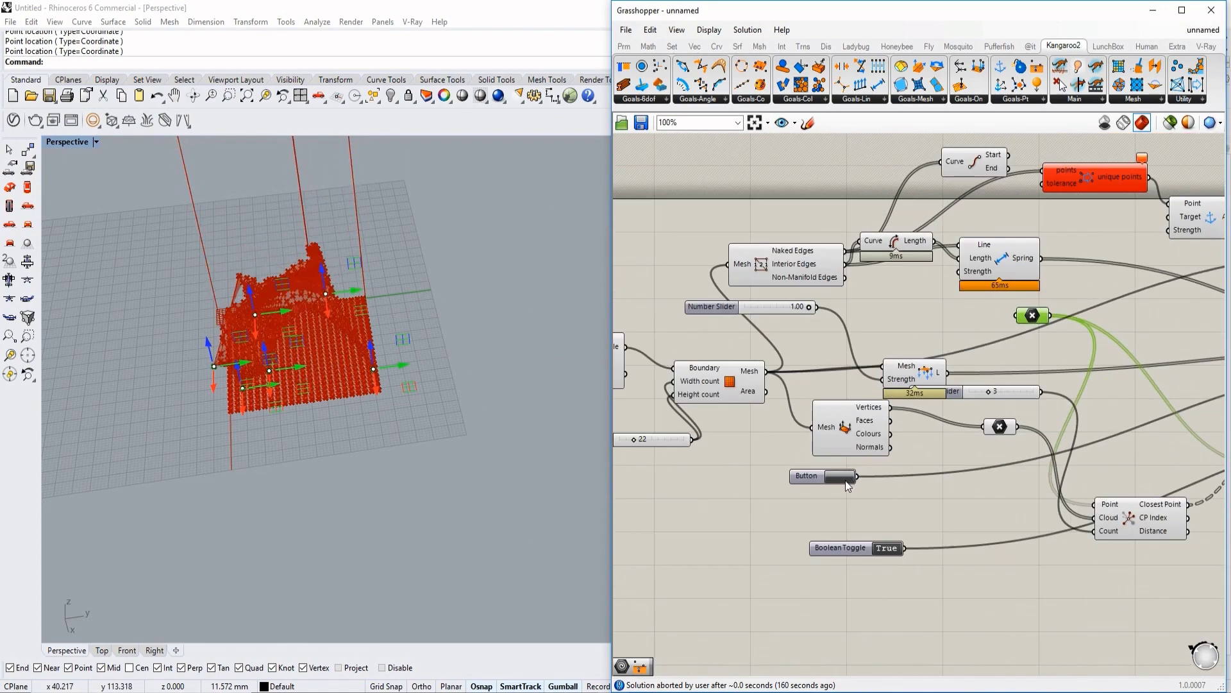
scroll(972, 279, "up", 3)
right_click_drag(944, 268, 914, 284)
key("ctrl+z")
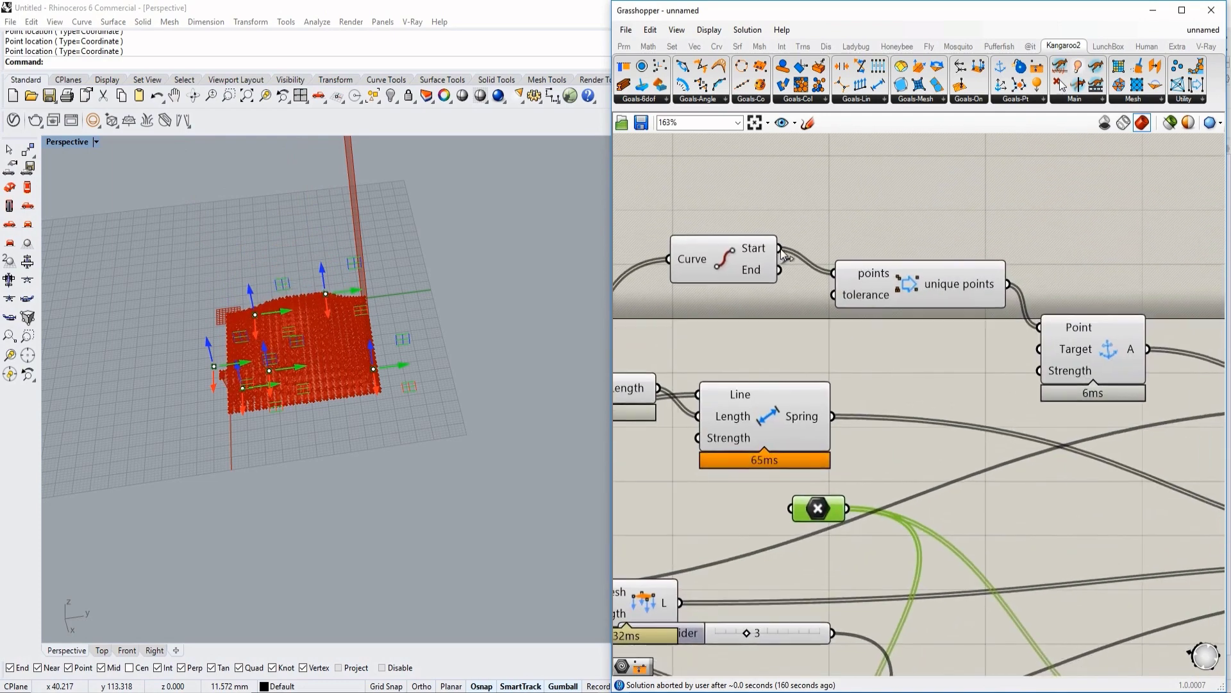
Connect the edge curves' Start points directly to the edge anchor's Point input in place of the unique points, and reset the solver
scroll(929, 447, "down", 2)
right_click_drag(929, 447, 1062, 377)
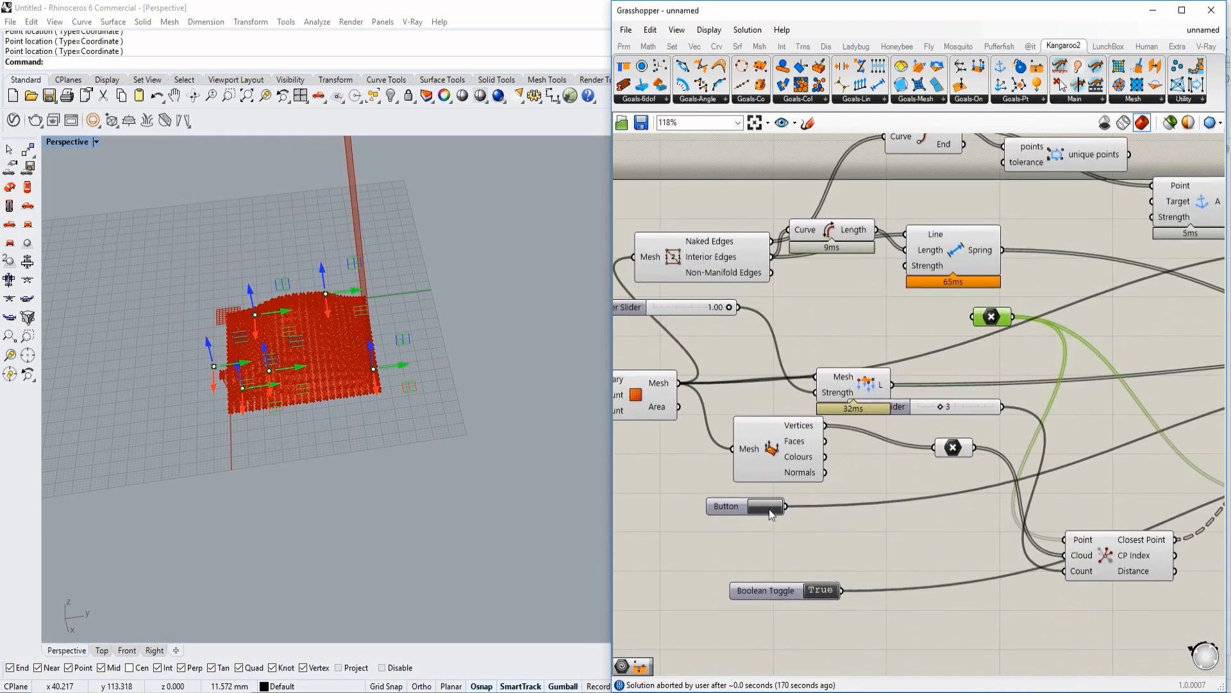
left_click(768, 509)
Move the raised point near the stretched mesh corner inward, away from the corner, and reset the solver
right_click_drag(307, 442, 302, 402)
scroll(486, 391, "up", 5)
scroll(428, 411, "up", 4)
left_click_drag(256, 394, 189, 422)
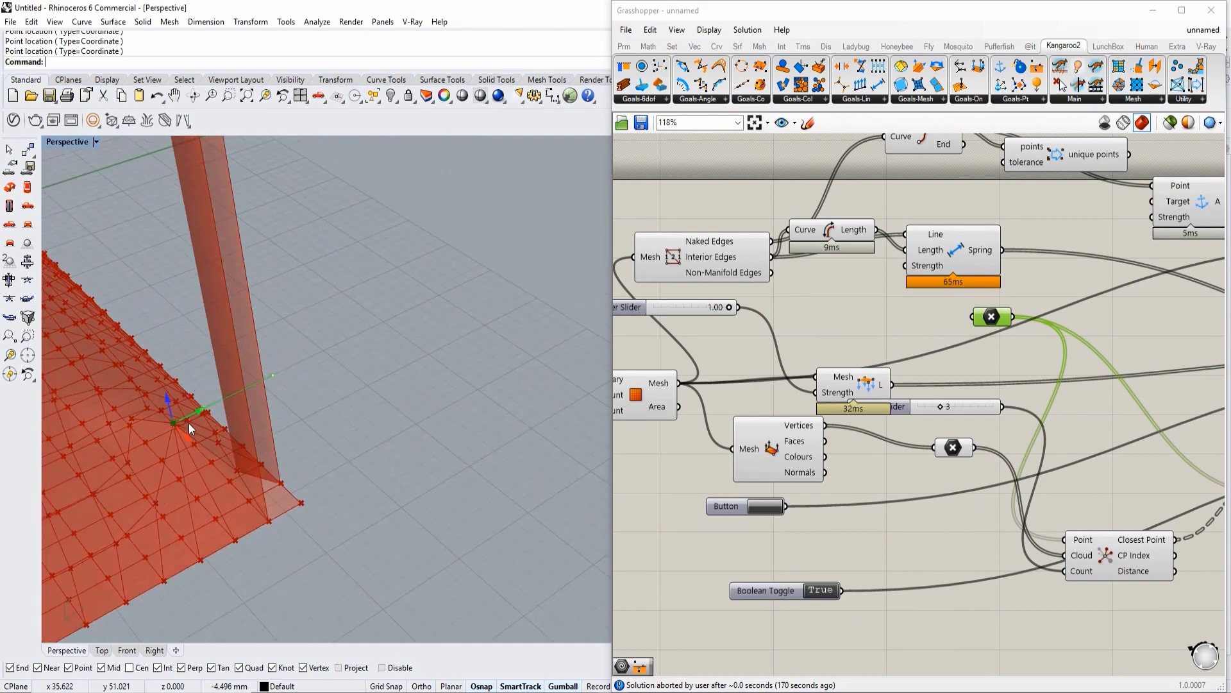
right_click_drag(188, 422, 320, 296)
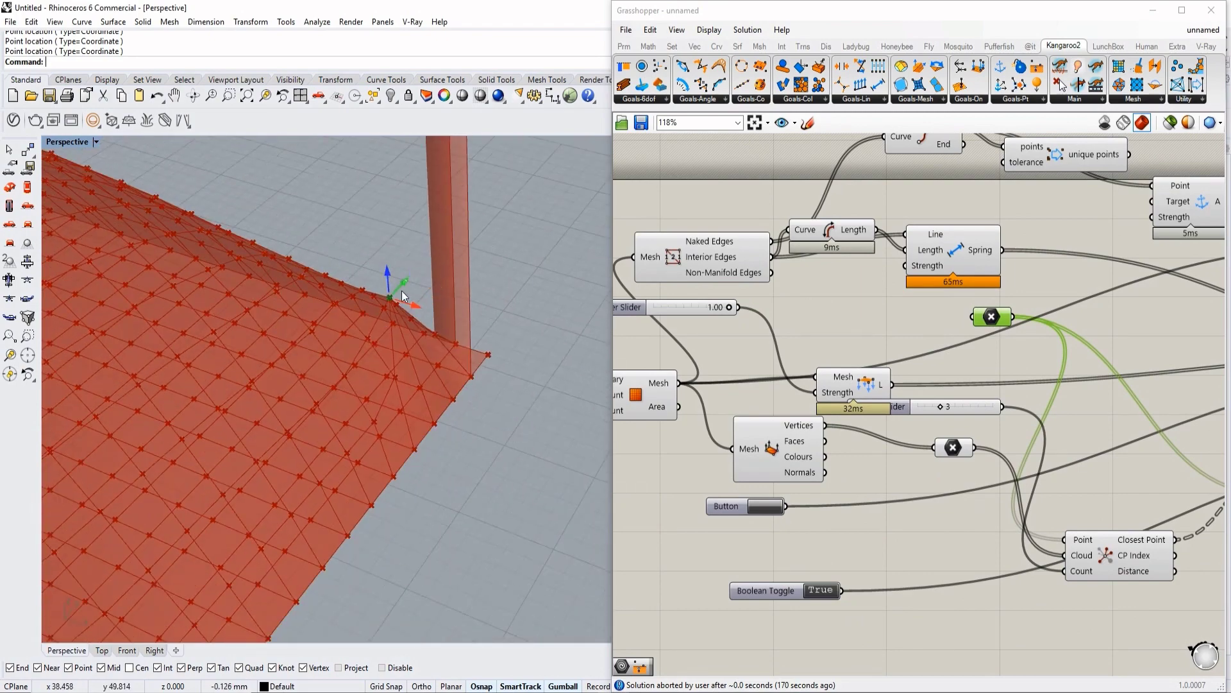
left_click_drag(402, 292, 318, 329)
left_click(772, 502)
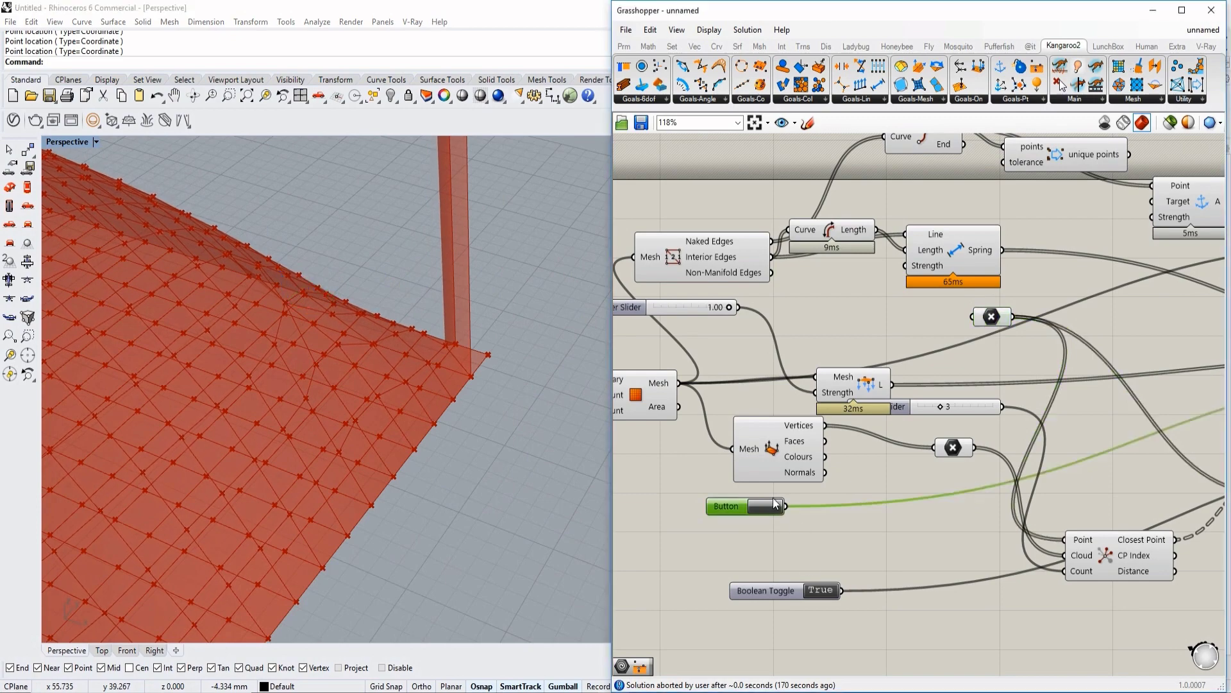
scroll(404, 421, "down", 8)
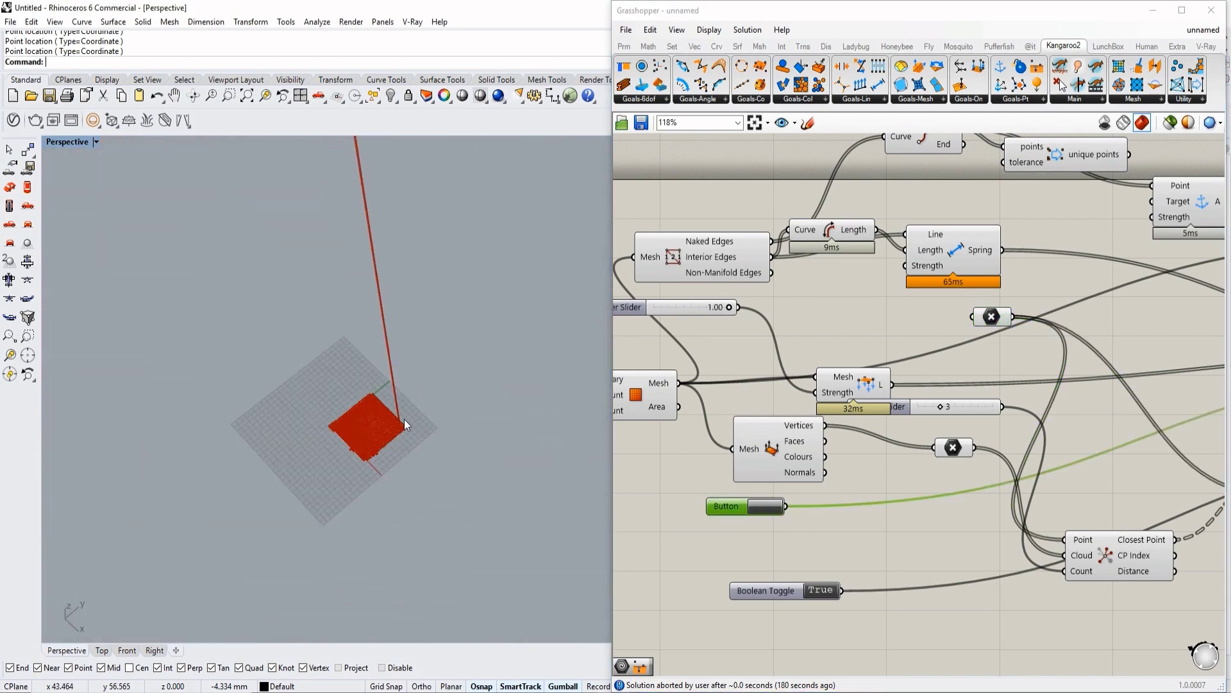
Examine the strip stretching from the mesh corner and the closest points picked for the raised-point anchors
scroll(345, 399, "down", 6)
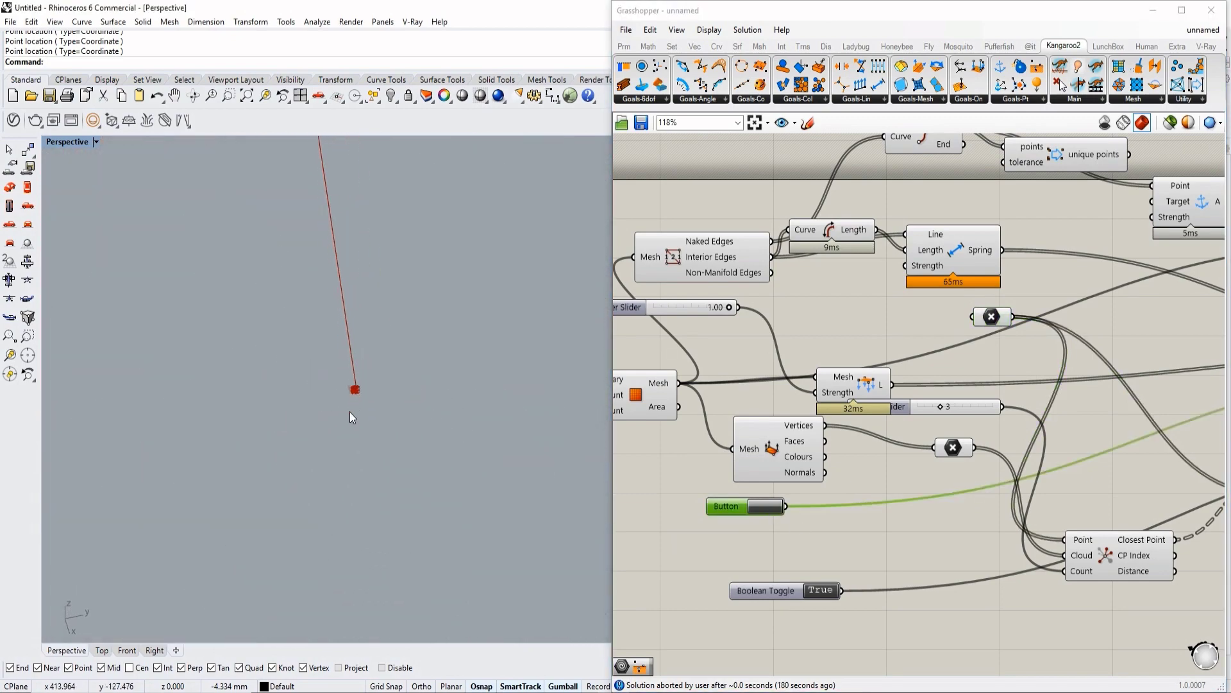
scroll(351, 417, "up", 12)
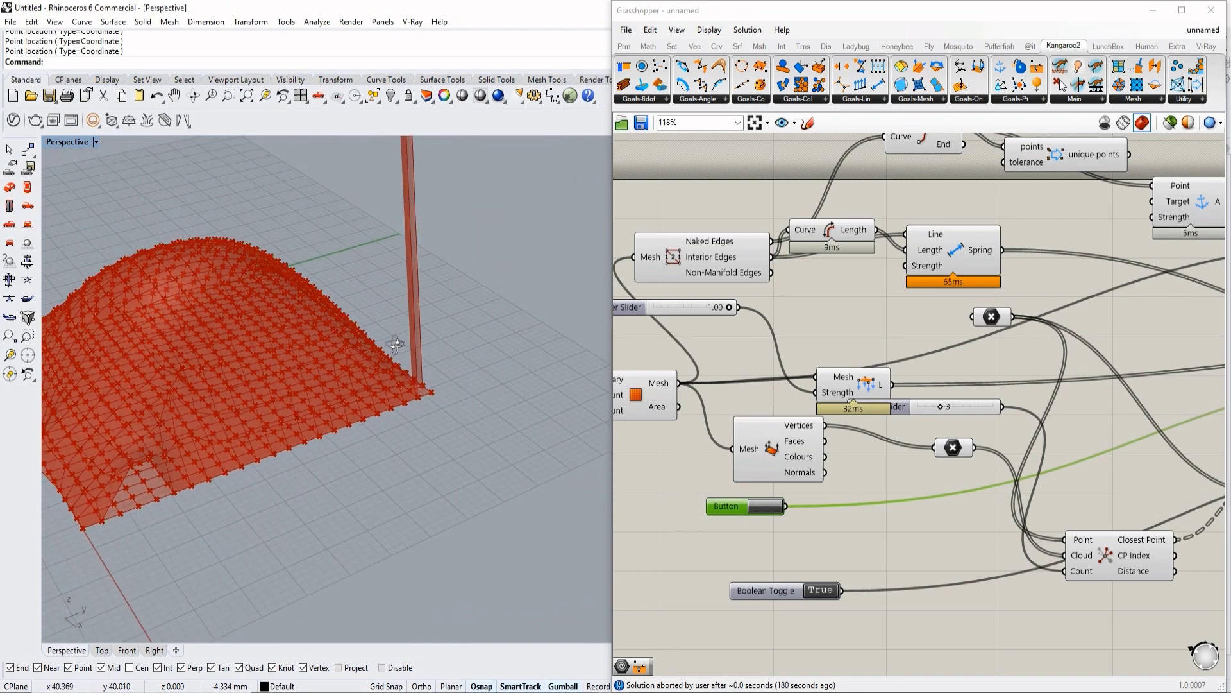
right_click_drag(919, 360, 678, 388)
scroll(678, 387, "down", 2)
scroll(926, 383, "up", 2)
right_click_drag(926, 382, 1138, 378)
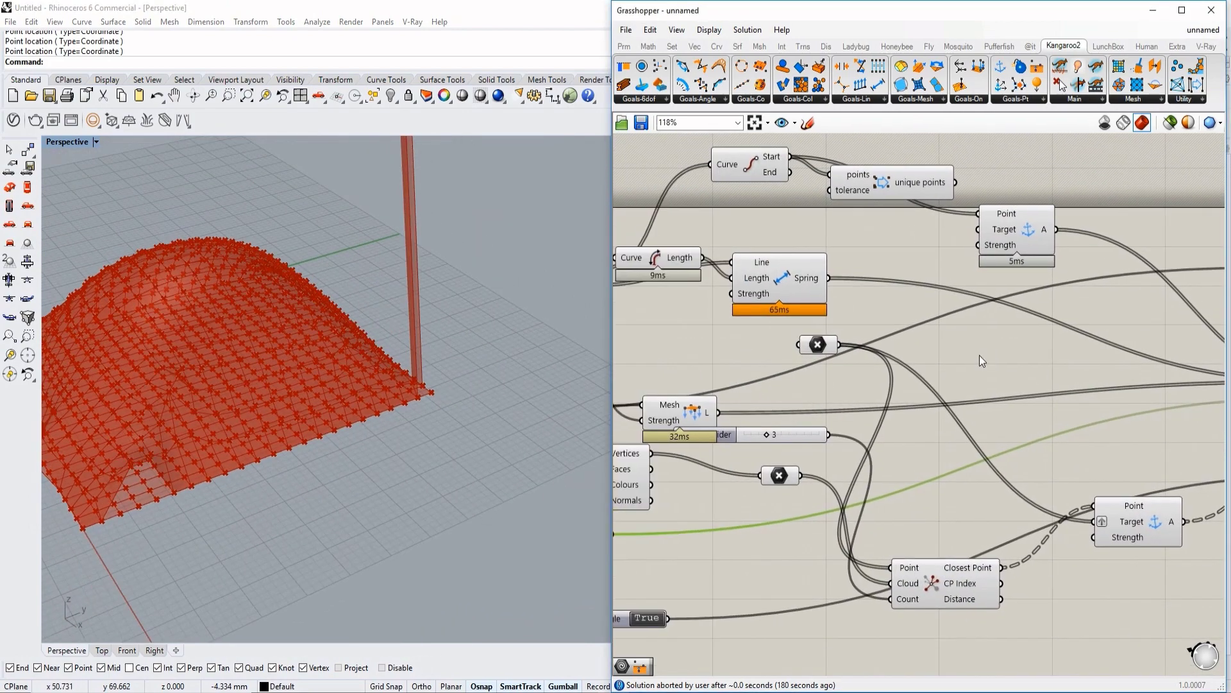
right_click_drag(923, 401, 957, 365)
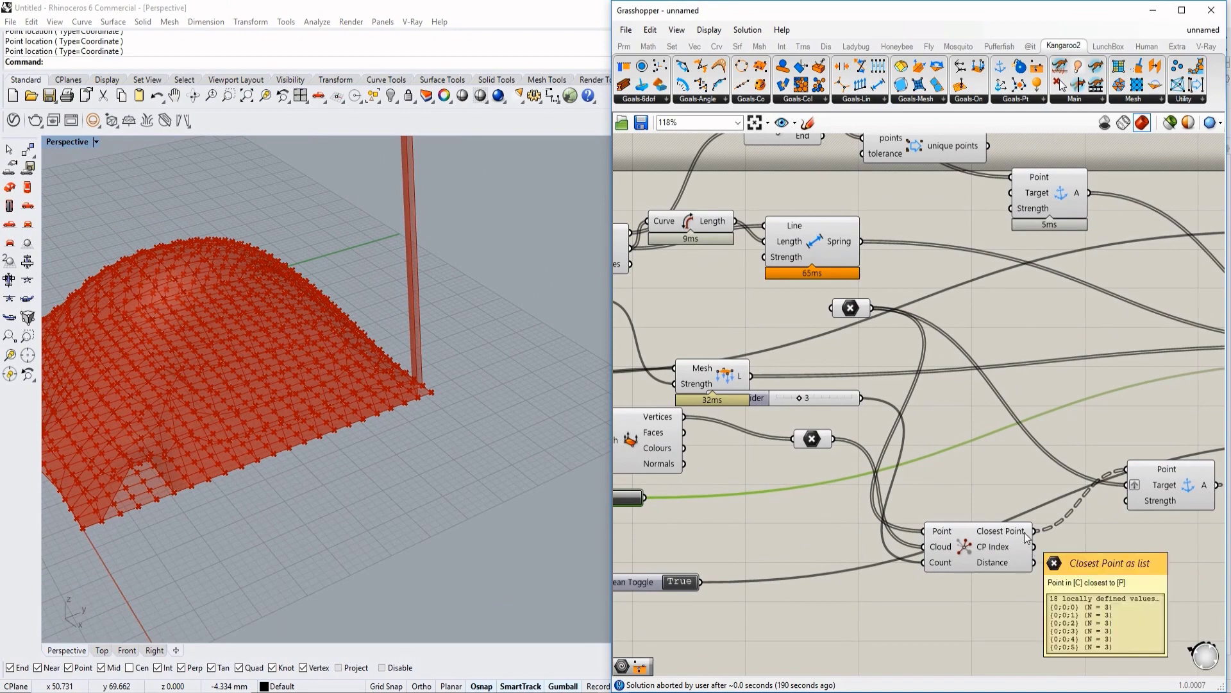
left_click(949, 559)
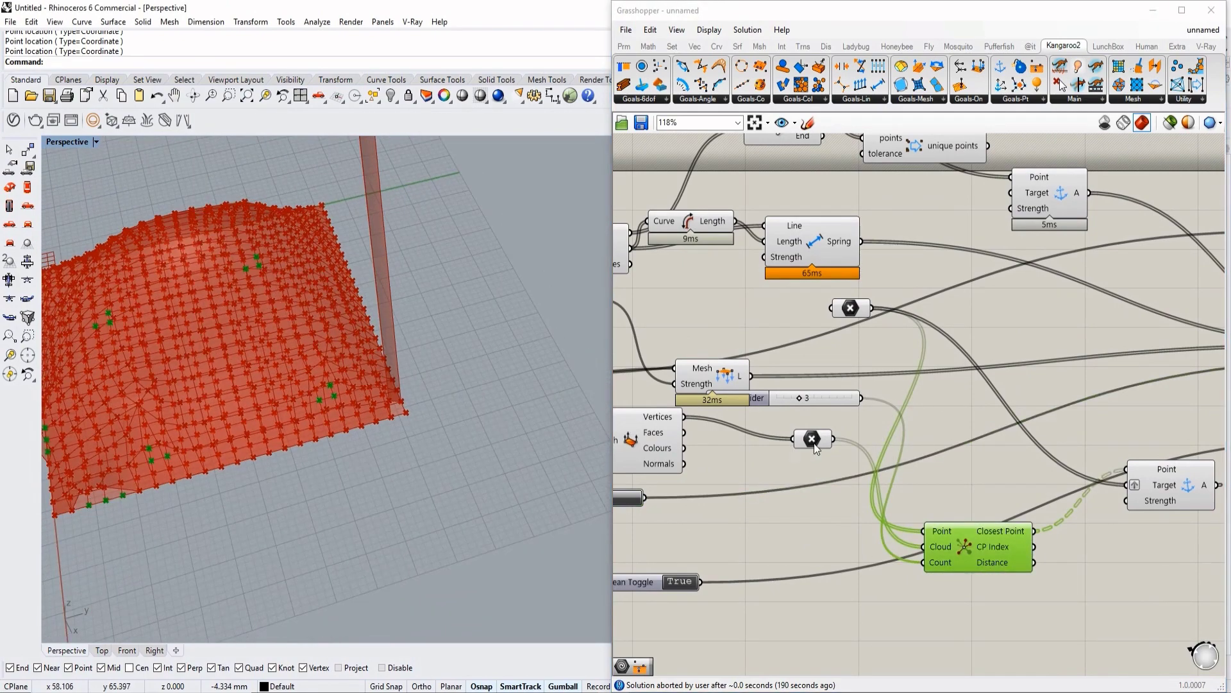
scroll(898, 449, "down", 3)
scroll(865, 345, "up", 4)
Feed the edge curves' End points instead of their Start points to the unique points component and edge anchor, and reset the solver
right_click_drag(938, 282, 916, 317)
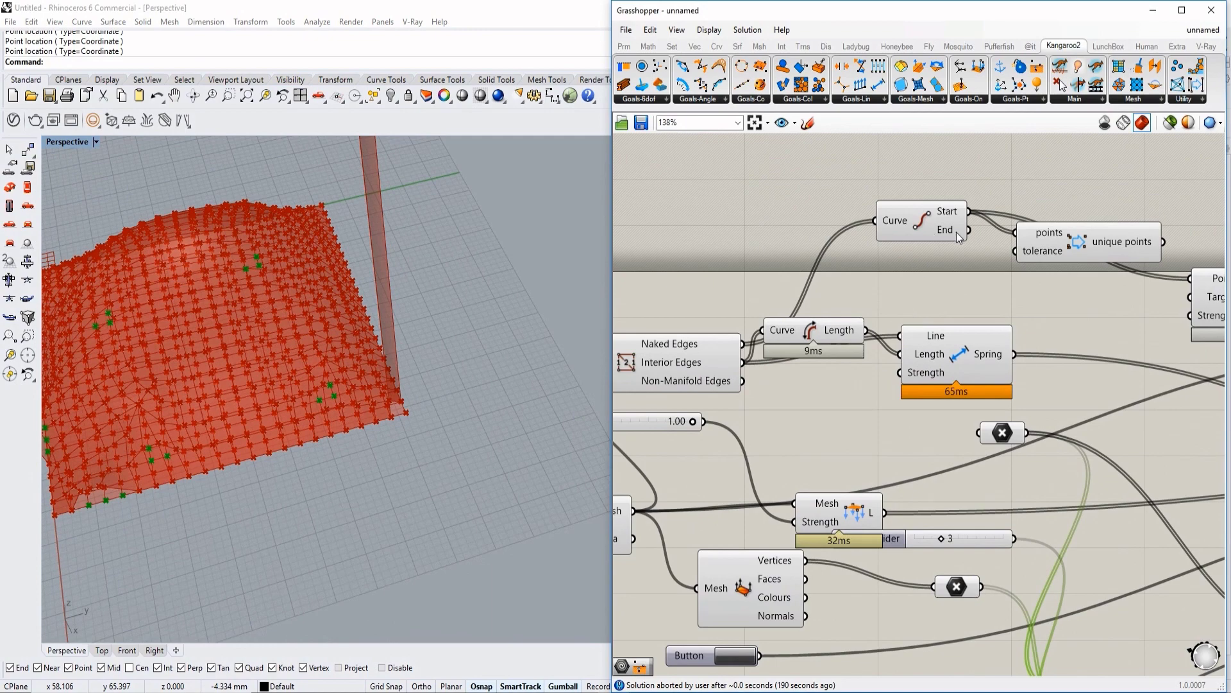
scroll(898, 385, "down", 2)
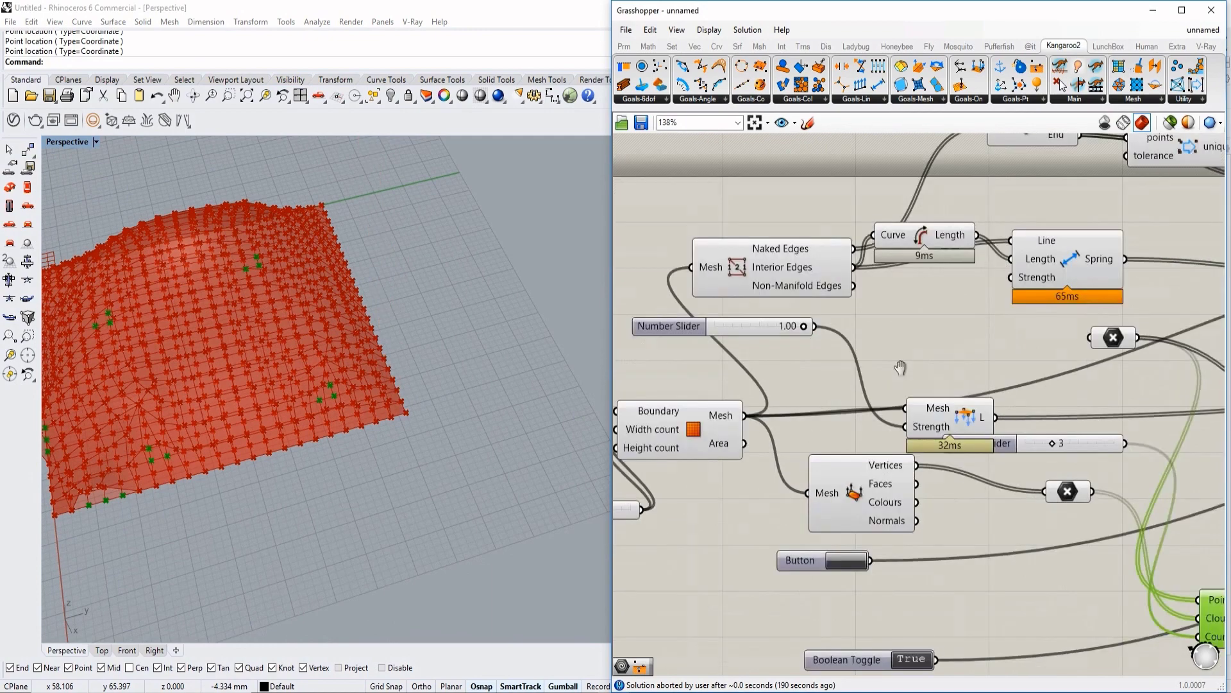
scroll(296, 390, "down", 4)
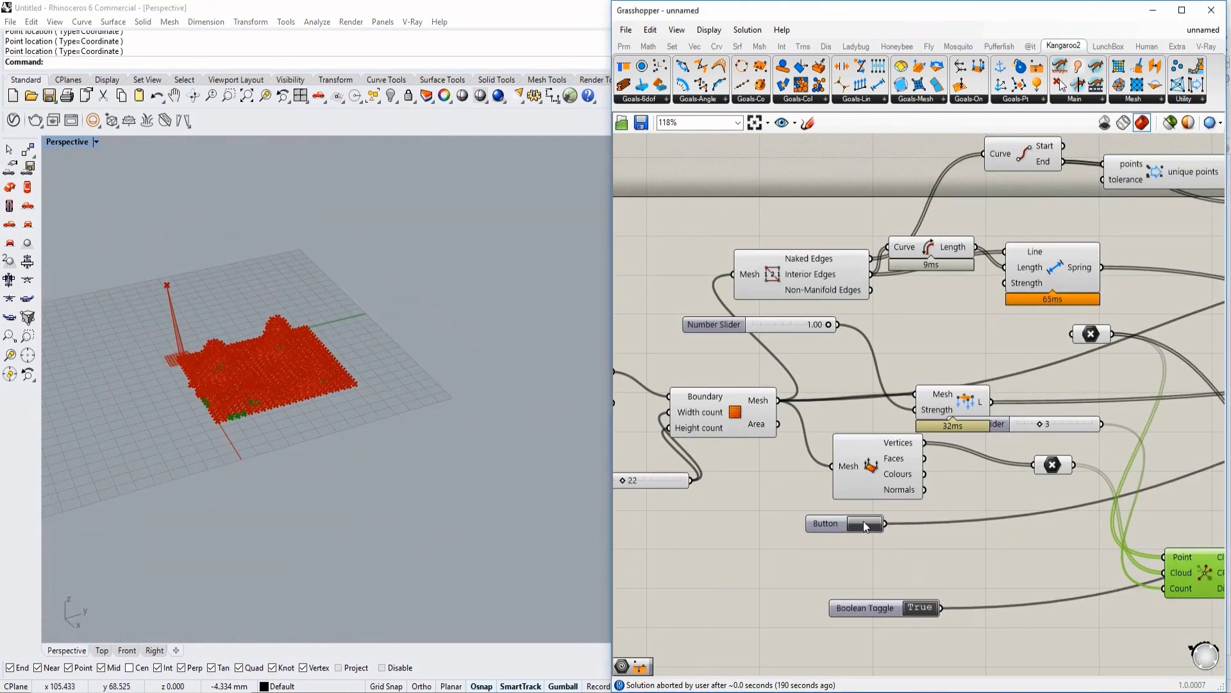
scroll(244, 407, "up", 5)
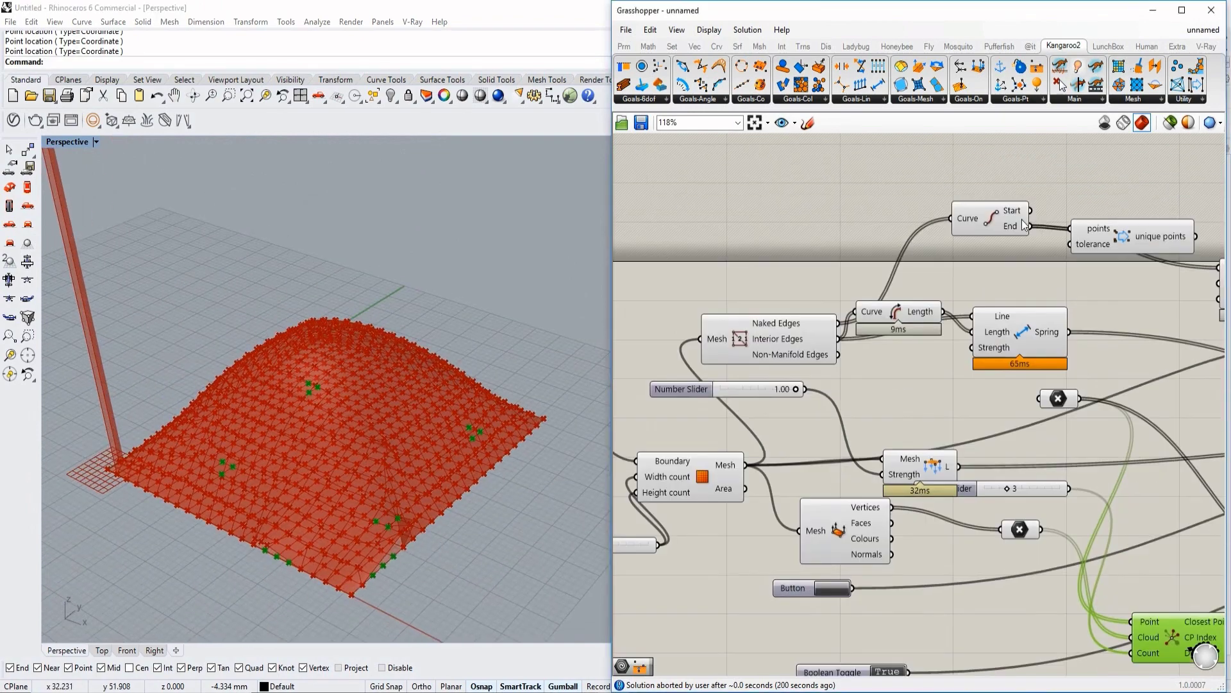
Inspect the edge anchor points at the stretched mesh corner by highlighting the unique points and checking the anchor's Point input
left_click(917, 321)
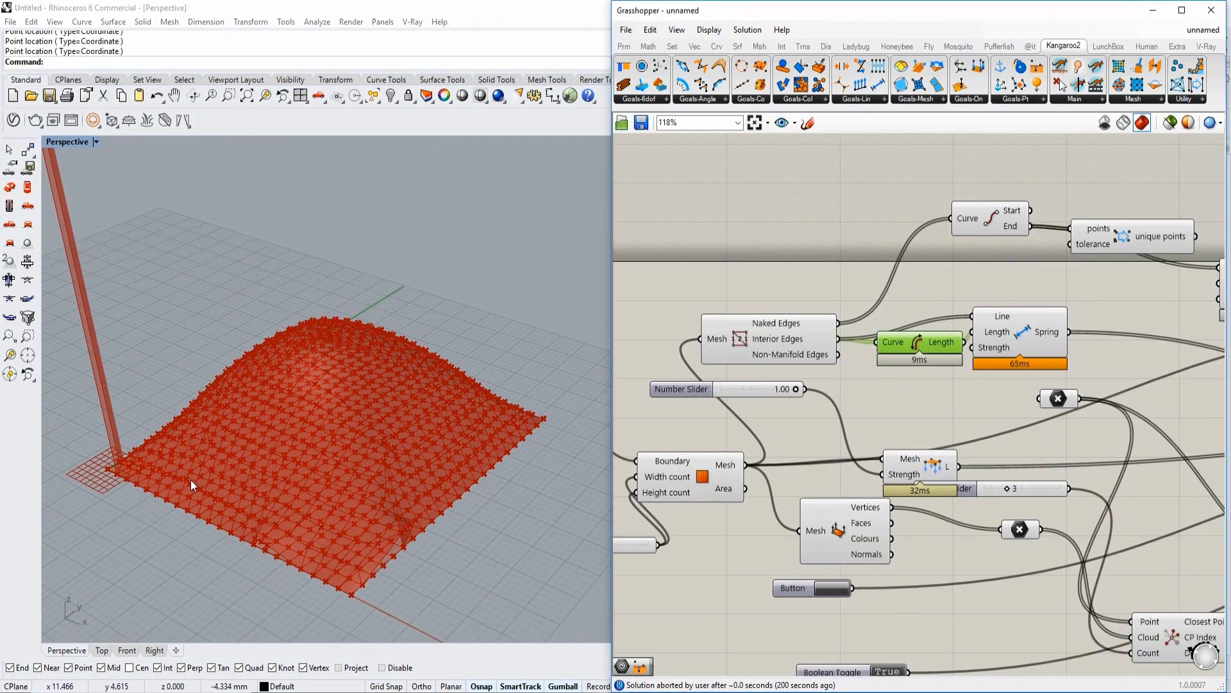
right_click_drag(190, 480, 223, 472)
right_click_drag(1029, 312, 901, 330)
left_click(1038, 218)
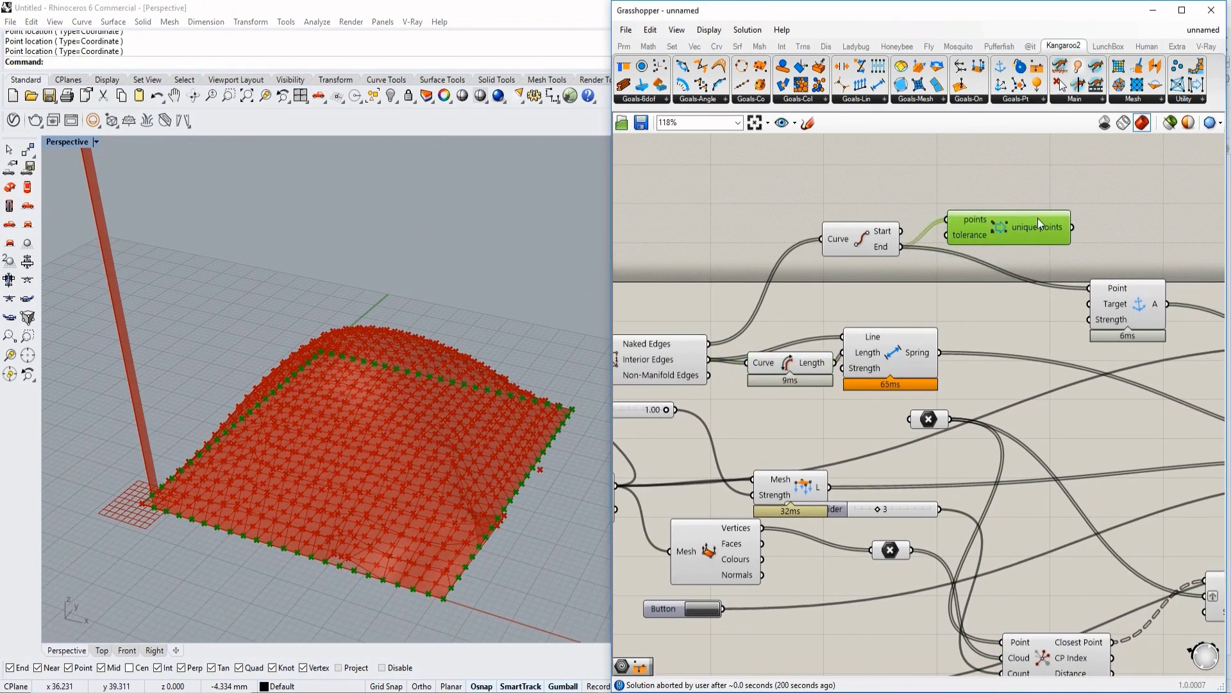
left_click_drag(1038, 219, 1038, 215)
mouse_move(1116, 290)
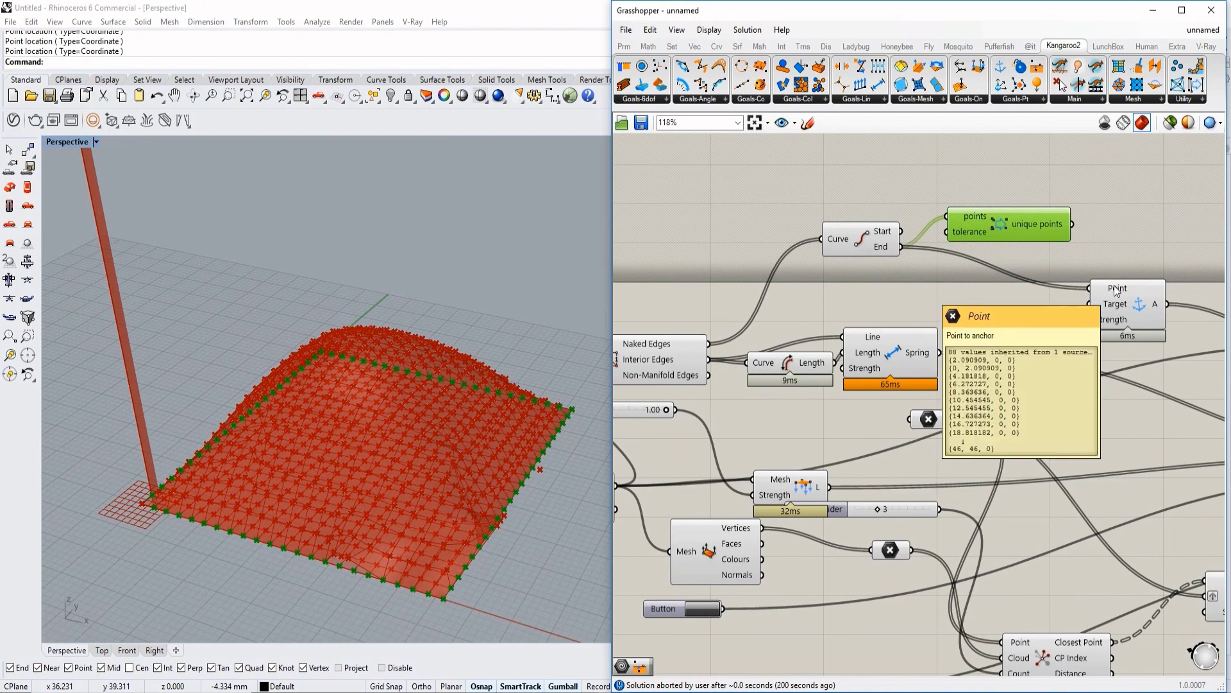
scroll(166, 502, "up", 3)
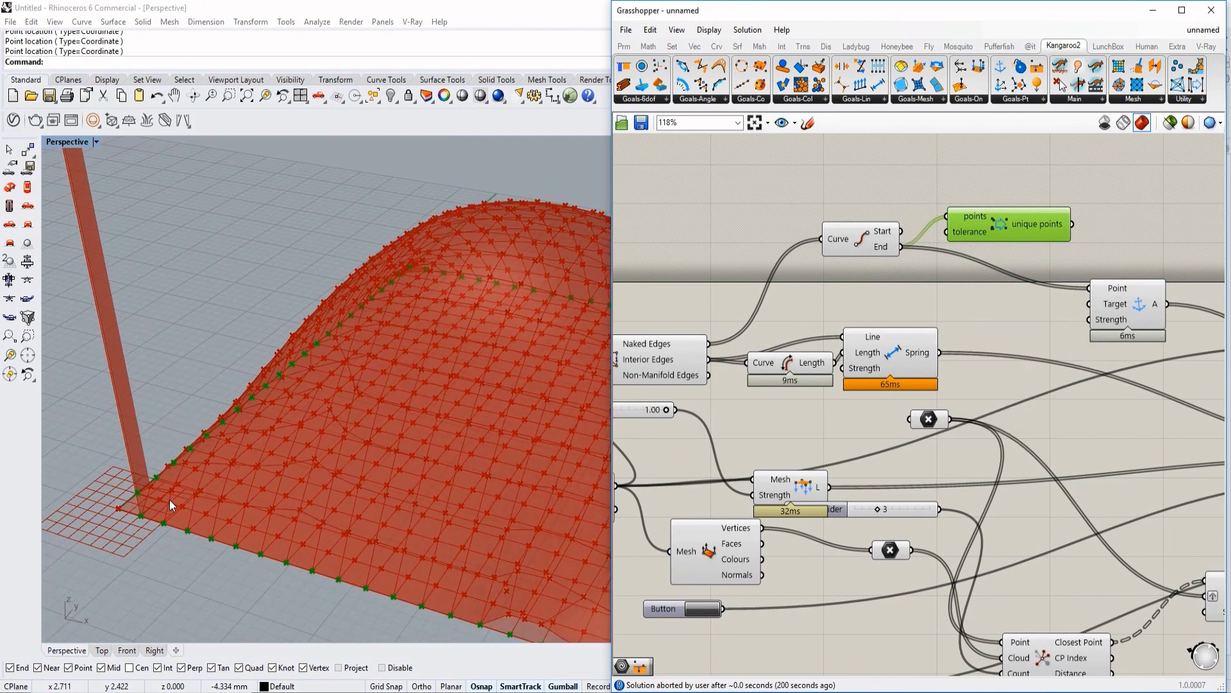
scroll(118, 509, "up", 3)
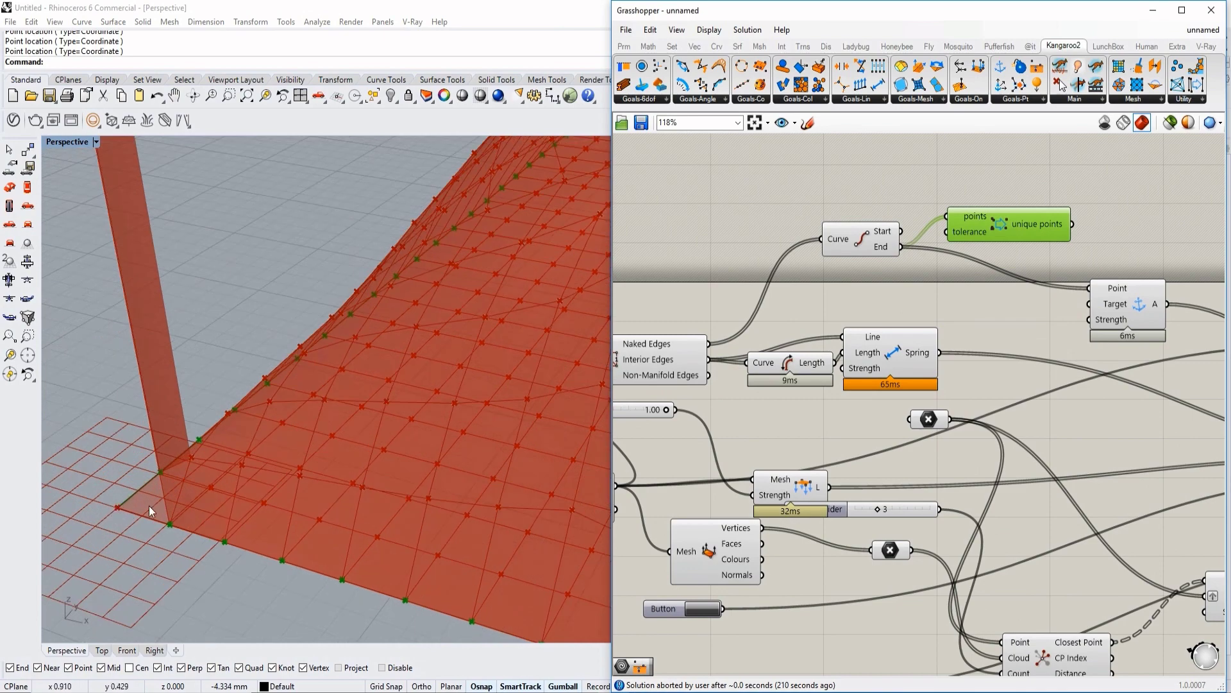
scroll(129, 518, "down", 5)
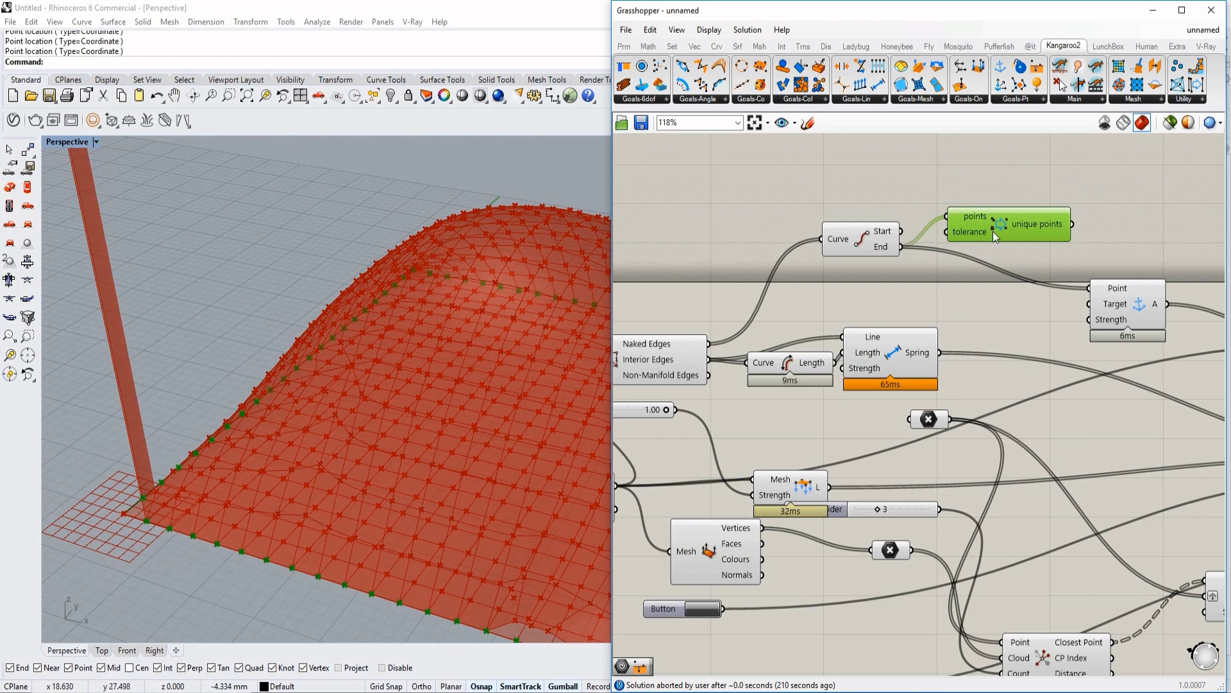
Add a Merge component and connect the edge curves' Start and End points to its D1 and D2 inputs
double_click(908, 191)
type("merge")
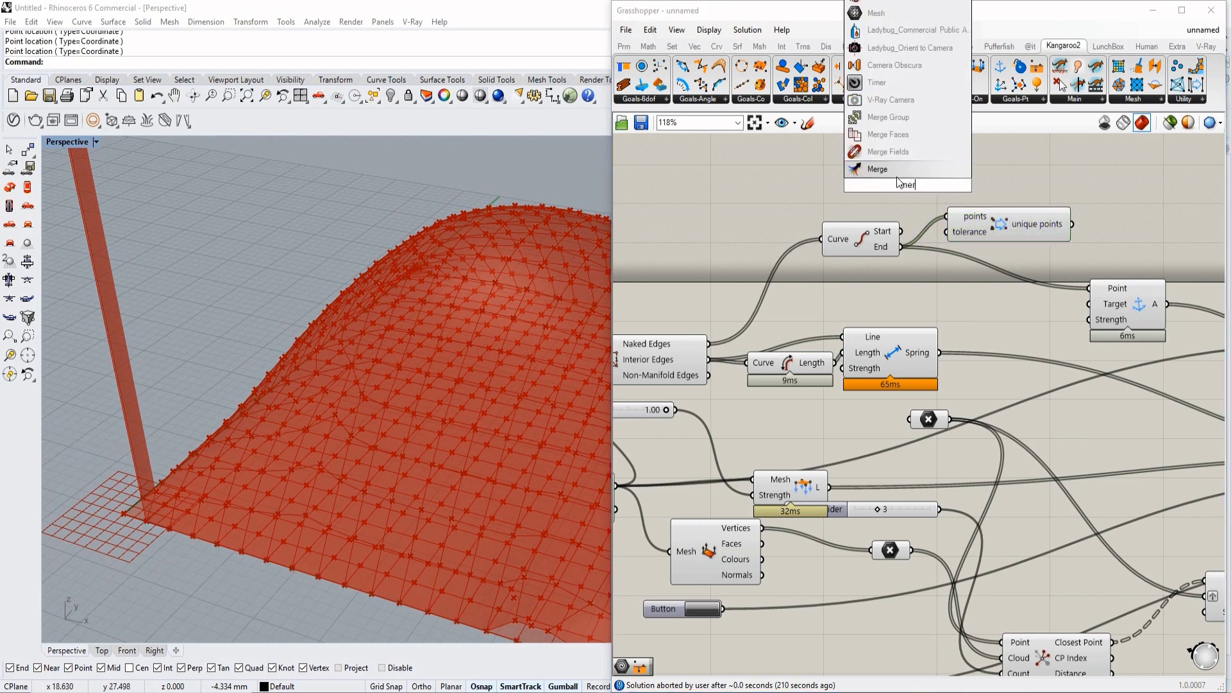
key("Return")
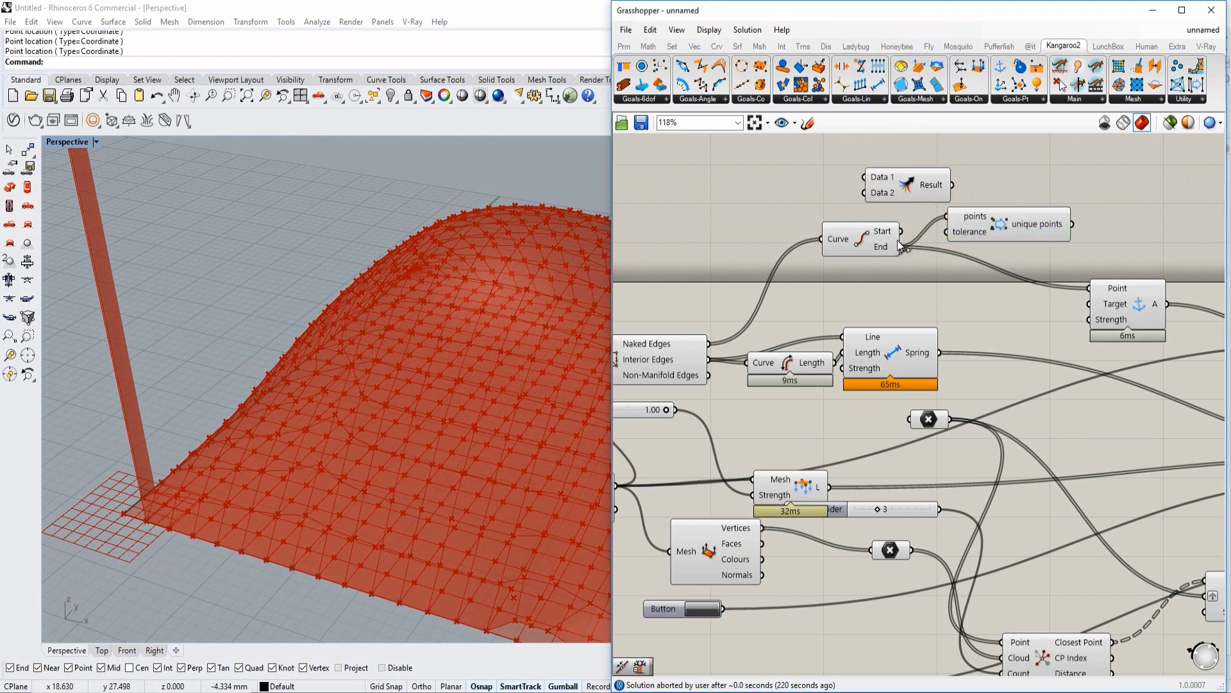
left_click_drag(887, 210, 868, 191)
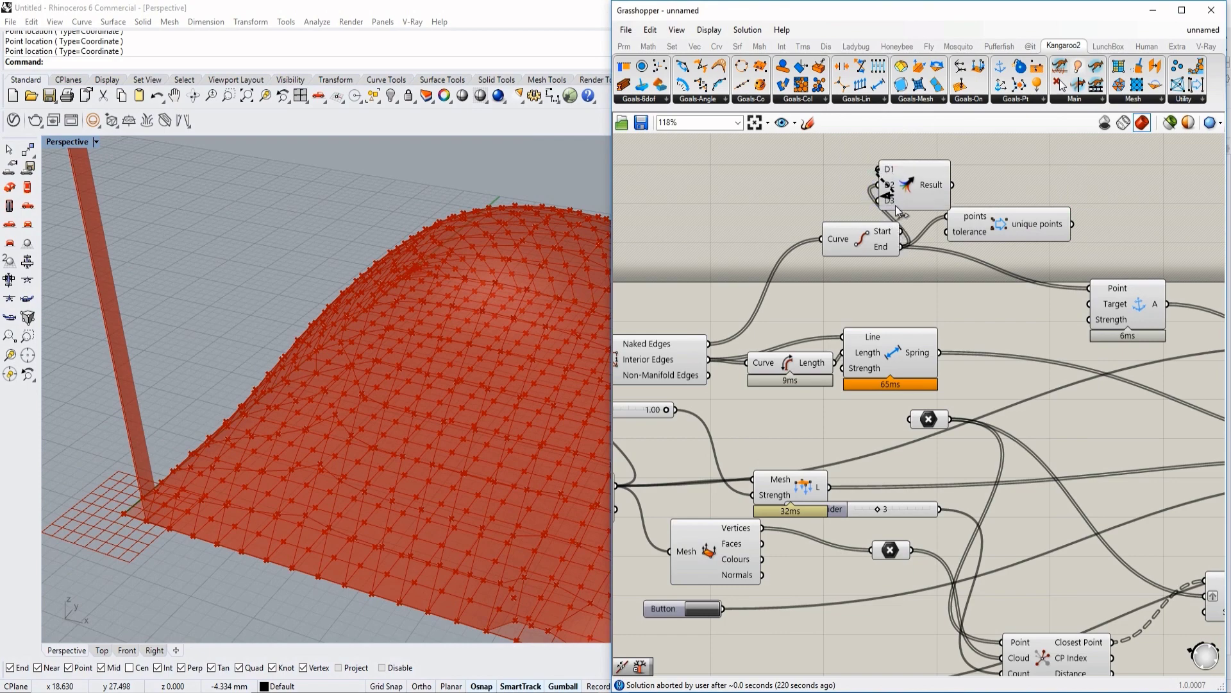
scroll(941, 232, "up", 2)
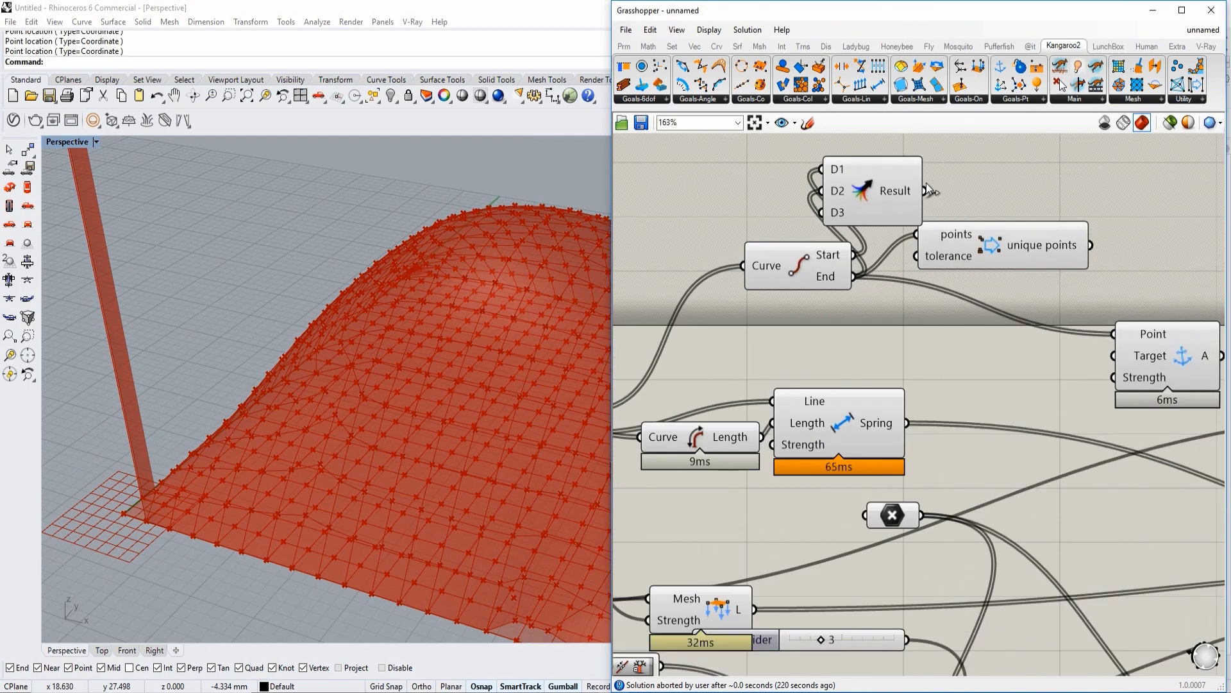
Connect the Merge Result to the unique points component and the unique points to the edge anchor's Point input
right_click_drag(1043, 241, 1012, 244)
scroll(102, 531, "up", 7)
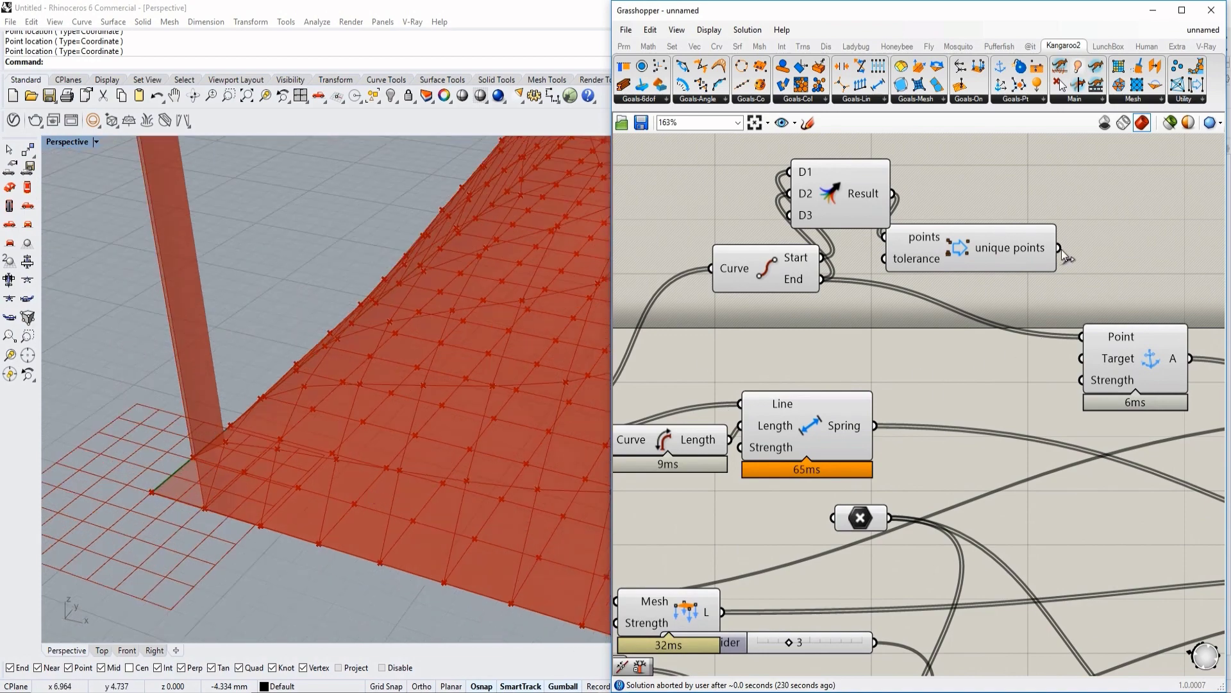
scroll(1080, 340, "down", 3)
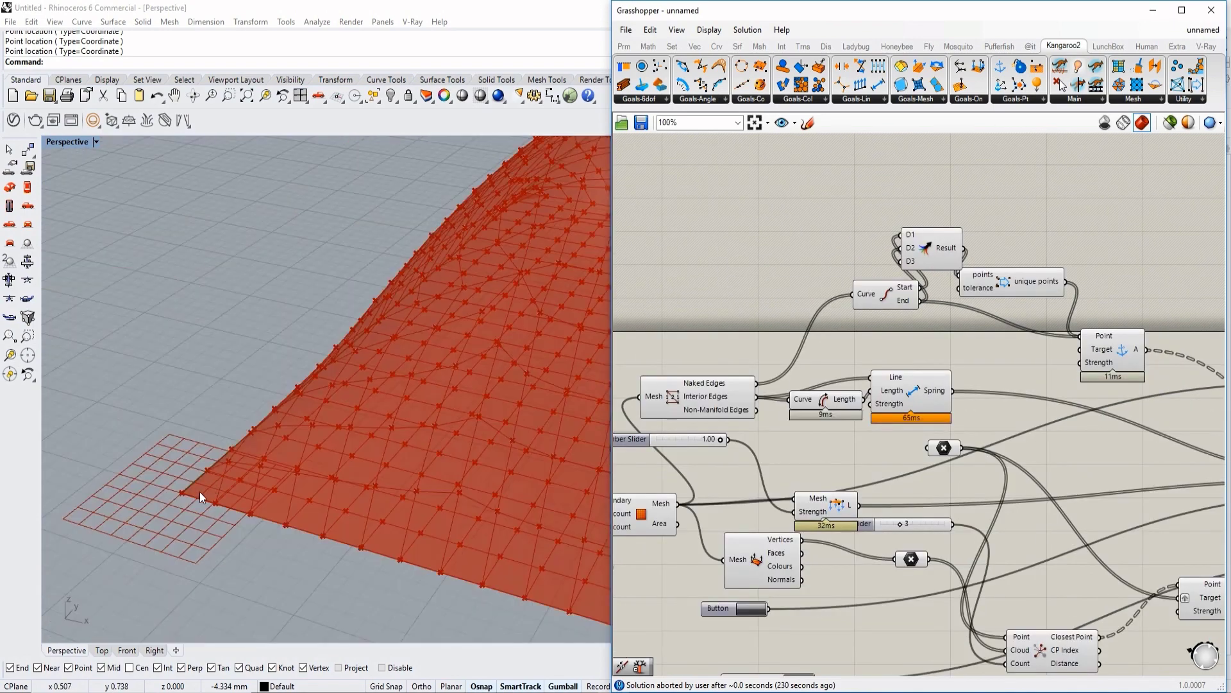
scroll(179, 495, "down", 4)
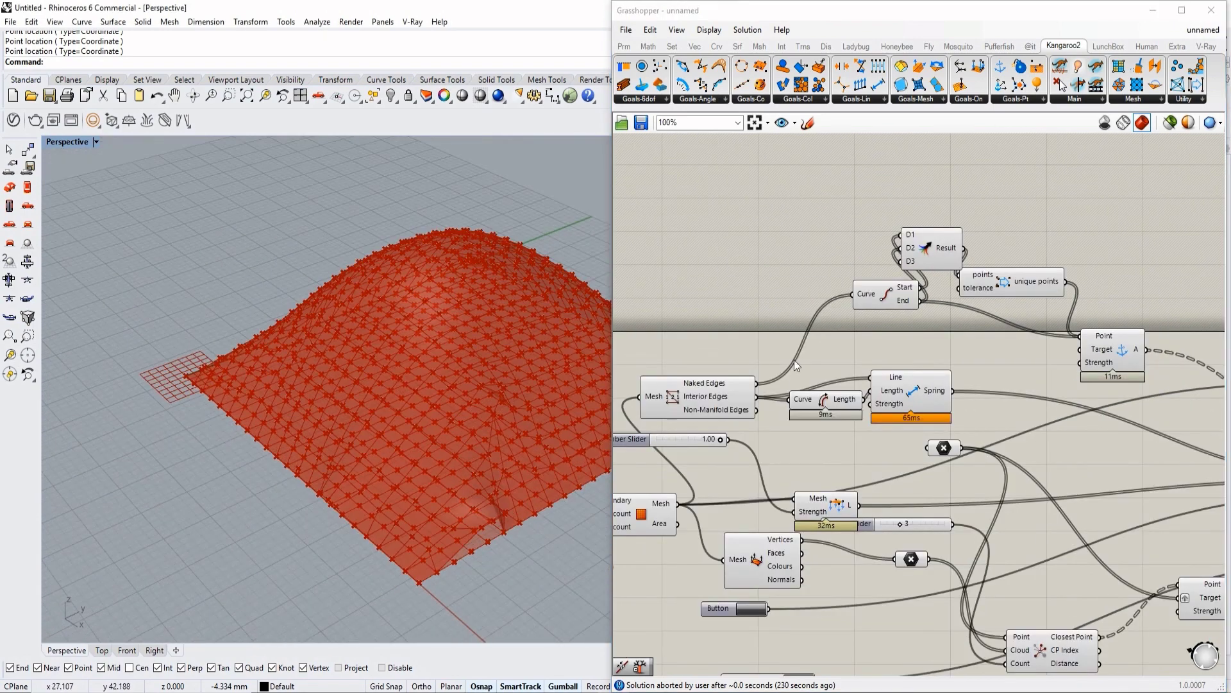
Set the mesh load strength slider to -0.22 and view the relaxed mesh from a low angle
right_click_drag(891, 470, 912, 411)
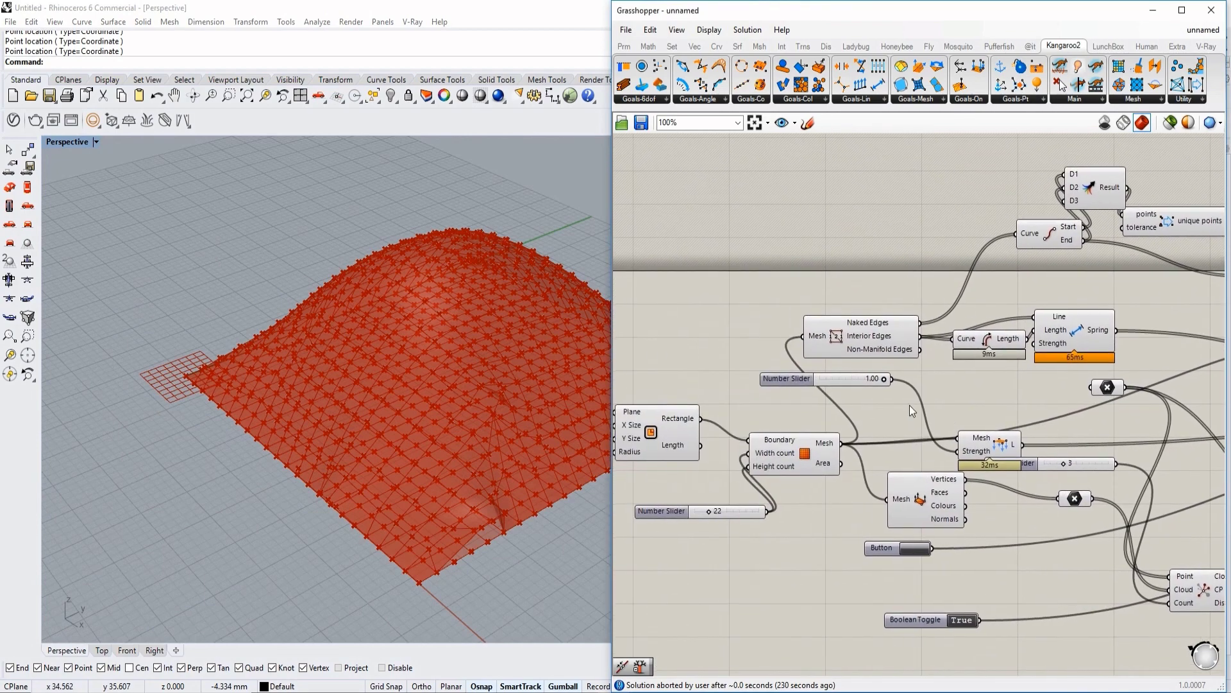
scroll(621, 396, "up", 4)
left_click_drag(879, 361, 799, 362)
right_click_drag(513, 443, 561, 415)
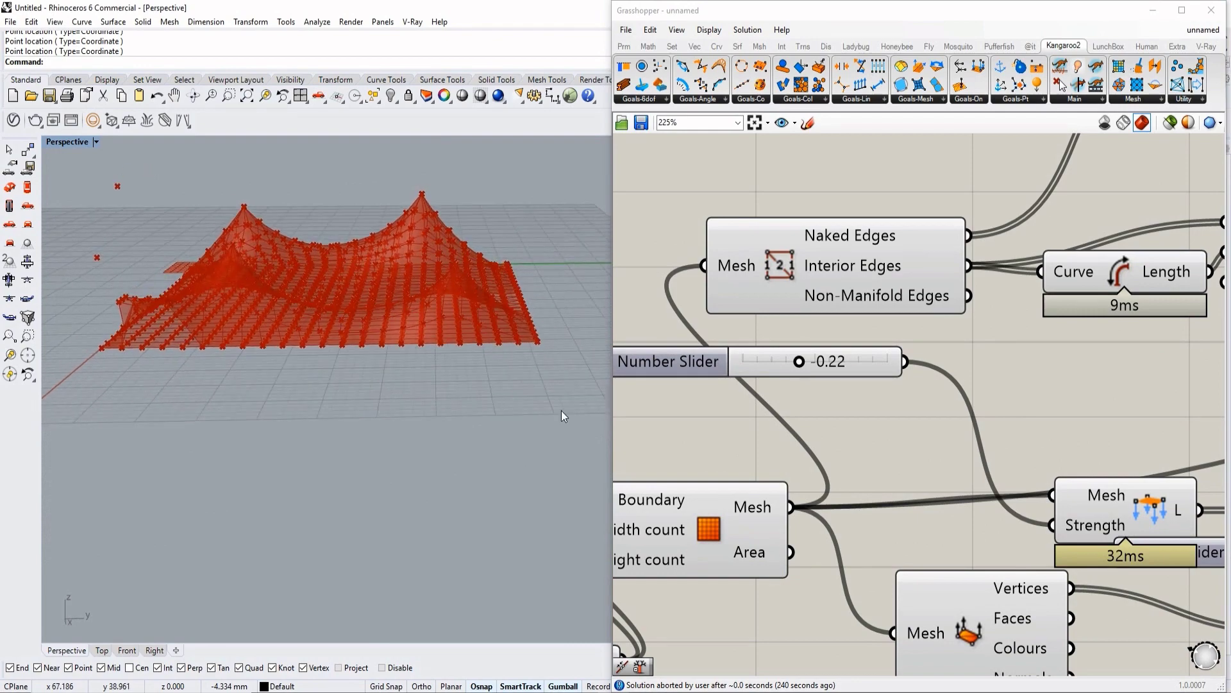
Add a Custom Preview component beside the Kangaroo solver's outputs
scroll(898, 444, "down", 4)
right_click_drag(947, 424, 882, 423)
right_click_drag(1187, 442, 858, 432)
scroll(857, 432, "down", 1)
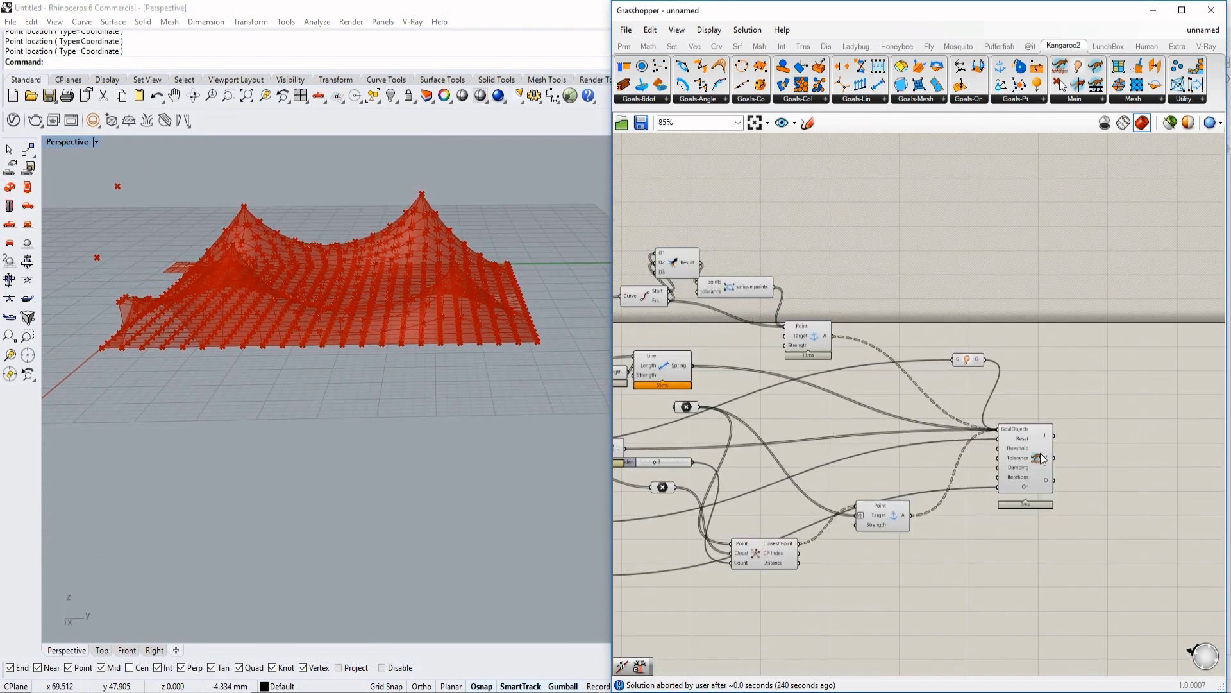
scroll(1045, 457, "up", 1)
left_click(1033, 459)
right_click_drag(878, 224, 749, 192)
double_click(964, 439)
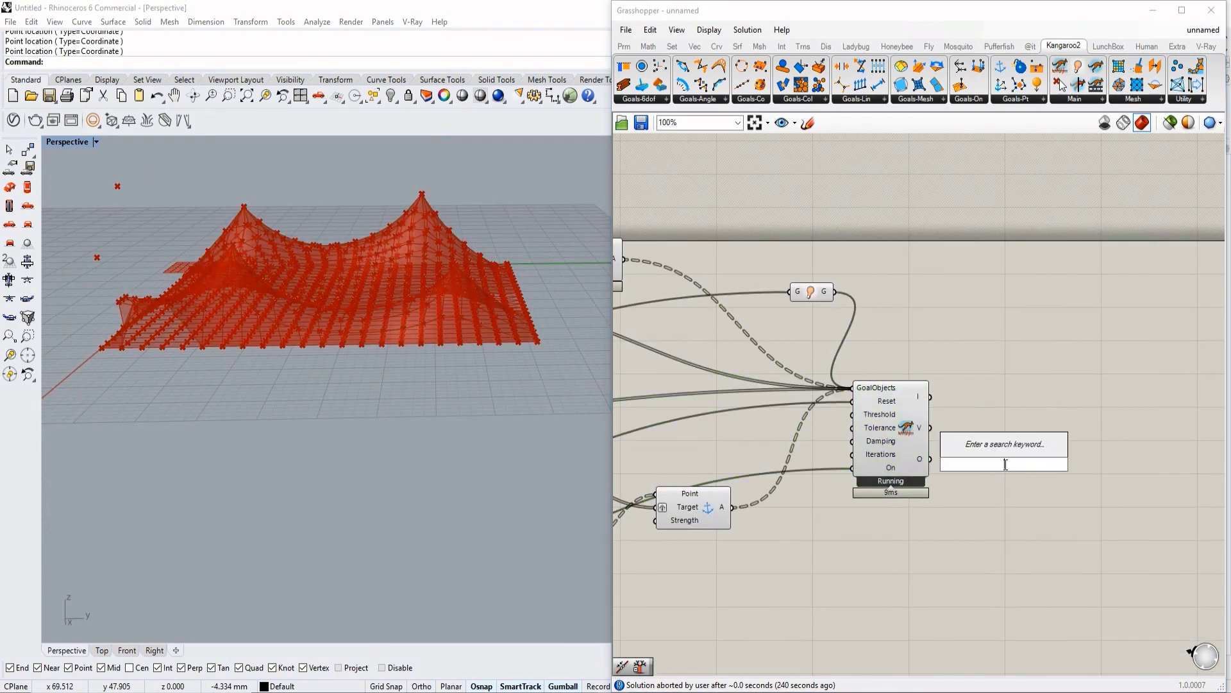
type("cus")
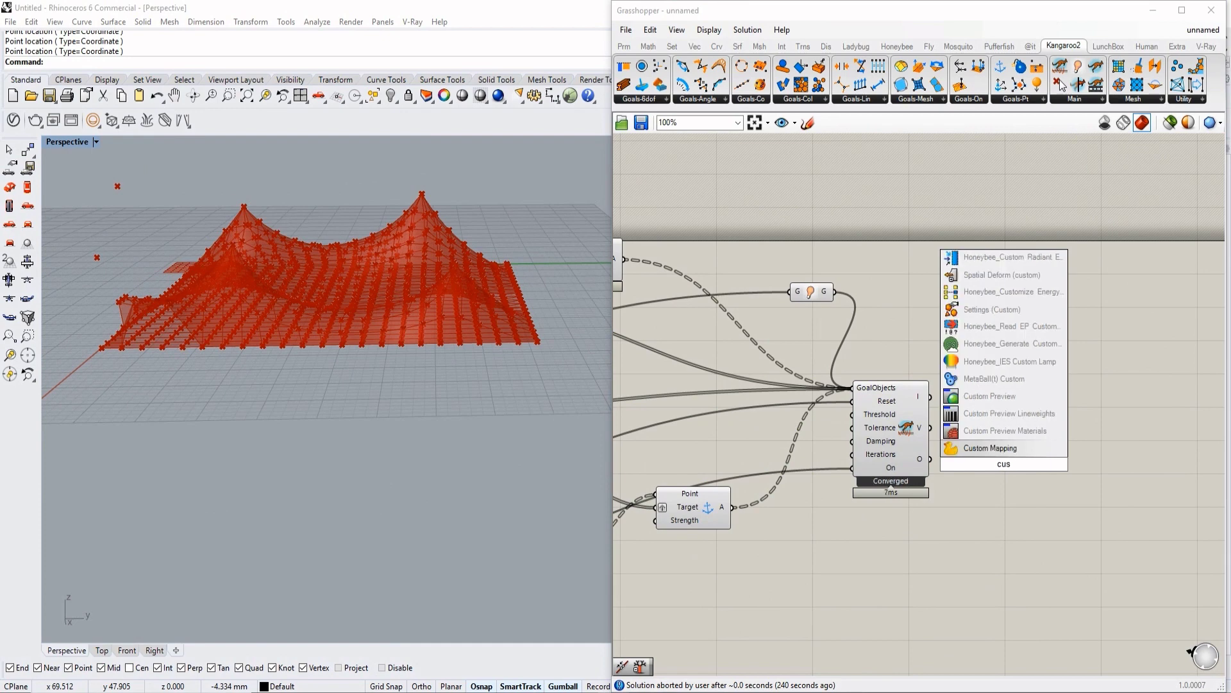
left_click(989, 396)
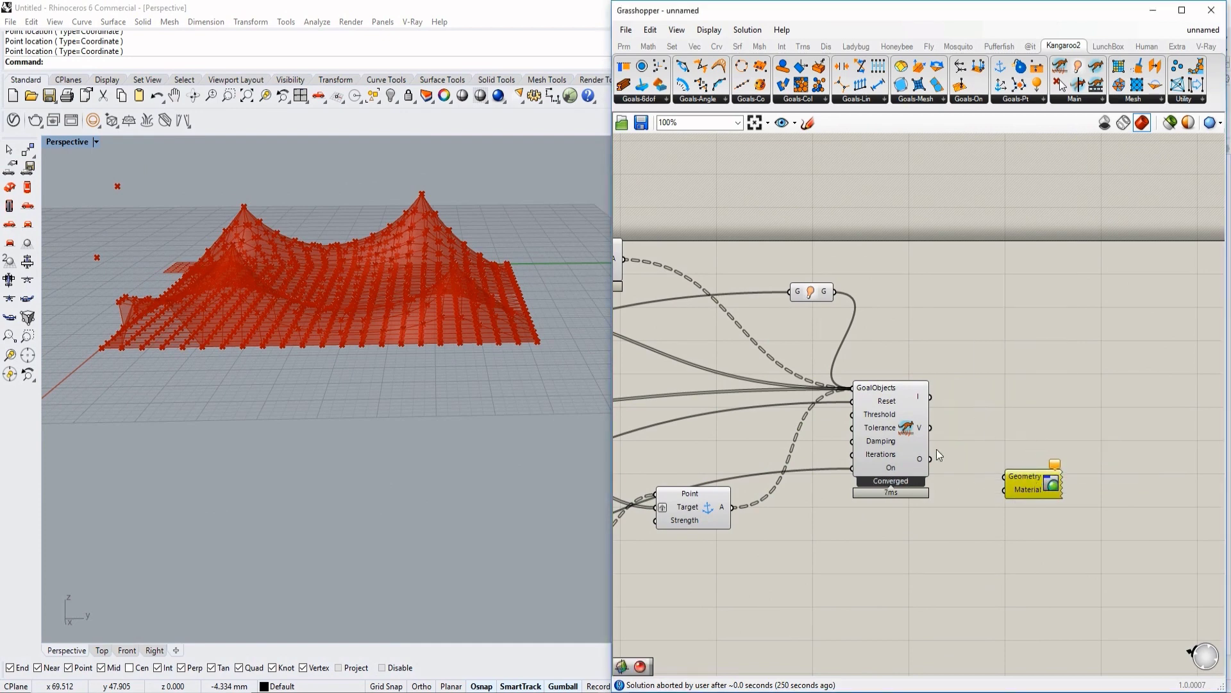
Add a Colour Picker component near the Custom Preview
scroll(936, 449, "up", 2)
double_click(1029, 600)
type("color")
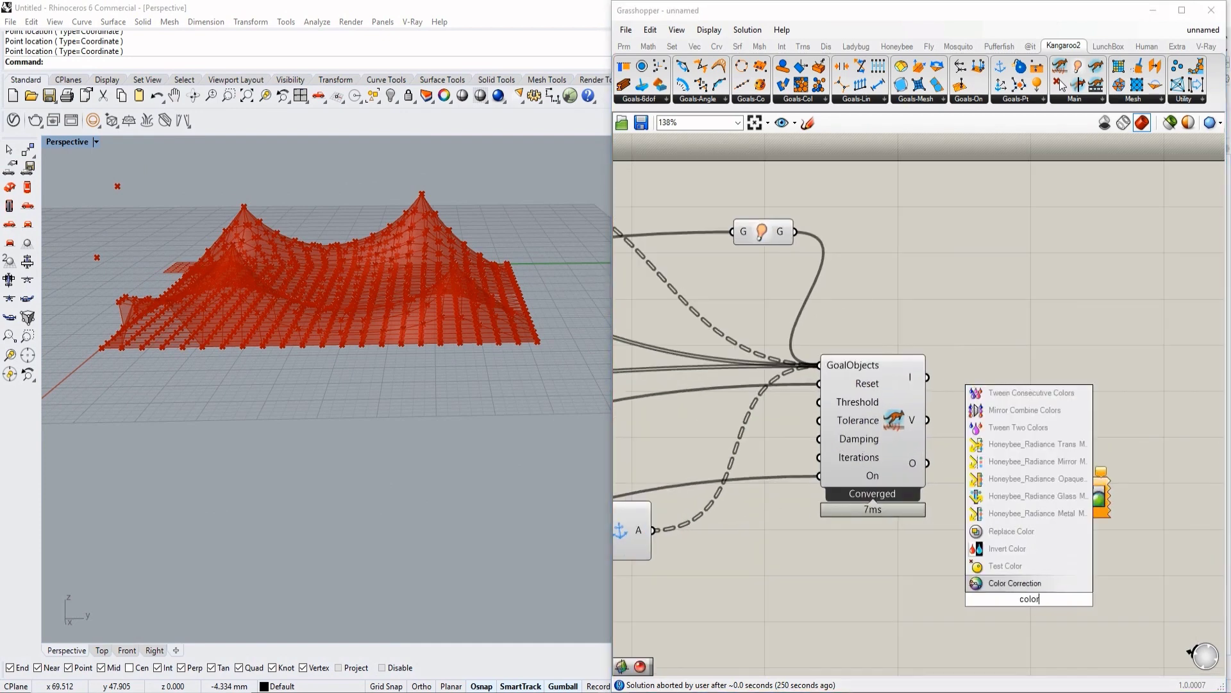
type(" picker")
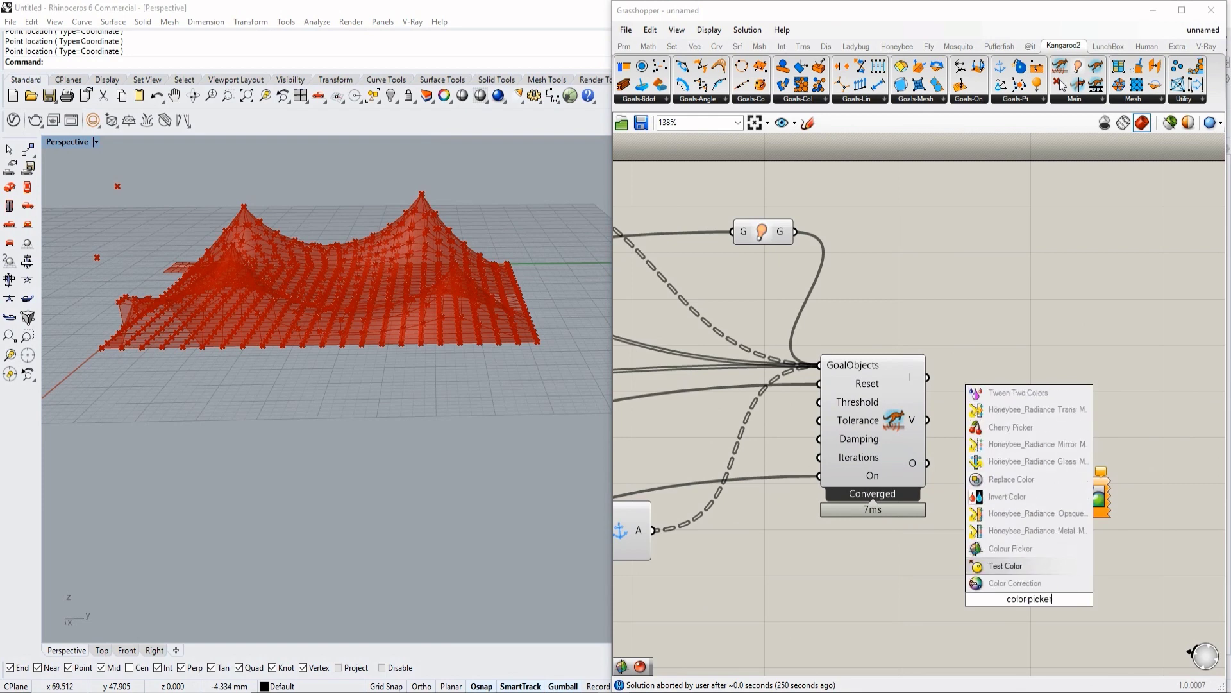
left_click(1019, 549)
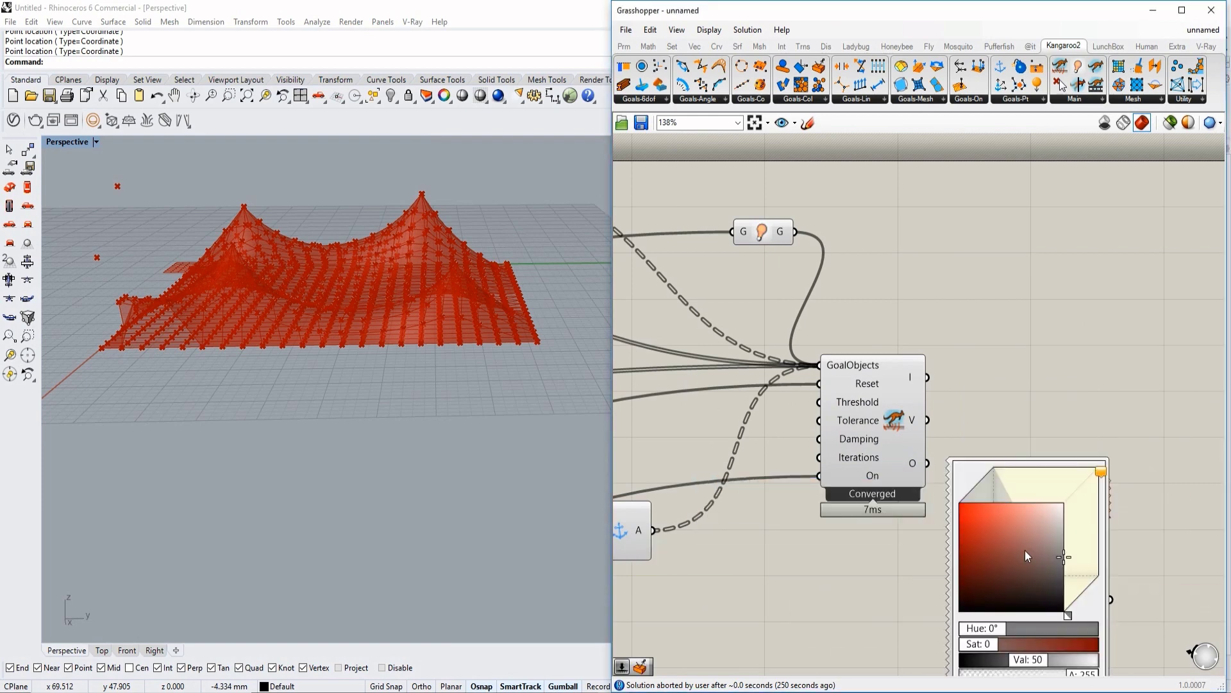
Set the Colour Picker to green with hue 110°, saturation 68 and value 58
left_click_drag(1055, 559, 1000, 547)
left_click_drag(986, 630, 1013, 630)
left_click(1003, 537)
scroll(1008, 545, "up", 1)
right_click_drag(876, 547, 755, 518)
scroll(755, 518, "down", 2)
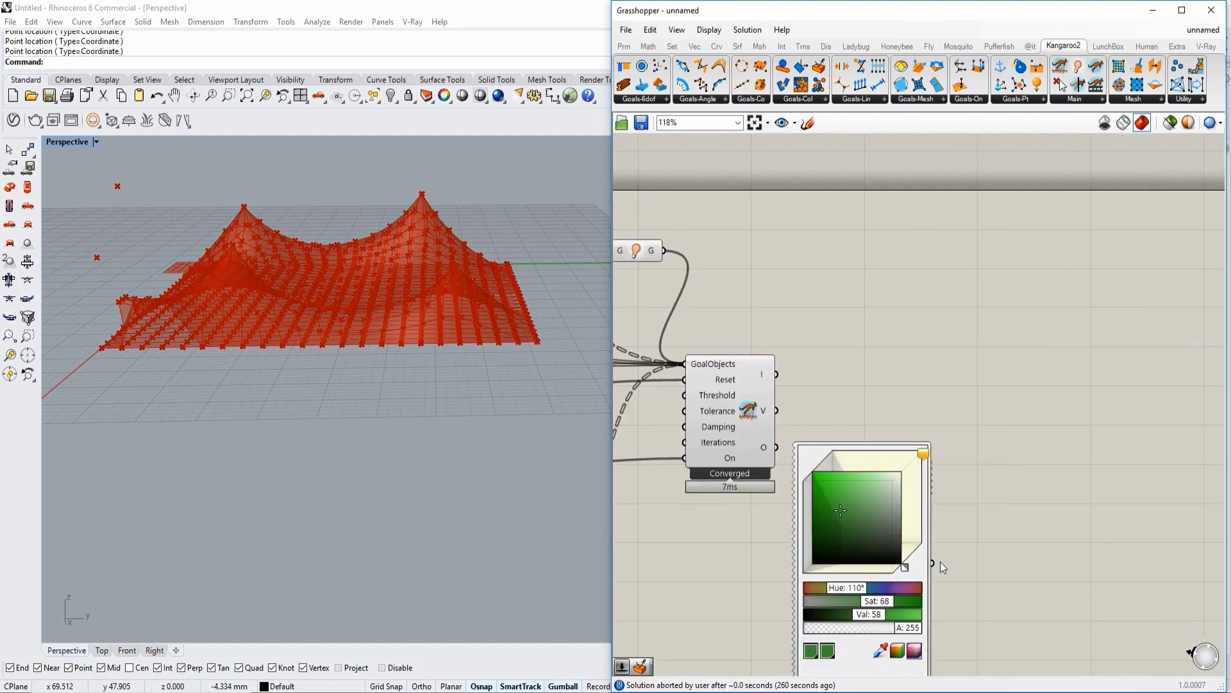
Move the Colour Picker beside the solver, connect it to the Custom Preview's Material, and connect the solver's O output to its Geometry
scroll(937, 557, "up", 2)
left_click_drag(920, 563, 752, 588)
left_click_drag(750, 581, 662, 596)
scroll(716, 585, "down", 4)
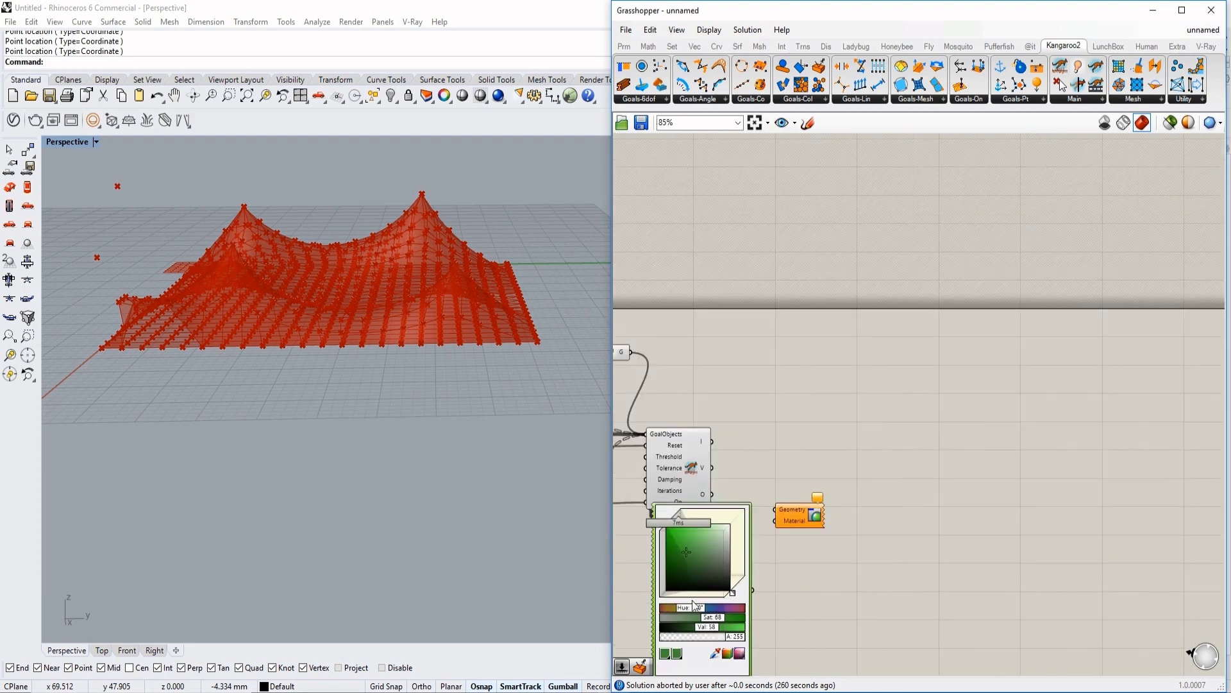
scroll(732, 596, "up", 2)
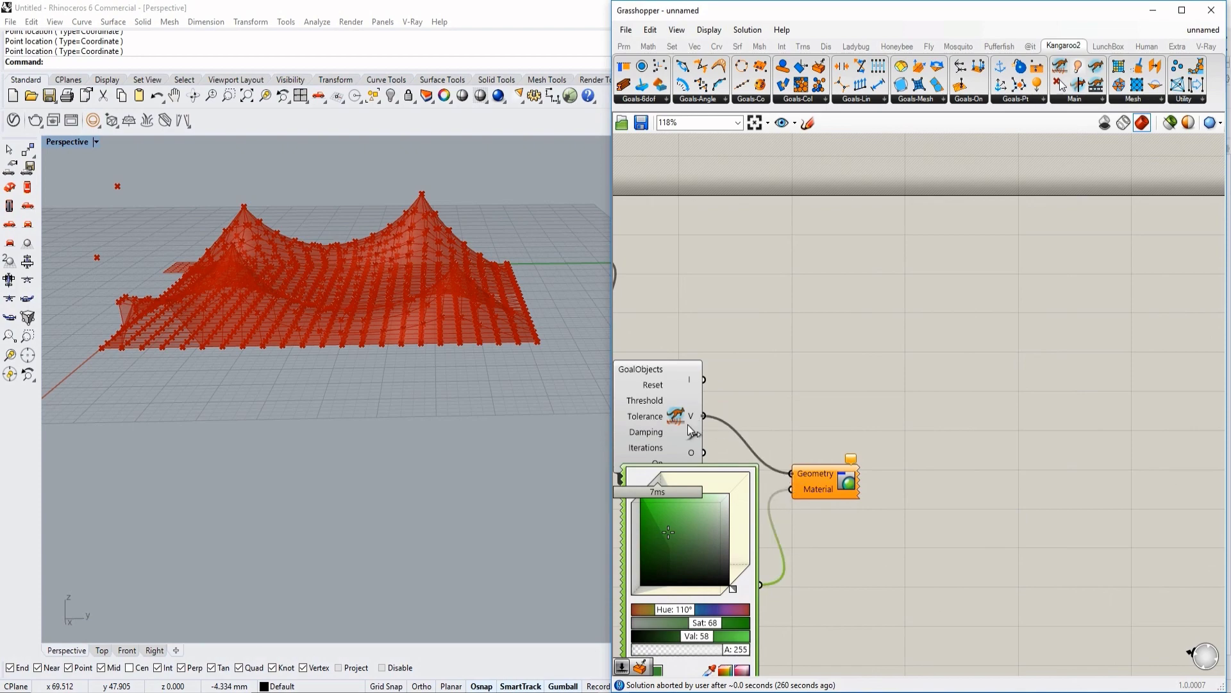
left_click_drag(697, 452, 701, 452)
right_click_drag(784, 450, 994, 466)
scroll(822, 435, "down", 2)
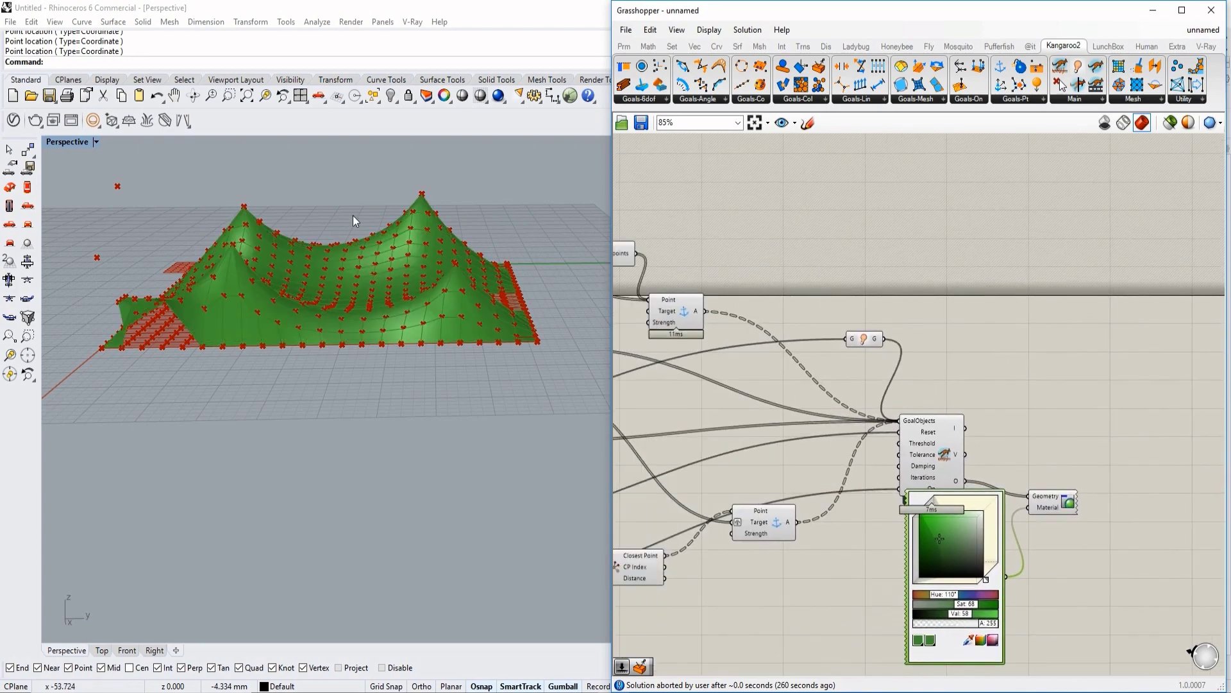
Show the hidden objects in Rhino and set the Perspective viewport to the Rendered display mode
right_click_drag(375, 305, 383, 368)
scroll(383, 368, "down", 4)
type("Show")
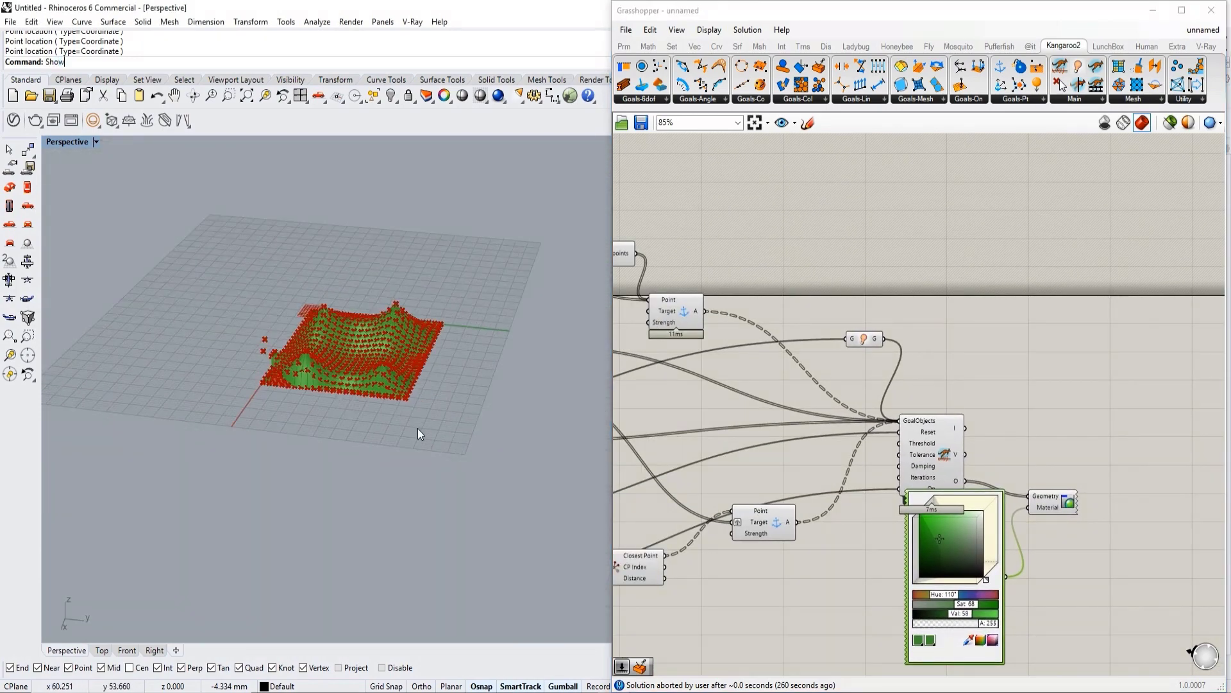
key("Return")
scroll(170, 168, "up", 5)
left_click(80, 146)
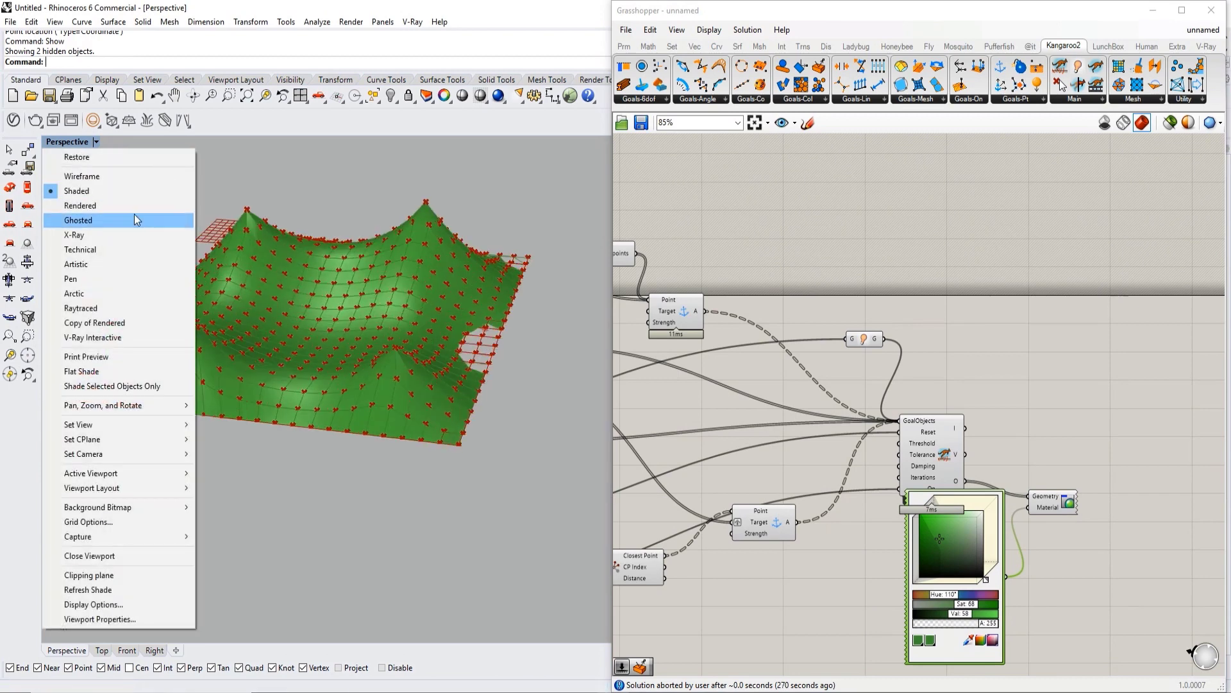
left_click(133, 214)
scroll(327, 325, "down", 3)
right_click_drag(326, 325, 526, 329)
Turn off the preview of the Grasshopper definition's components, leaving only the Custom Preview displayed
right_click_drag(966, 443, 1031, 404)
left_click(962, 421)
scroll(985, 413, "down", 2)
scroll(1026, 359, "down", 1)
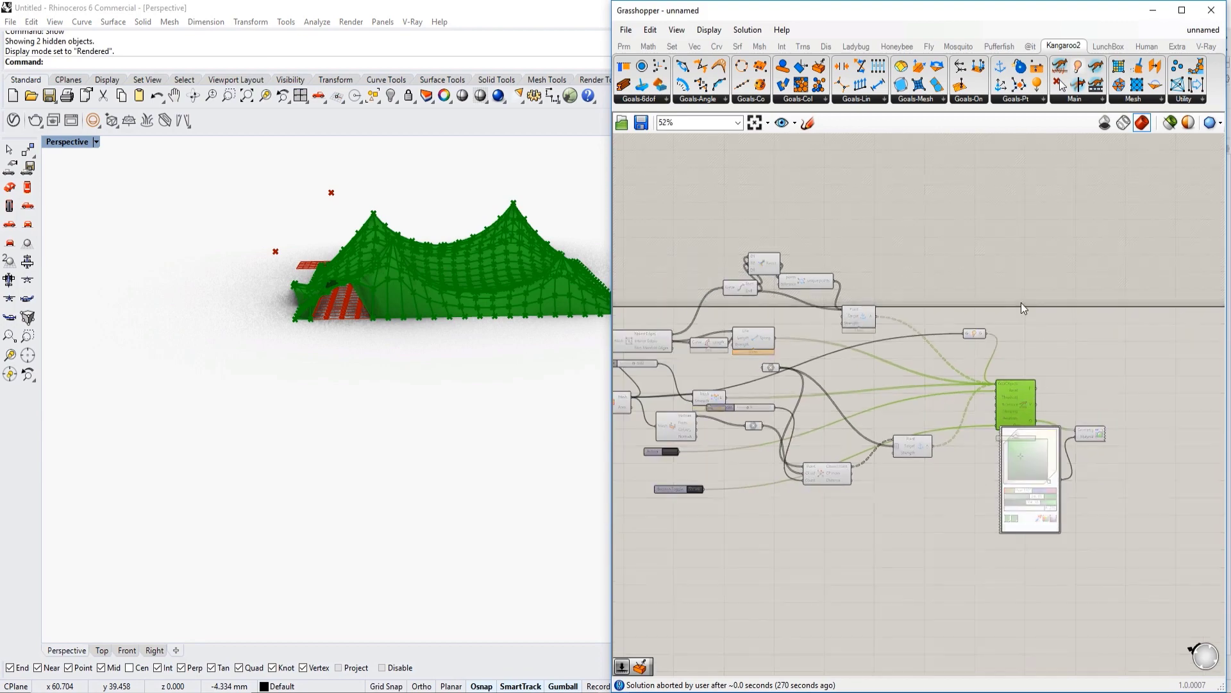
left_click_drag(1022, 277, 635, 561)
key("space")
left_click(790, 341)
left_click(706, 378)
right_click_drag(507, 346, 417, 391)
scroll(1122, 388, "up", 5)
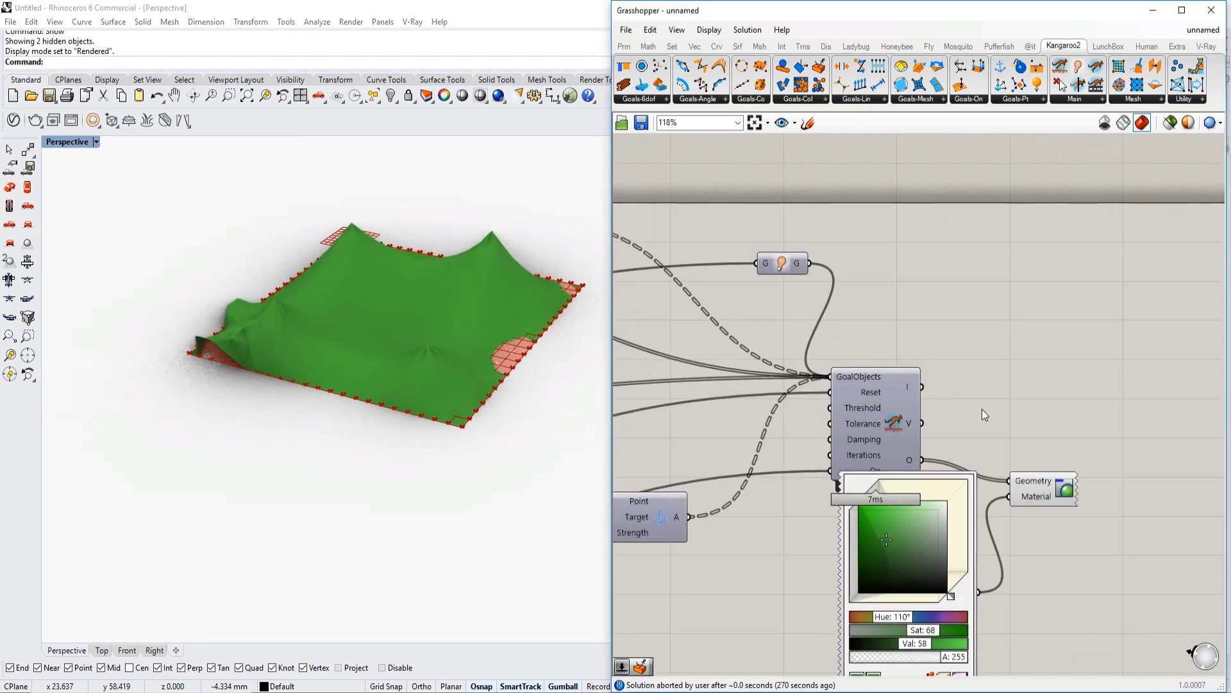
Turn the solver's preview back on and set the Colour Picker to hue 129°, saturation 62 and value 55
right_click(895, 423)
left_click(924, 450)
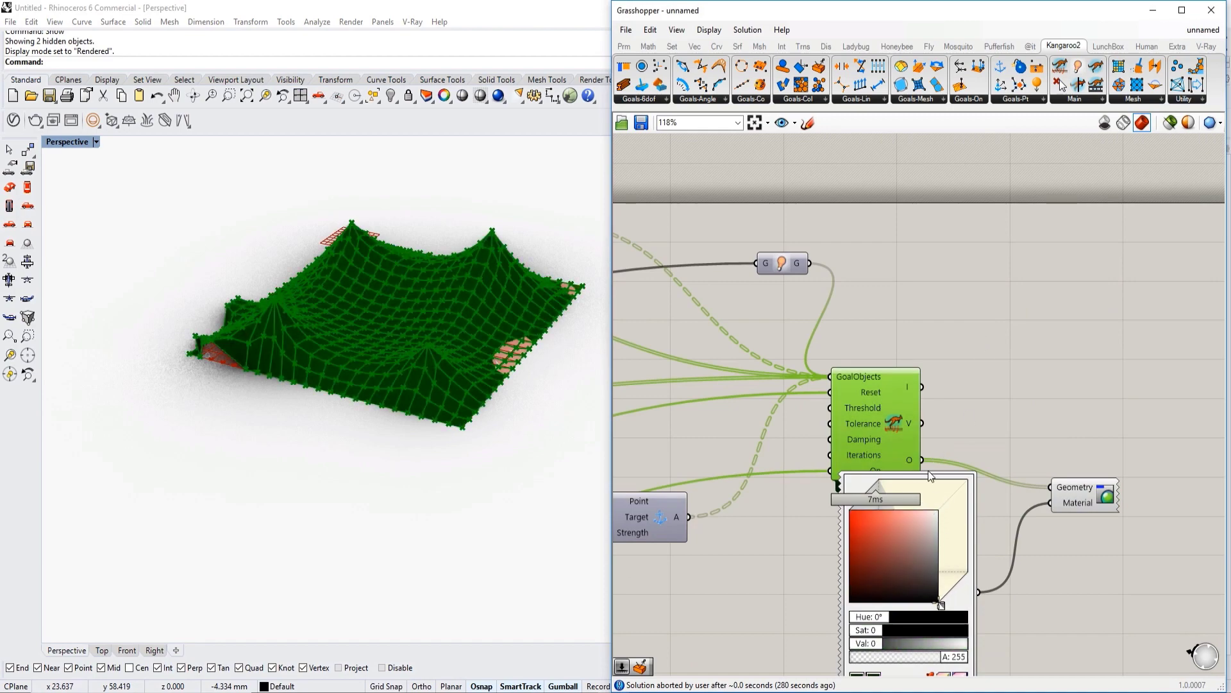
left_click_drag(920, 550, 918, 540)
mouse_move(941, 604)
left_mouse_down()
mouse_move(968, 590)
mouse_move(958, 598)
left_mouse_up()
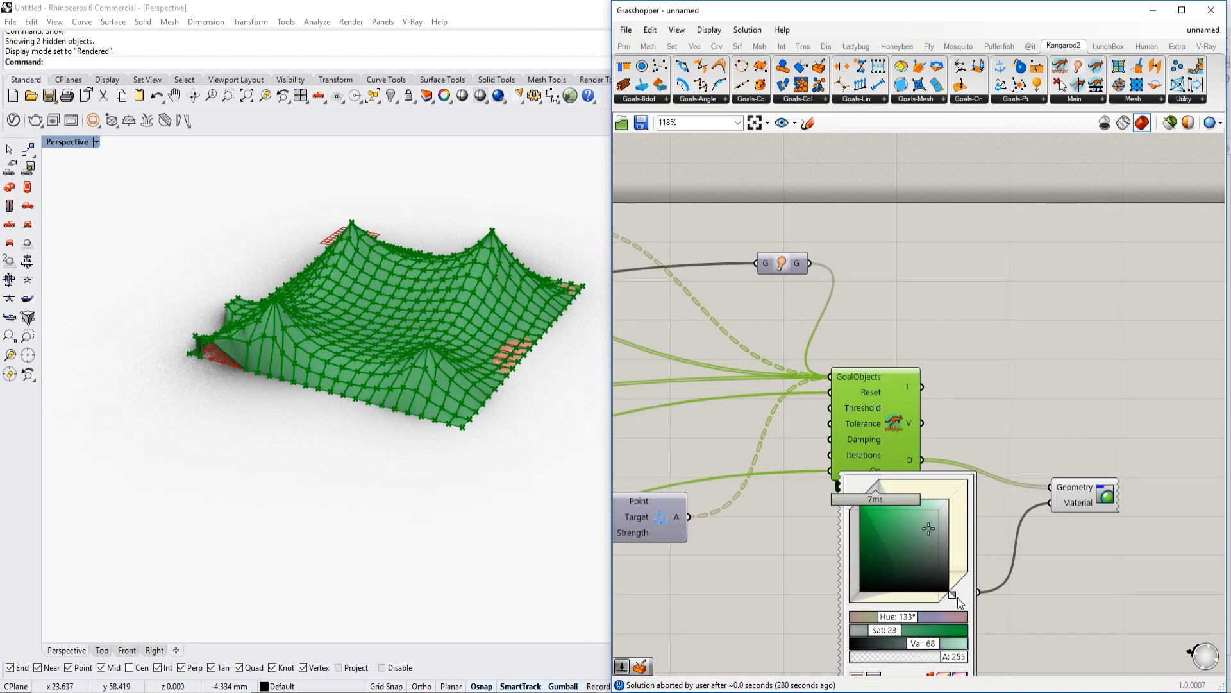
left_click(894, 540)
left_click(773, 504)
scroll(479, 407, "up", 8)
right_click_drag(479, 406, 450, 423)
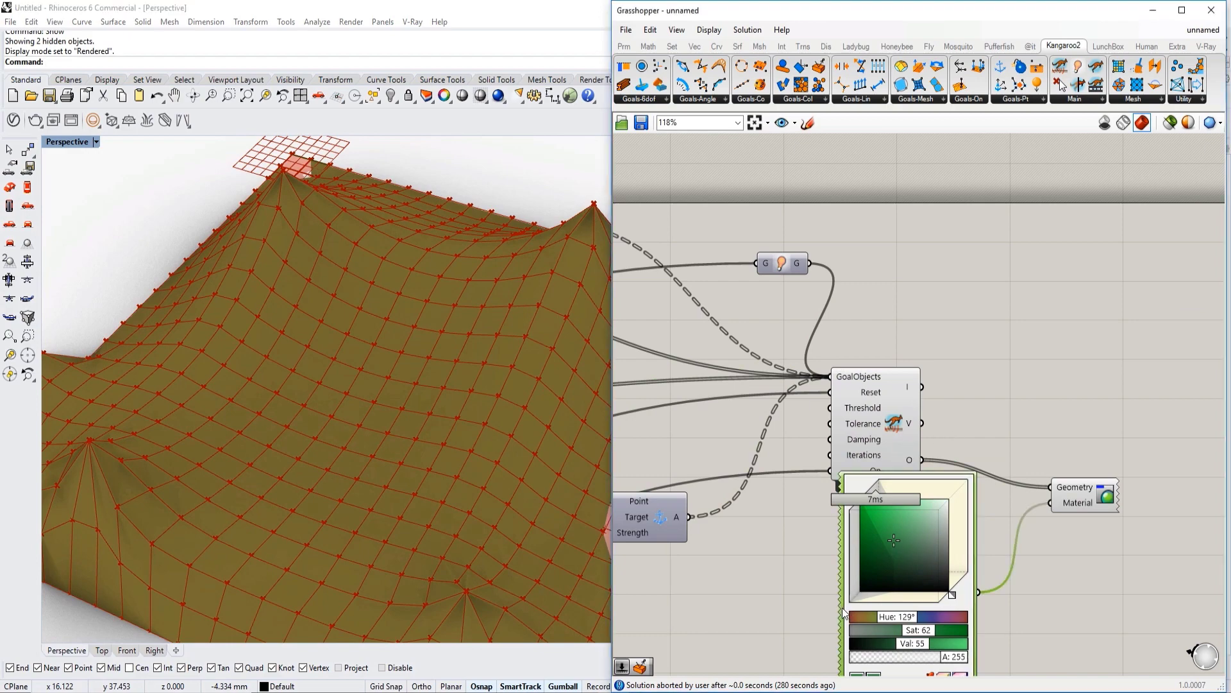
Add a Mesh Edges component beside the solver and connect the solver's O output to its Mesh input
scroll(894, 416, "down", 4)
double_click(933, 368)
type("mesh")
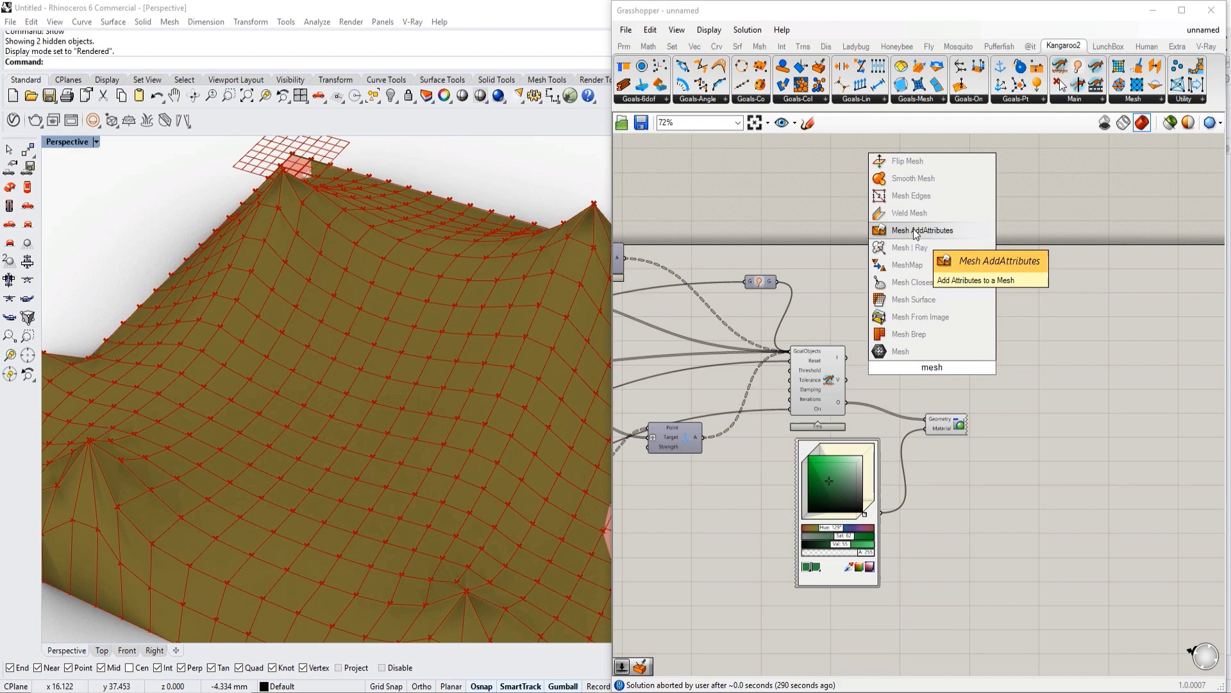
left_click(910, 196)
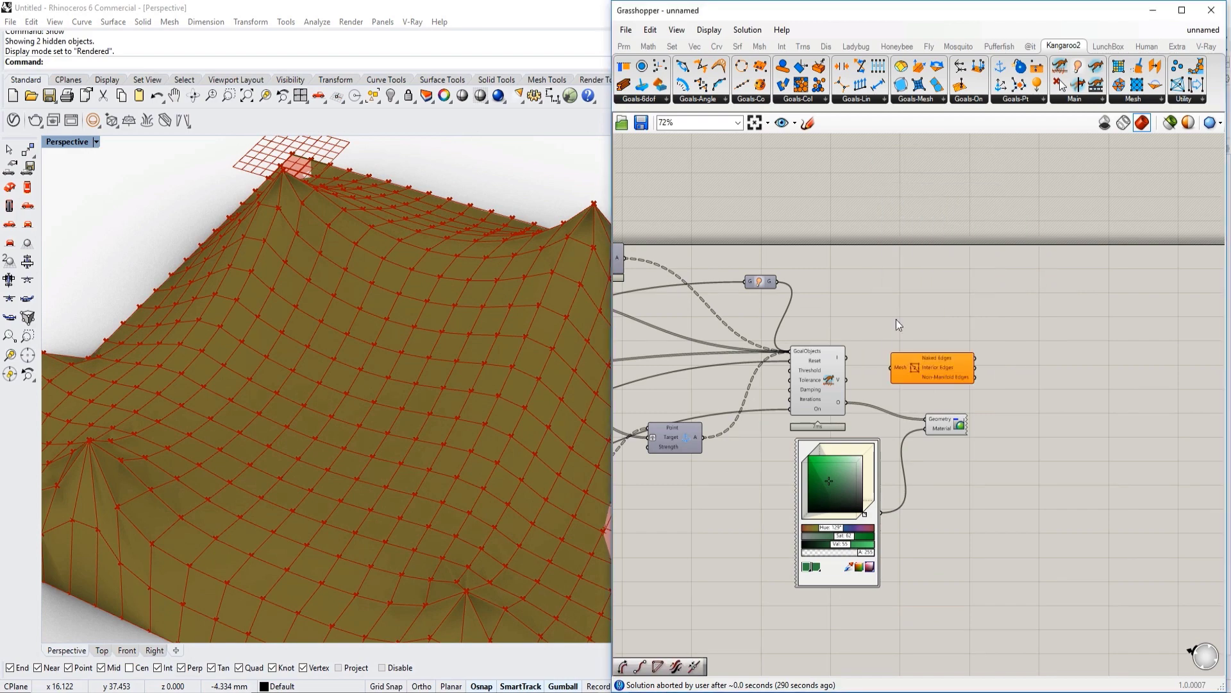
scroll(876, 365, "up", 2)
left_click_drag(890, 372, 892, 368)
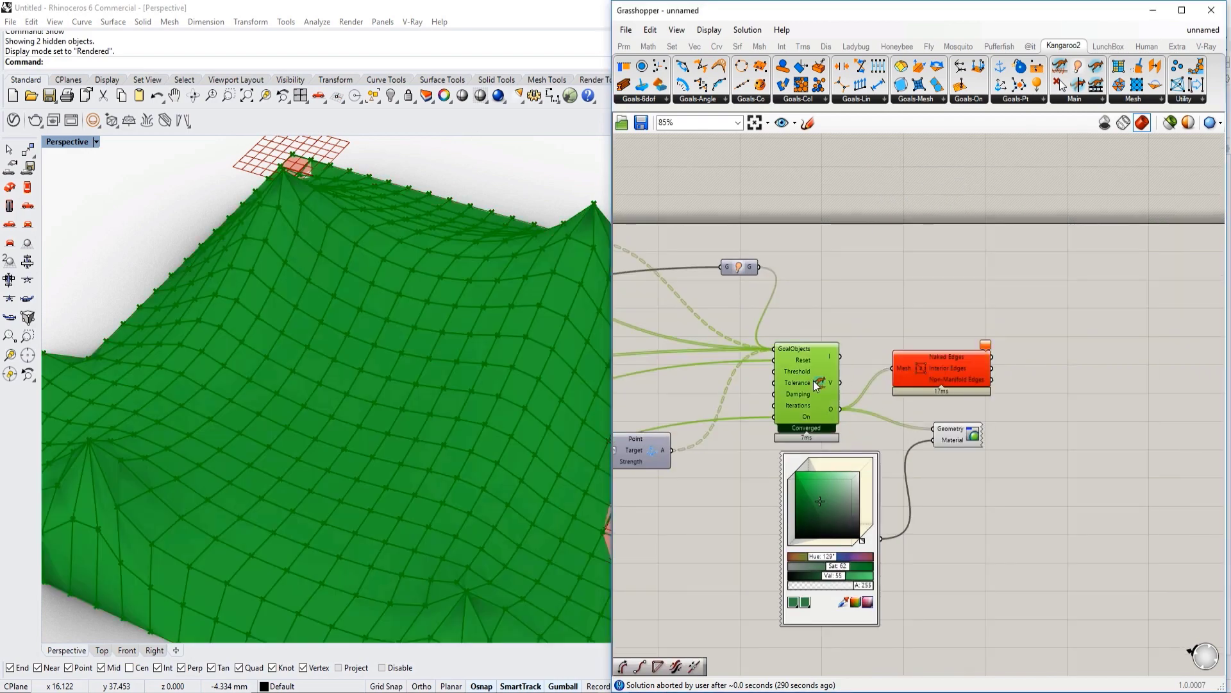
Turn off the Kangaroo solver's preview
right_click(814, 380)
left_click(863, 405)
right_click_drag(958, 420, 956, 380)
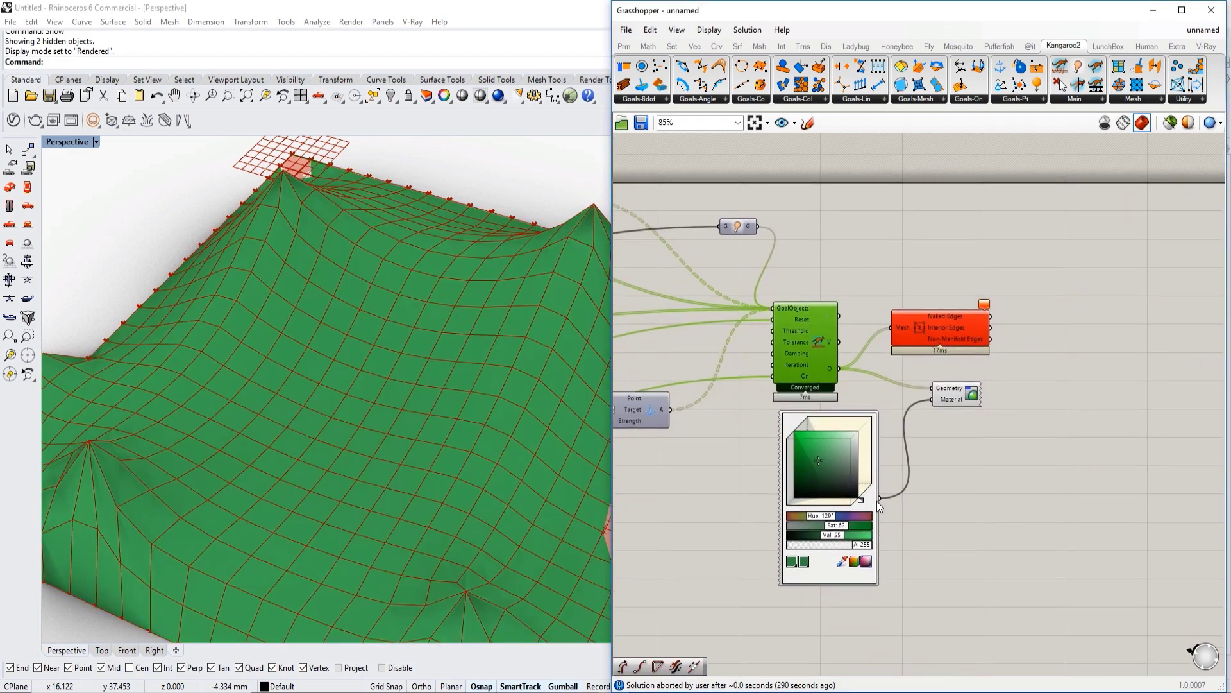
Duplicate the green Colour Picker and place the copy beyond the Custom Preview
left_click(876, 502)
left_click_drag(878, 500, 1119, 473, "alt")
right_click_drag(1118, 473, 978, 473)
scroll(851, 323, "up", 2)
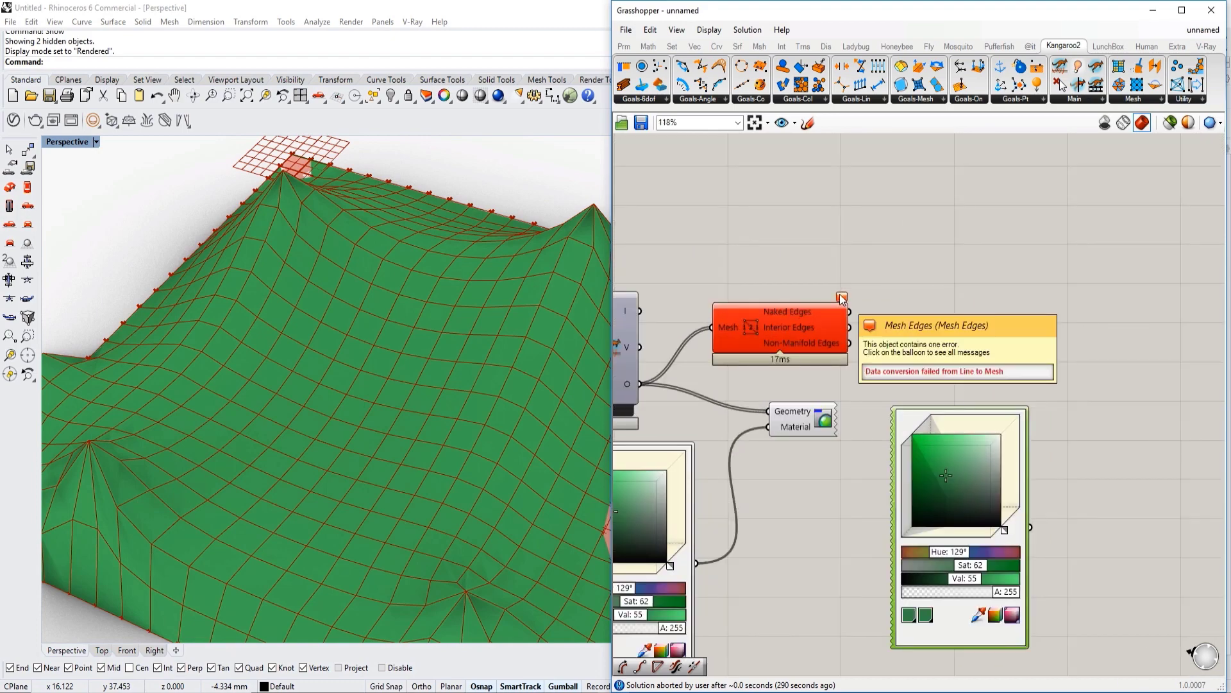
Duplicate the Custom Preview, wiring the copied Colour Picker to its Material and replacing its Geometry input with Mesh Edges' Interior Edges output
left_click(784, 341)
left_click(934, 334)
scroll(890, 346, "up", 1)
right_click_drag(890, 347, 1088, 326)
mouse_move(775, 367)
right_click_drag(845, 369, 729, 383)
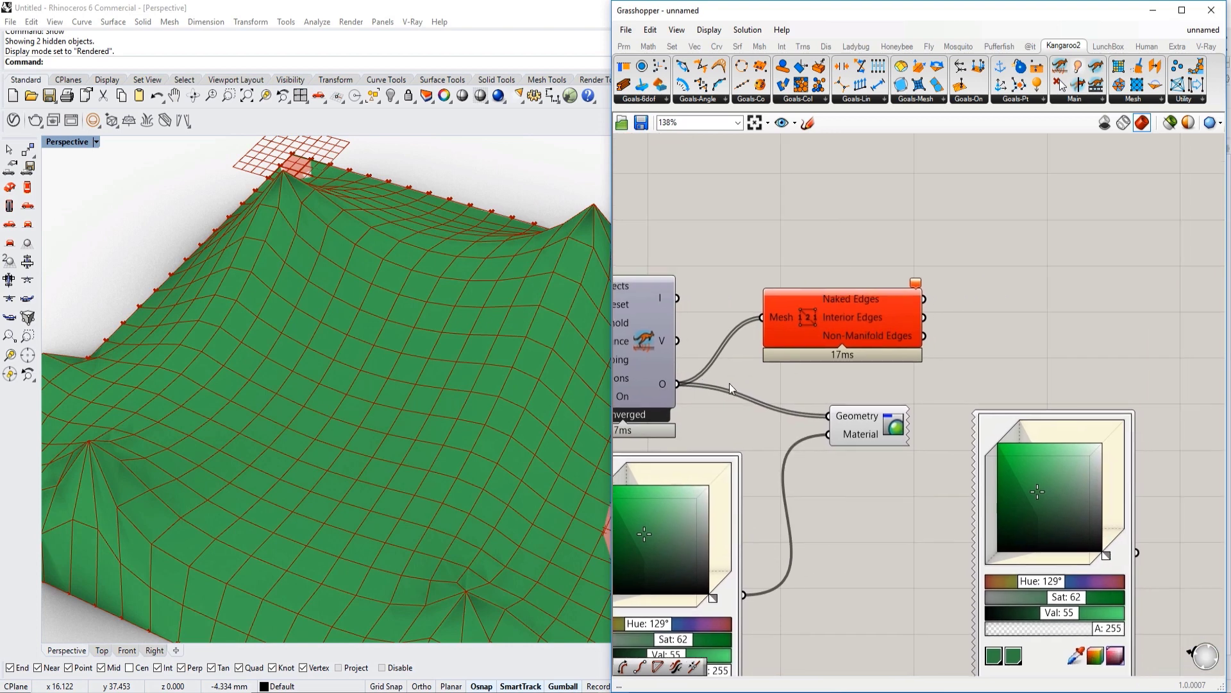
right_click_drag(1066, 309, 987, 312)
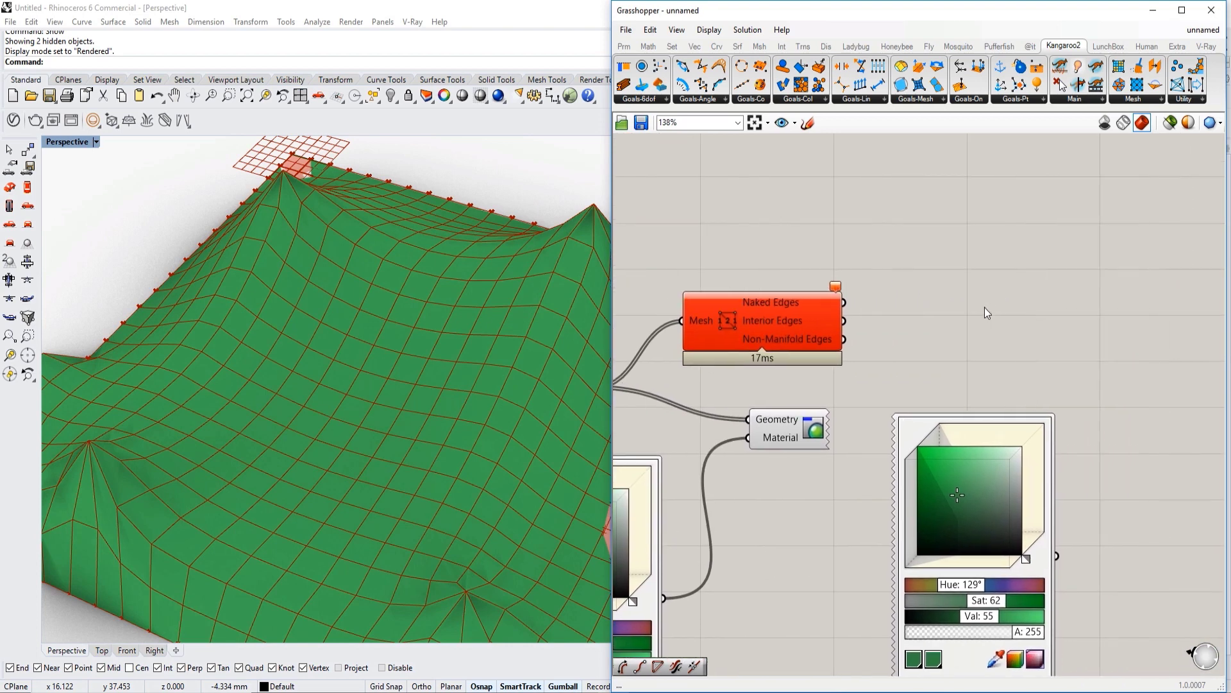
left_click_drag(821, 416, 1120, 351, "alt")
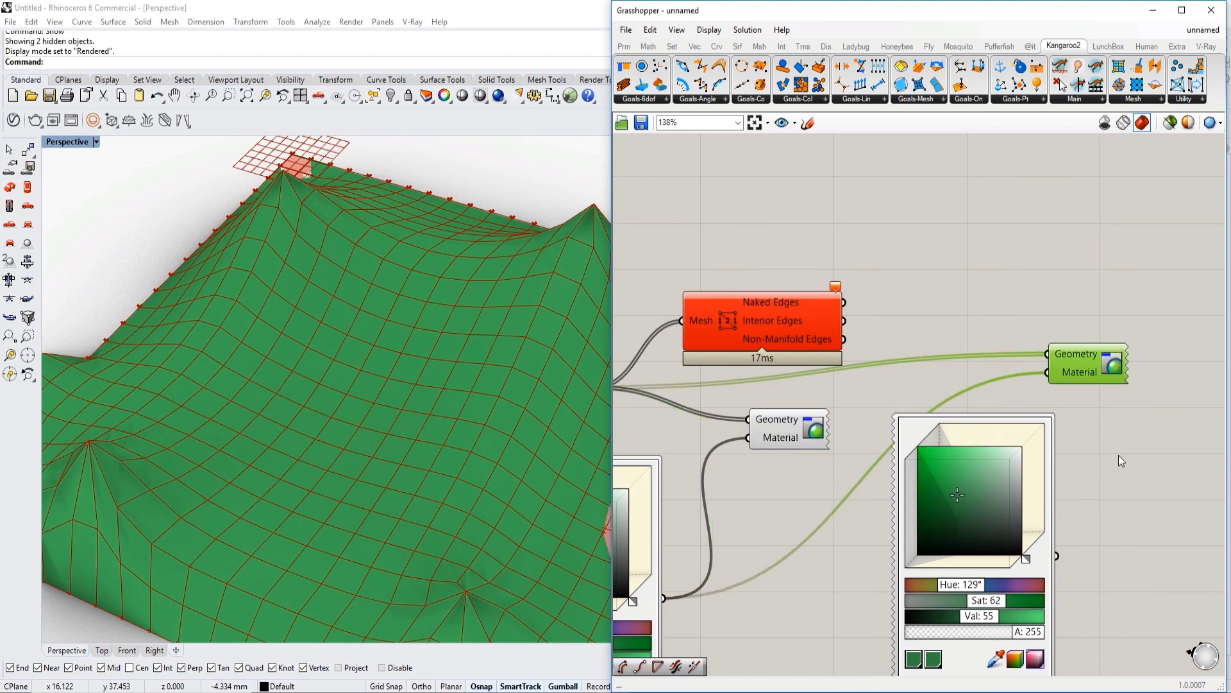
left_click_drag(1064, 398, 1051, 371)
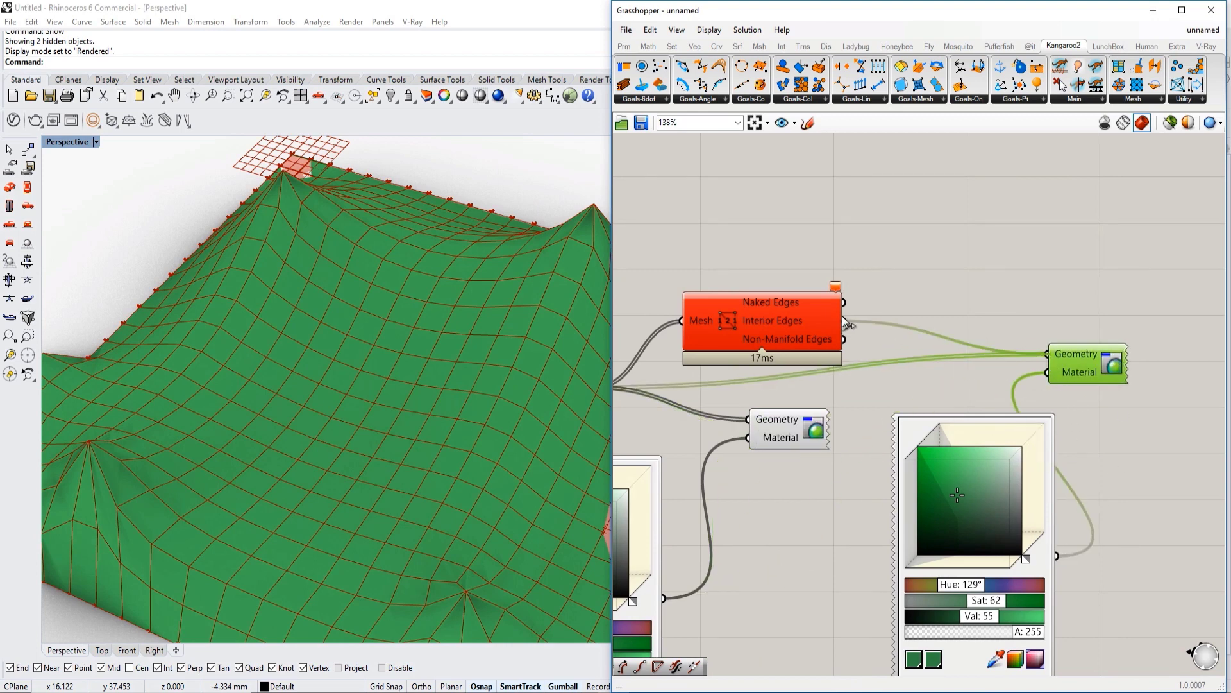
left_click_drag(845, 321, 1047, 353)
Set the copied Colour Picker to an olive yellow with hue 69°, saturation 57 and value 62
right_click_drag(1037, 541, 960, 485)
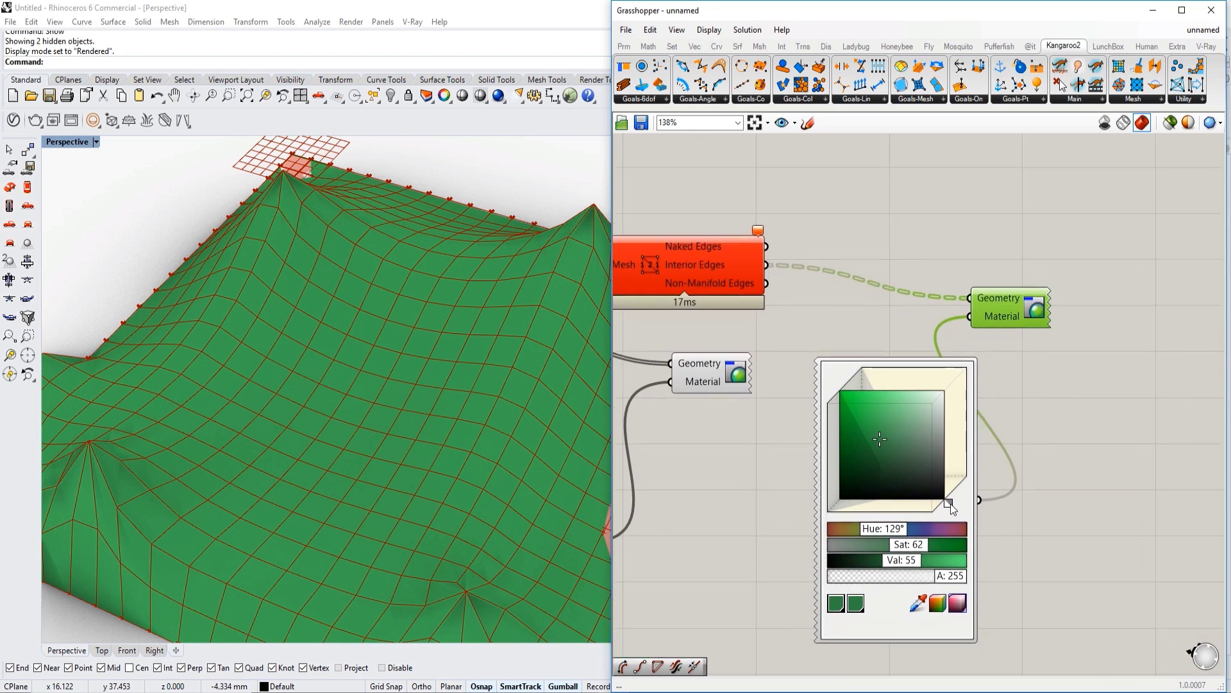
left_click_drag(951, 508, 945, 513)
left_click(886, 435)
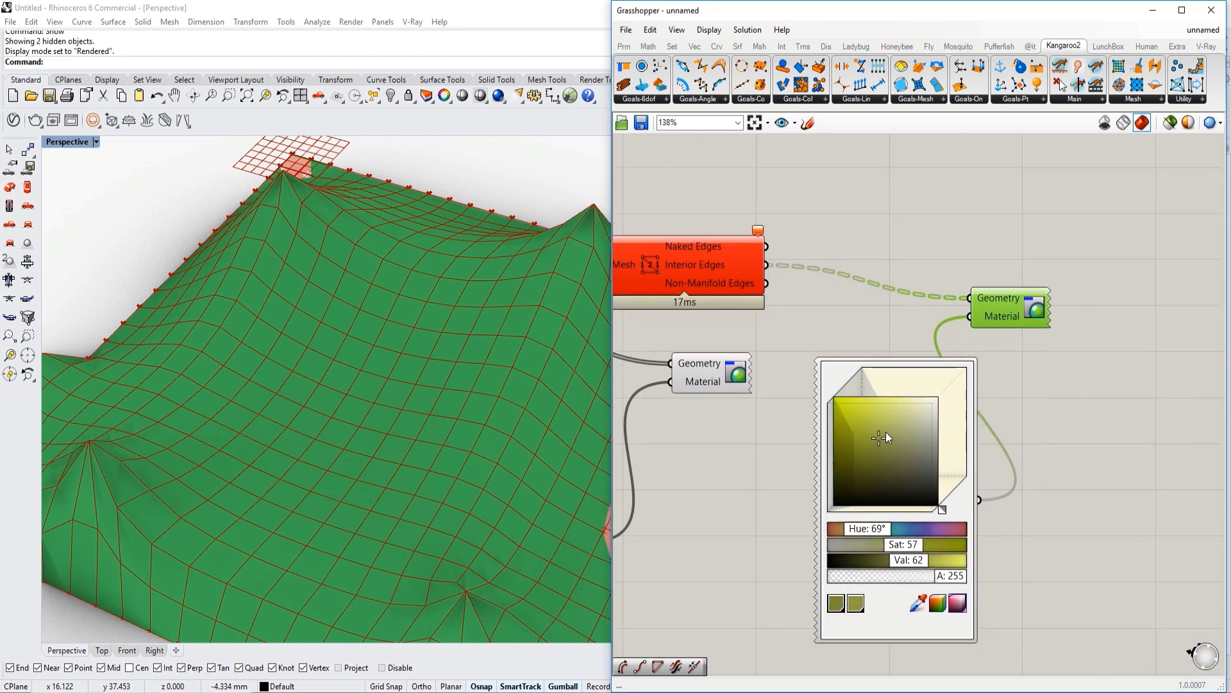
Turn off the preview of the Mesh Edges component
left_click(679, 255)
right_click(679, 257)
right_click(664, 259)
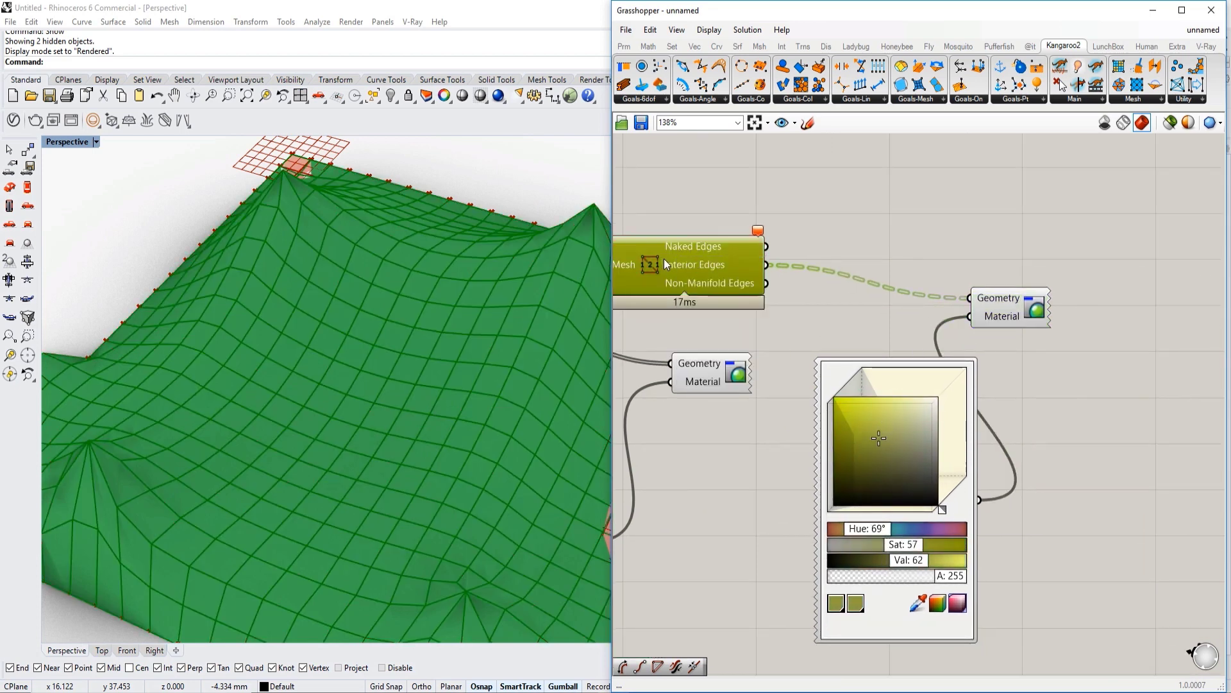
right_click(664, 259)
left_click(708, 296)
left_click(1012, 313)
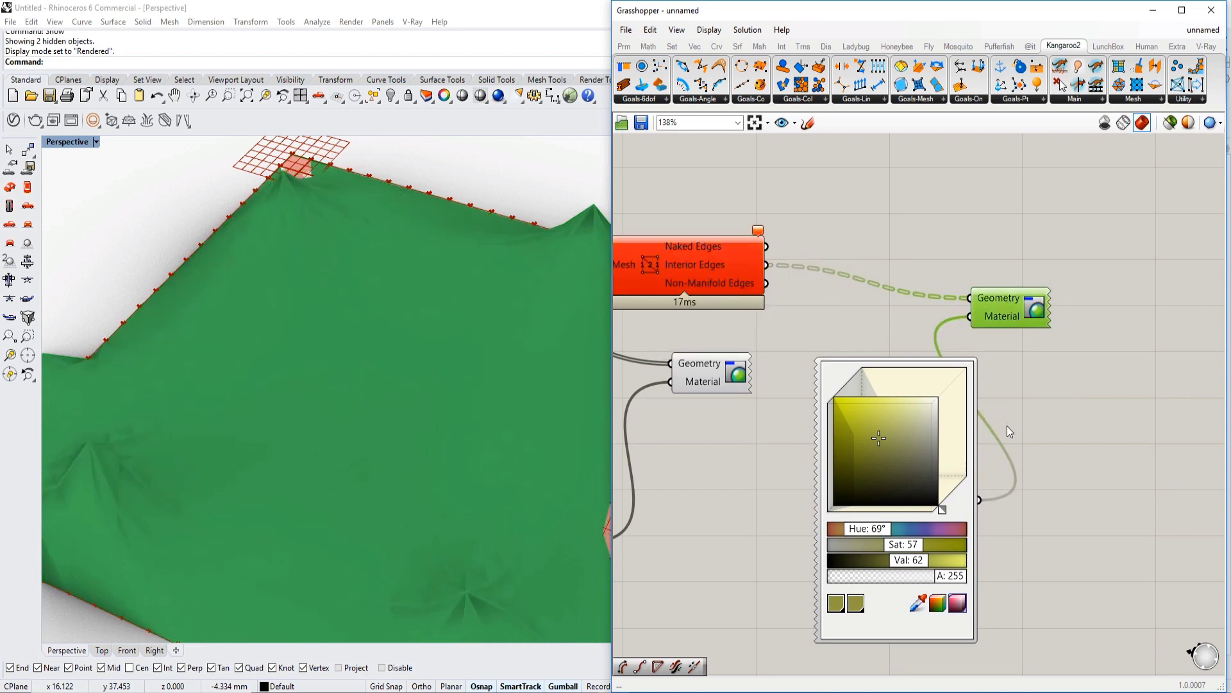
Move the second Custom Preview farther from Mesh Edges and set its Colour Picker to hue 70°, saturation 46 and value 59
left_click_drag(1015, 315, 1064, 314)
left_click_drag(907, 454, 891, 440)
right_click_drag(779, 302, 857, 321)
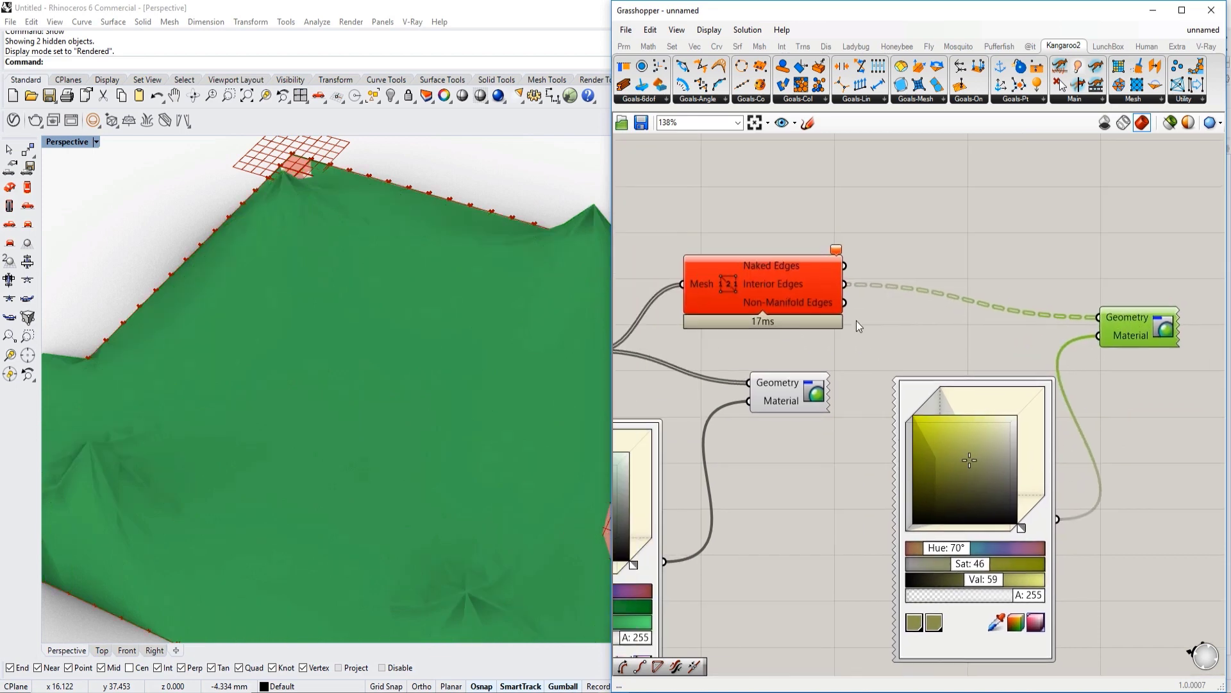
right_click_drag(741, 280, 867, 281)
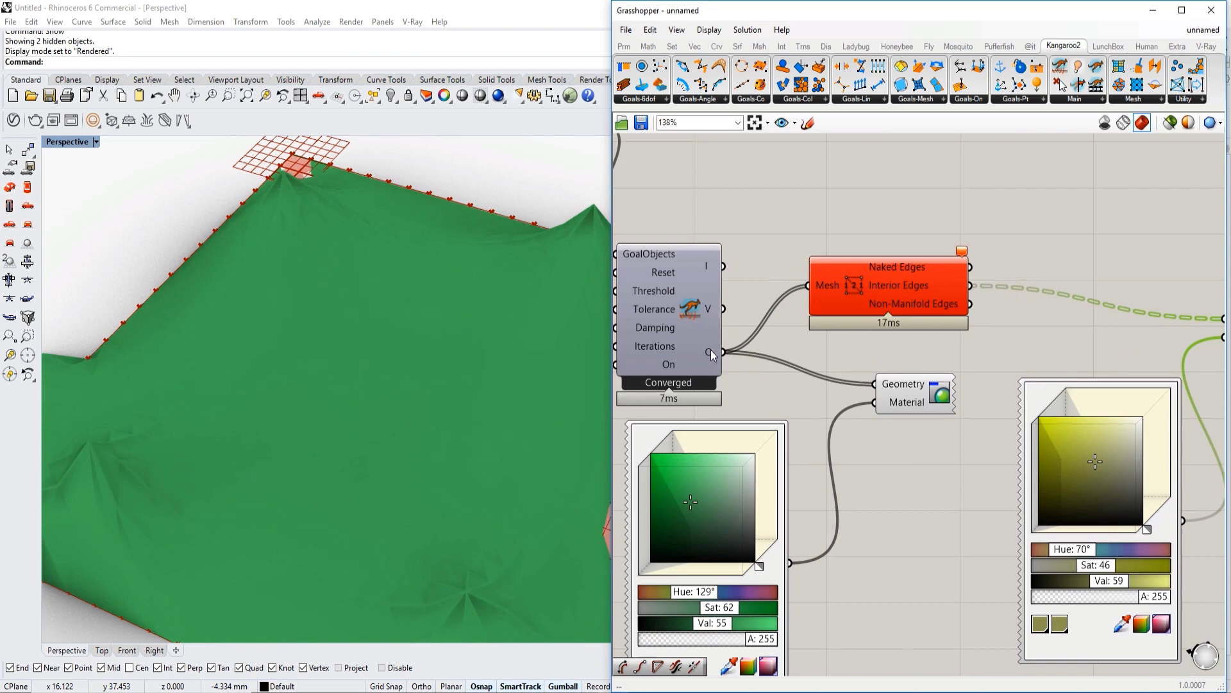
Add a List Item component, feed the solver's O output into its List, and connect its Item output to Mesh Edges' Mesh input
double_click(759, 226)
type("list")
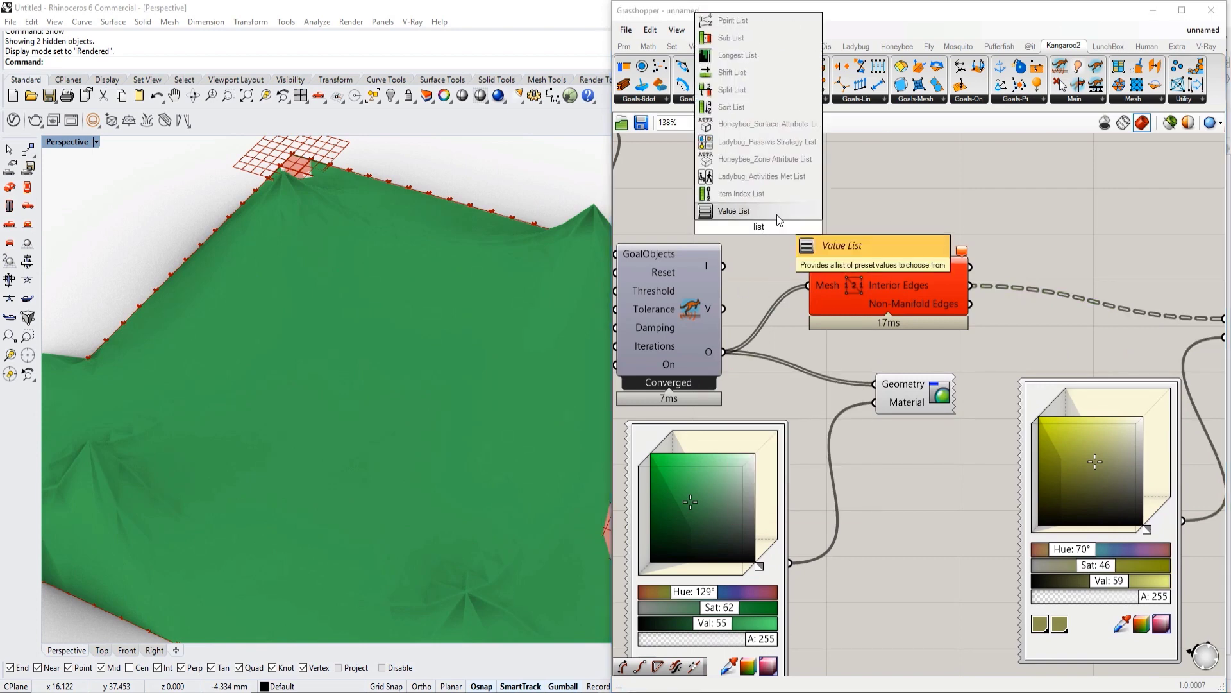
key("Escape")
double_click(782, 229)
type("list it")
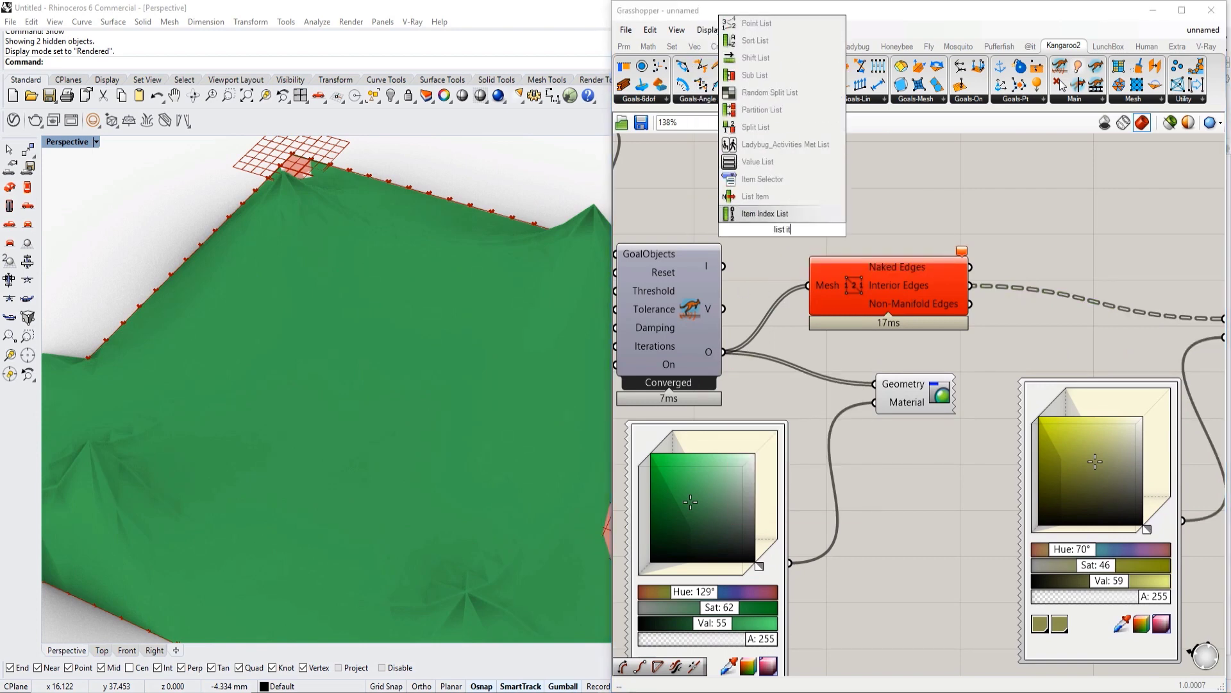
type("em")
key("Return")
left_click_drag(722, 351, 730, 208)
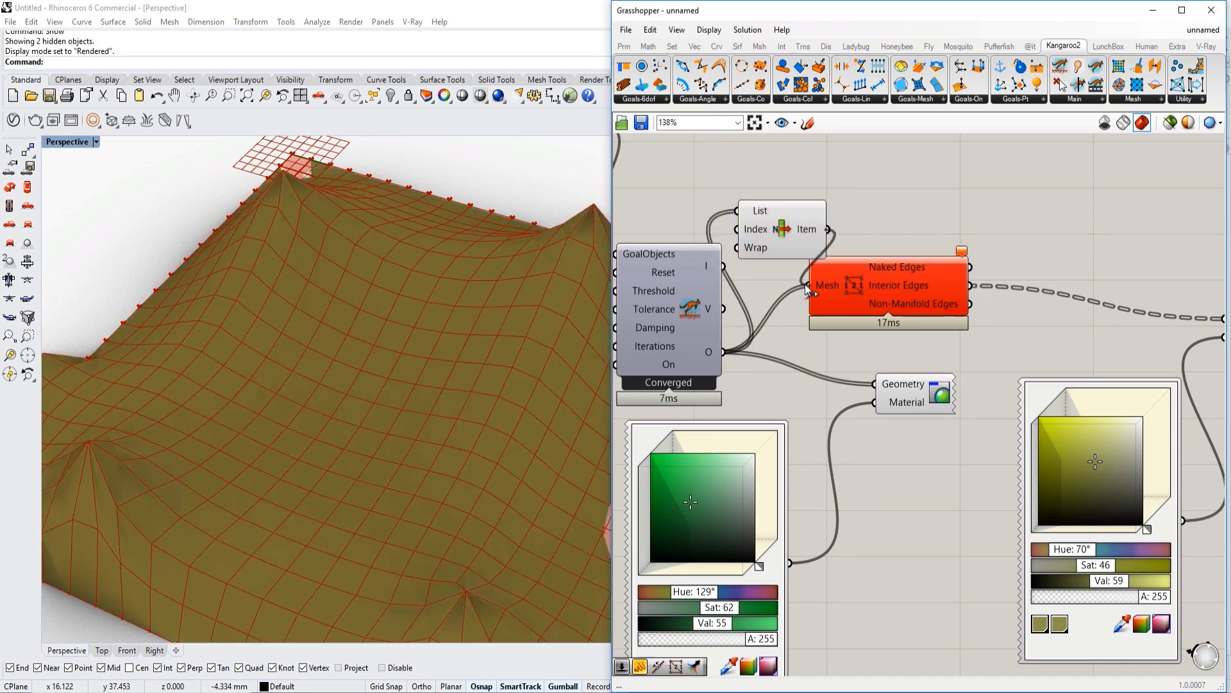
left_click_drag(806, 285, 809, 286)
Turn off the List Item component's preview while keeping the component enabled
left_click(924, 280)
right_click_drag(1122, 275, 905, 284)
left_click(1083, 277)
left_click(1059, 330)
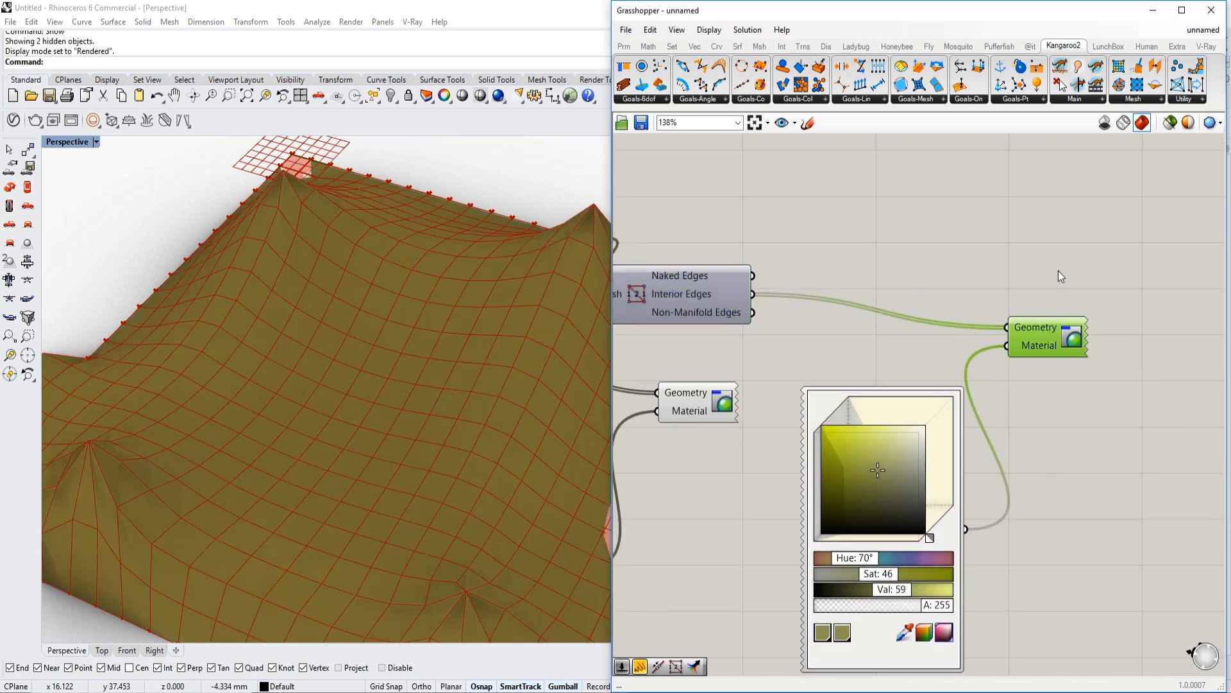
left_click(1059, 271)
right_click_drag(887, 357, 979, 315)
right_click(653, 191)
left_click(702, 231)
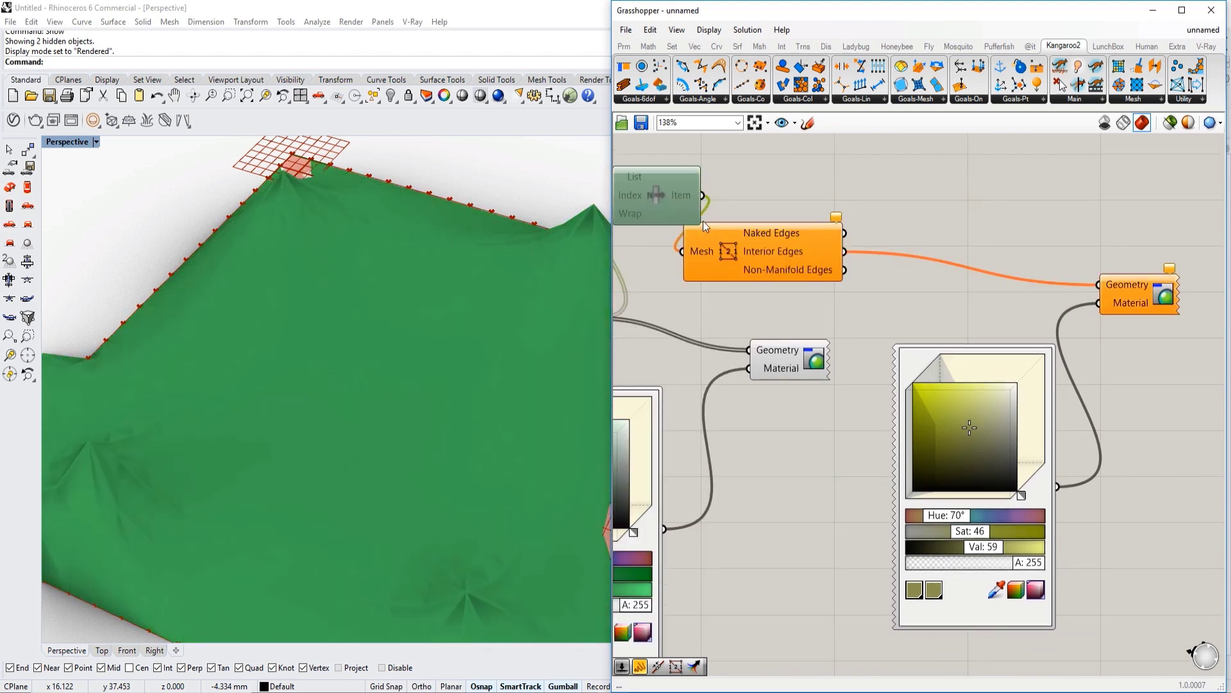
right_click(662, 191)
left_click(682, 231)
right_click(683, 213)
left_click(852, 197)
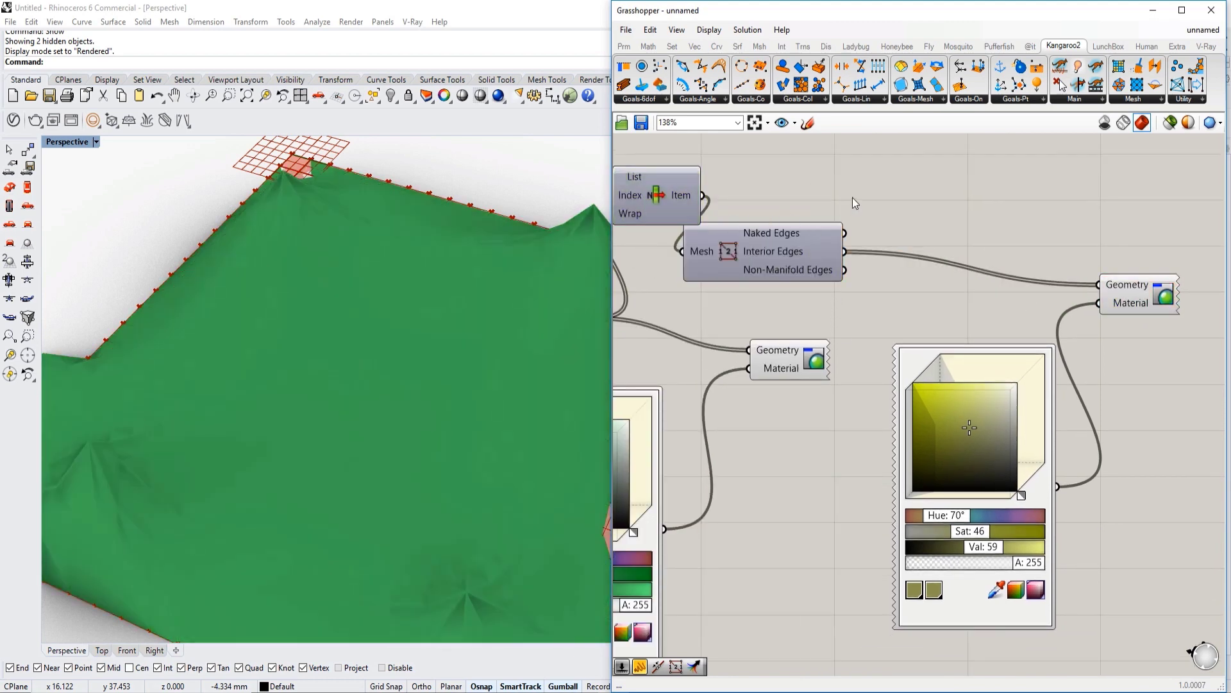
Turn the Mesh Edges component's preview back on to display the mesh lines over the green surface
left_click(1118, 304)
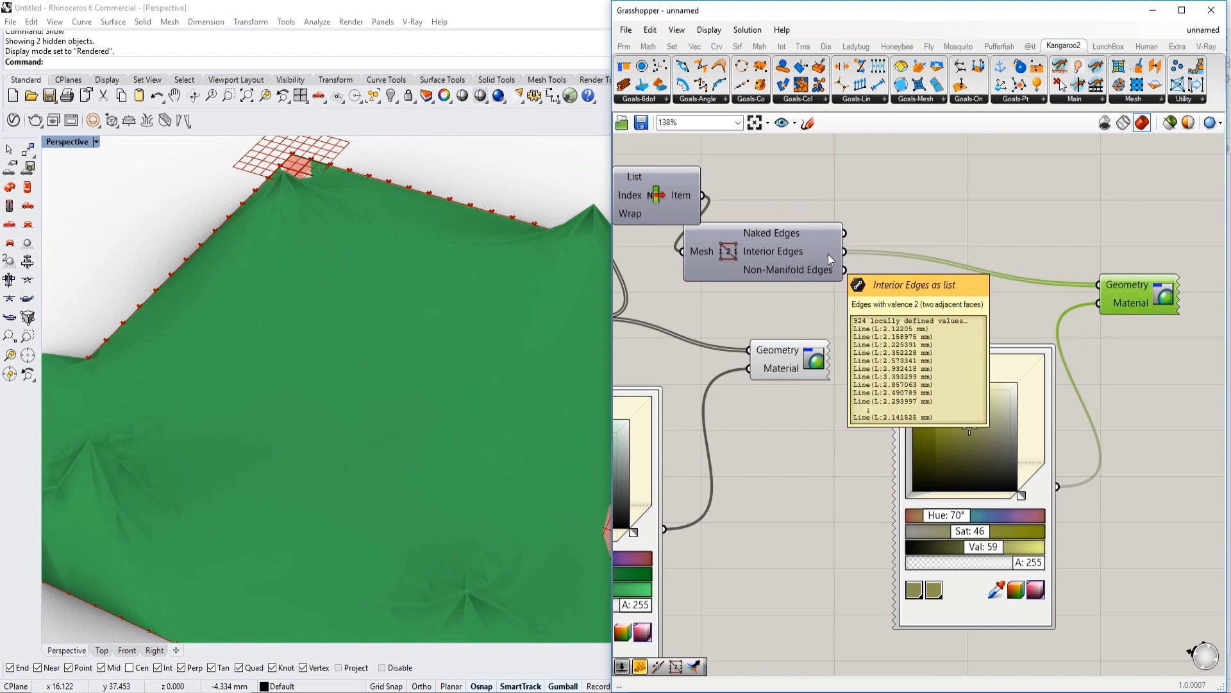
left_click_drag(844, 233, 1098, 285)
scroll(479, 324, "down", 7)
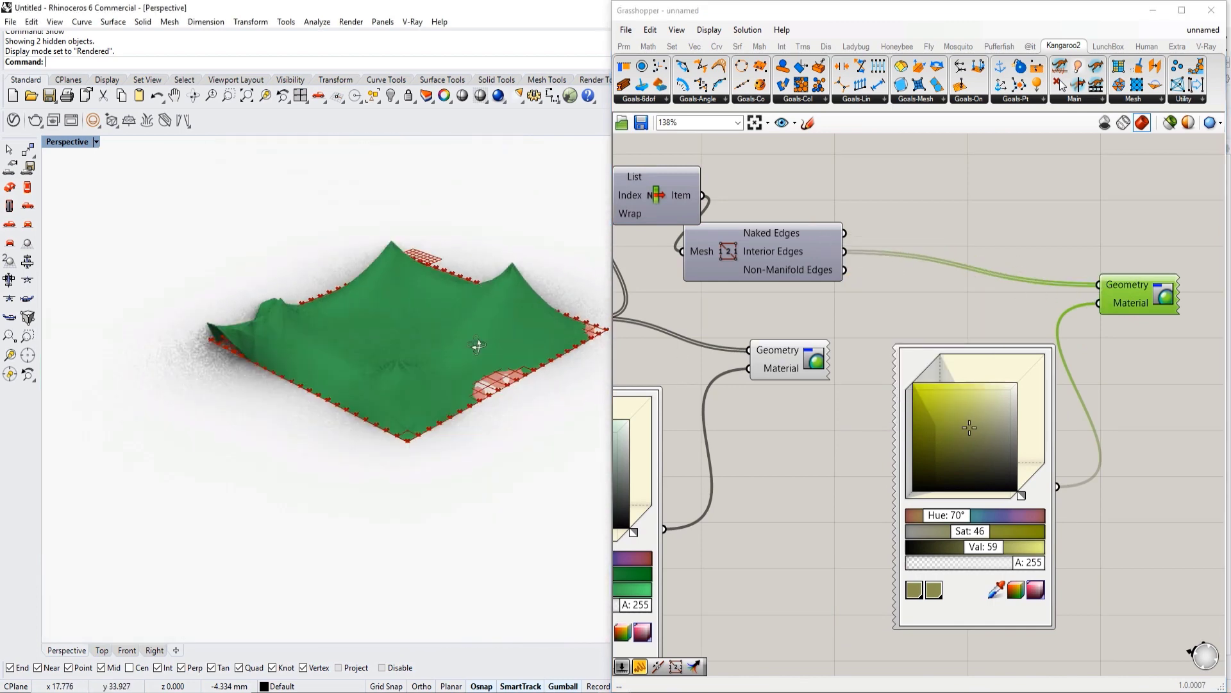
right_click_drag(475, 346, 454, 321)
right_click_drag(848, 305, 920, 347)
left_click(794, 291)
key("ctrl+q")
right_click_drag(1193, 319, 1084, 333)
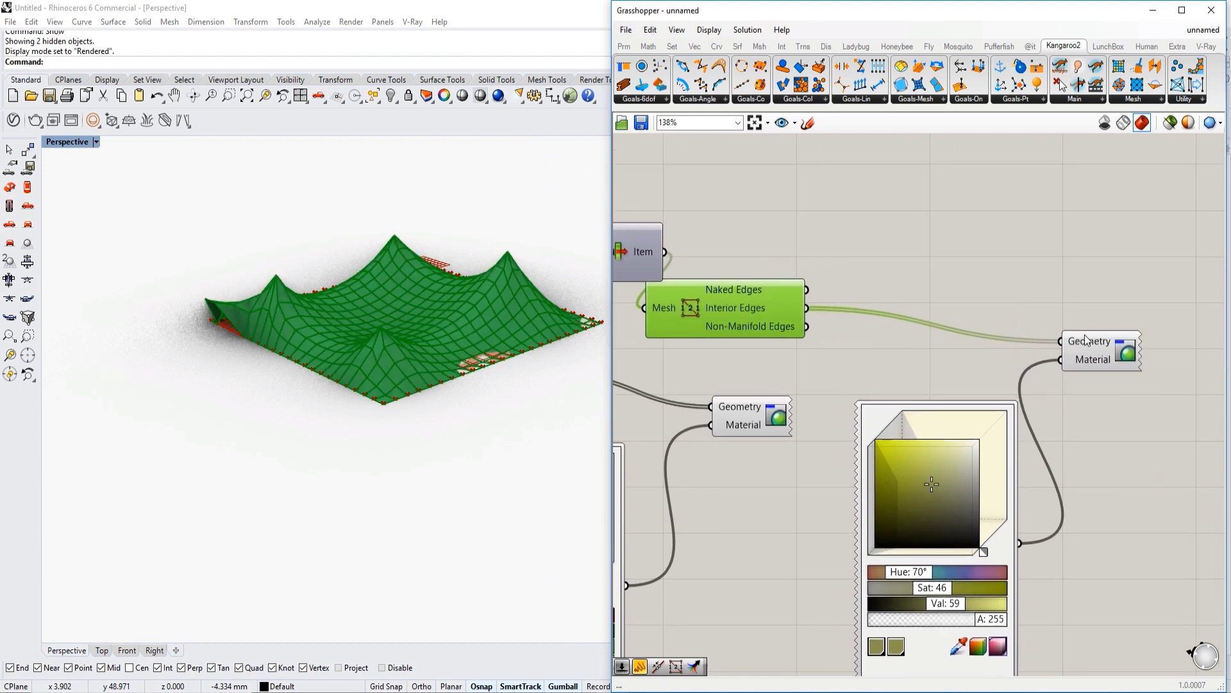
left_click(1140, 295)
left_click(1084, 359)
Select the anchor Point parameter and shift one interior anchor point sideways toward the mesh's nearest side edge
scroll(1088, 404, "down", 3)
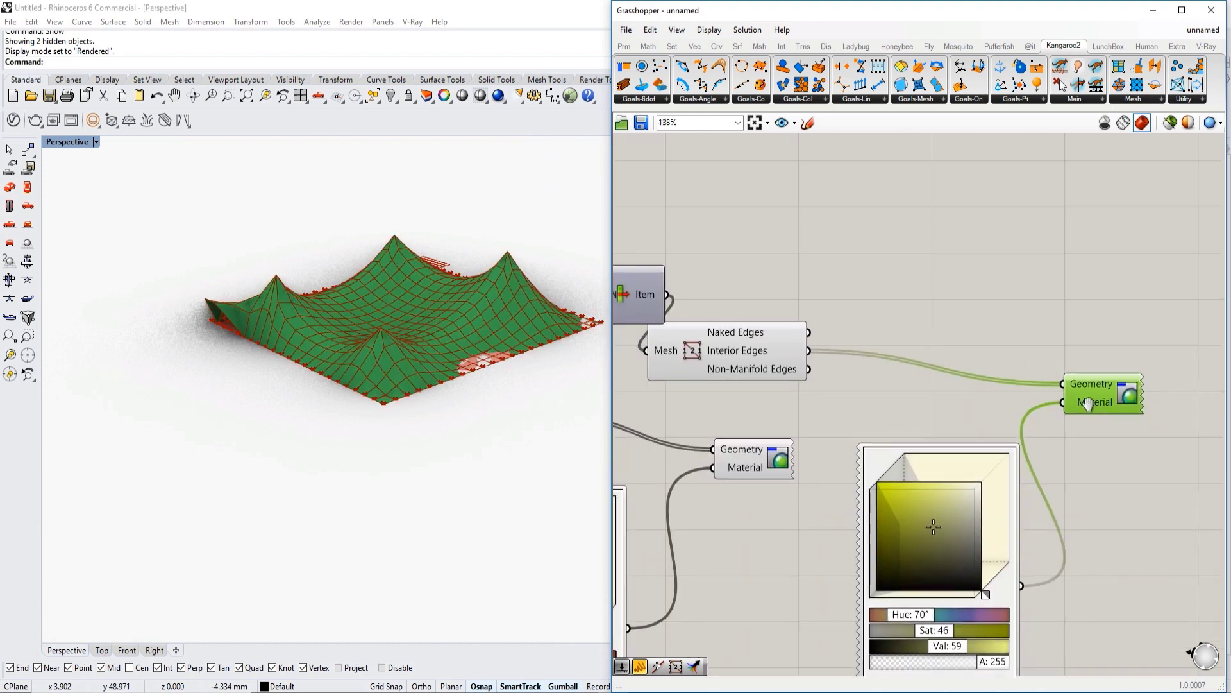
scroll(869, 360, "down", 3)
scroll(499, 383, "up", 6)
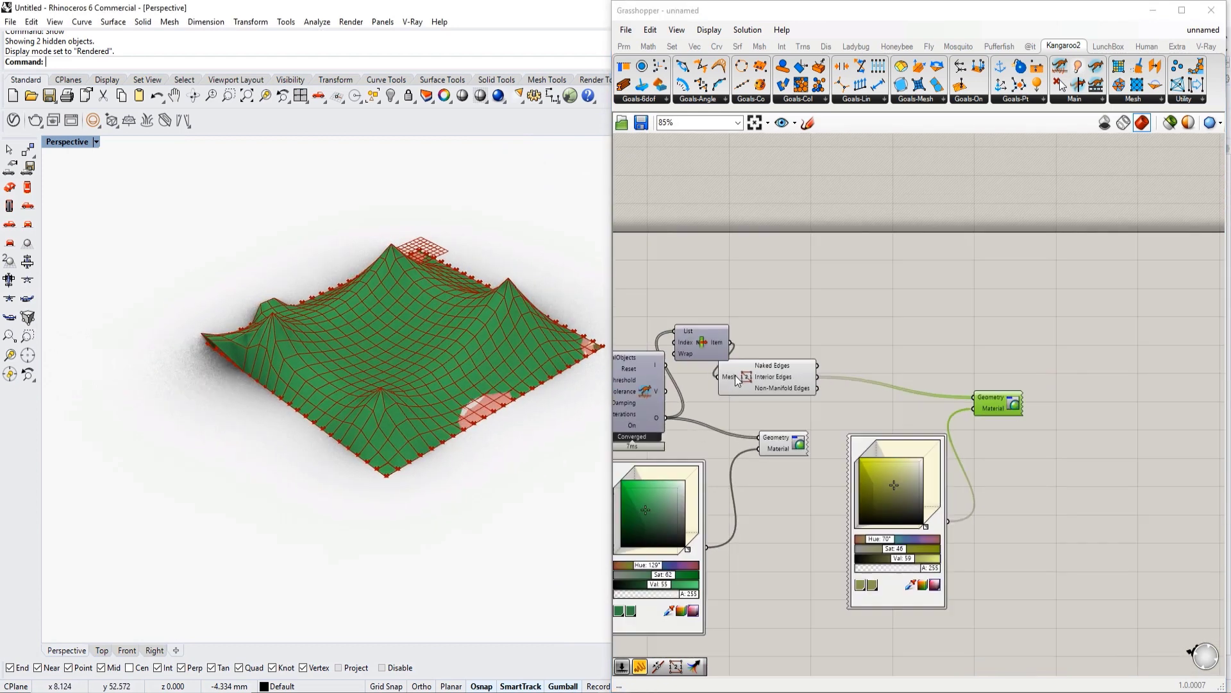
right_click_drag(498, 382, 452, 372)
scroll(787, 409, "down", 3)
right_click_drag(641, 404, 1155, 403)
scroll(945, 398, "up", 4)
right_click(956, 309)
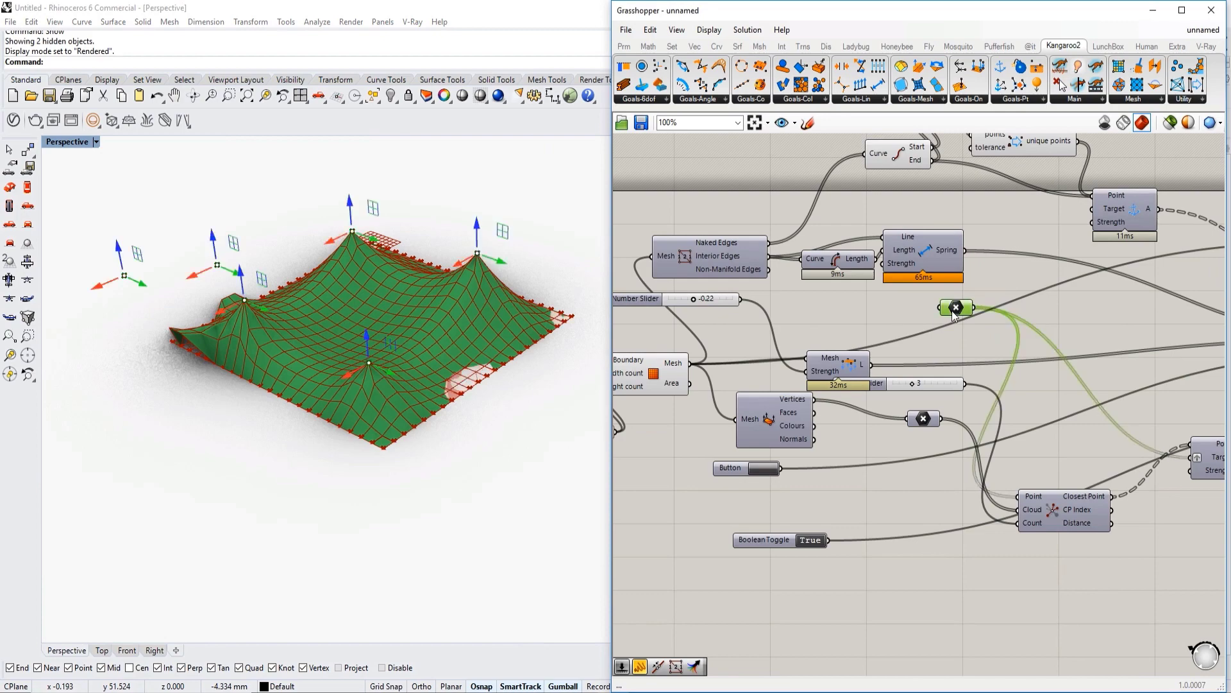
scroll(379, 282, "up", 4)
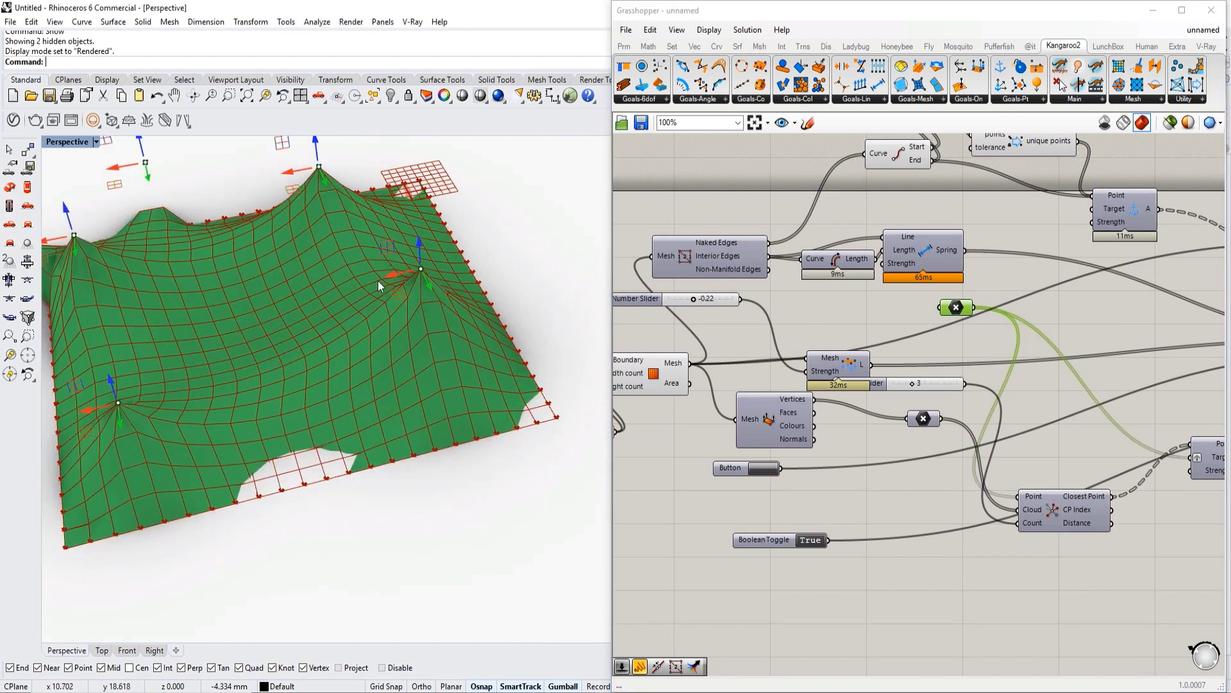
left_click_drag(346, 283, 444, 283)
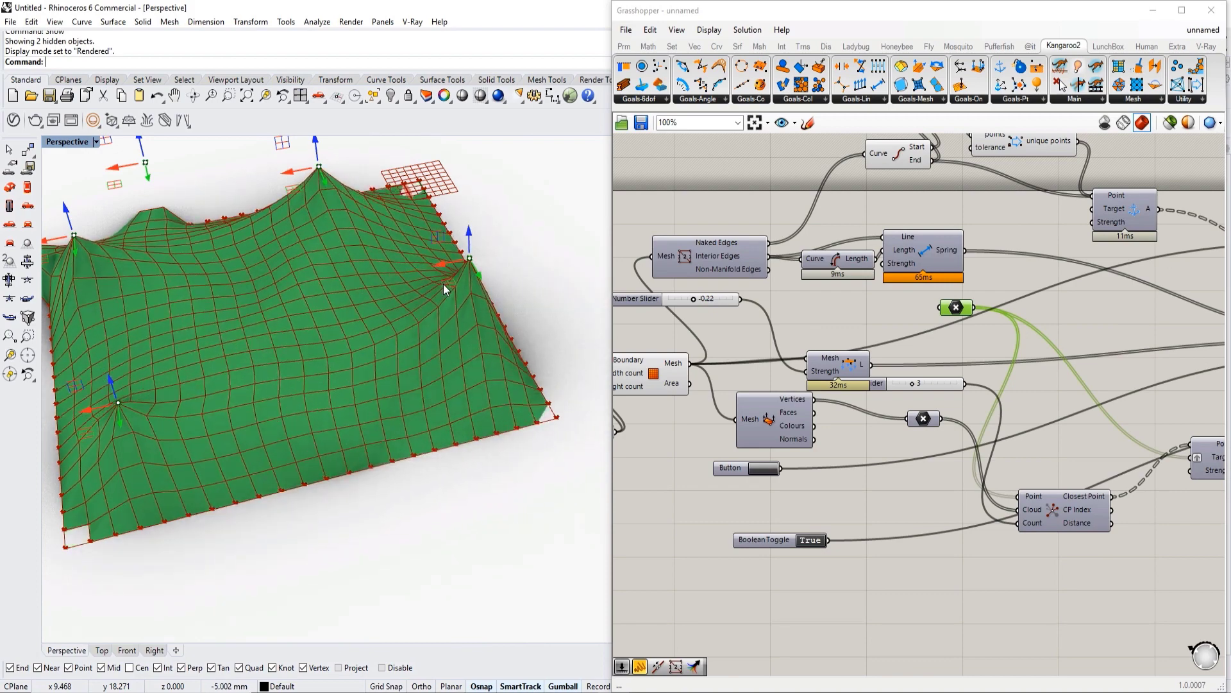
Set the Number Slider feeding the Closest Points Count to 5
right_click_drag(443, 284, 406, 292)
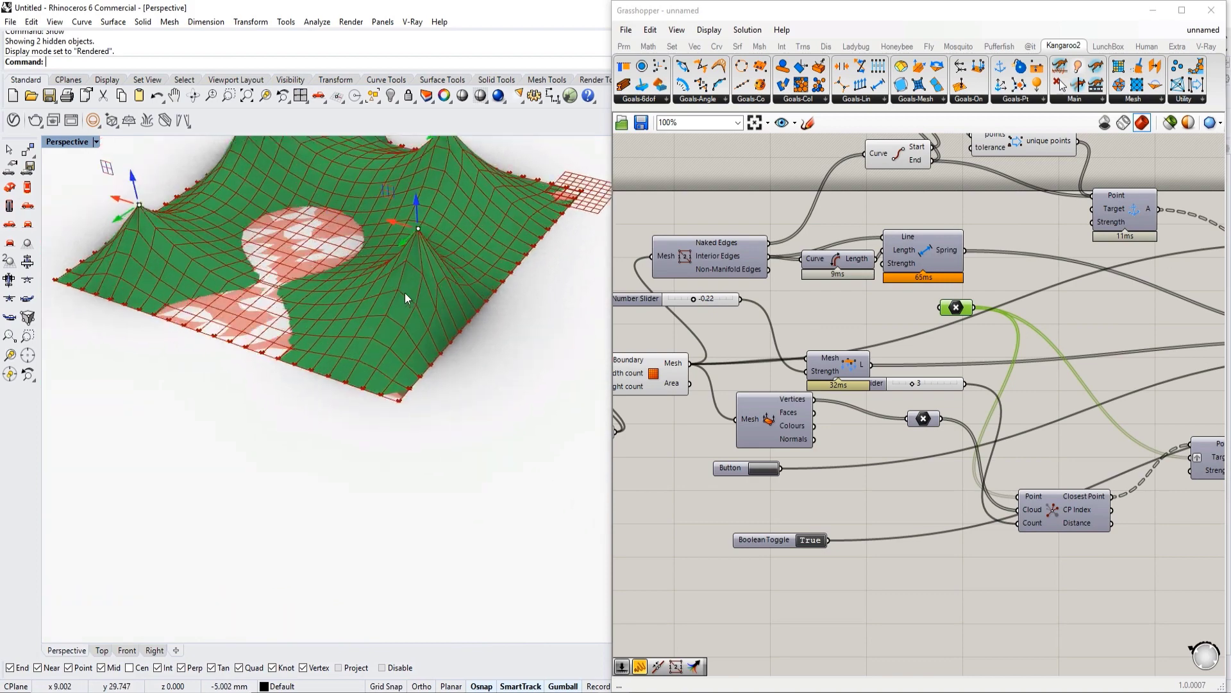
scroll(405, 293, "up", 6)
scroll(895, 413, "up", 5)
left_click_drag(938, 448, 965, 448)
Raise one of the outer corner anchor points vertically above the relaxed mesh
scroll(490, 435, "down", 5)
right_click_drag(489, 434, 441, 379)
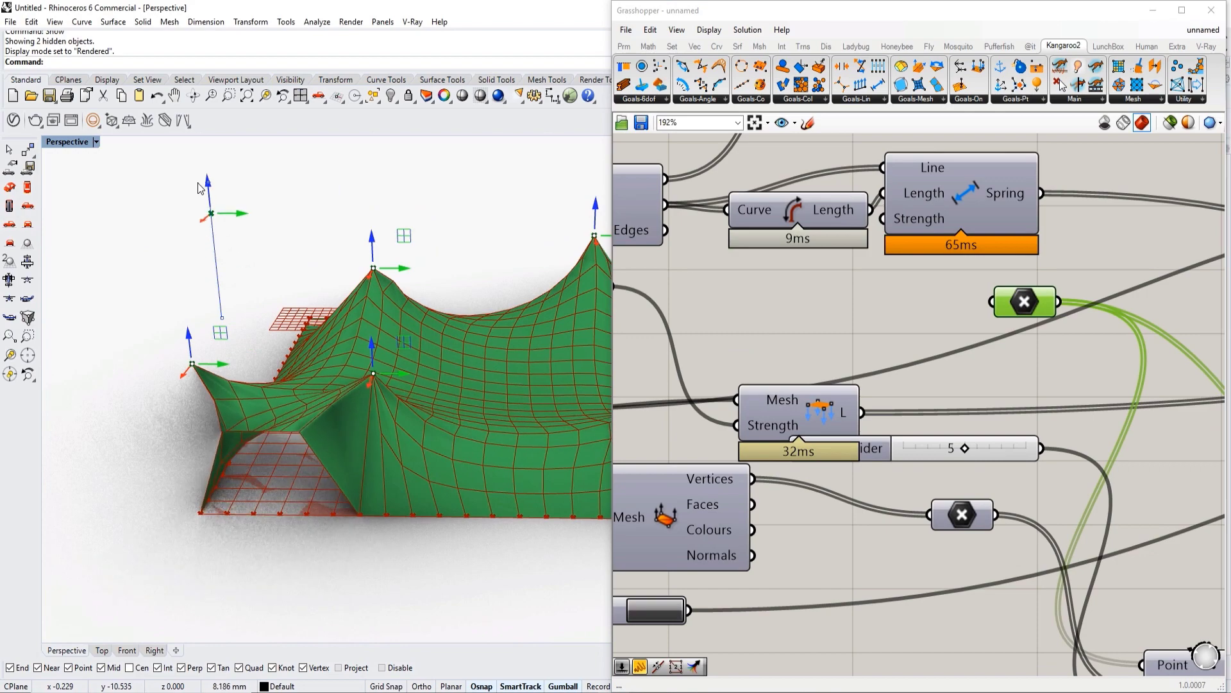
left_click_drag(198, 182, 198, 182)
right_click_drag(244, 227, 260, 295)
Move the Number Slider for Count out from behind the load component to beside the Closest Points component
scroll(897, 394, "down", 3)
right_click_drag(861, 452, 946, 379)
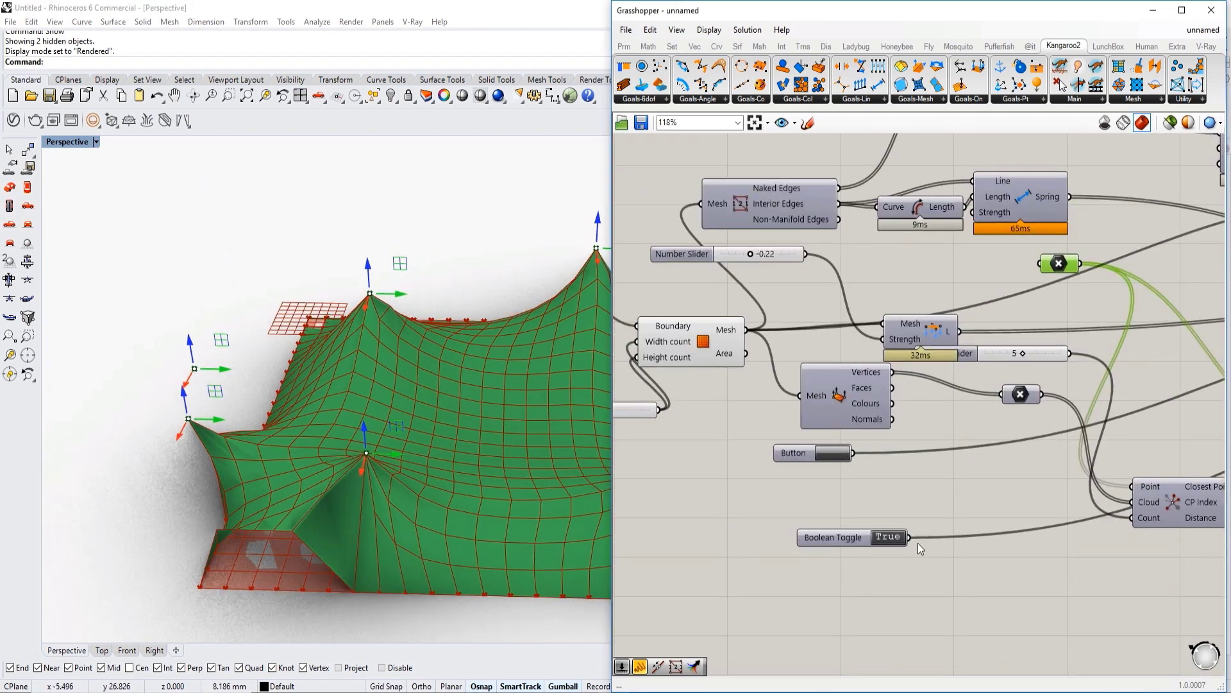
scroll(918, 544, "up", 4)
right_click_drag(929, 492, 824, 490)
scroll(824, 490, "down", 4)
scroll(922, 328, "up", 3)
left_click_drag(921, 328, 891, 535)
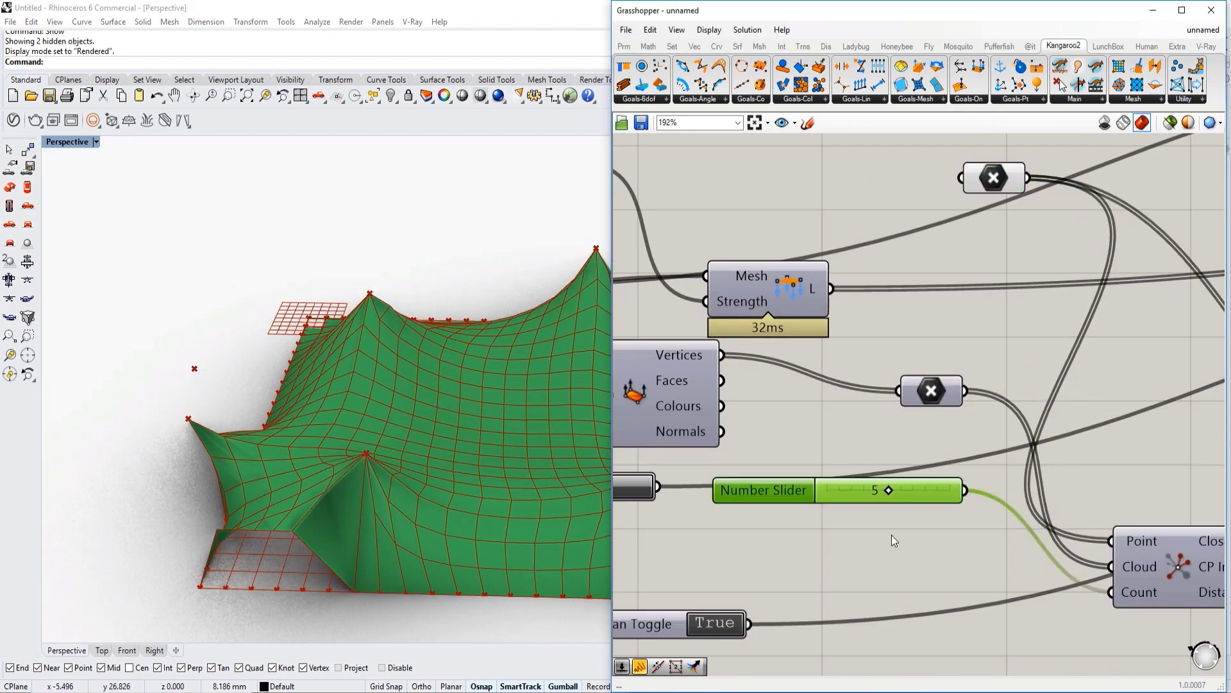
left_click_drag(891, 491, 865, 547)
Set the load component's Strength slider to -0.17
scroll(899, 474, "down", 3)
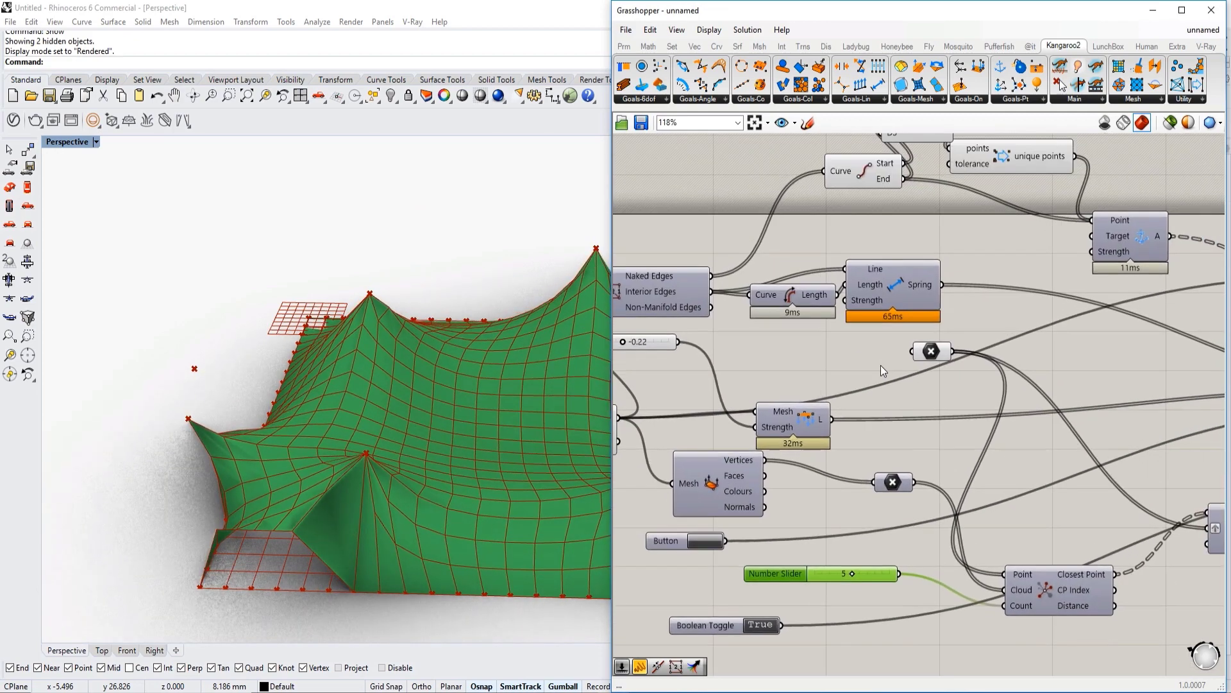
scroll(880, 364, "up", 4)
left_click_drag(685, 343, 688, 343)
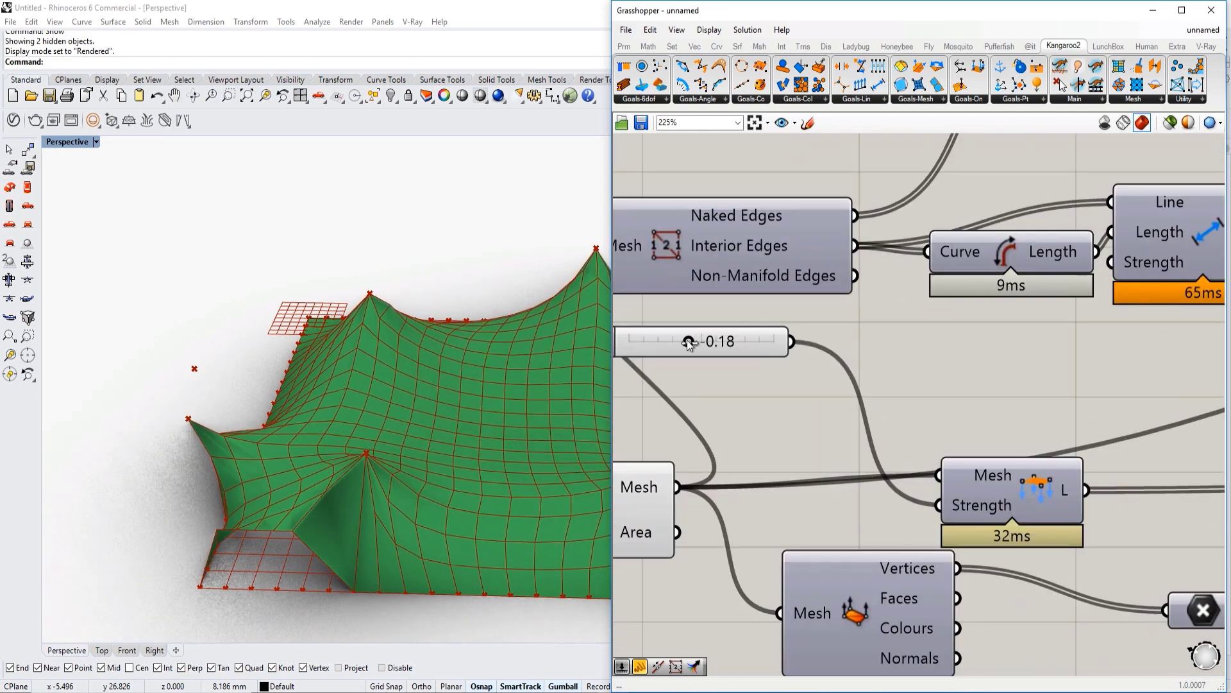
right_click_drag(556, 394, 558, 290)
scroll(558, 290, "up", 5)
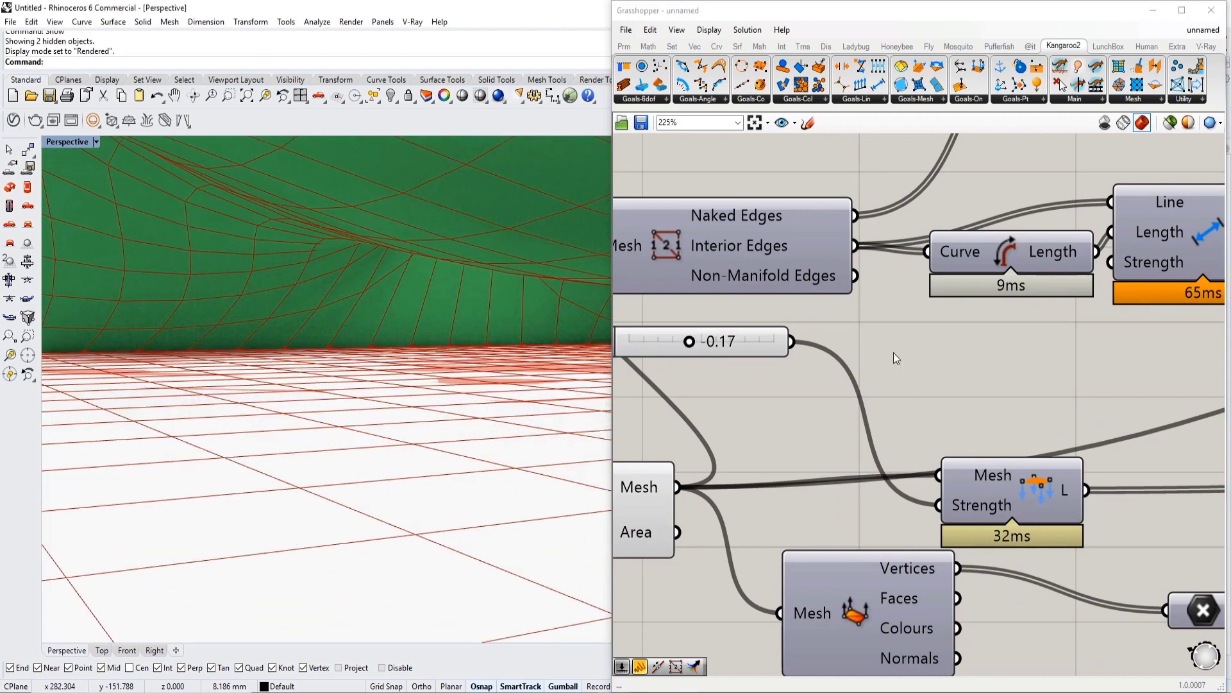
Turn off the preview of the Rectangle and flat base mesh components to hide the ground grid
scroll(956, 352, "down", 3)
scroll(955, 353, "down", 1)
right_click_drag(892, 356, 982, 384)
left_click_drag(887, 522, 641, 368)
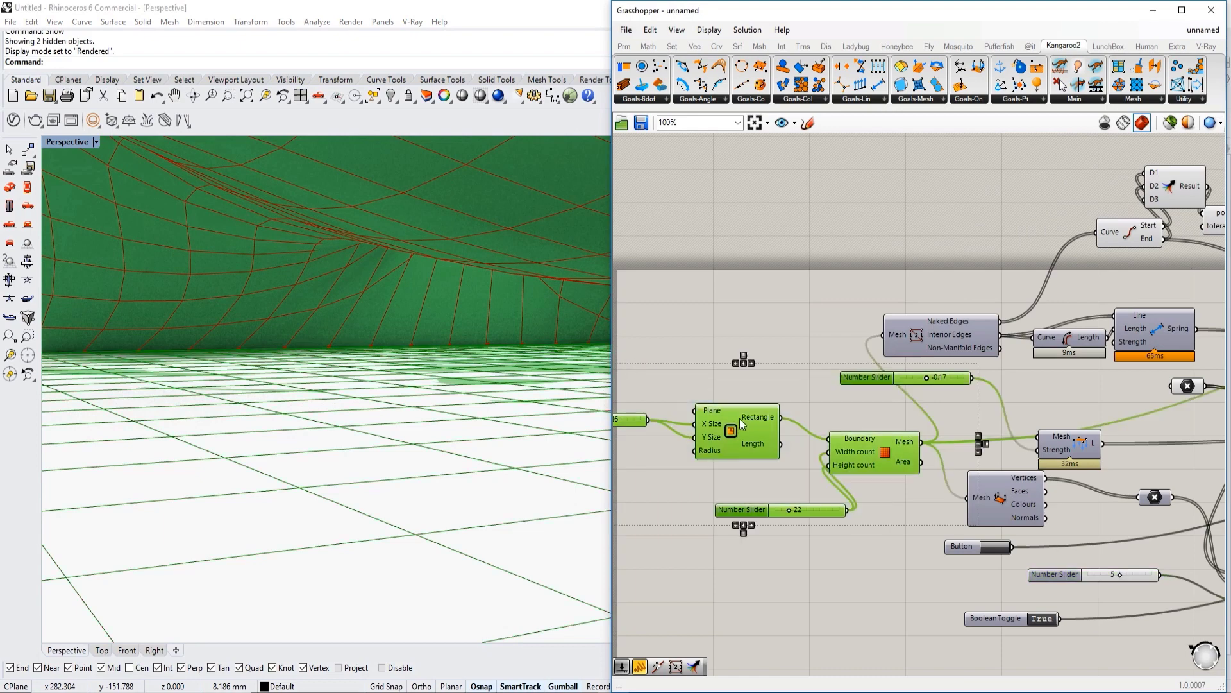
middle_click(740, 420)
scroll(506, 382, "down", 8)
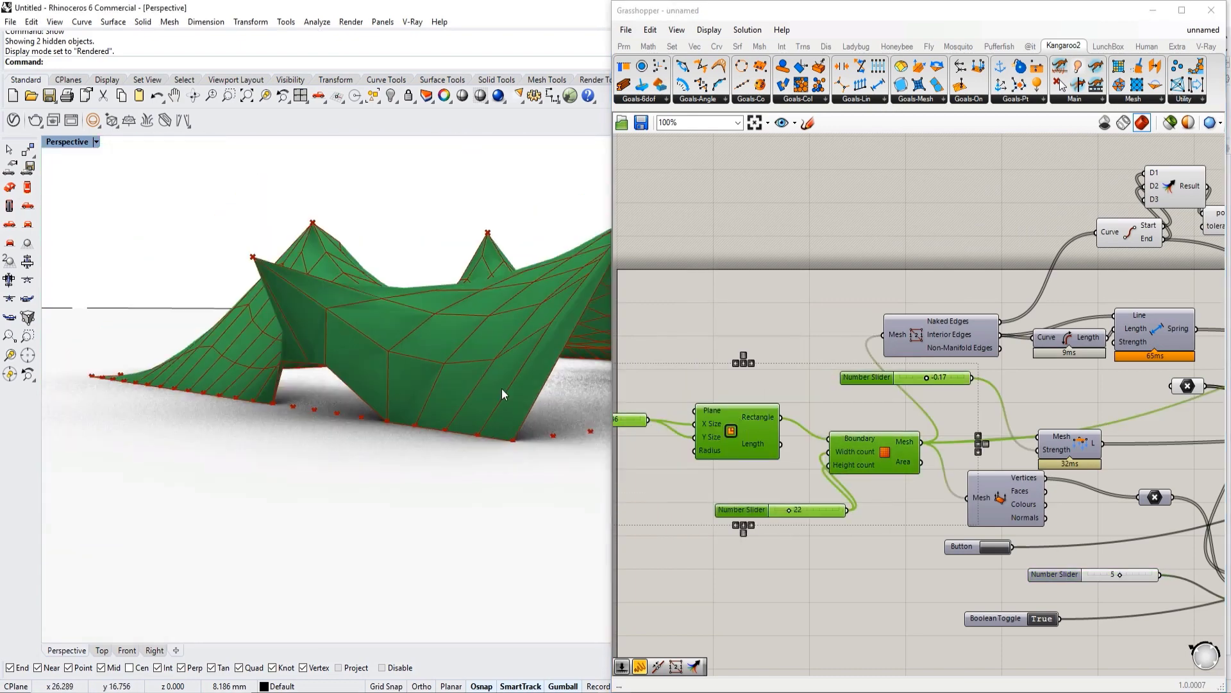
right_click_drag(504, 394, 427, 449)
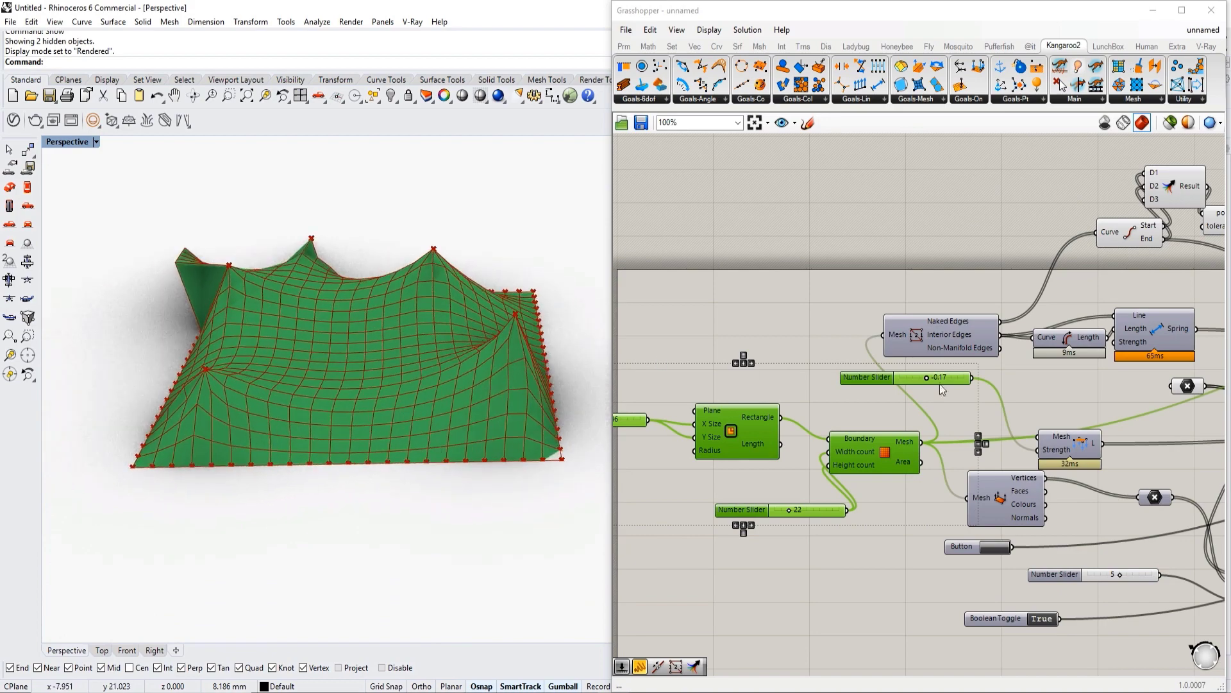
Select the anchor Point parameter again and move the anchor near the front corner along the front edge of the mesh
right_click_drag(1025, 404, 858, 371)
left_click(1023, 353)
right_click_drag(456, 327, 391, 378)
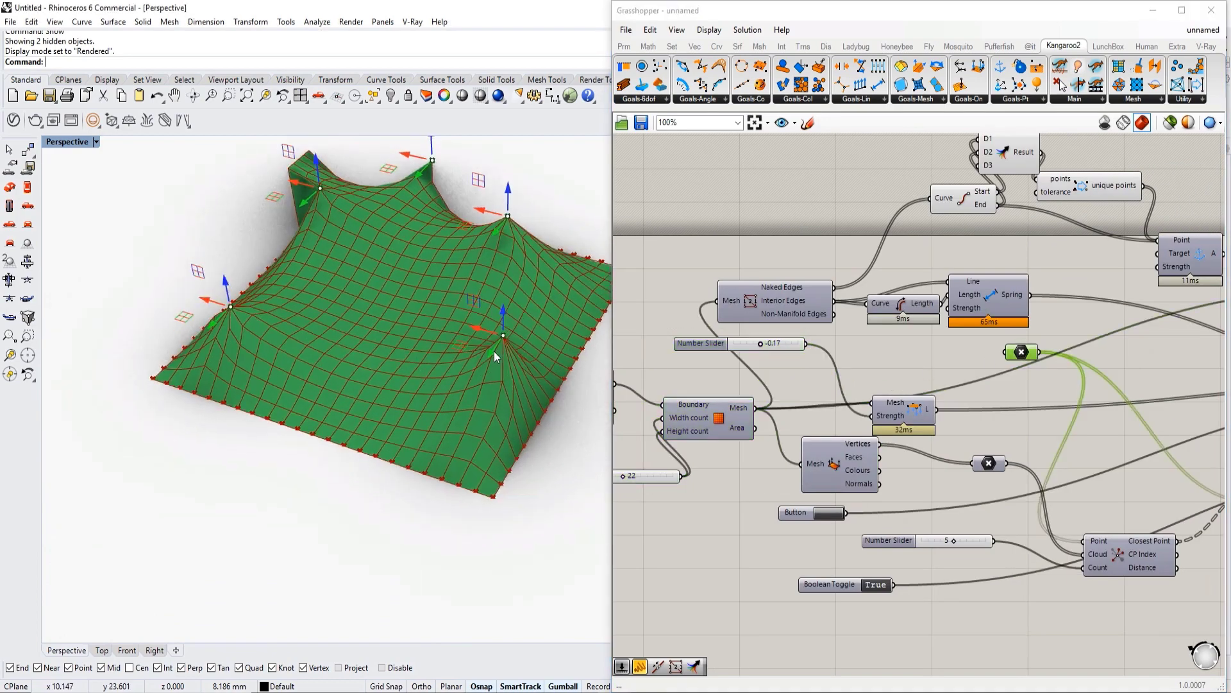
left_click_drag(451, 387, 303, 377)
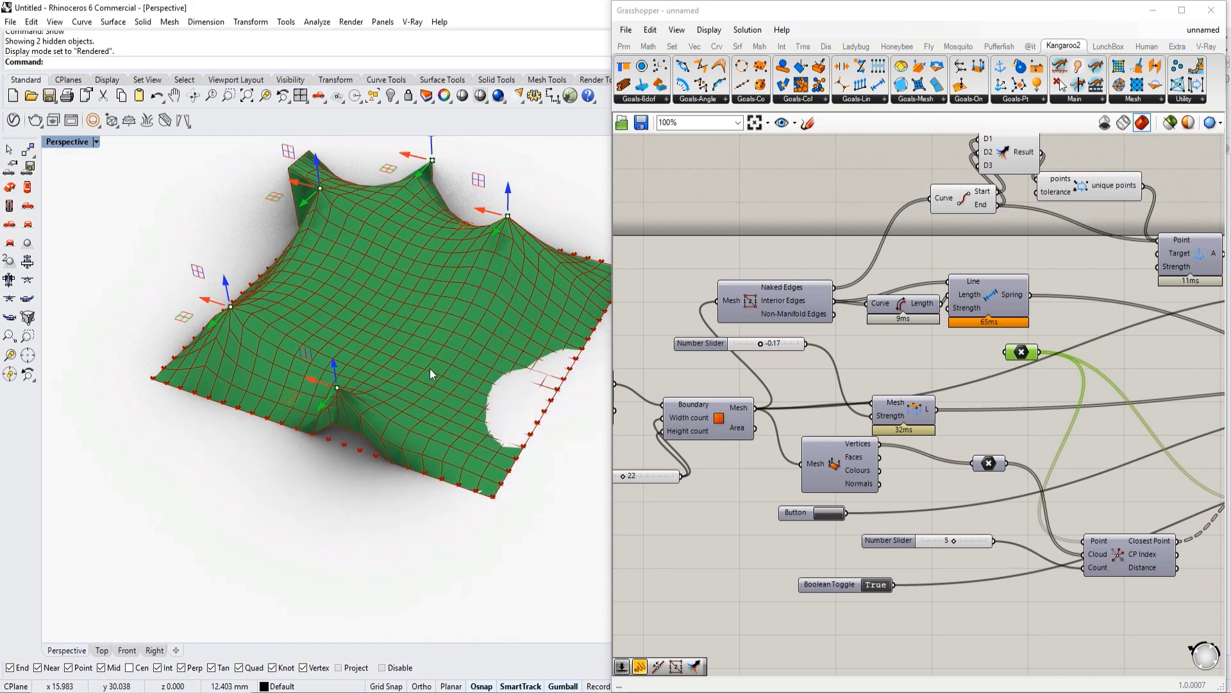
Move the edge points' Anchor component slightly farther from the unique points component
scroll(821, 378, "down", 3)
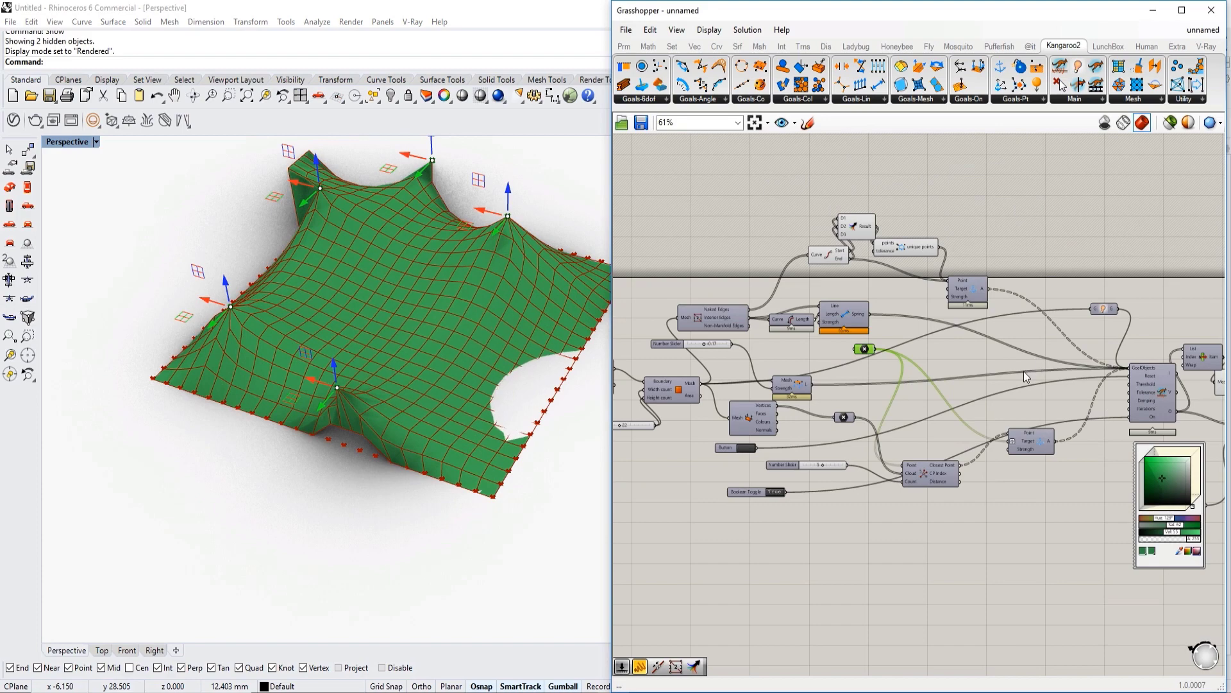
scroll(1024, 371, "up", 3)
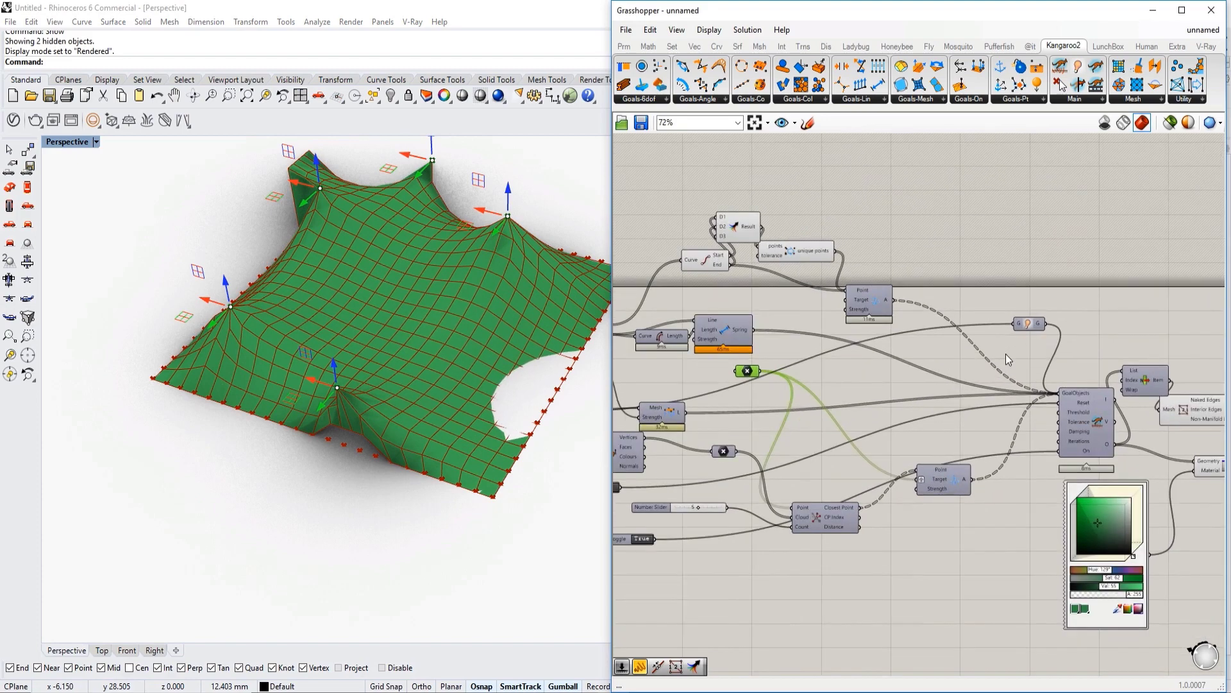
right_click_drag(906, 377, 1007, 363)
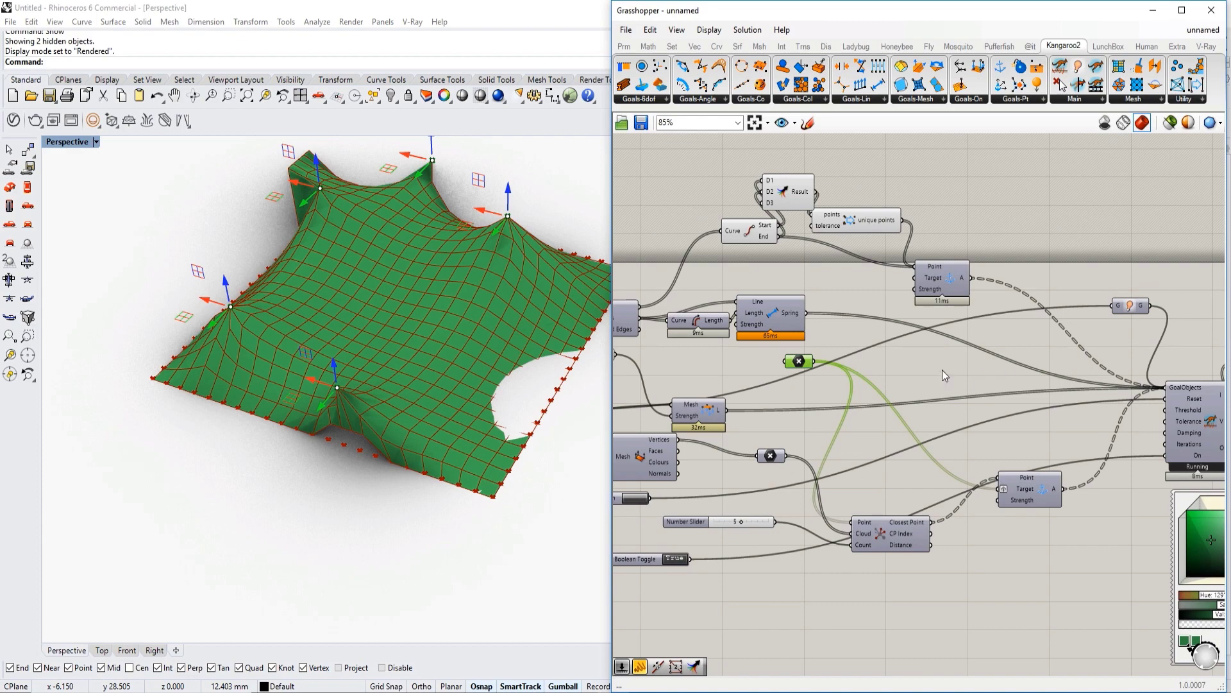
scroll(941, 370, "up", 3)
left_click(988, 311)
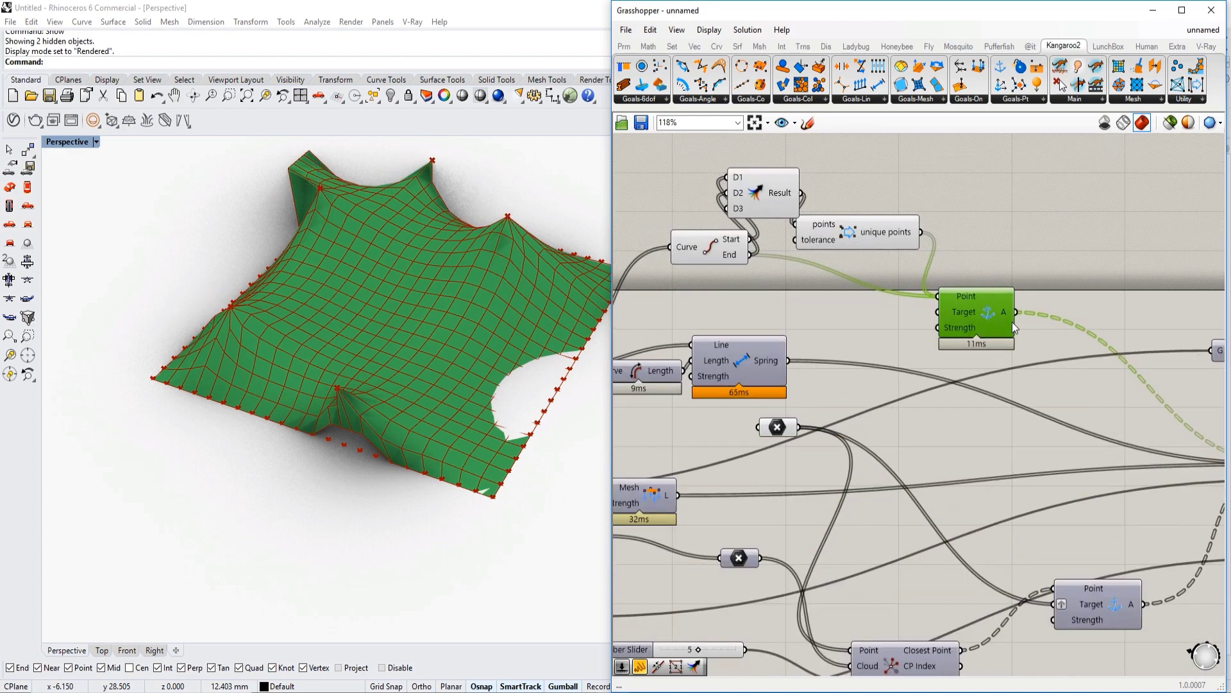
scroll(964, 318, "up", 1)
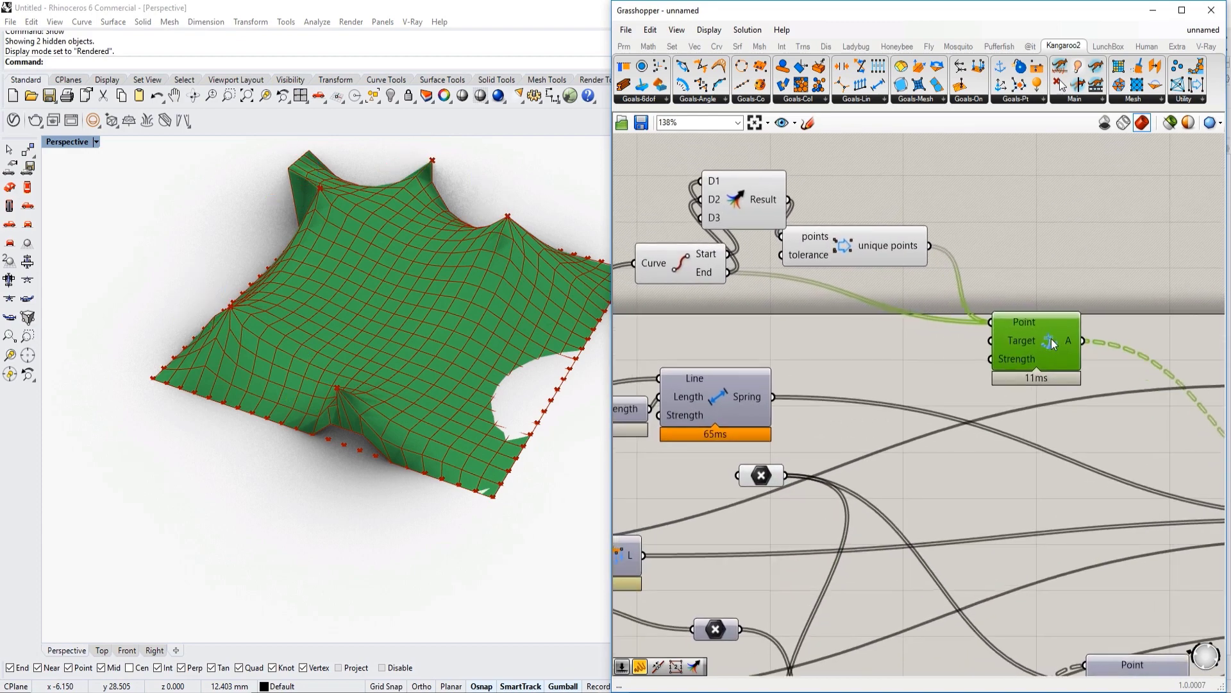
left_click_drag(1052, 338, 1059, 340)
Add a Move component above the edge points' Anchor component
double_click(903, 359)
type("move")
key("Return")
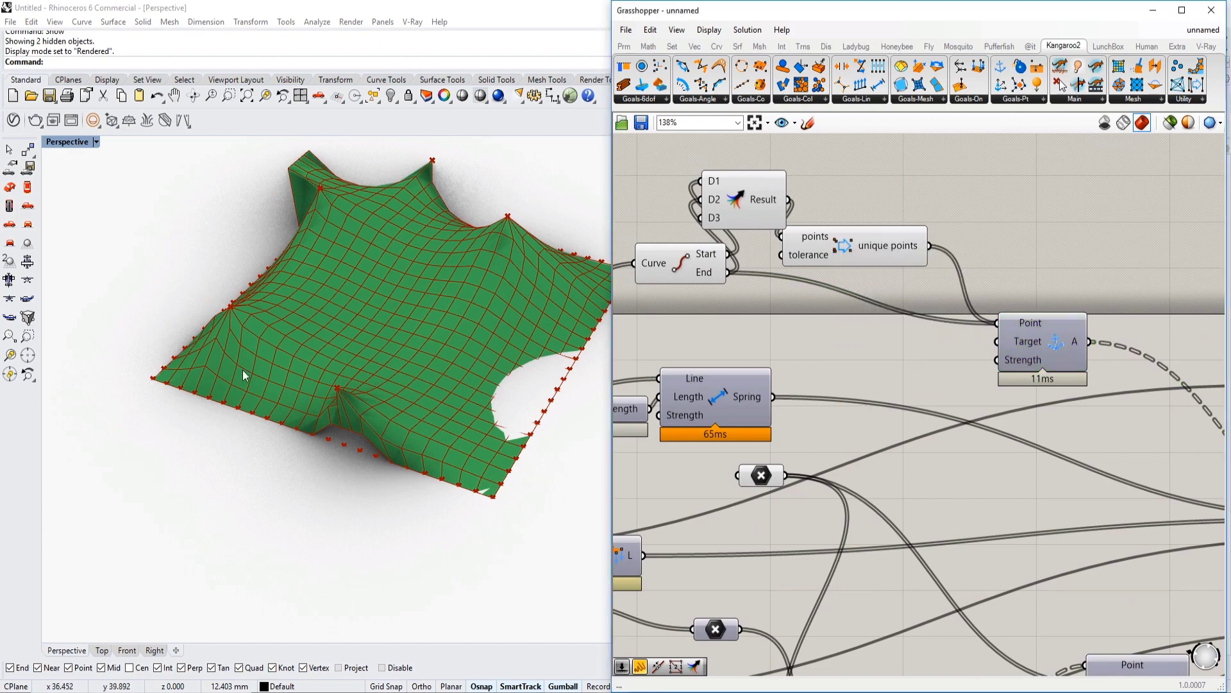
double_click(849, 355)
type("move")
key("Return")
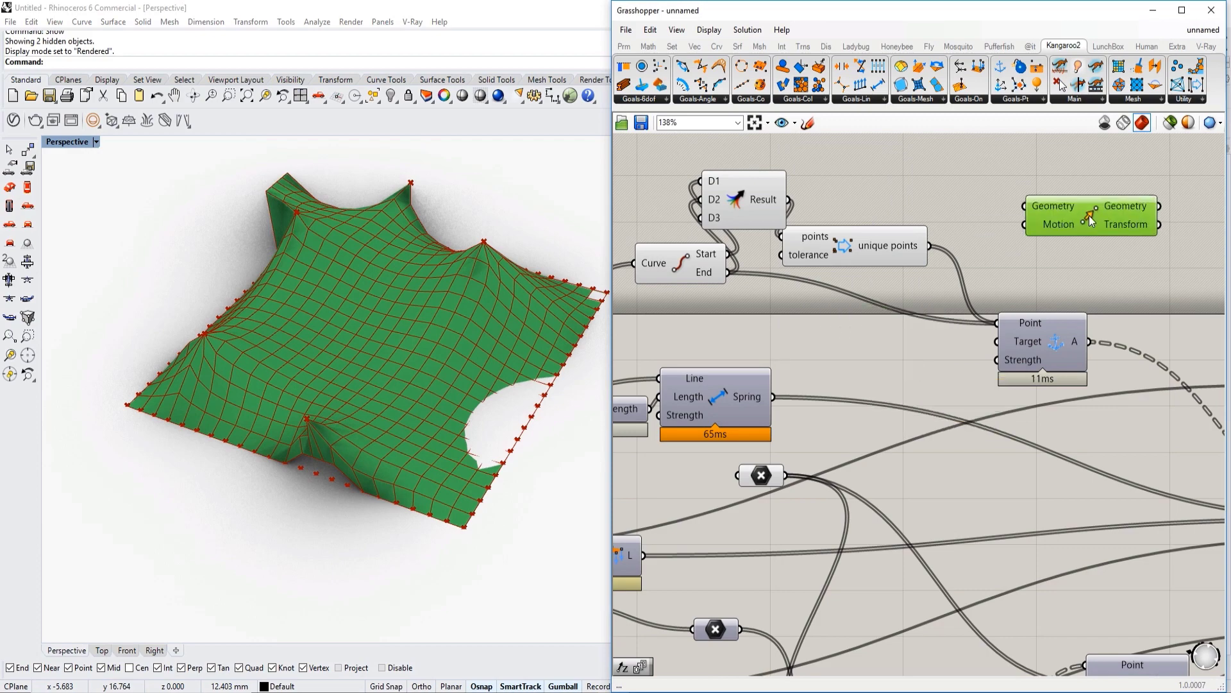
Add a Unit Z component and a floating-point Number Slider with the value 2.000 for its Factor
double_click(848, 338)
type("z")
key("Return")
right_click_drag(761, 341, 801, 349)
double_click(748, 339)
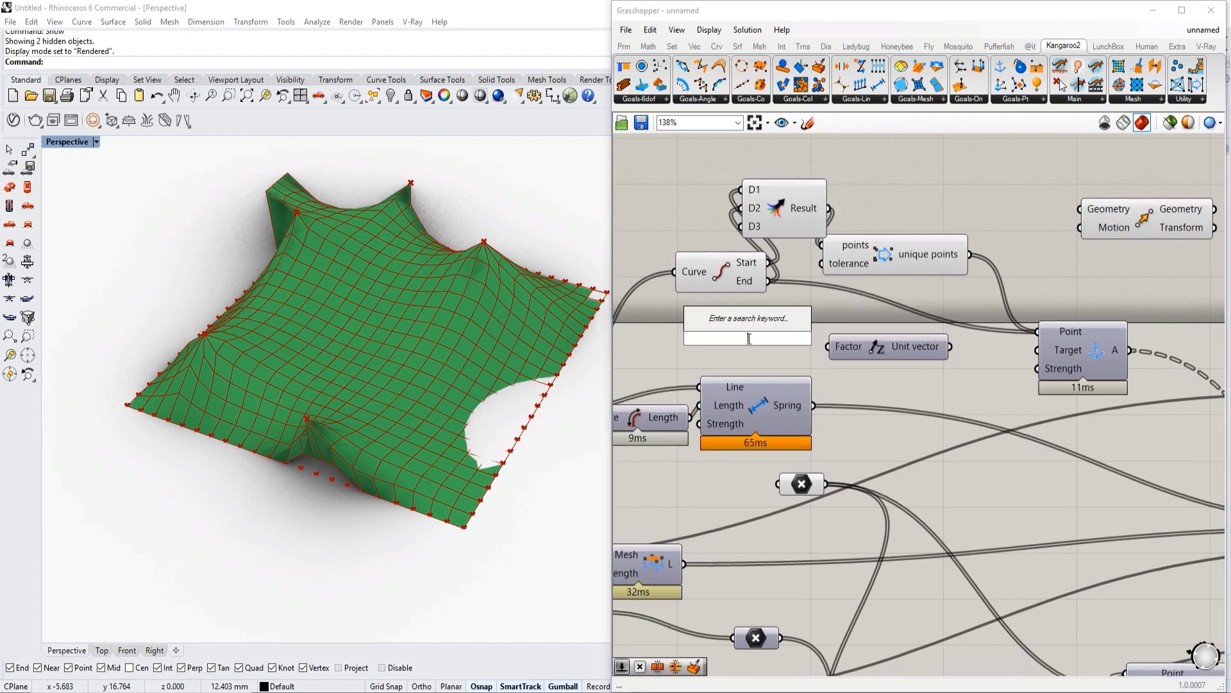
type("number slider")
key("Return")
double_click(693, 340)
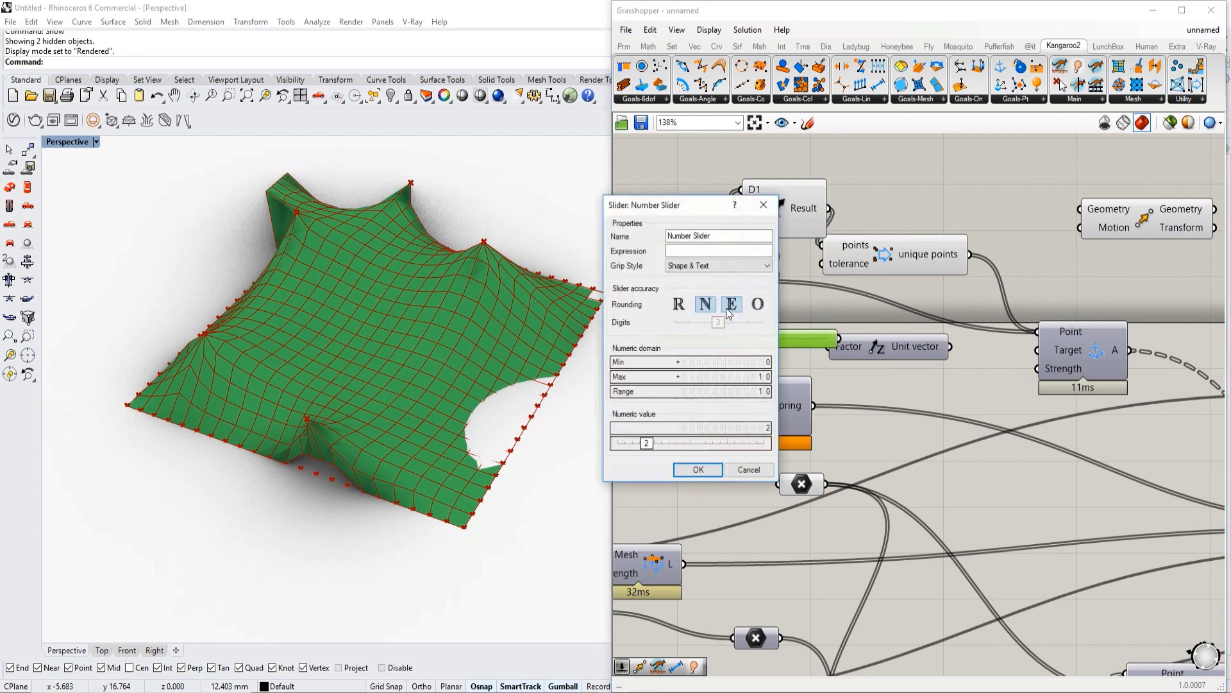
left_click(708, 470)
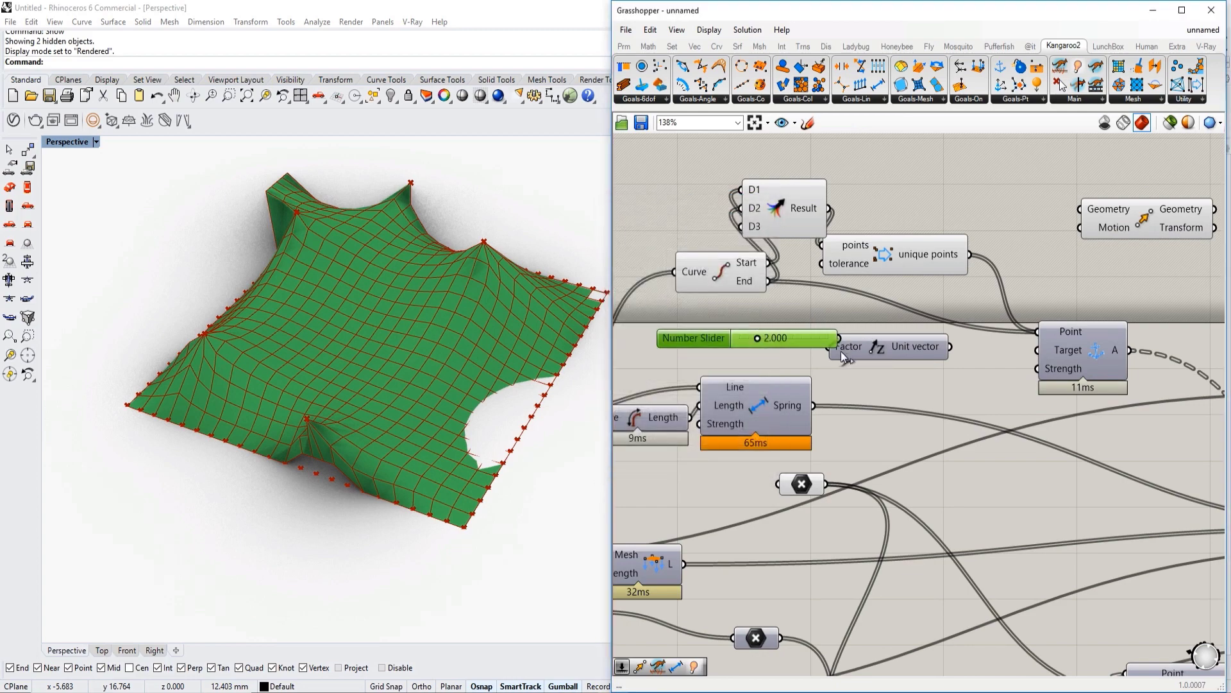
Feed Unit Z into Move's Motion, the unique points into its Geometry, and Move's Geometry output into the edge Anchor's Target
right_click_drag(1083, 238, 933, 292)
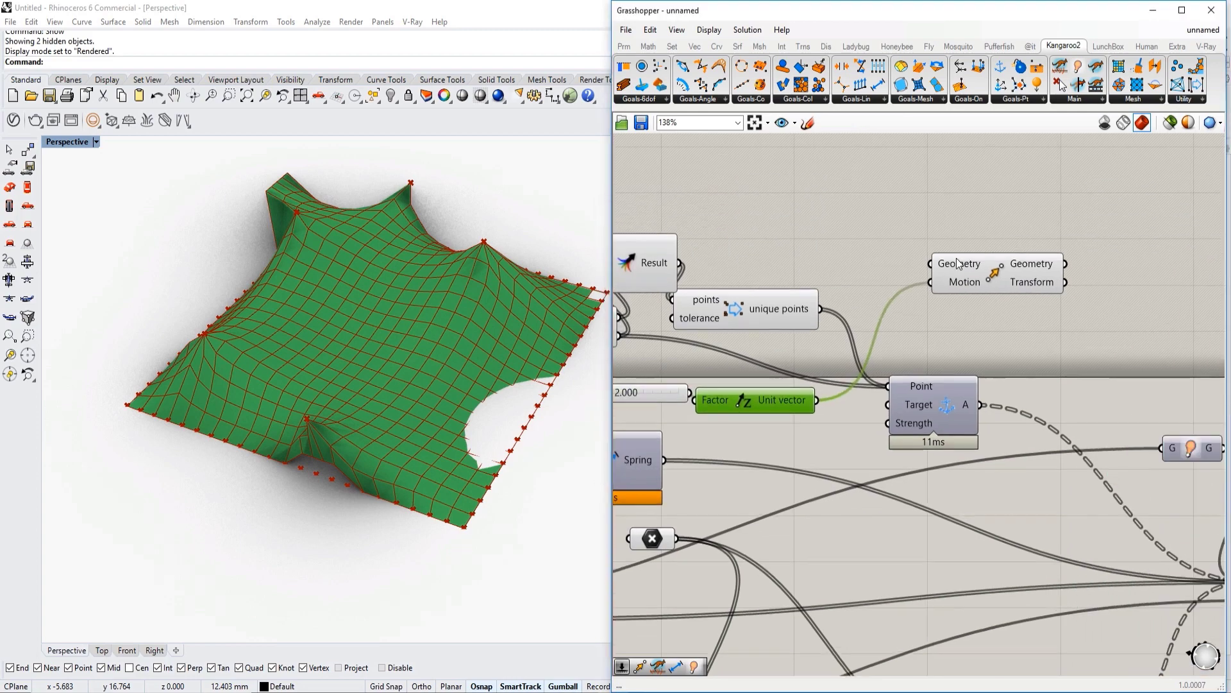
left_click_drag(968, 255, 990, 290)
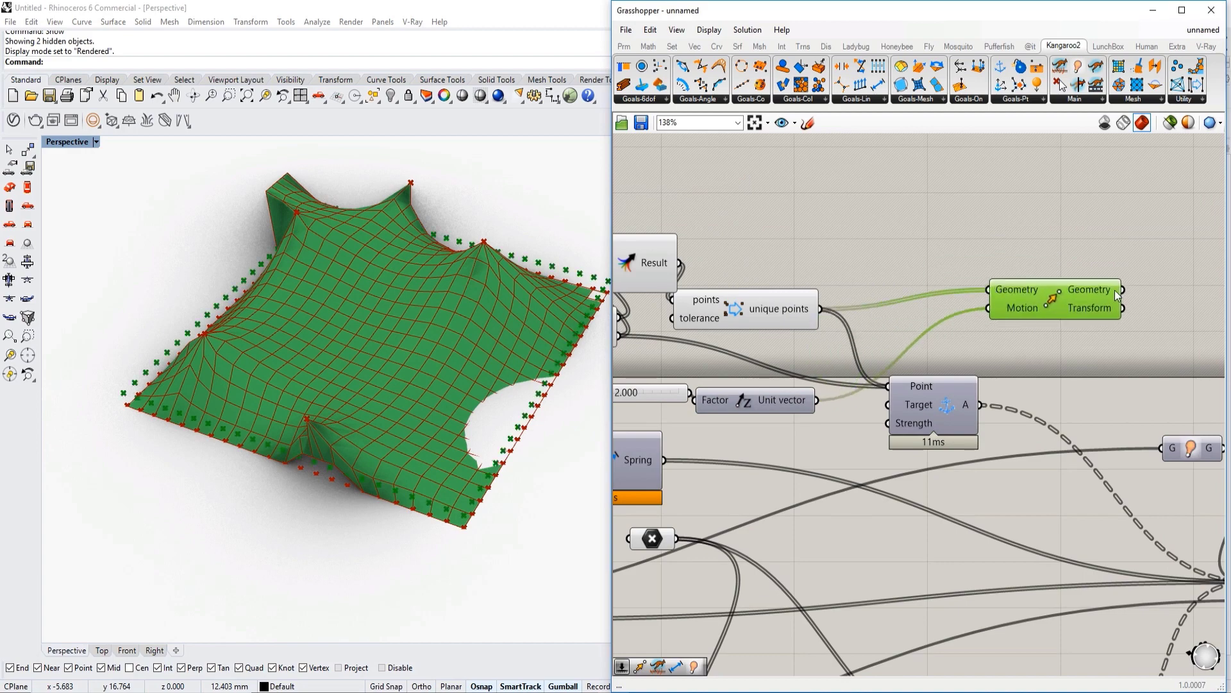
left_click_drag(902, 407, 902, 407)
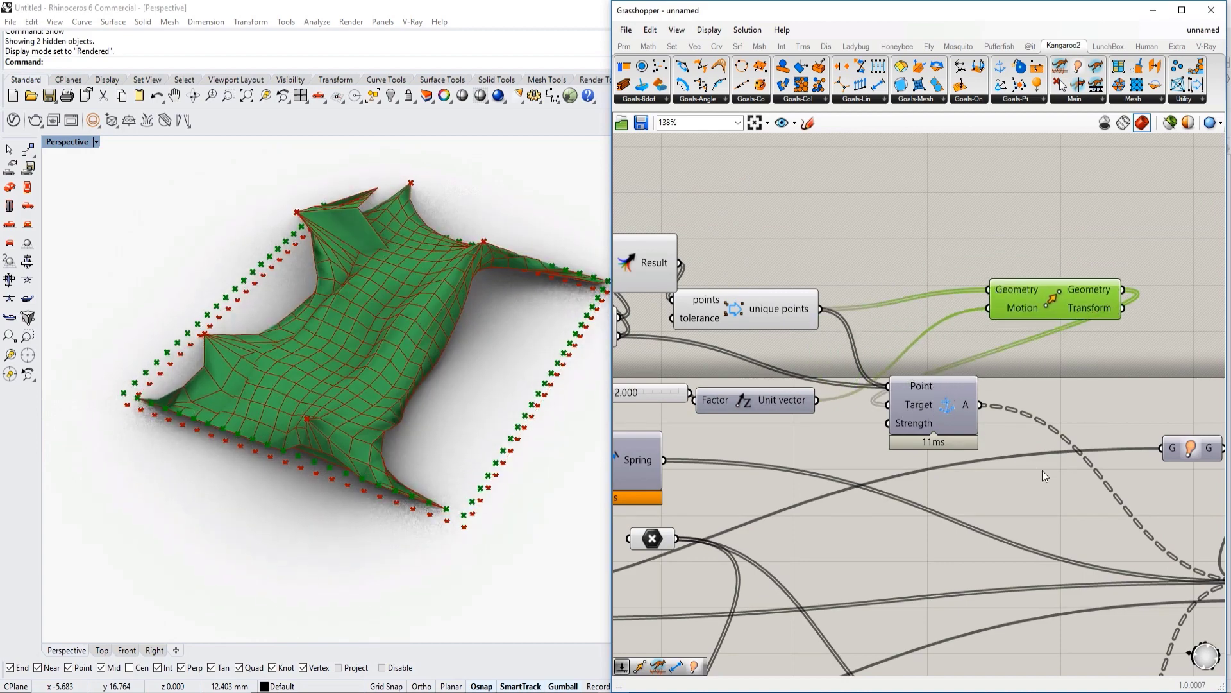
Reset the Kangaroo solver with the connected Button component
right_click_drag(1062, 574, 1118, 292)
scroll(963, 501, "down", 2)
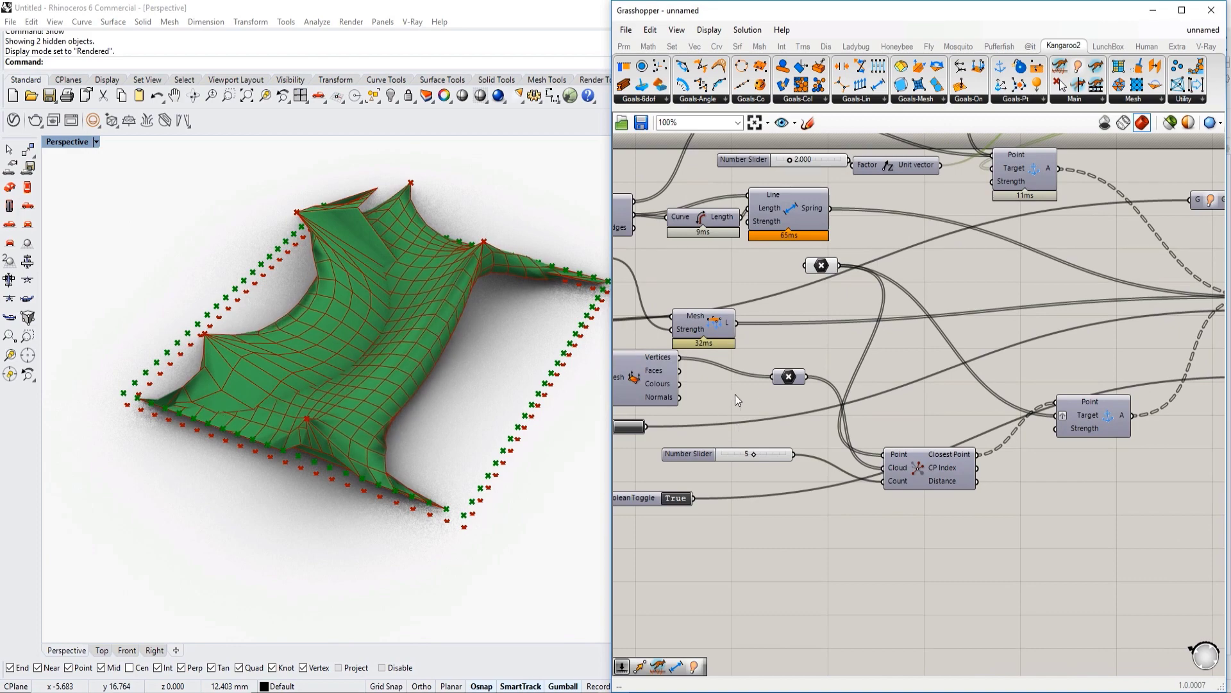
right_click_drag(735, 394, 835, 384)
left_click(729, 414)
mouse_move(491, 415)
right_mouse_down()
mouse_move(547, 372)
mouse_move(547, 382)
mouse_move(468, 360)
mouse_move(449, 382)
mouse_move(404, 387)
mouse_move(500, 405)
mouse_move(489, 425)
right_mouse_up()
Set the Number Slider for the Unit Z Factor to 4.890
scroll(512, 408, "up", 5)
right_click_drag(898, 404, 860, 513)
right_click_drag(1085, 228, 1008, 340)
scroll(1003, 378, "up", 1)
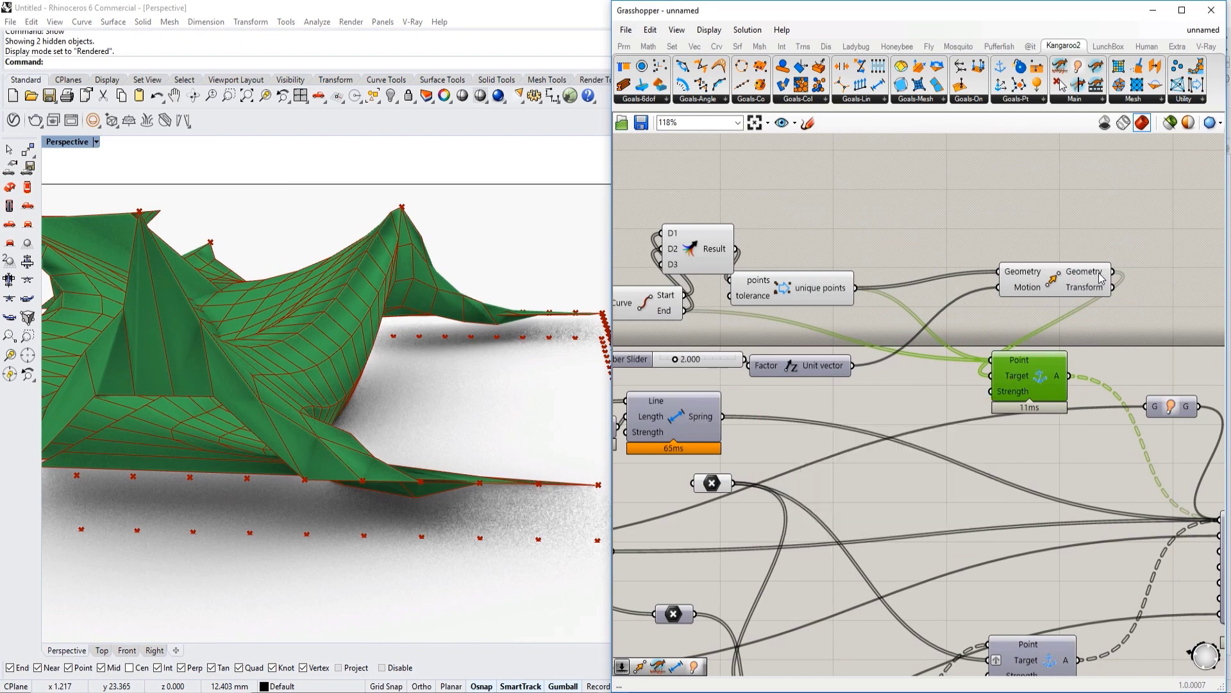
right_click_drag(1101, 277, 1185, 286)
left_click_drag(759, 368, 783, 369)
right_click_drag(433, 385, 414, 416)
Disconnect the curve End output from the edge Anchor's Point input, and place Move between Unit Z and Anchor
right_click_drag(1075, 373, 1021, 371)
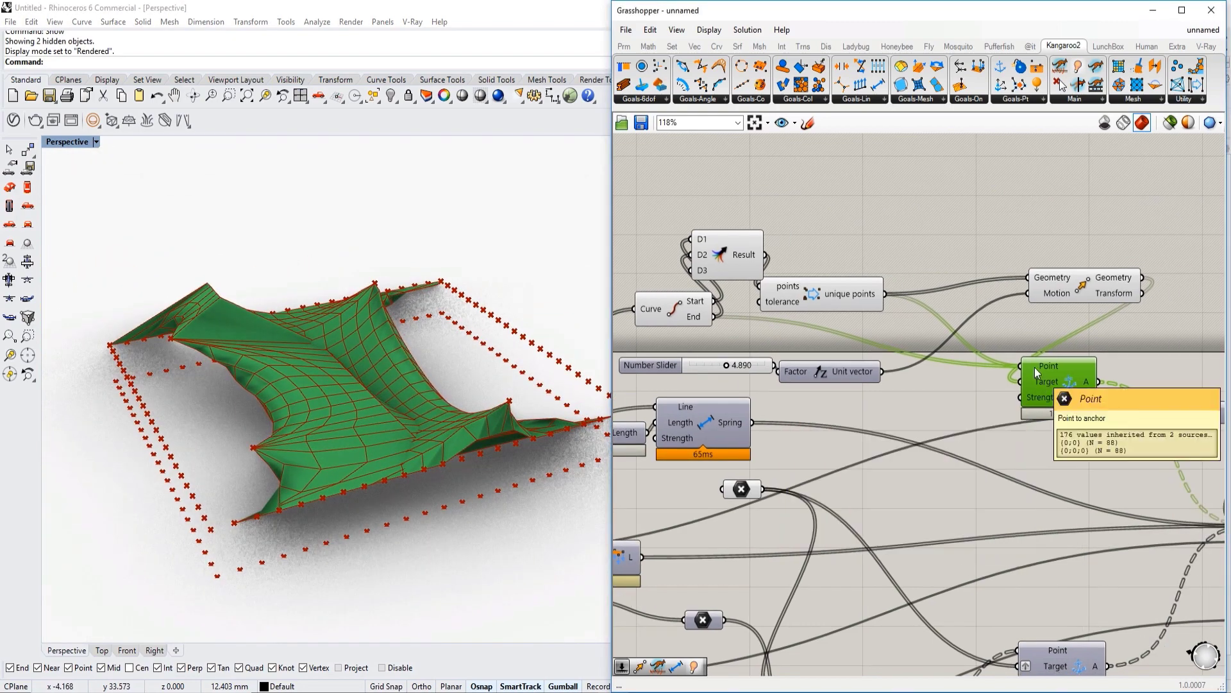
left_click_drag(1069, 293, 1049, 296)
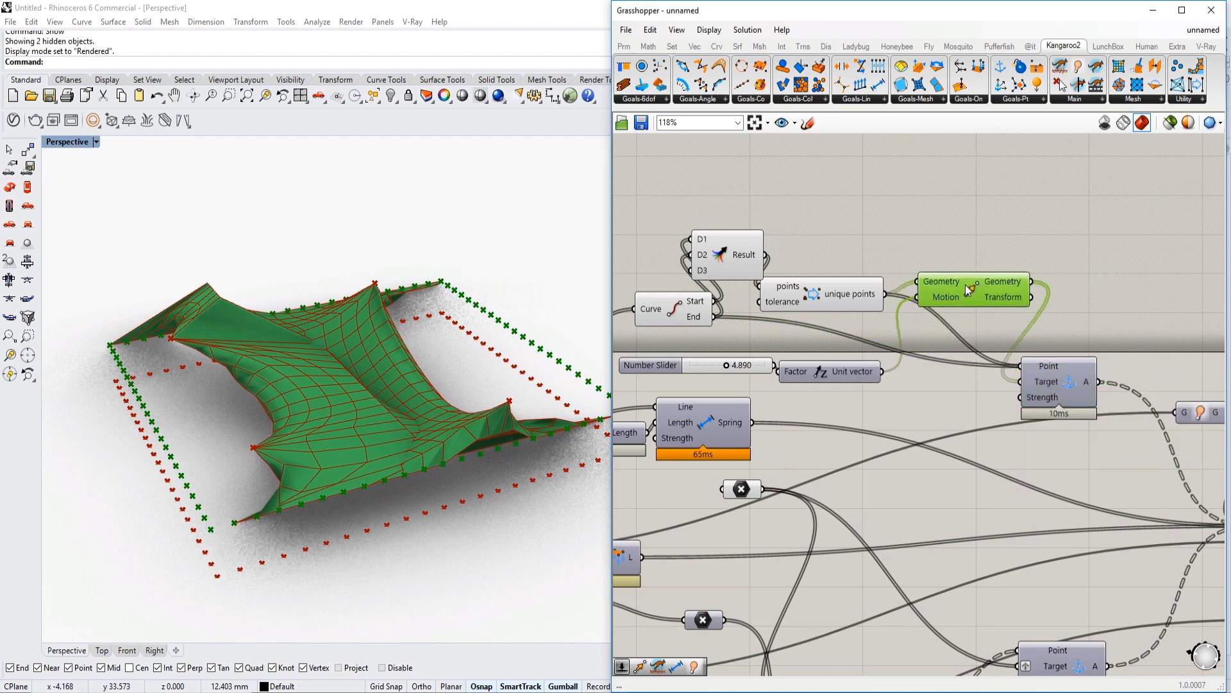
left_click_drag(952, 379, 953, 390)
right_click_drag(953, 390, 1017, 384)
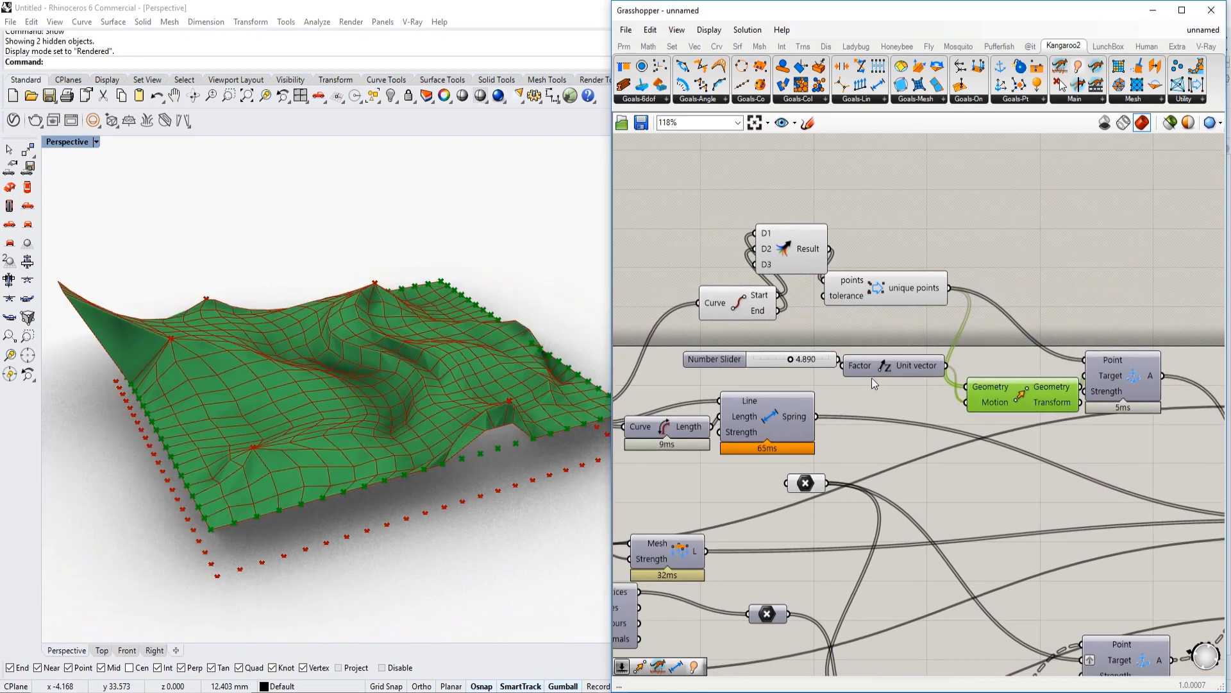
Set the Number Slider for the Unit Z Factor to 2.372
right_click_drag(1024, 382, 960, 344)
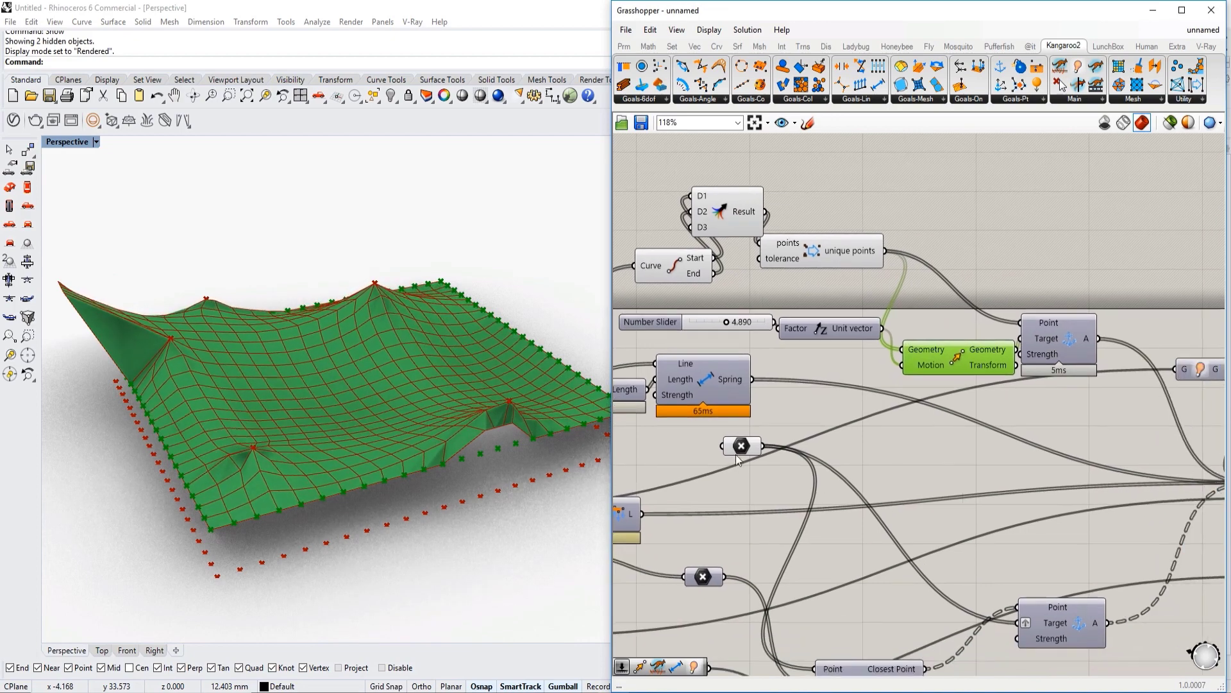
right_click_drag(475, 449, 369, 438)
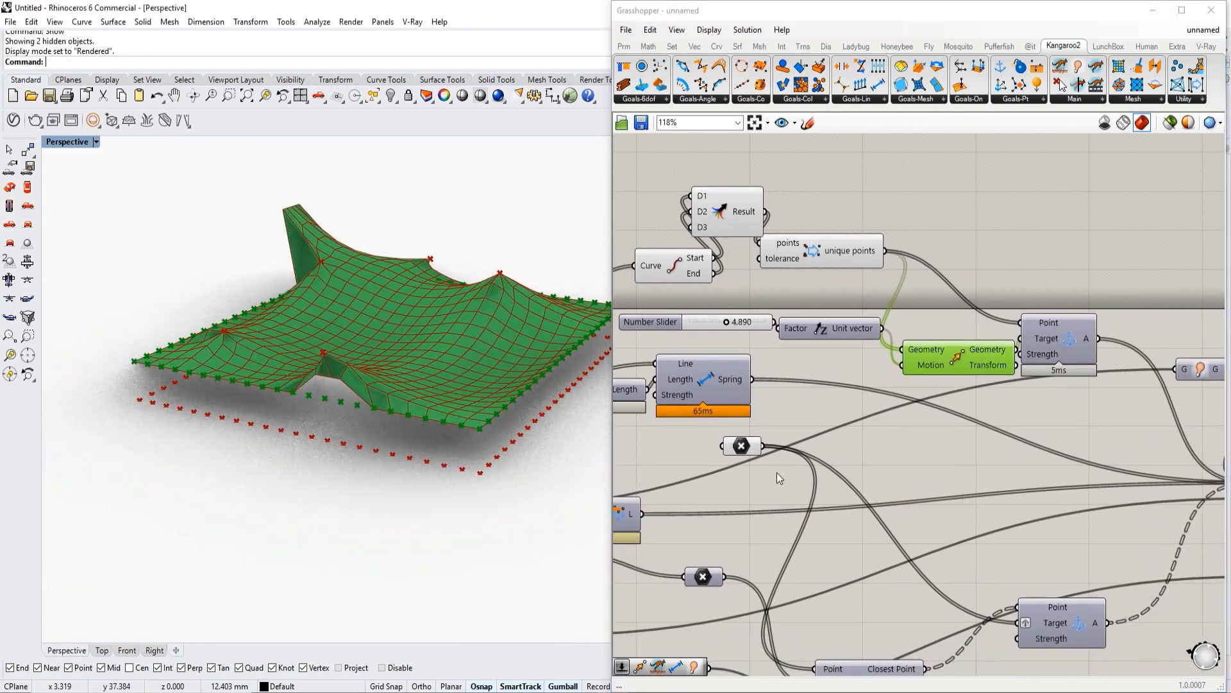
right_click_drag(743, 371, 900, 332)
scroll(904, 308, "up", 2)
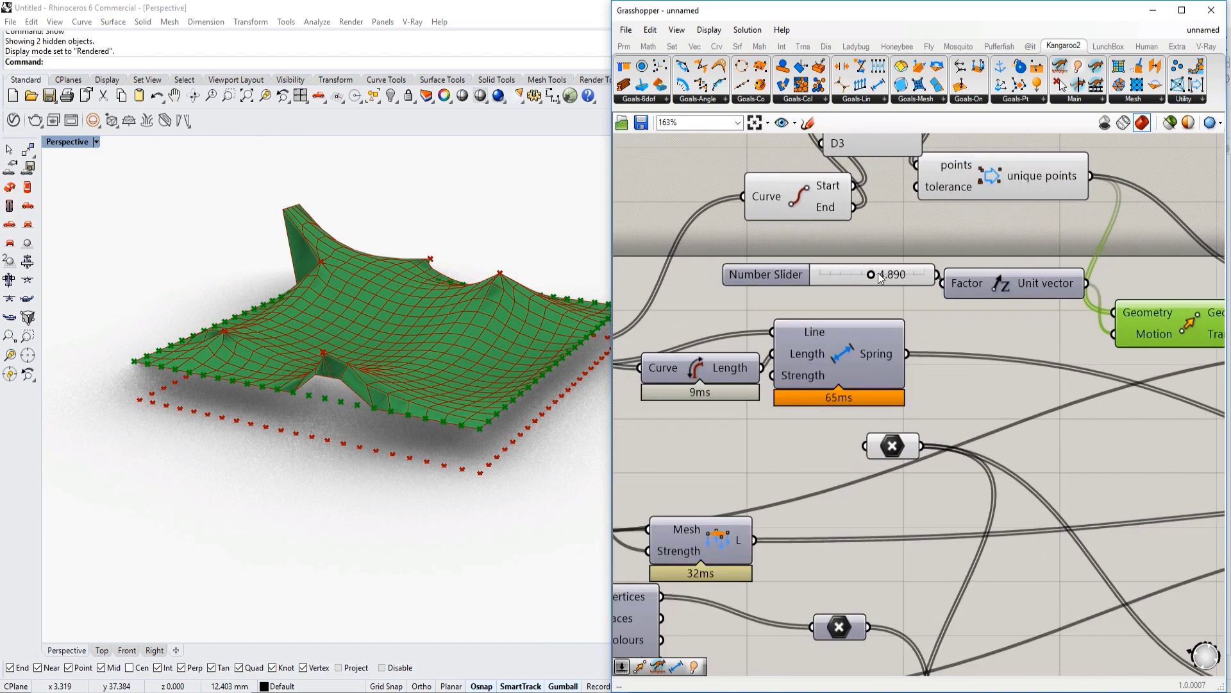
mouse_move(862, 278)
left_mouse_down()
mouse_move(845, 277)
mouse_move(887, 275)
mouse_move(855, 279)
mouse_move(861, 289)
left_mouse_up()
right_click_drag(385, 359, 461, 295)
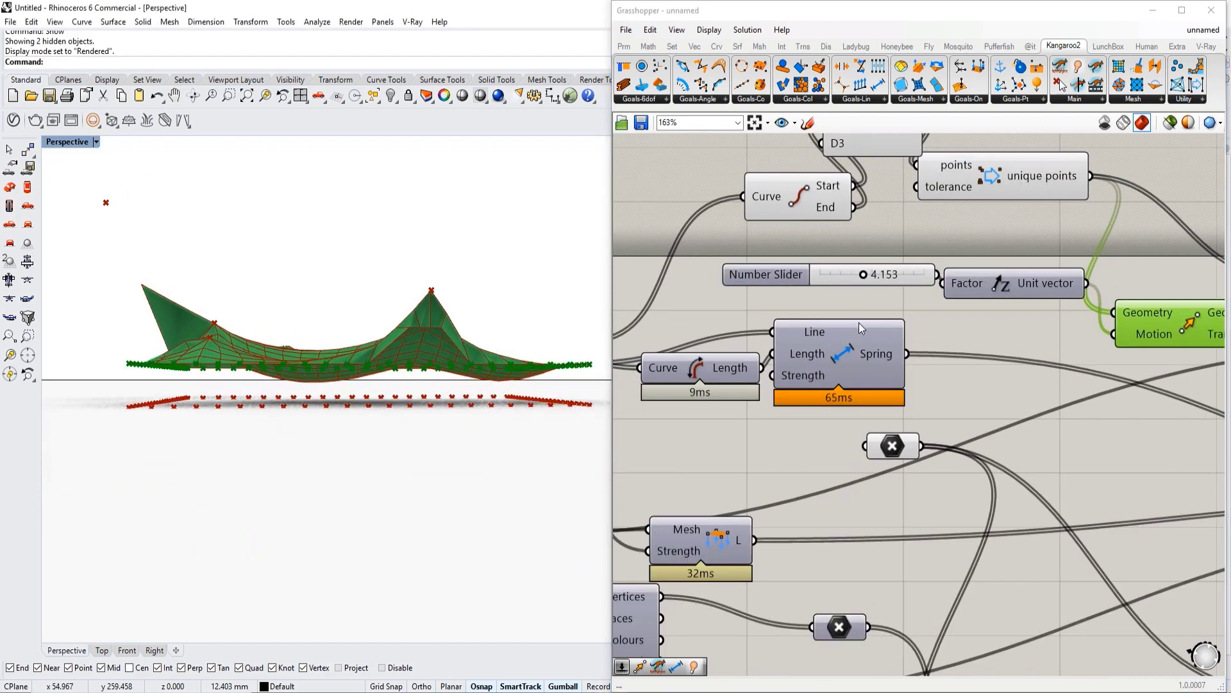
mouse_move(856, 274)
left_mouse_down()
mouse_move(878, 276)
mouse_move(851, 282)
left_mouse_up()
Select the referenced anchor points and move the one at the mesh's front edge inward toward the middle of the mesh
right_click_drag(276, 405, 463, 426)
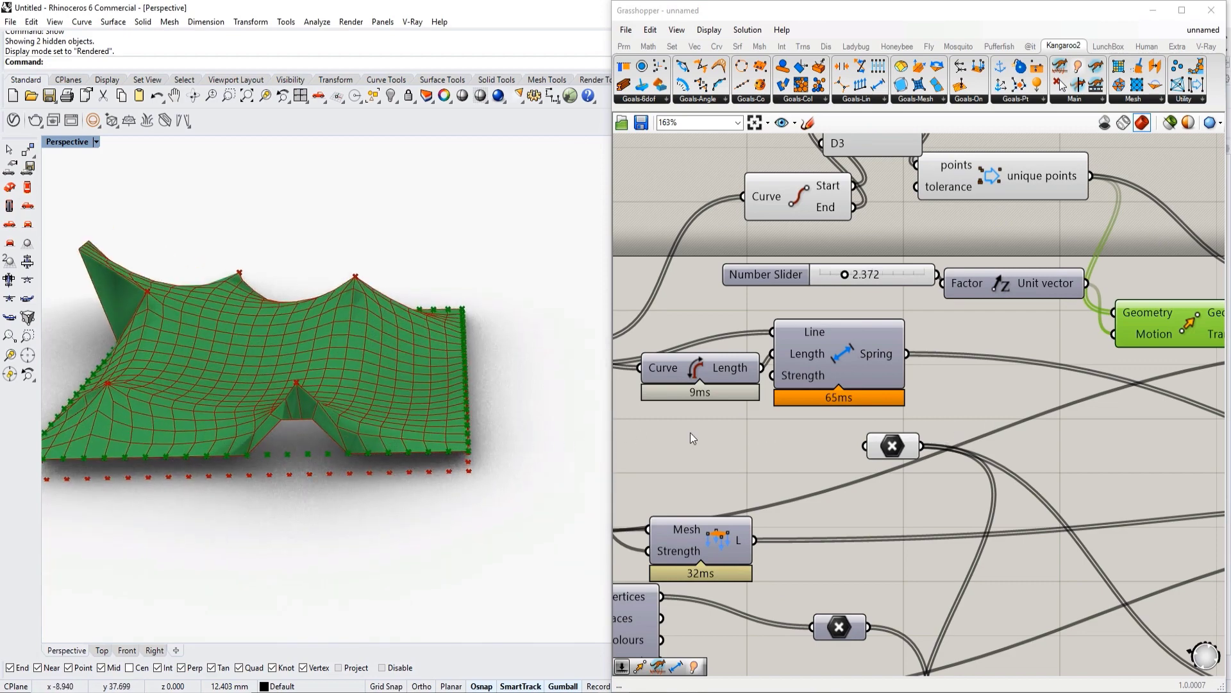
mouse_move(491, 410)
right_mouse_down()
mouse_move(399, 379)
mouse_move(385, 193)
mouse_move(385, 371)
mouse_move(462, 344)
mouse_move(458, 383)
right_mouse_up()
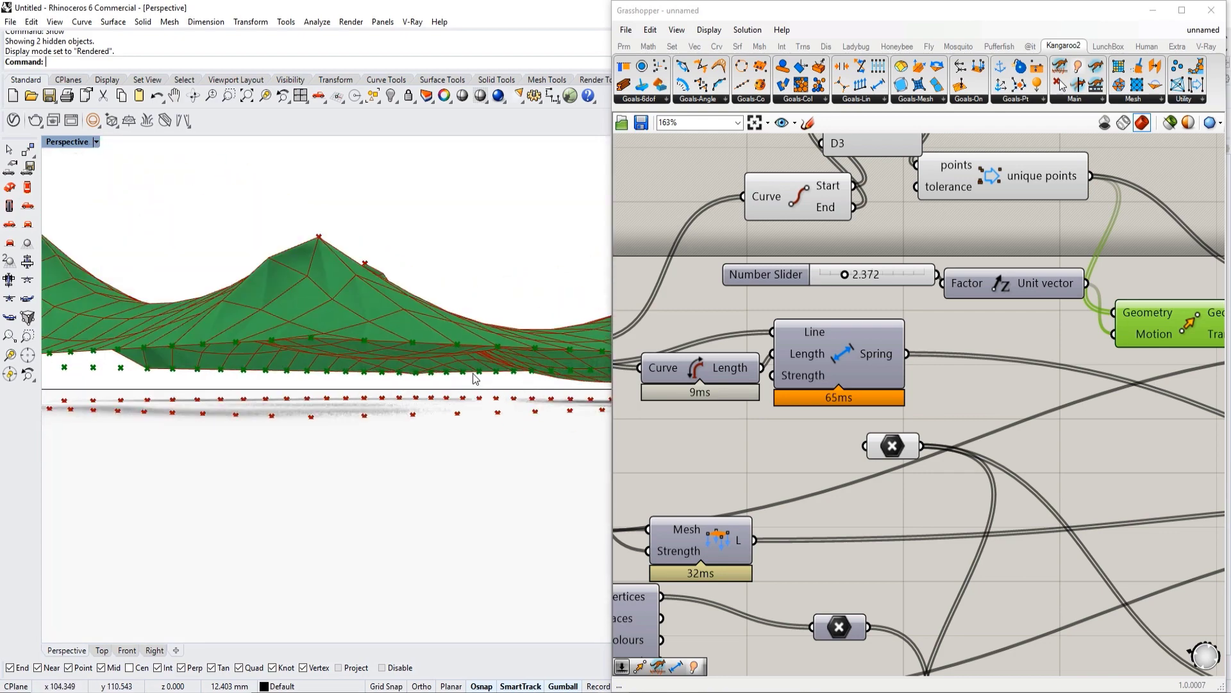
right_click_drag(342, 346, 373, 389)
left_click(892, 445)
right_click_drag(519, 403, 463, 426)
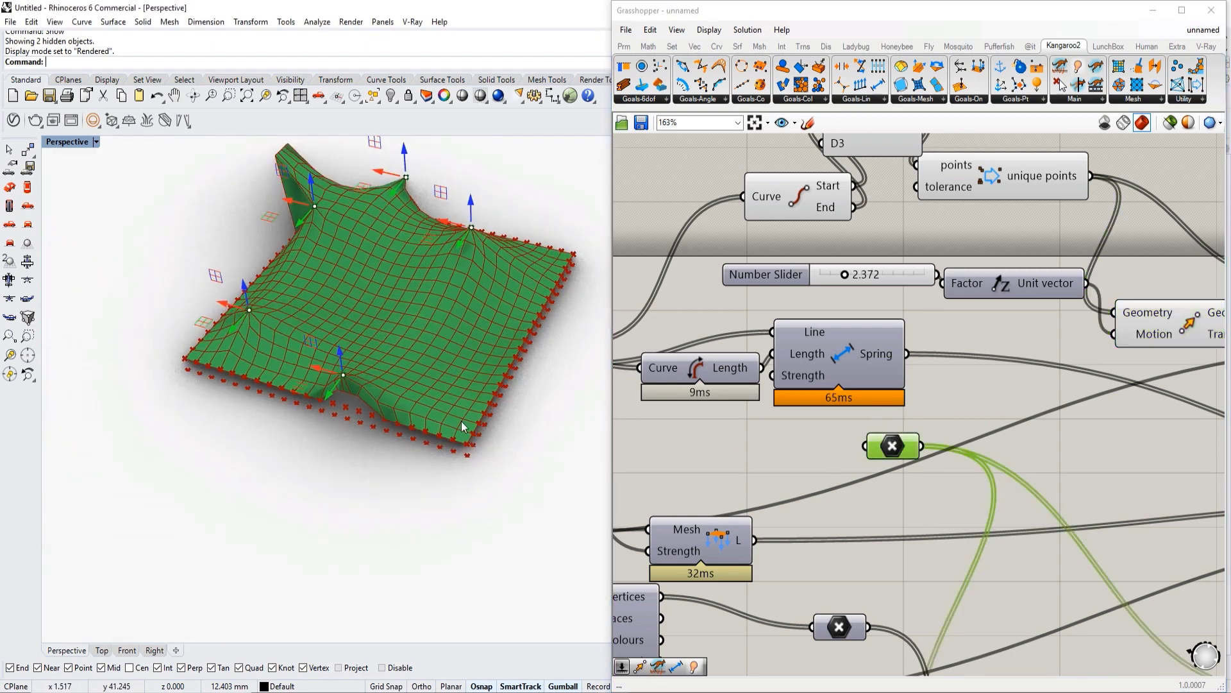
left_click_drag(317, 367, 349, 299)
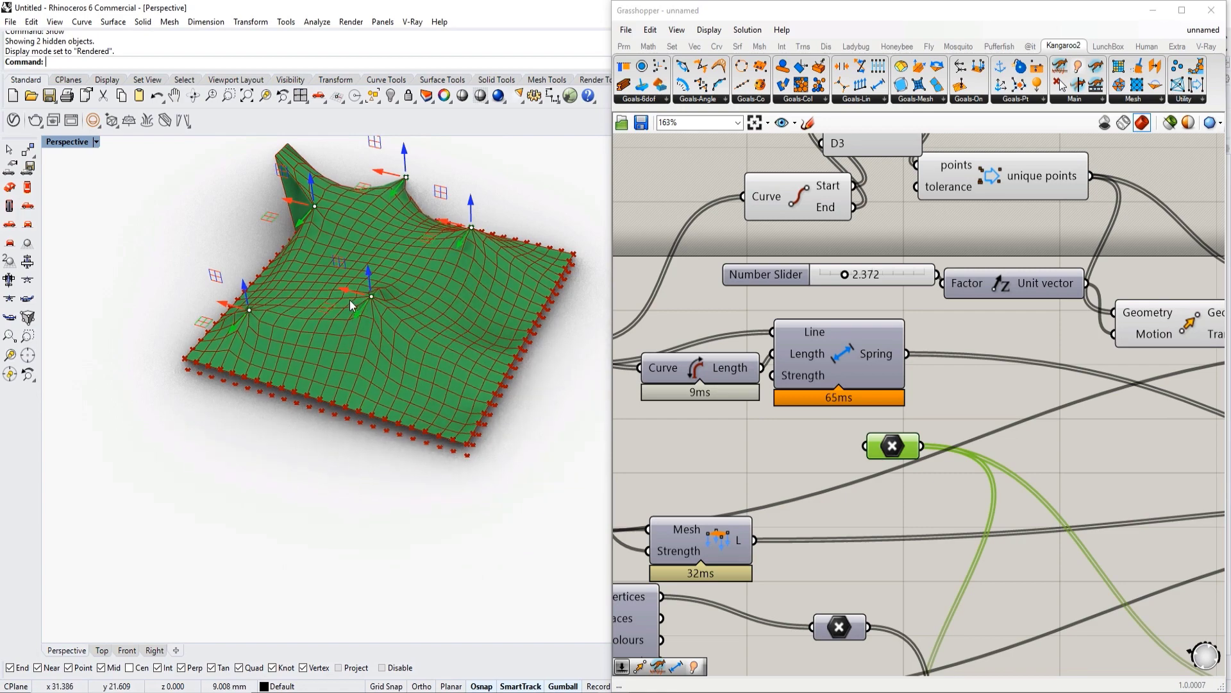
Examine the relaxed mesh's peaks and lifted edges from several angles, both close up and as a whole
right_click_drag(349, 299, 464, 290)
scroll(386, 351, "up", 3)
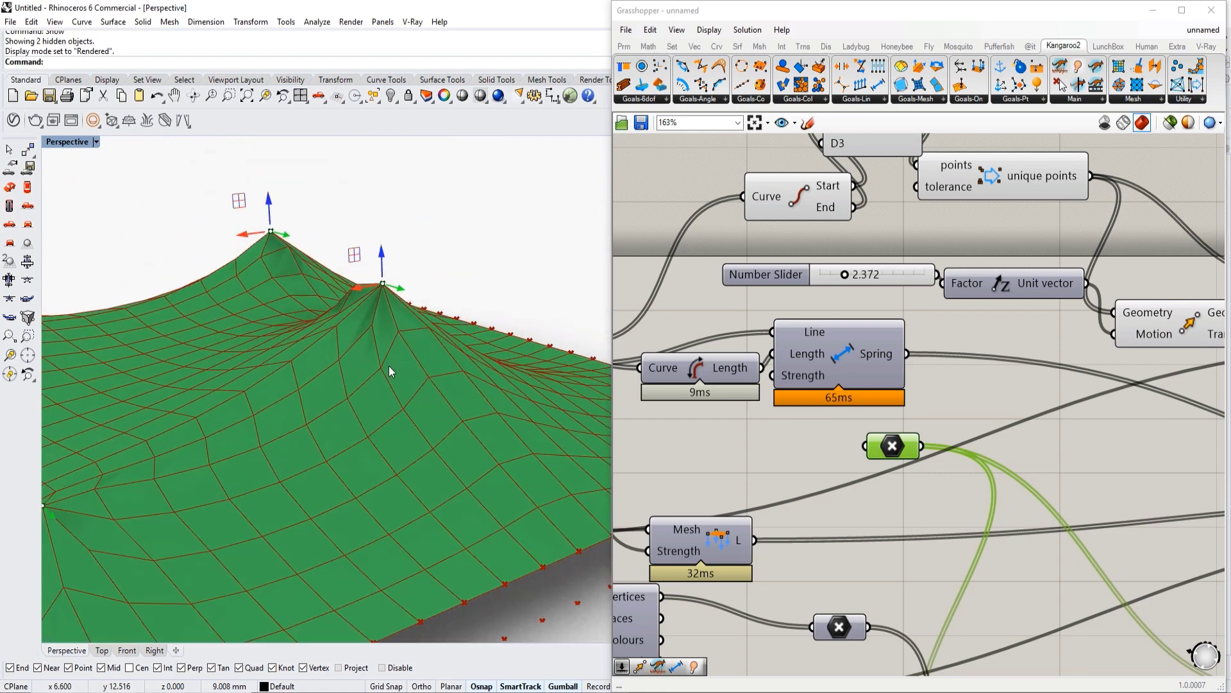
right_click_drag(388, 364, 367, 387)
scroll(350, 364, "down", 3)
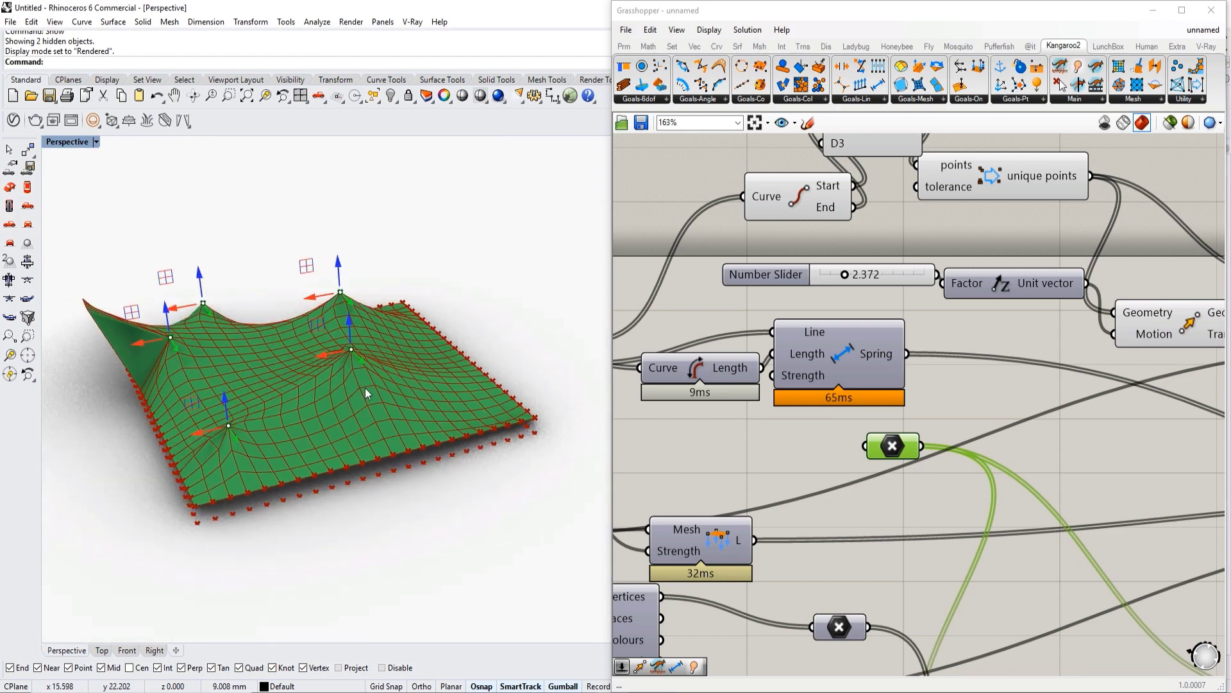
scroll(365, 387, "up", 3)
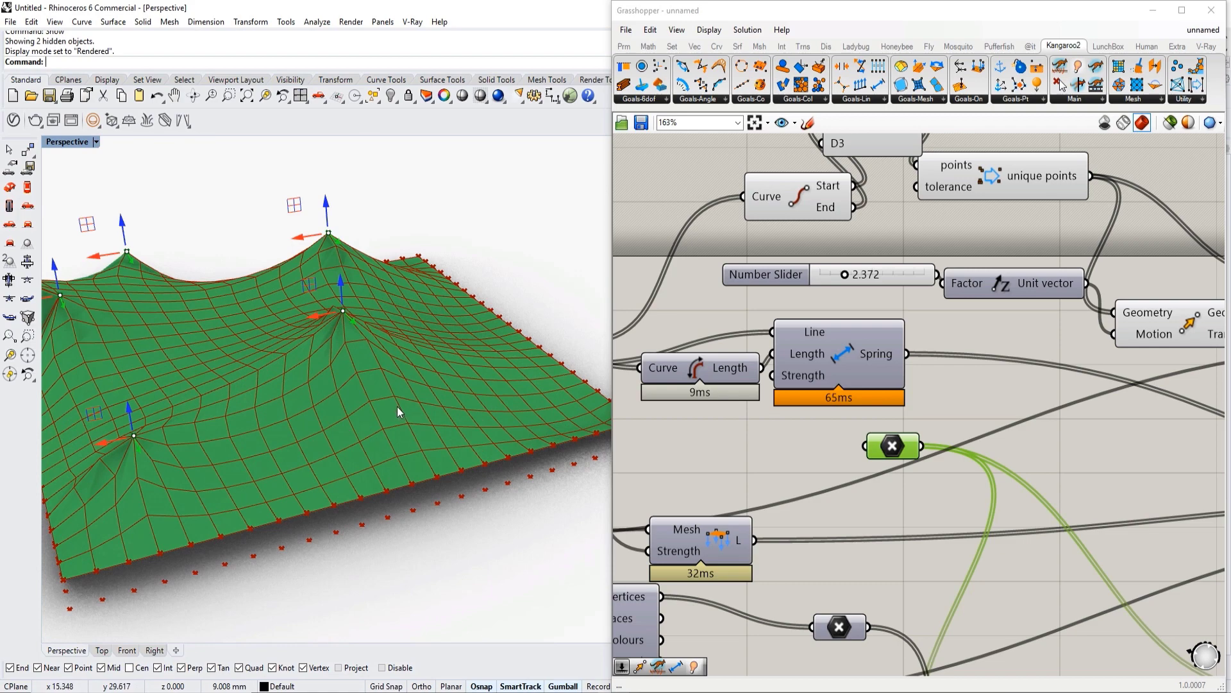
right_click_drag(395, 406, 418, 360)
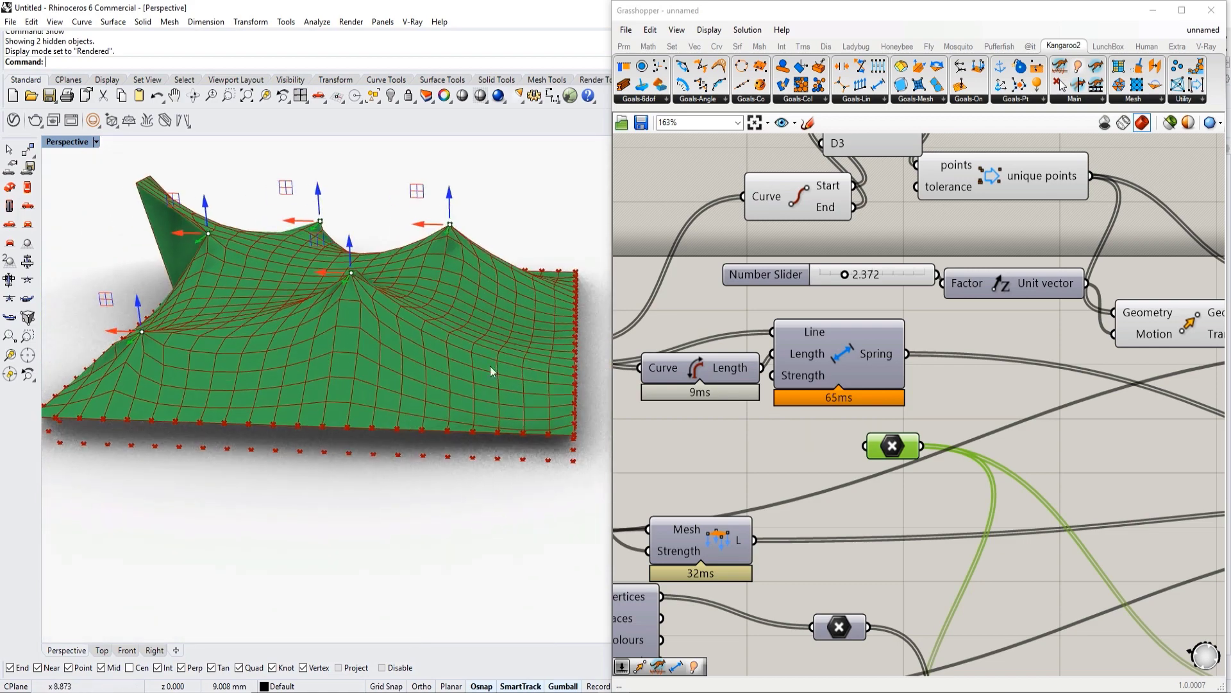
right_click_drag(306, 293, 388, 332)
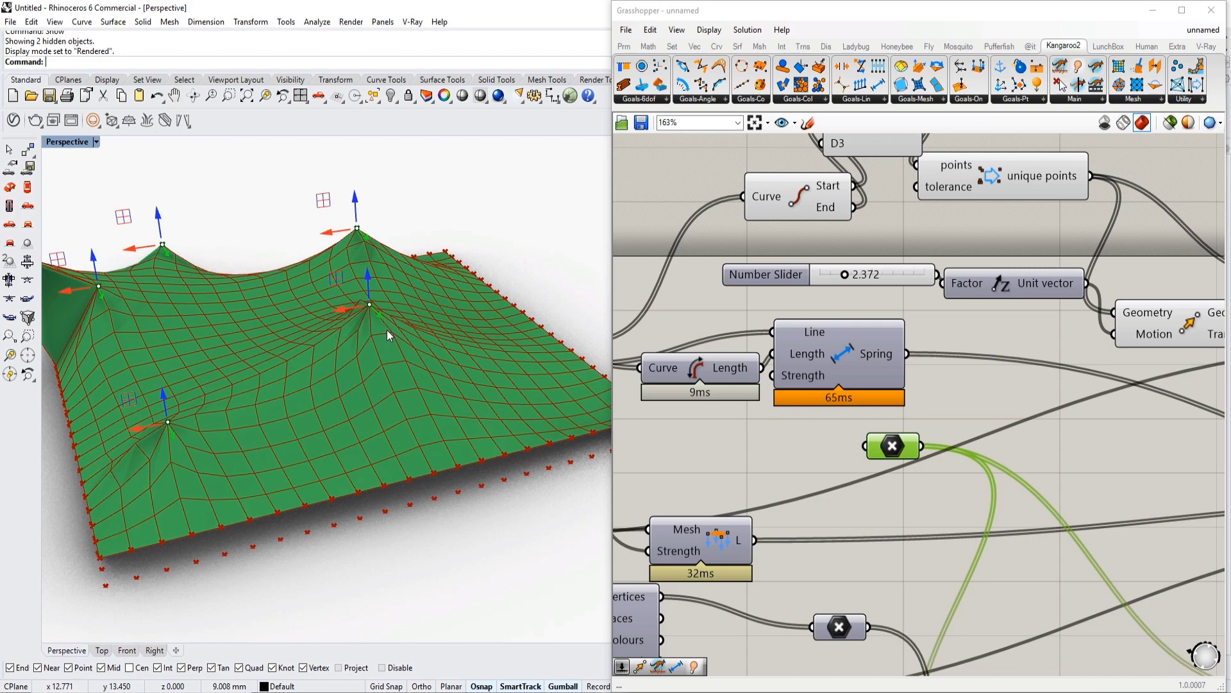
right_click_drag(468, 440, 436, 381)
scroll(855, 426, "down", 3)
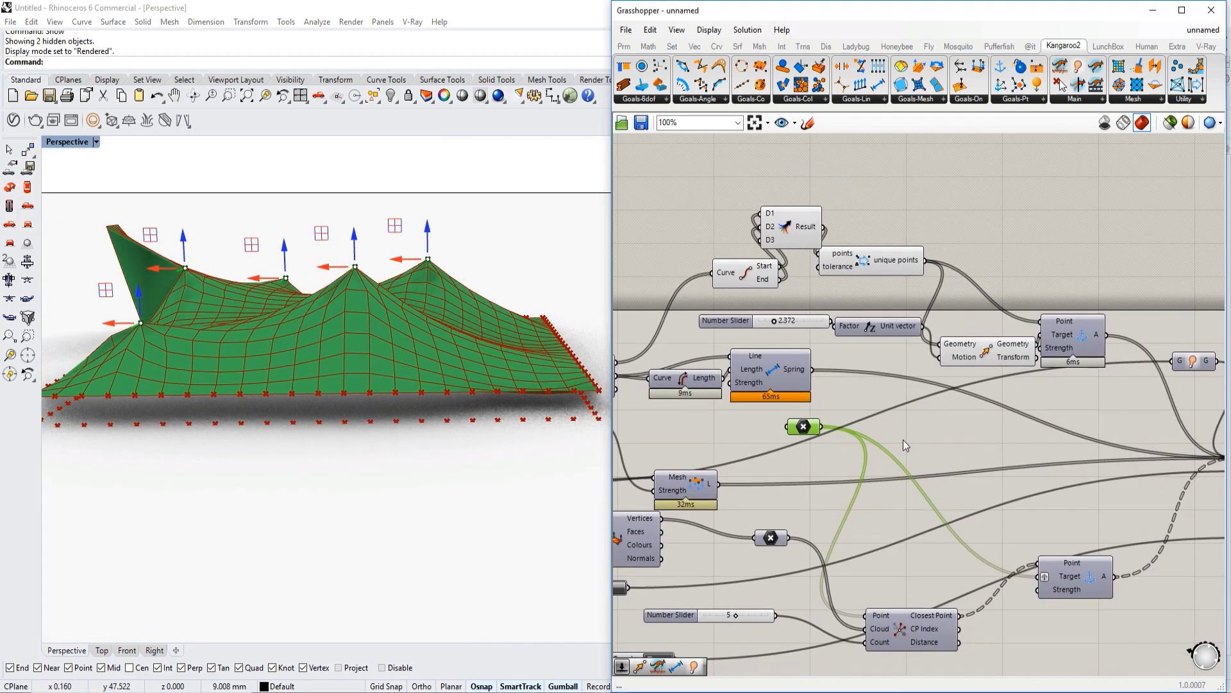
Add a Project component and feed the referenced anchor points into its Geometry input
scroll(903, 440, "up", 3)
double_click(913, 433)
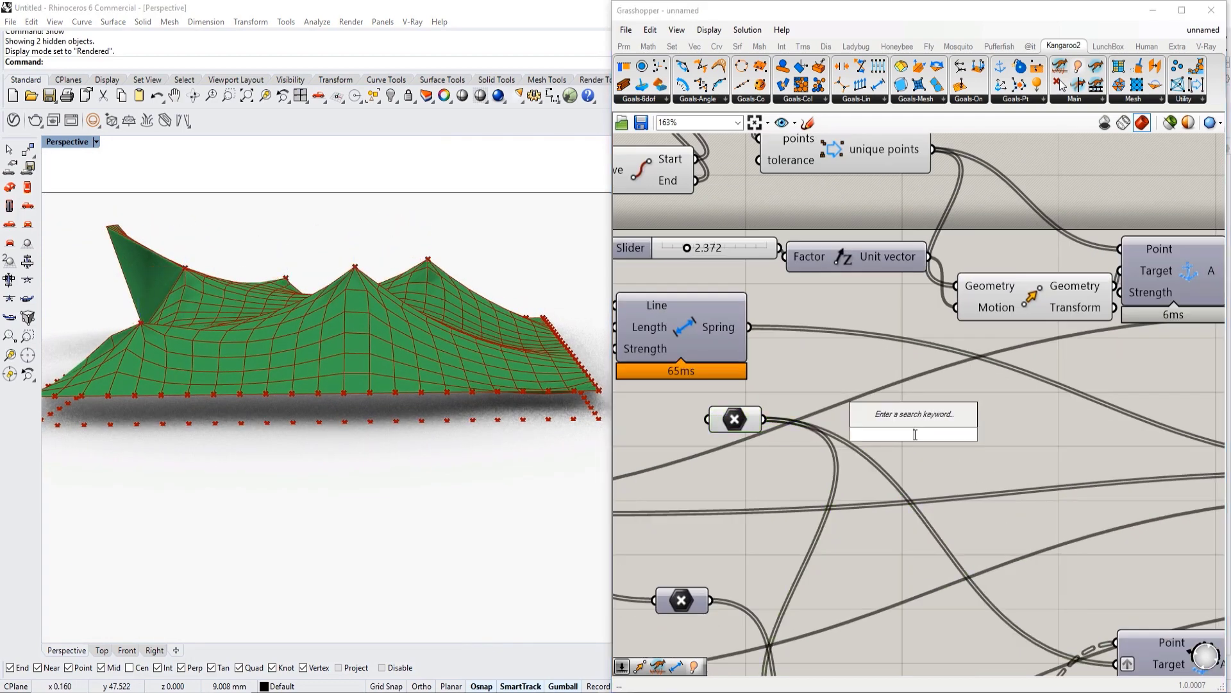
type("proj")
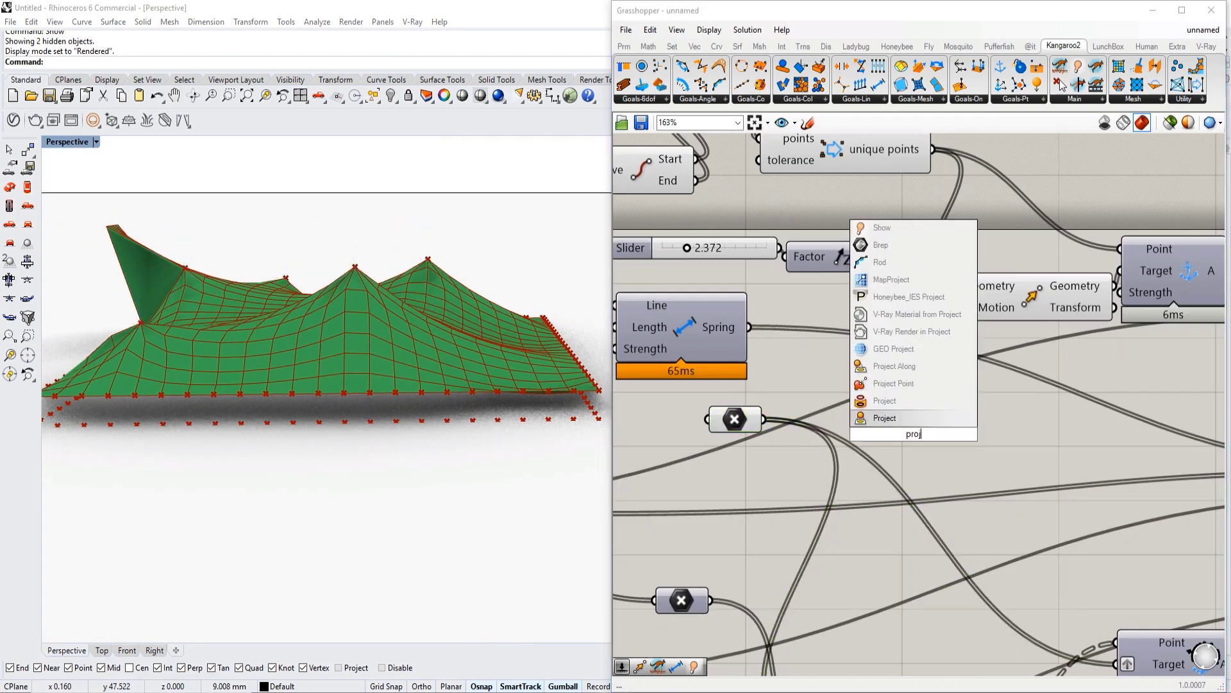
left_click(899, 419)
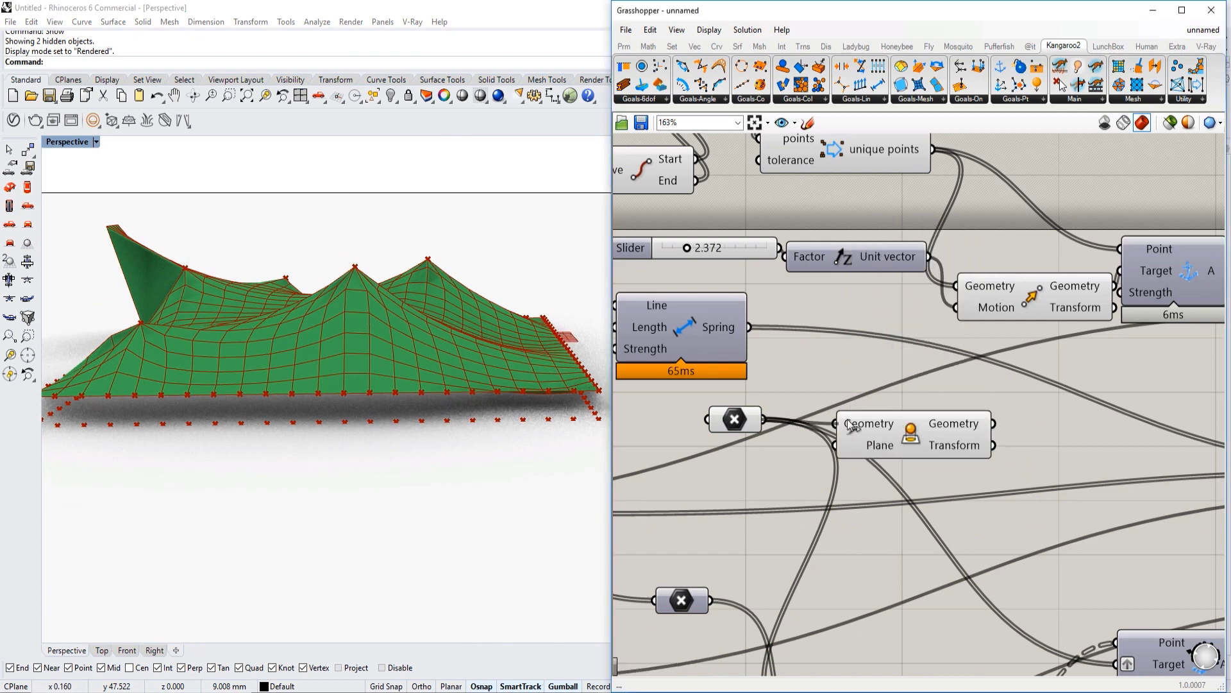
left_click(973, 483)
Add a two-point Line component, feeding Project's Geometry output into Start Point and the referenced anchor points into End Point
right_click_drag(1034, 474, 867, 443)
double_click(996, 404)
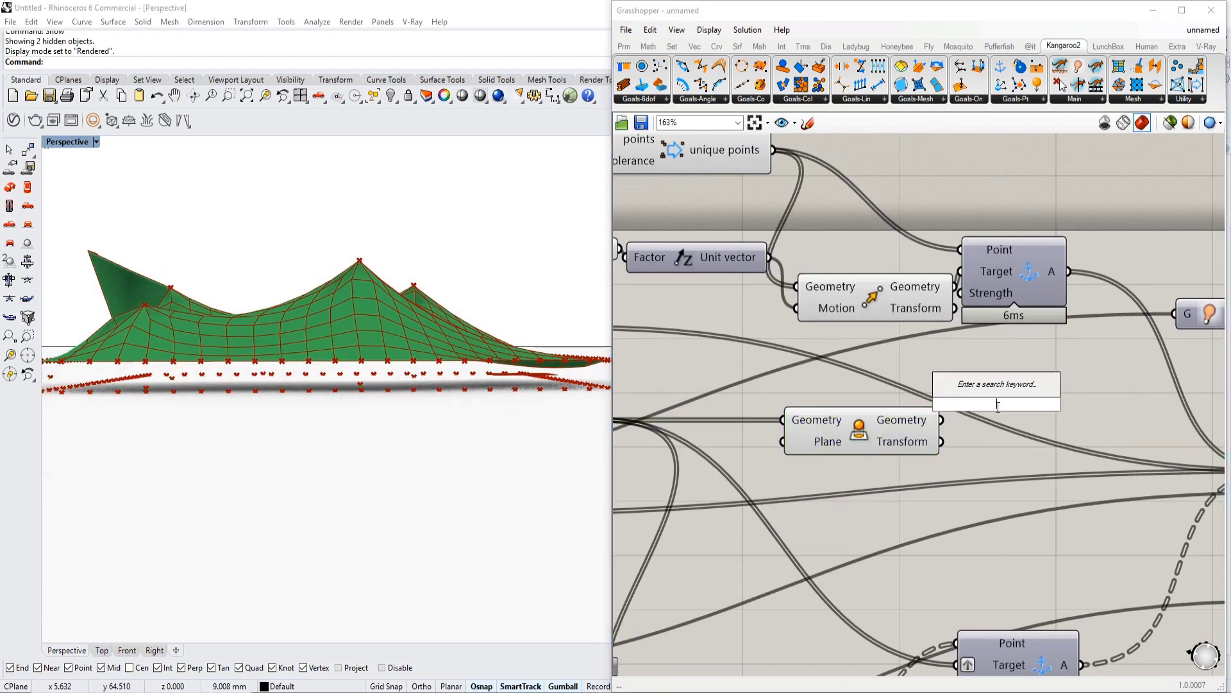
type("line")
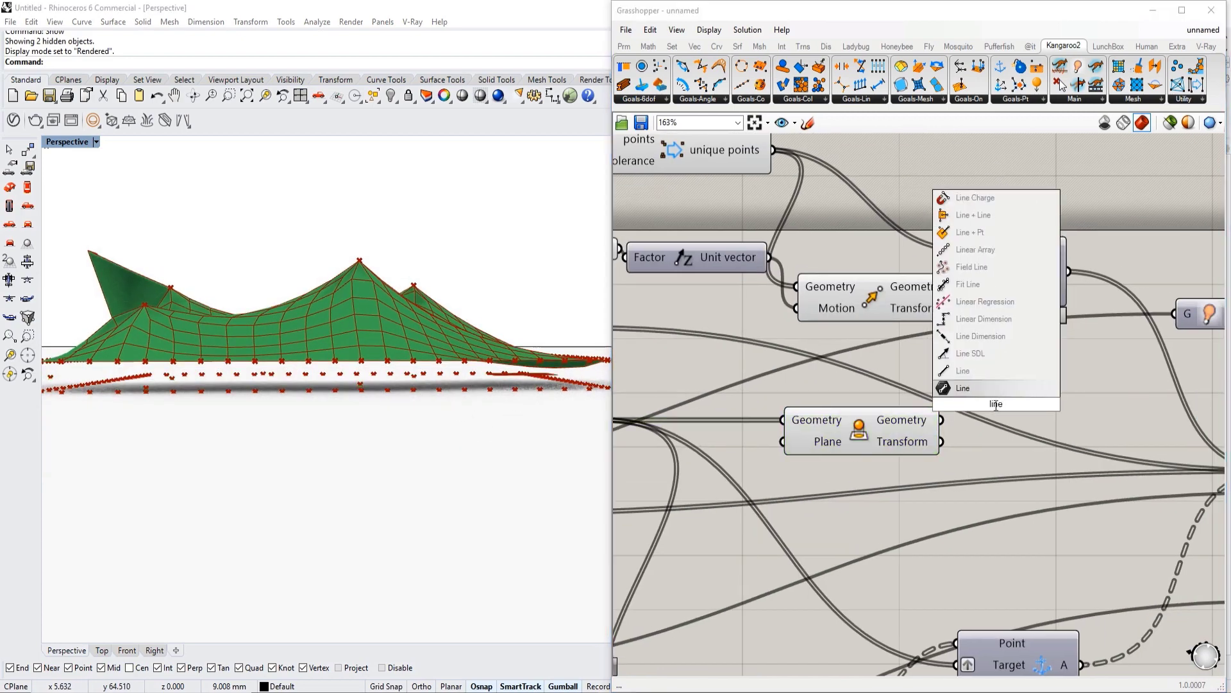
left_click(962, 370)
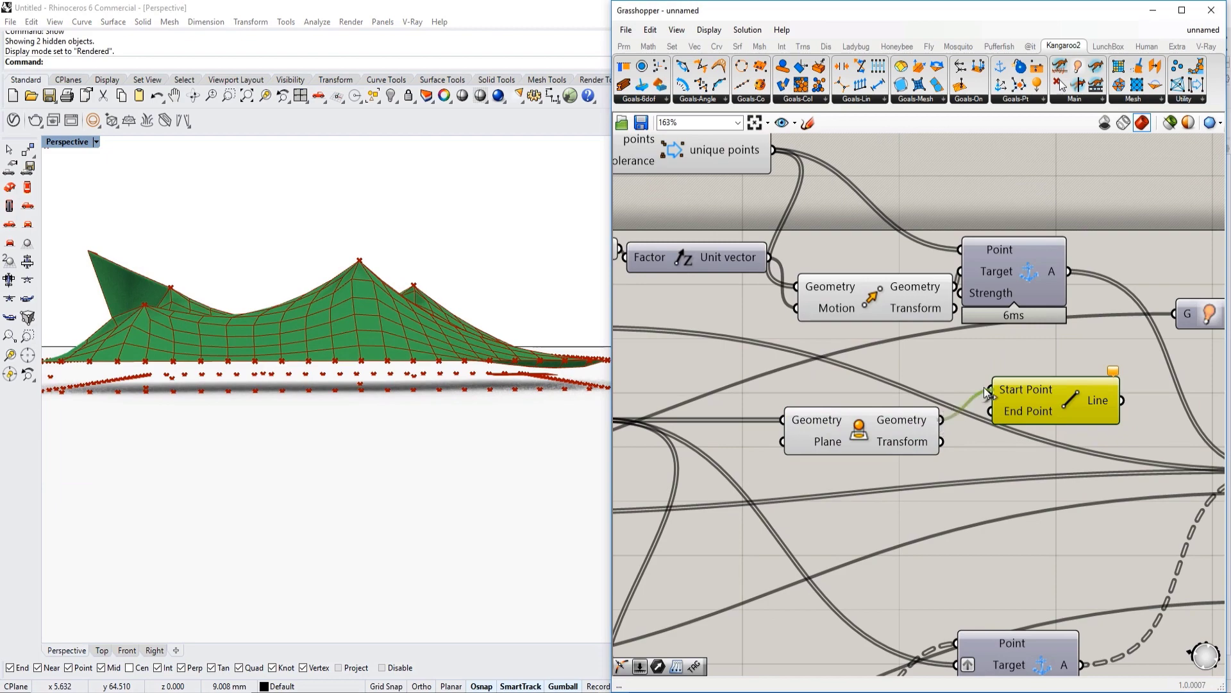
scroll(996, 415, "down", 2)
left_click_drag(992, 411, 740, 418)
Move the outlying anchor point that stands away from the mesh inward, over the mesh's raised corner
right_click_drag(544, 414, 220, 295)
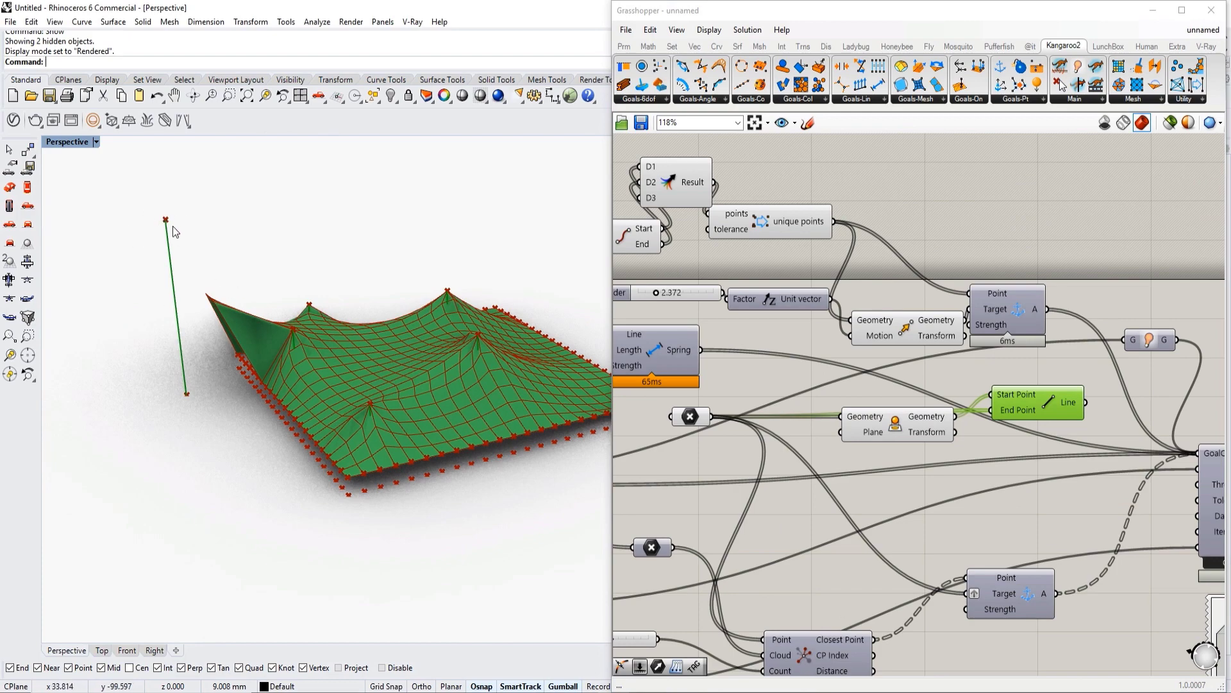
right_click_drag(173, 231, 242, 405)
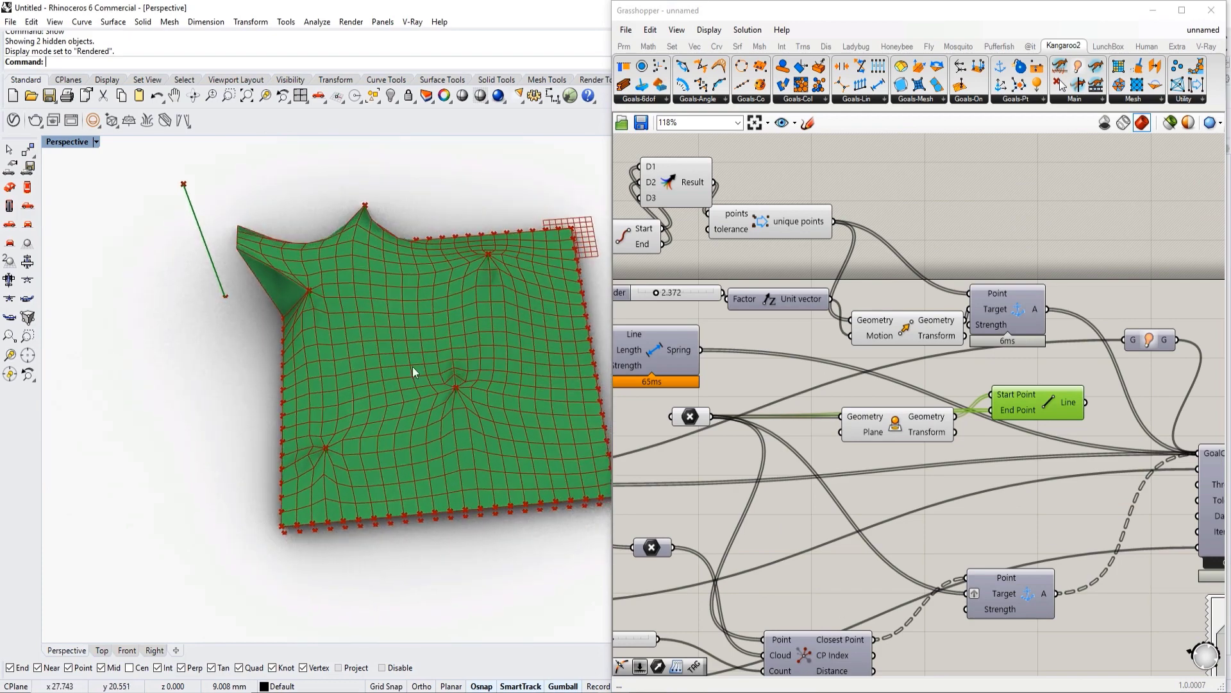
right_click_drag(393, 412, 543, 372)
left_click(688, 415)
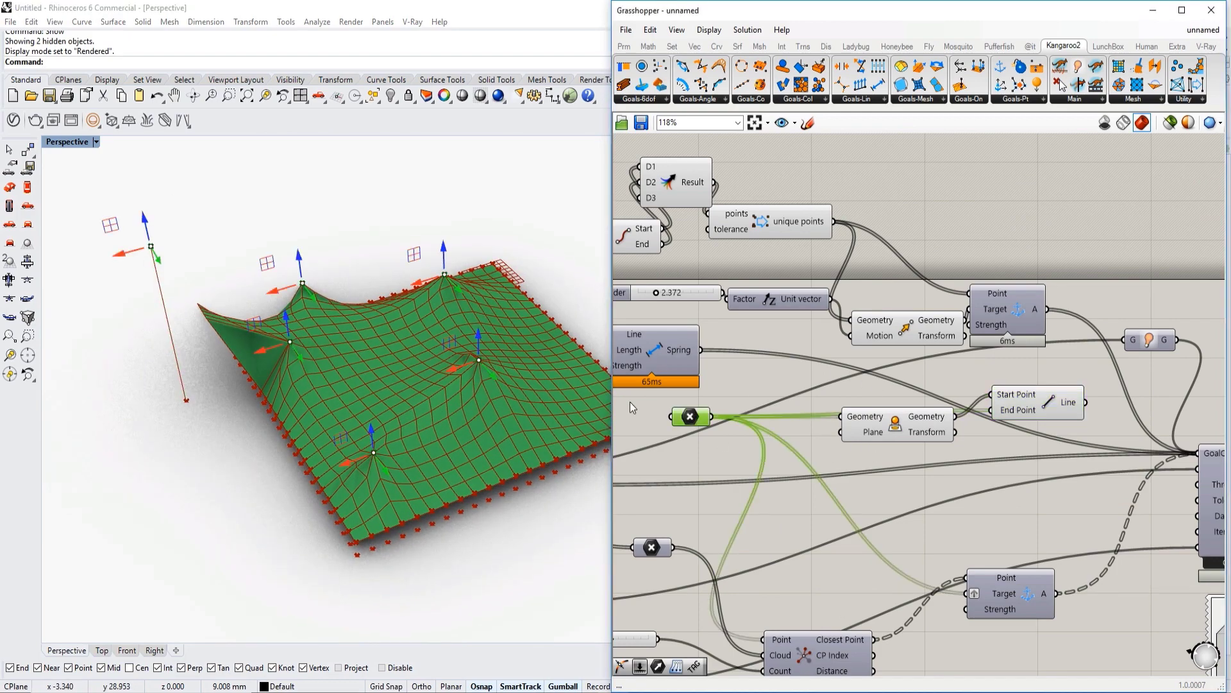
left_click_drag(139, 260, 206, 245)
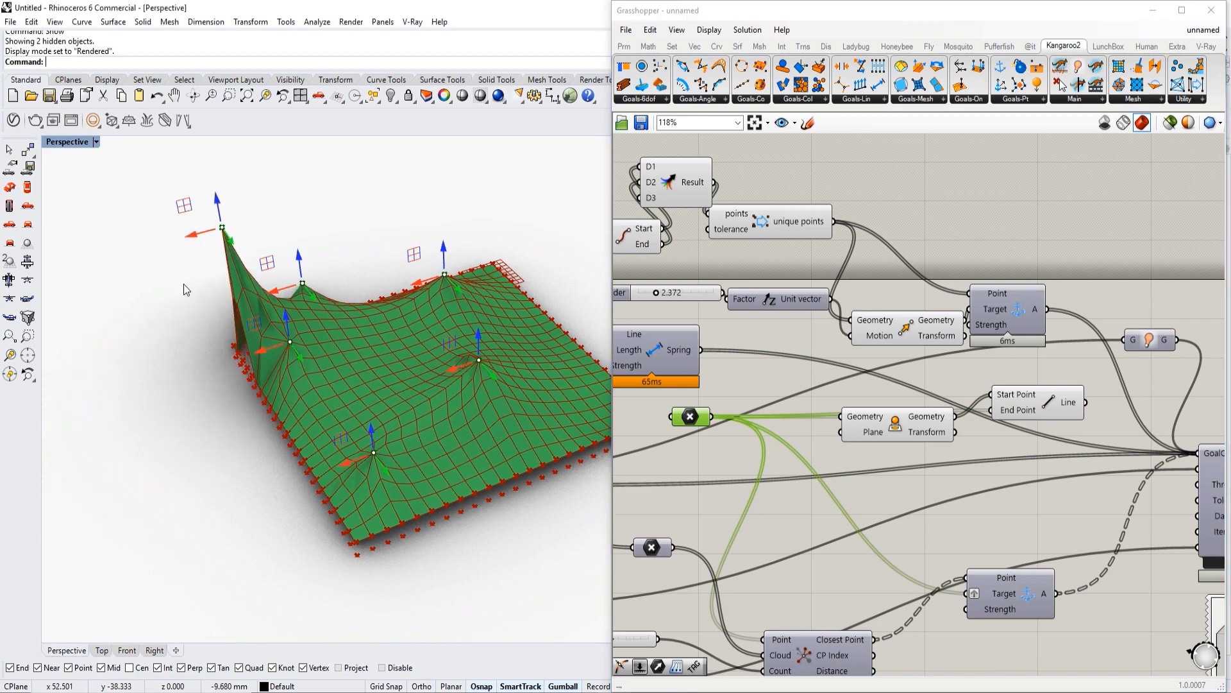
right_click_drag(184, 284, 176, 241)
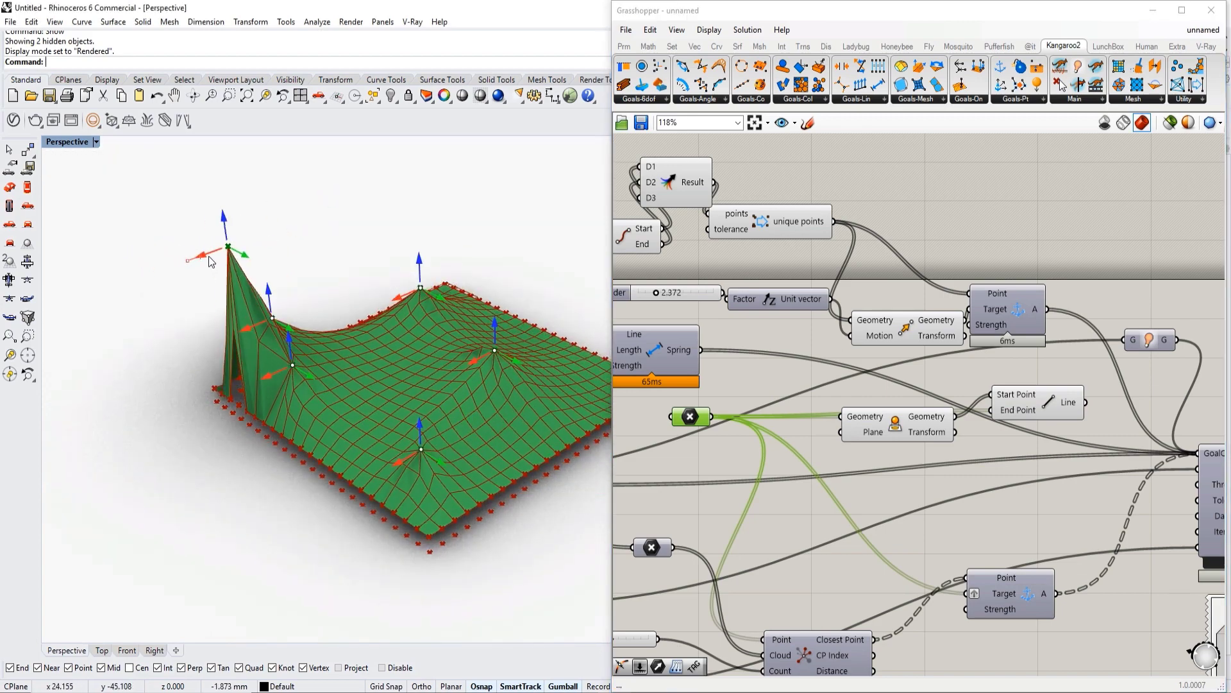
left_click_drag(196, 260, 194, 261)
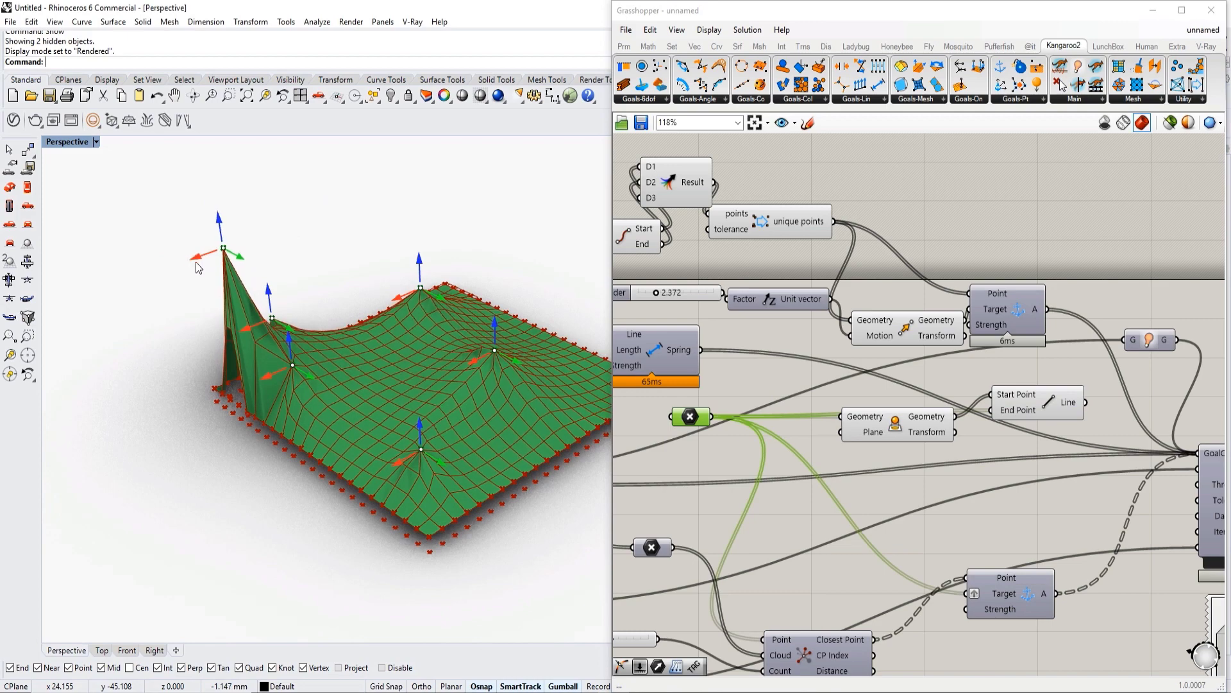
Add a Pipe component, connect the Line output to its Curve input, and place it above the Kangaroo solver
right_click_drag(964, 393, 860, 368)
scroll(945, 378, "up", 5)
left_click(960, 372)
right_click_drag(439, 431, 362, 366)
scroll(403, 400, "up", 5)
double_click(1040, 334)
type("pi")
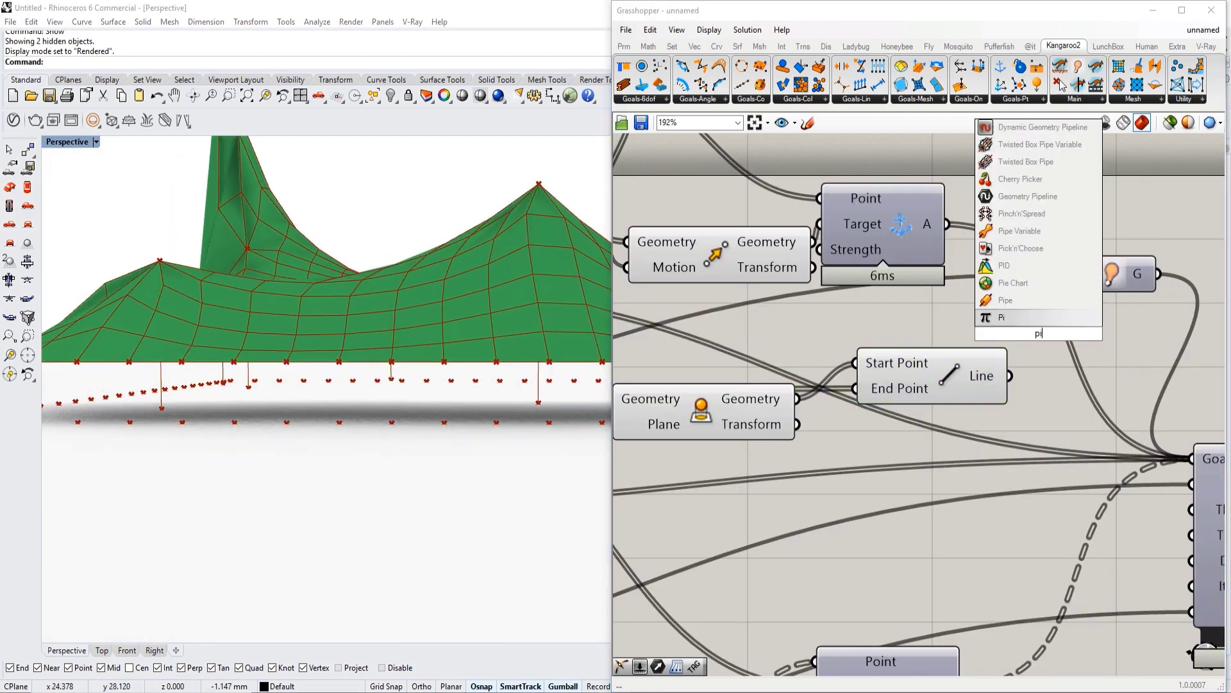
type("pe")
key("Return")
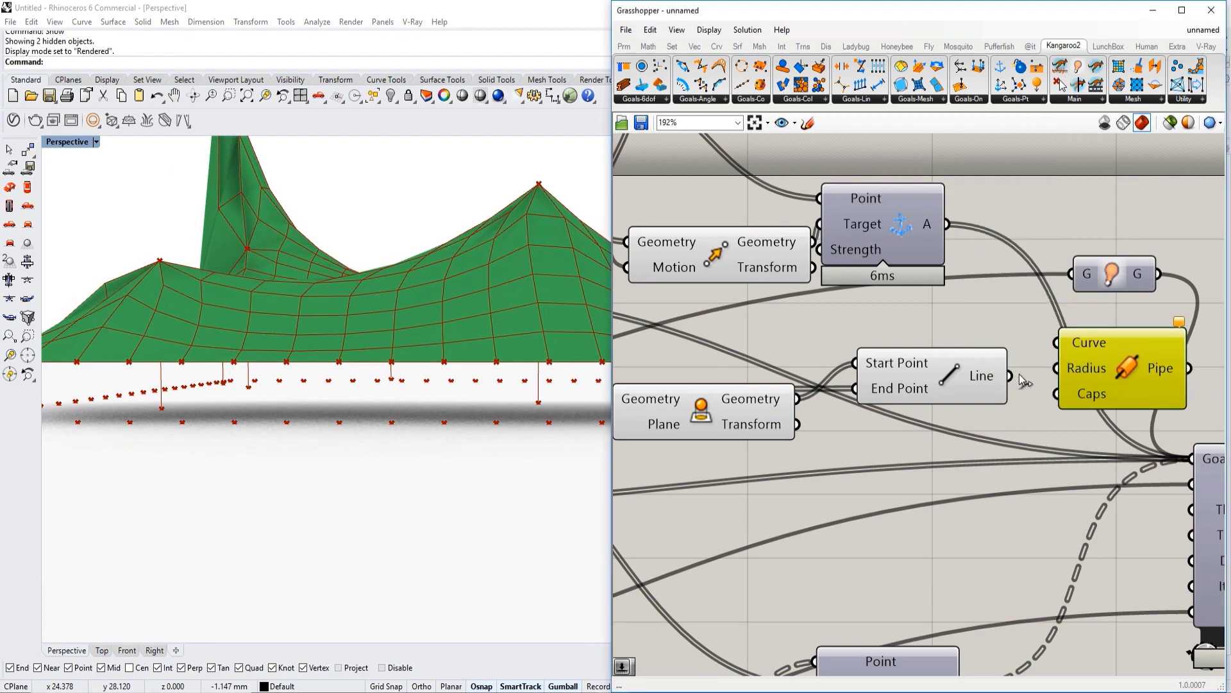
left_click_drag(1077, 348, 1081, 350)
right_click_drag(1013, 389, 872, 383)
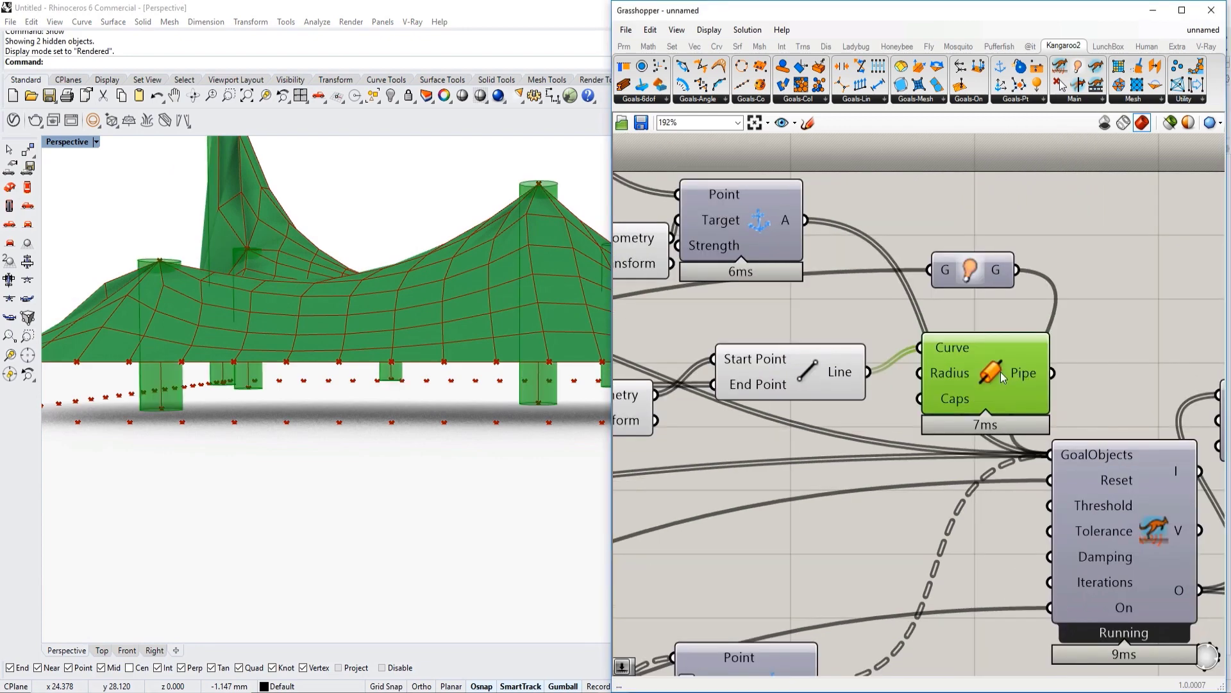
left_click_drag(1008, 367, 1133, 299)
Add a Number Slider, connect it to Pipe's Radius input, and set it to 0.08
scroll(1134, 299, "down", 4)
scroll(1135, 300, "up", 4)
double_click(876, 272)
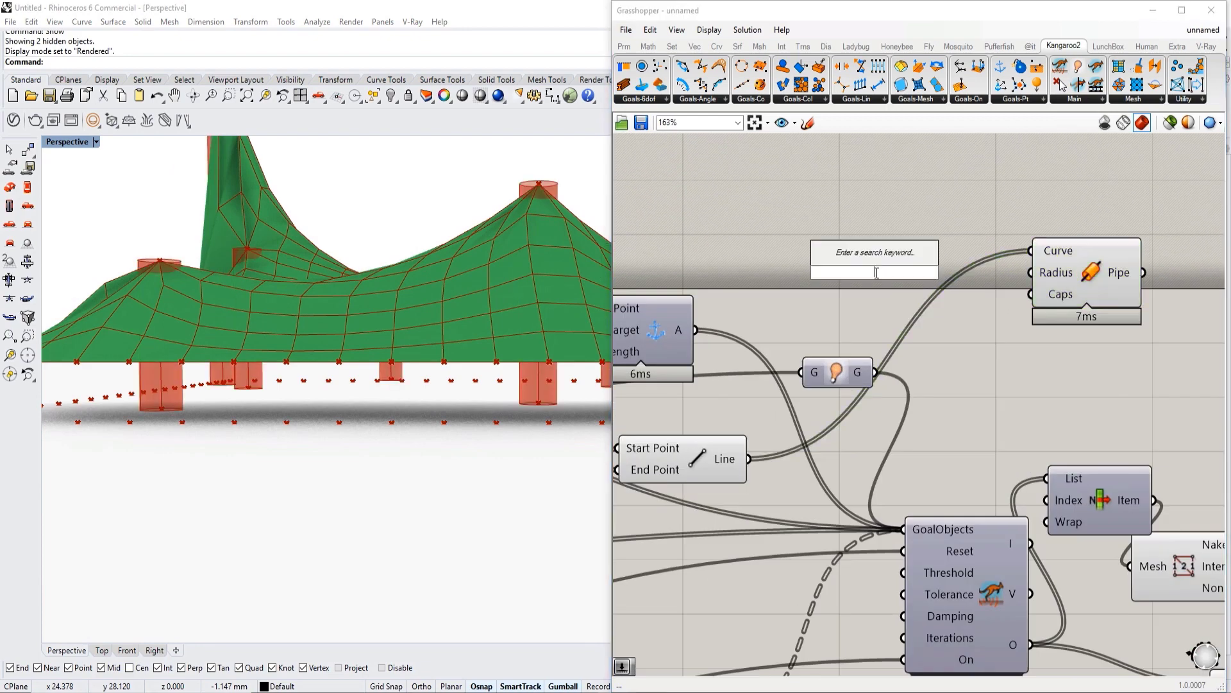
type("1")
key("Return")
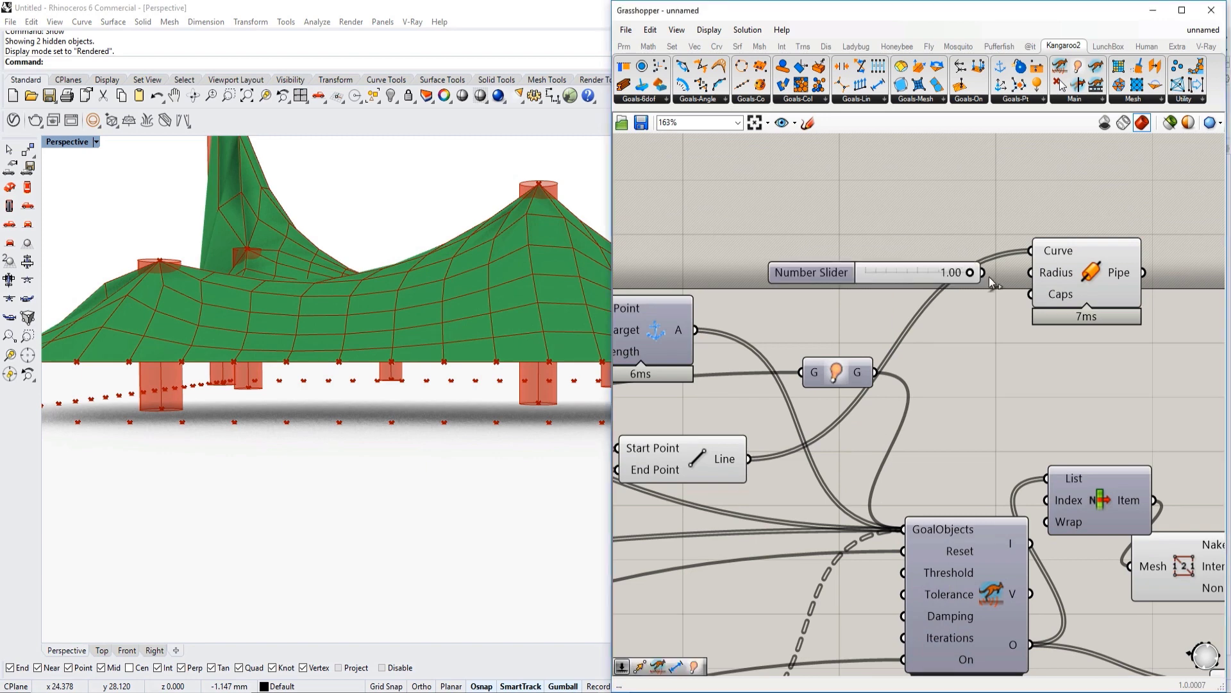
left_click(1045, 274)
scroll(1076, 275, "up", 1)
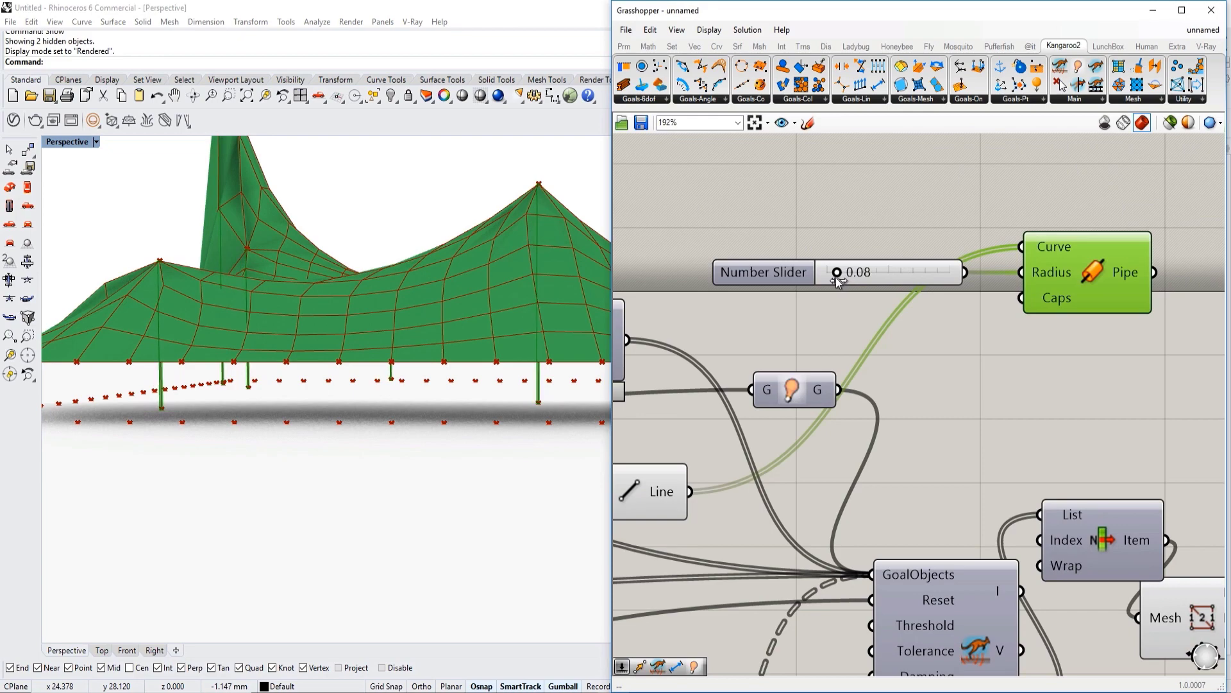
left_click(772, 321)
Examine the piped supports beneath the mesh and the Pipe's place in the definition
scroll(410, 380, "up", 8)
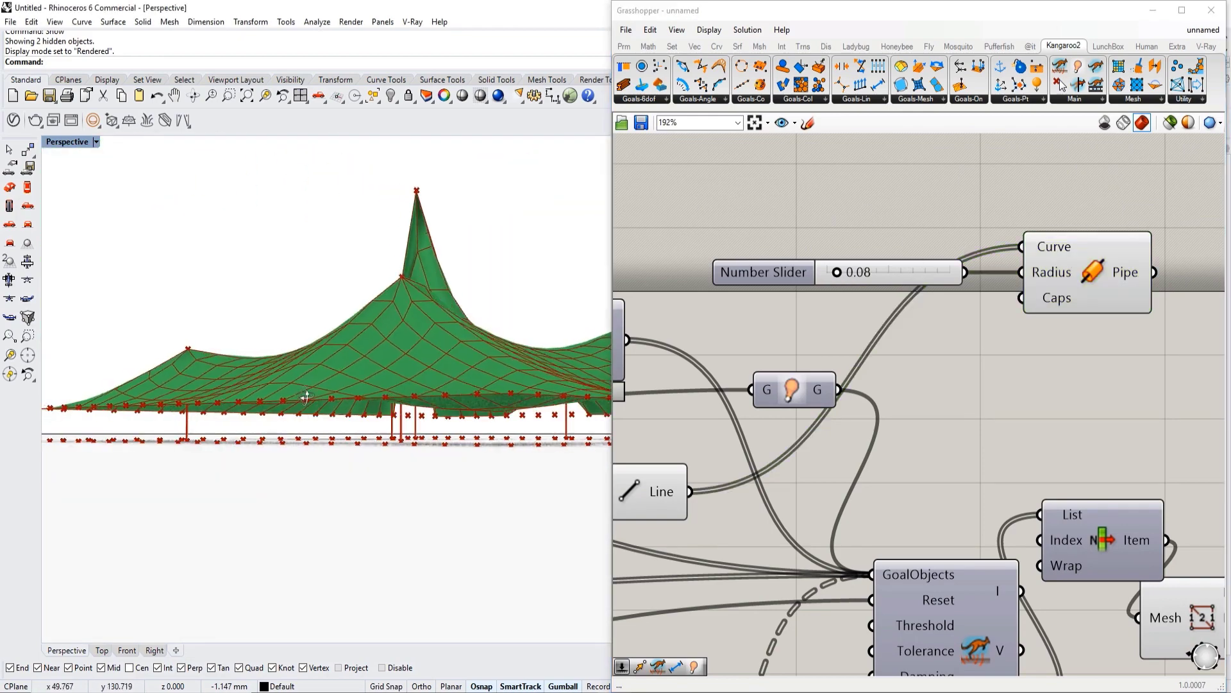
scroll(322, 402, "up", 3)
right_click_drag(313, 395, 440, 391)
scroll(357, 362, "down", 8)
scroll(384, 378, "down", 3)
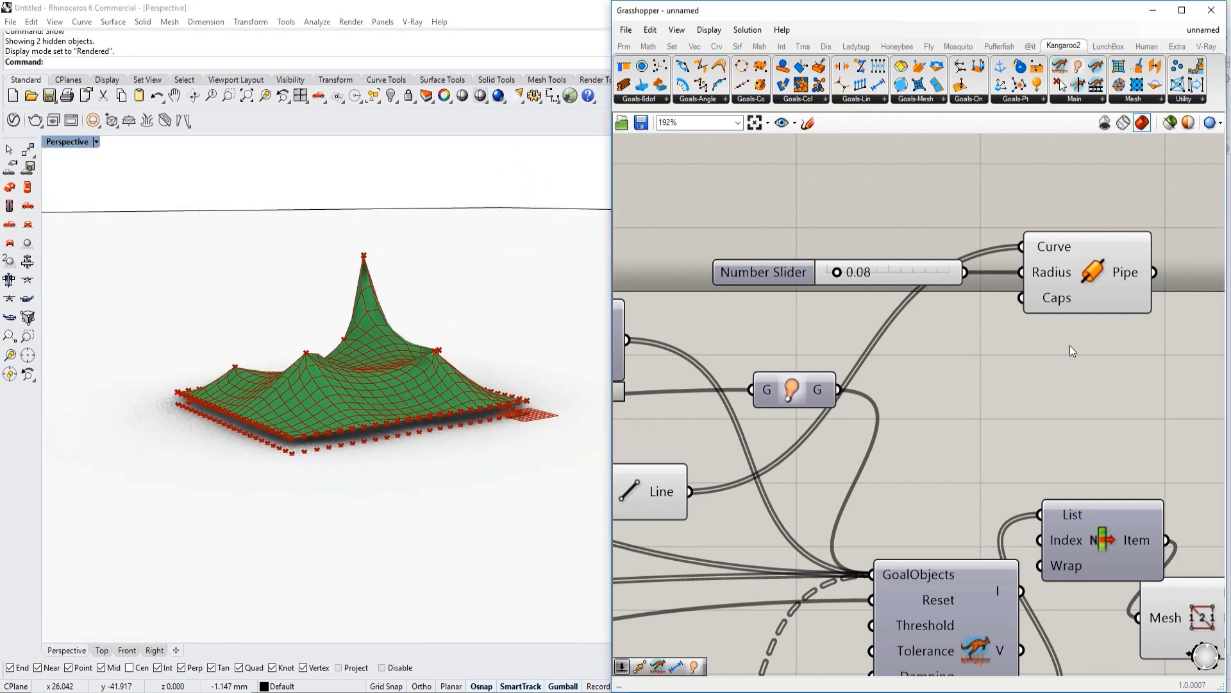
scroll(925, 360, "down", 5)
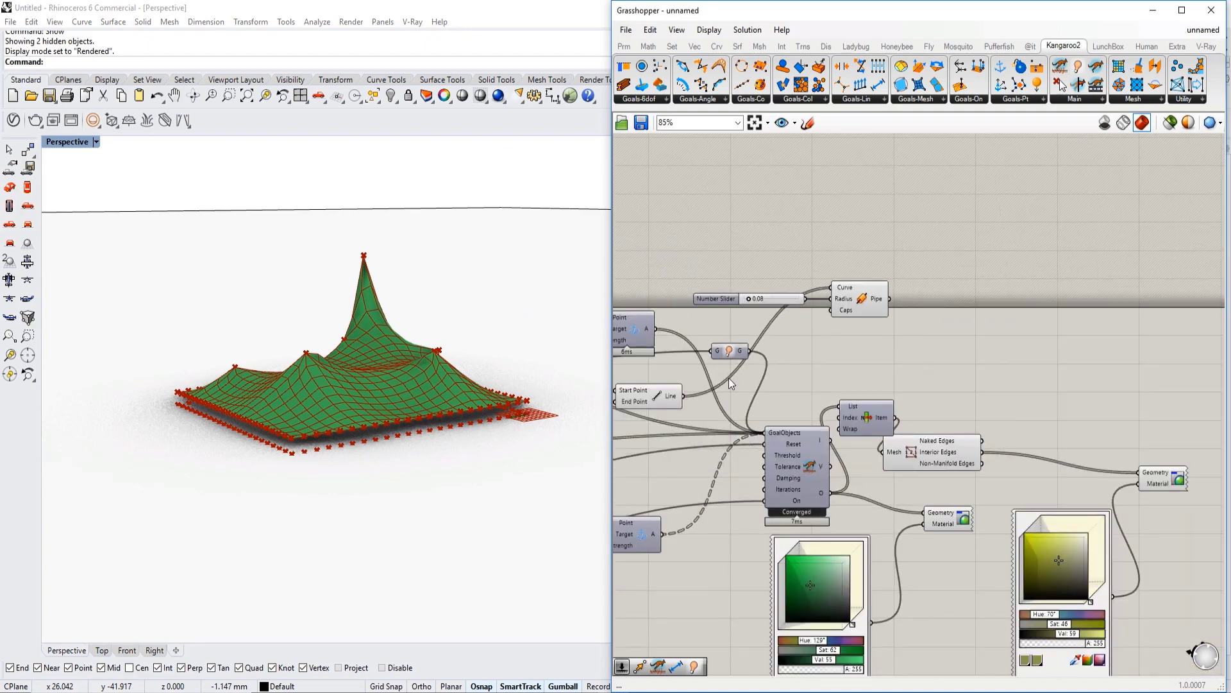
scroll(429, 429, "up", 5)
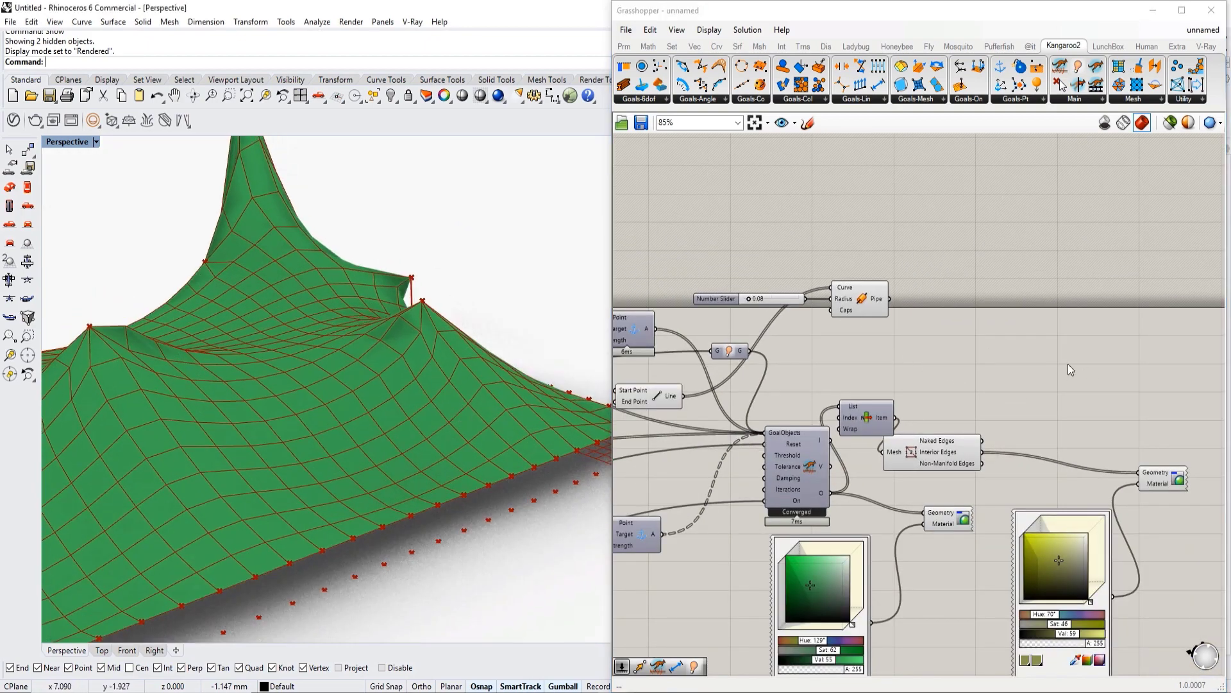